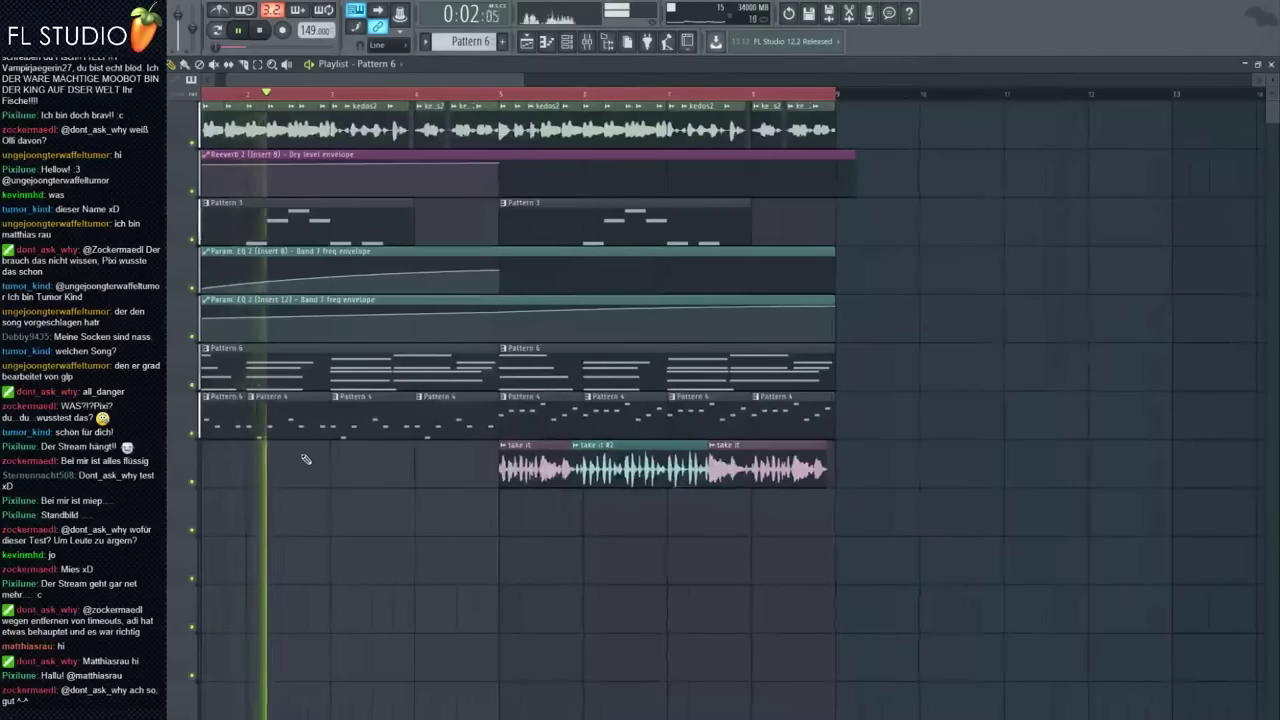
Move the first "take it" clip to bar 4, delete the bar 4 vocal clips on the first track, and remove the "take it #2" clip
drag(540, 472, 455, 462)
right_click(450, 130)
drag(460, 128, 467, 160)
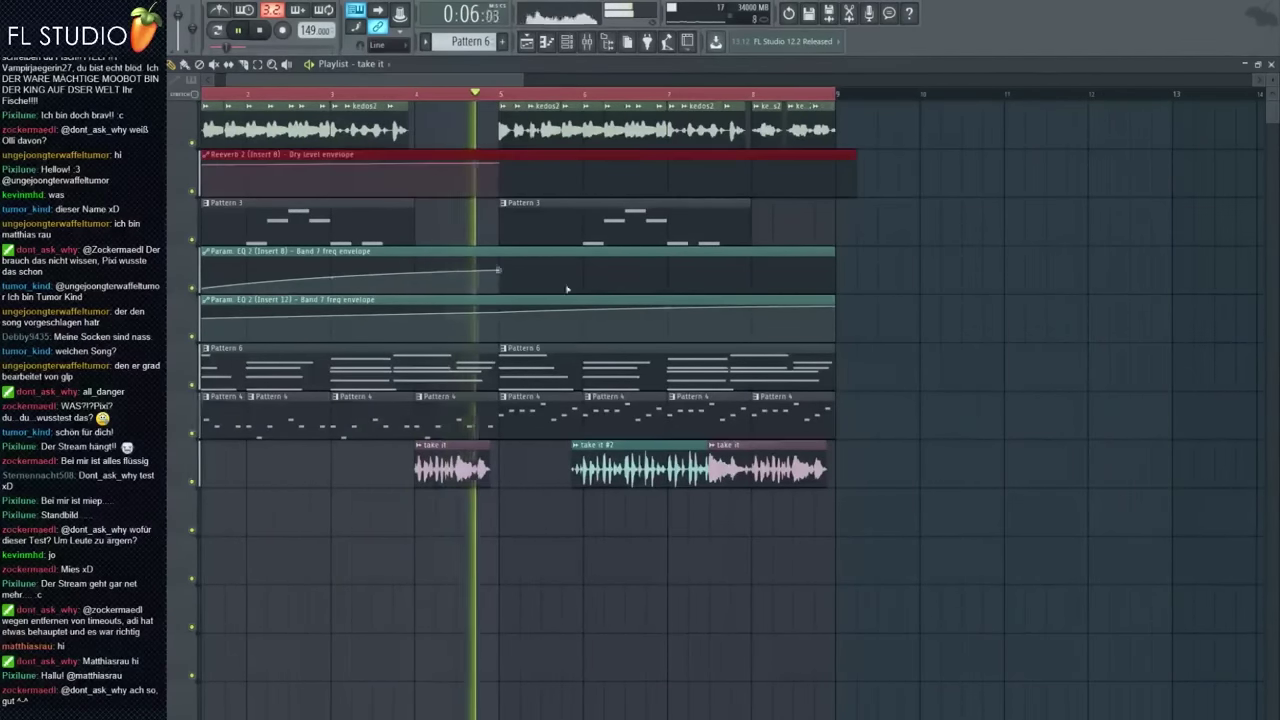
ctrl+click(571, 500)
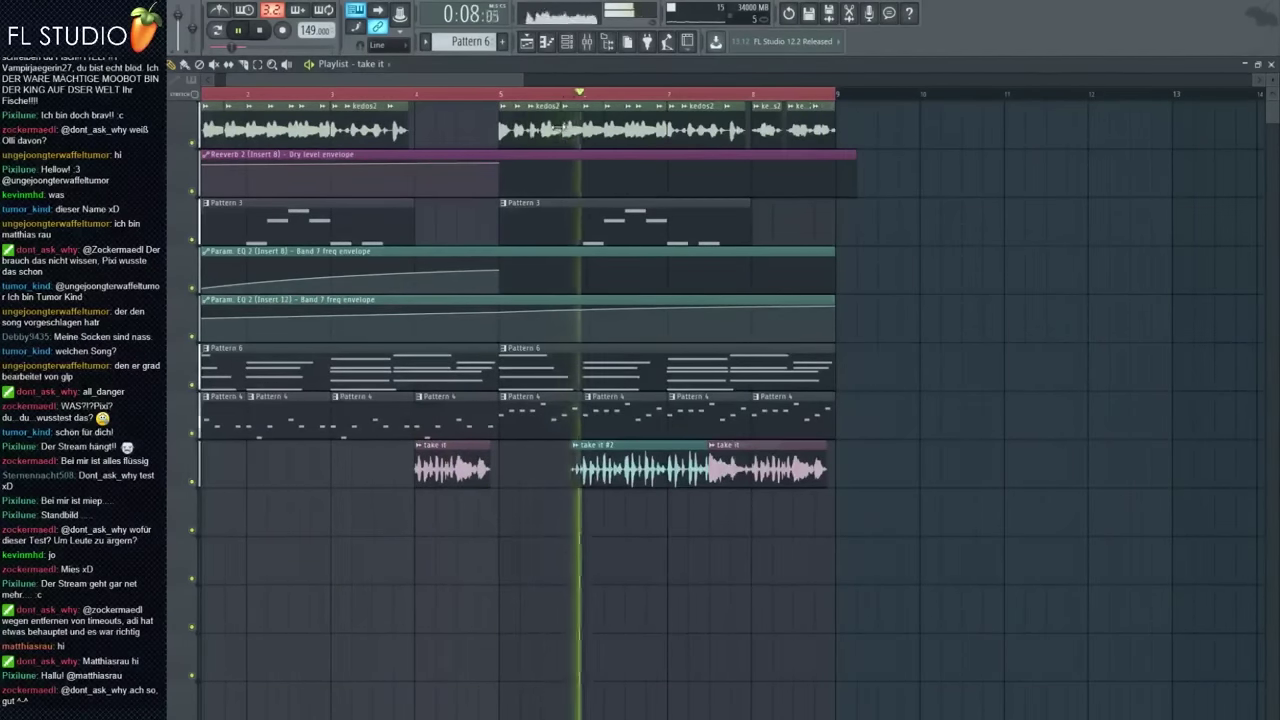
right_click(614, 484)
key(space)
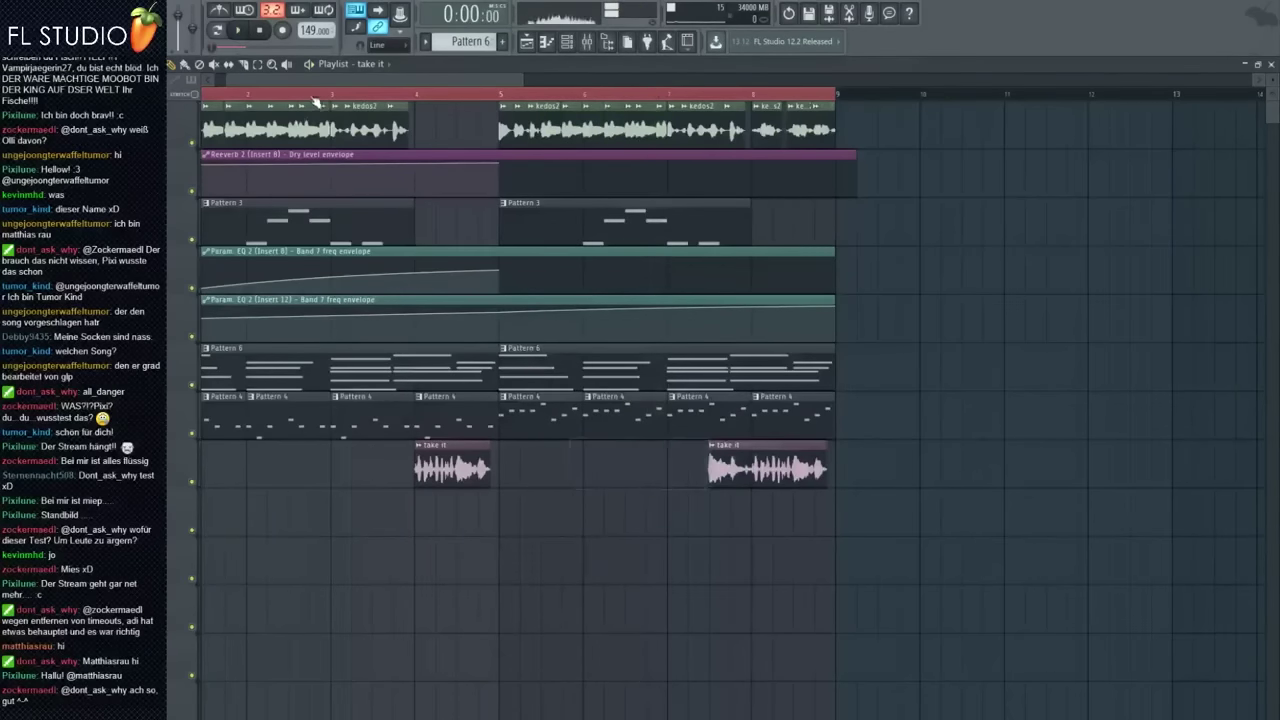
Delete the bar 8 vocal clips on the first track and the "take it" clip between bars 7 and 9
drag(314, 80, 285, 80)
key(space)
right_click(550, 130)
drag(643, 130, 546, 135)
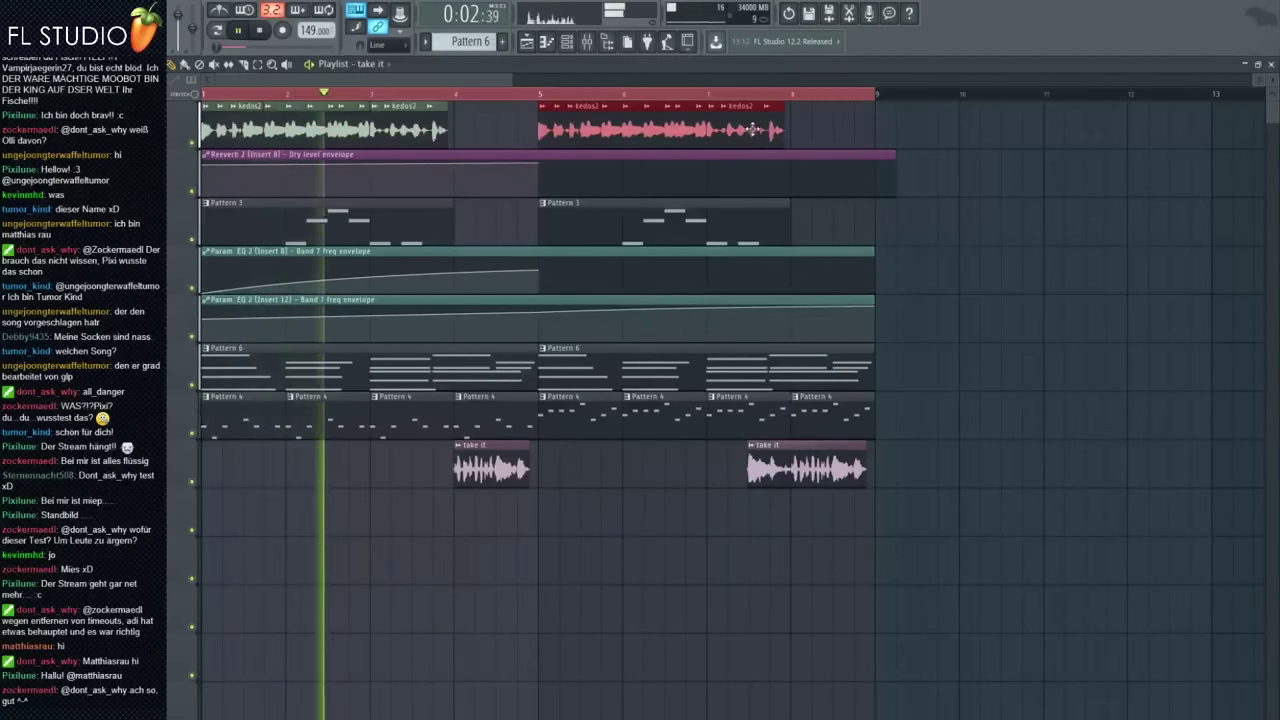
right_click(790, 466)
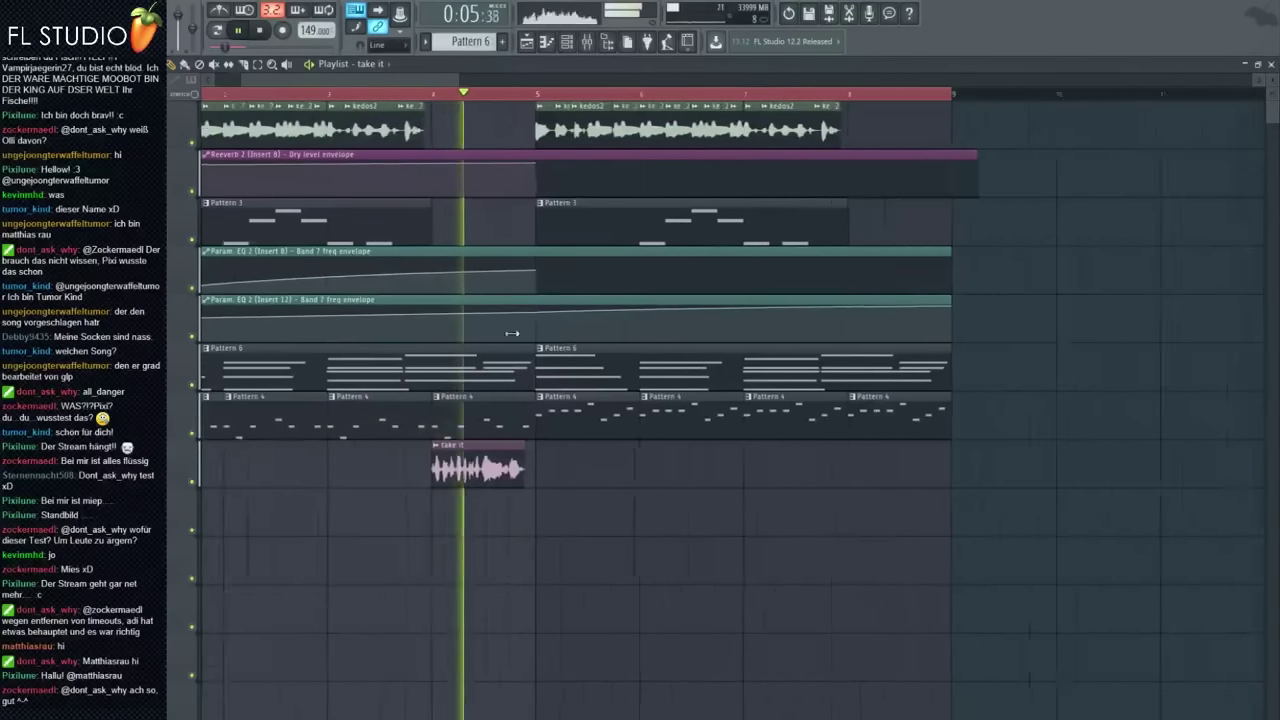
Select the playlist range from bar 4 to bar 9 for looped playback
scroll(380, 98, down, 2)
right_click(381, 98)
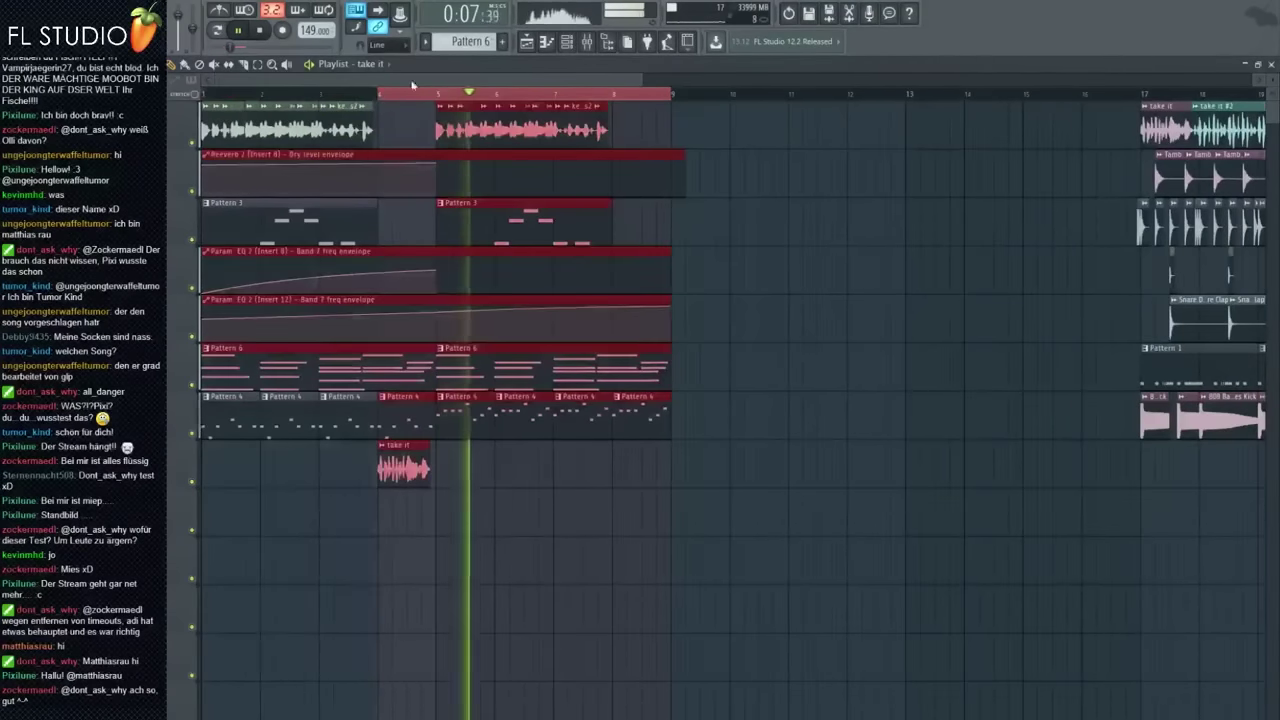
click(382, 96)
Add a second Fruity Reeverb 2 to slot 10 of mixer Insert 1 and audition it
key(F9)
key(space)
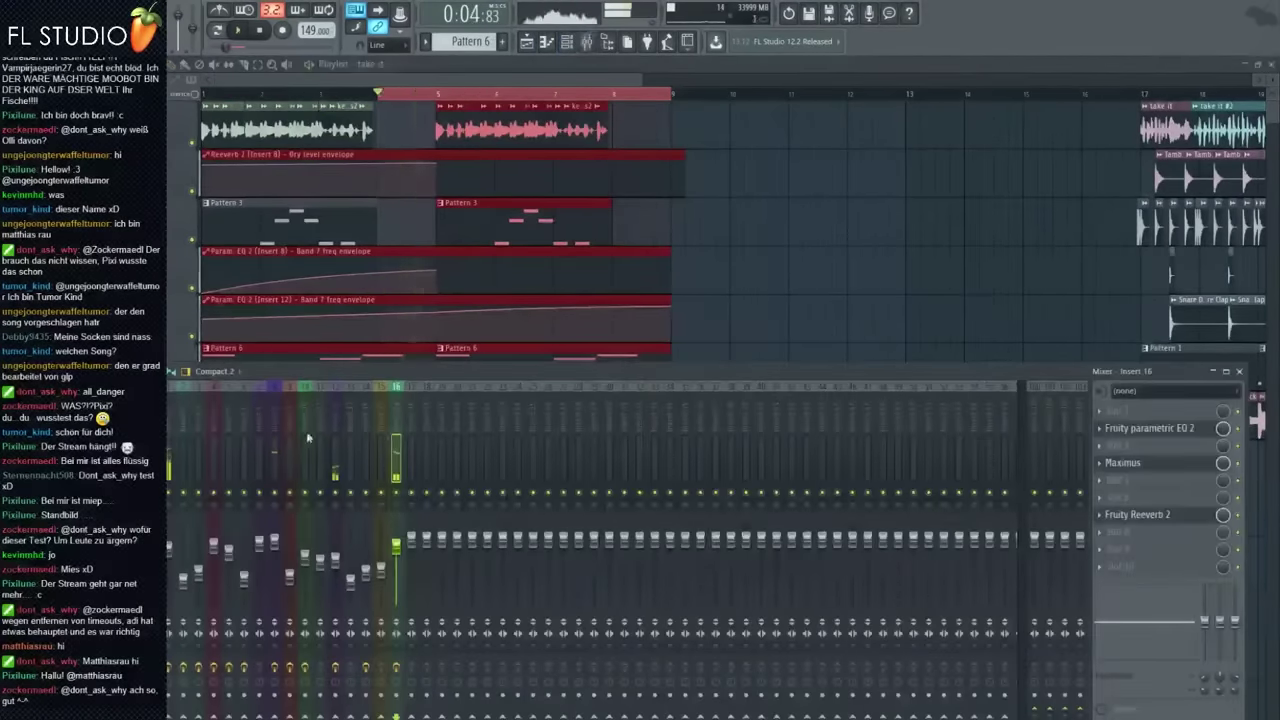
scroll(301, 434, up, 15)
key(F8)
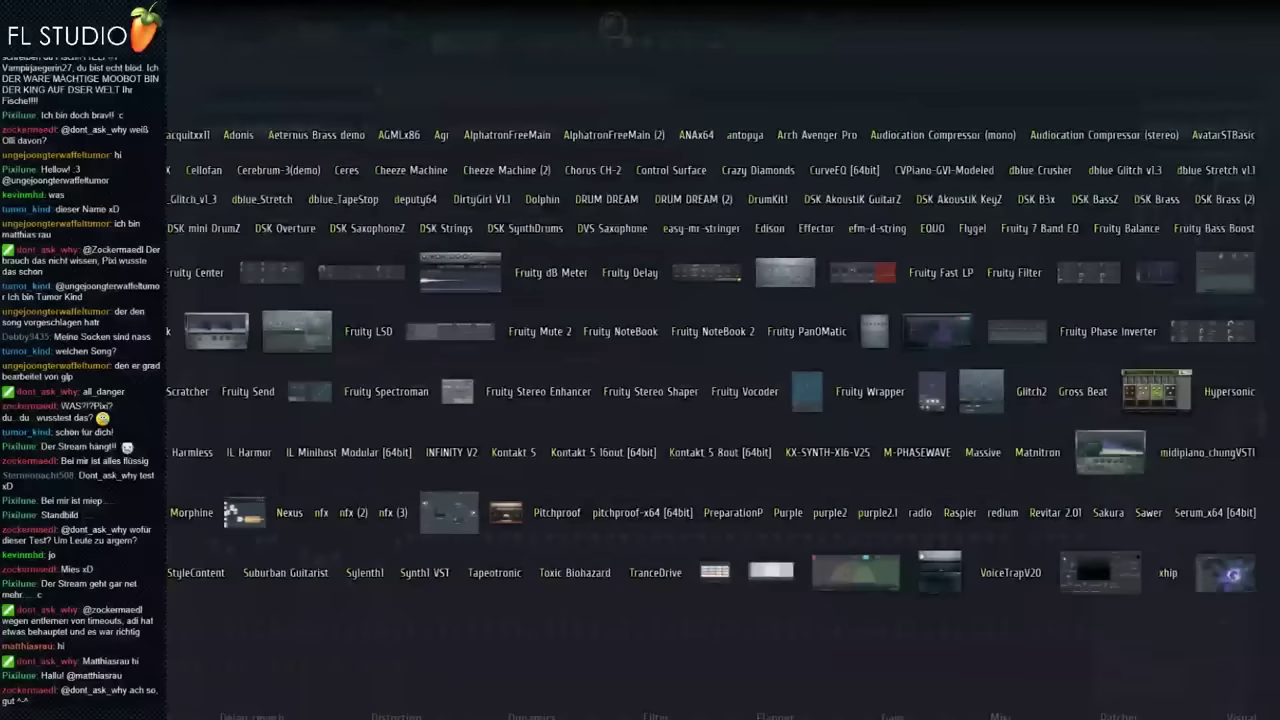
drag(1242, 330, 1162, 566)
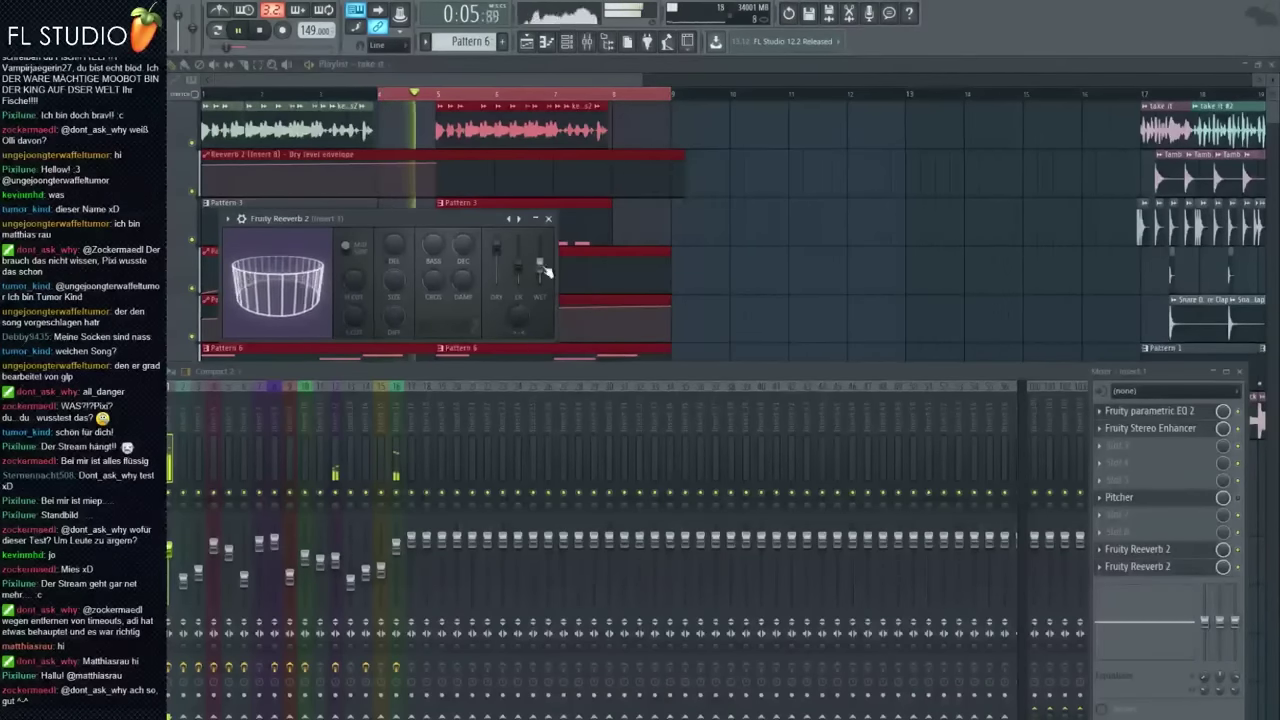
key(space)
click(1207, 570)
click(1207, 569)
key(space)
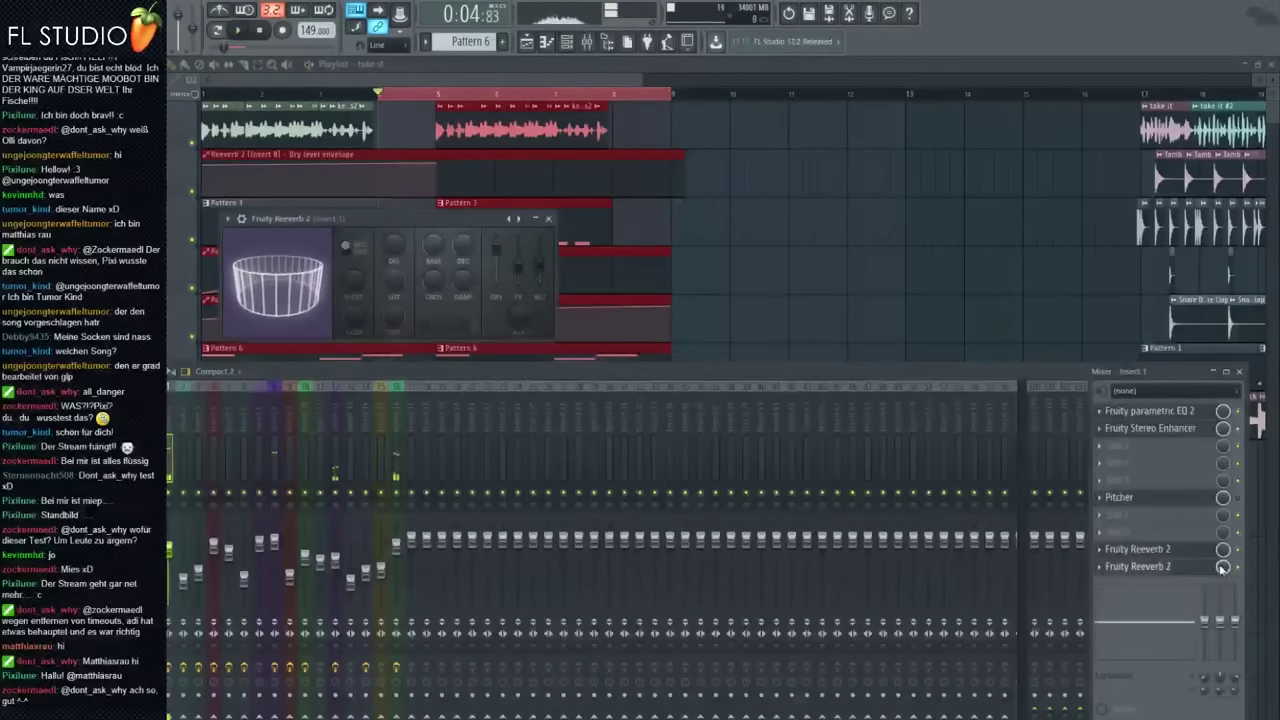
Create an automation clip for the second Reeverb 2's mix level and place it from bar 1 to bar 17 below the vocal clips
right_click(1223, 567)
click(1239, 625)
click(890, 283)
scroll(890, 283, down, 2)
drag(330, 494, 206, 494)
drag(408, 512, 850, 512)
key(space)
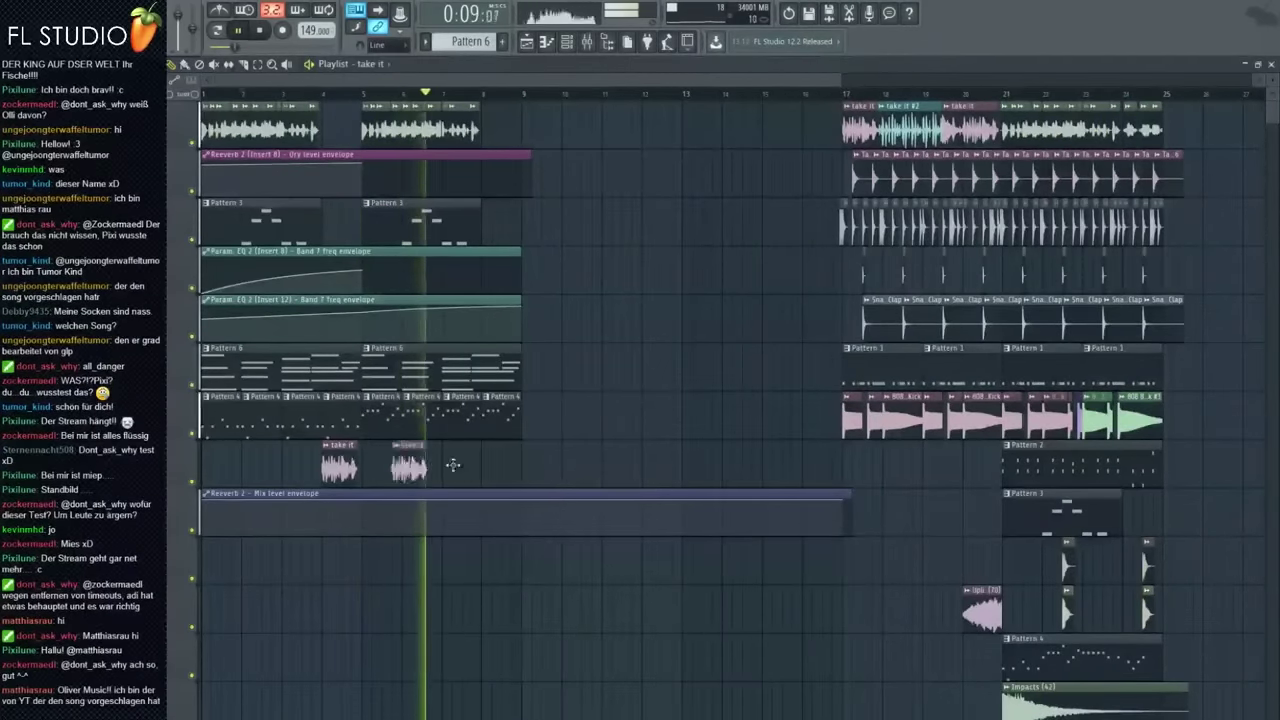
click(550, 466)
drag(553, 465, 524, 470)
right_click(522, 468)
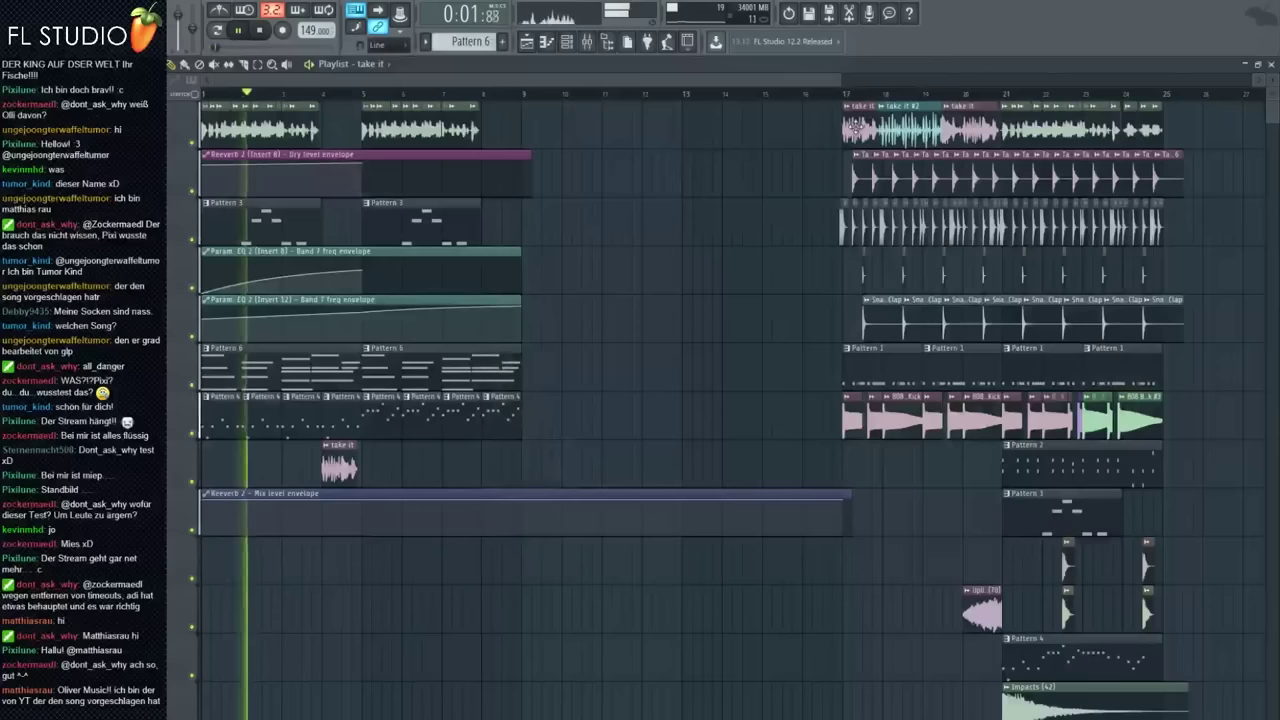
Place a "take it" clip at bar 8 on the track of the bar 4 clip and extend its end to bar 9
click(500, 466)
scroll(515, 466, up, 6)
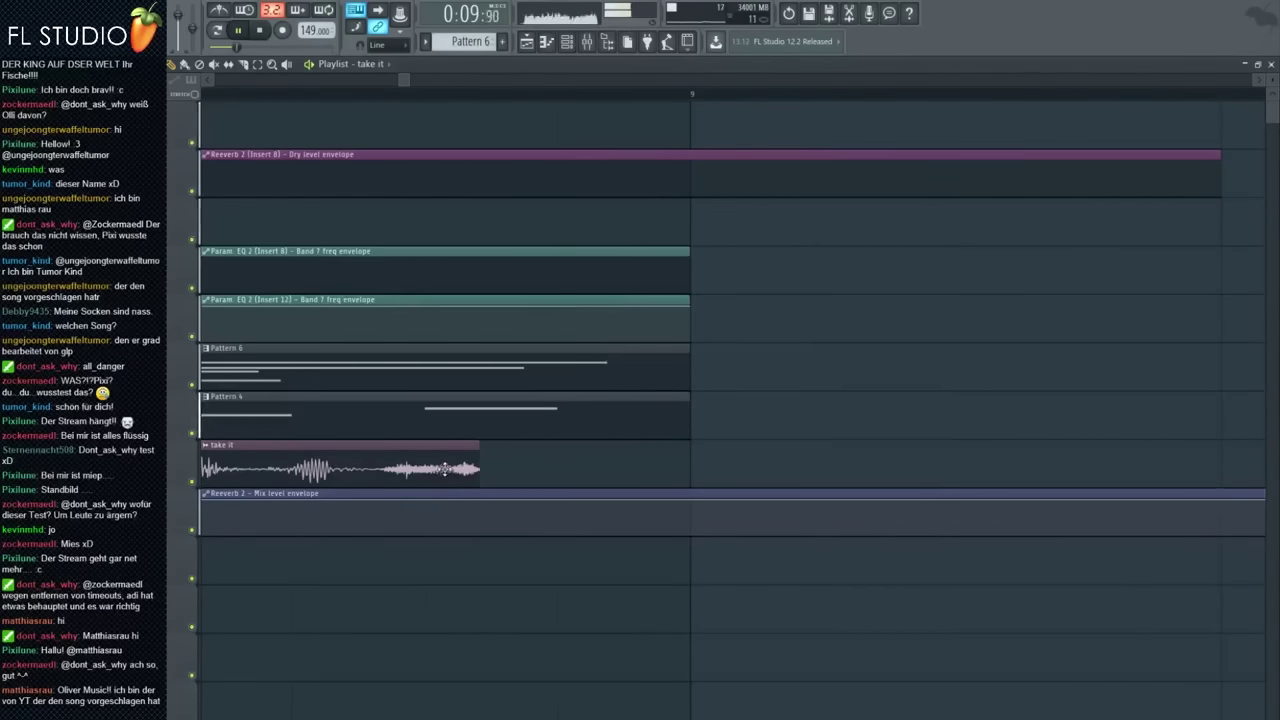
drag(478, 458, 710, 459)
scroll(656, 456, down, 6)
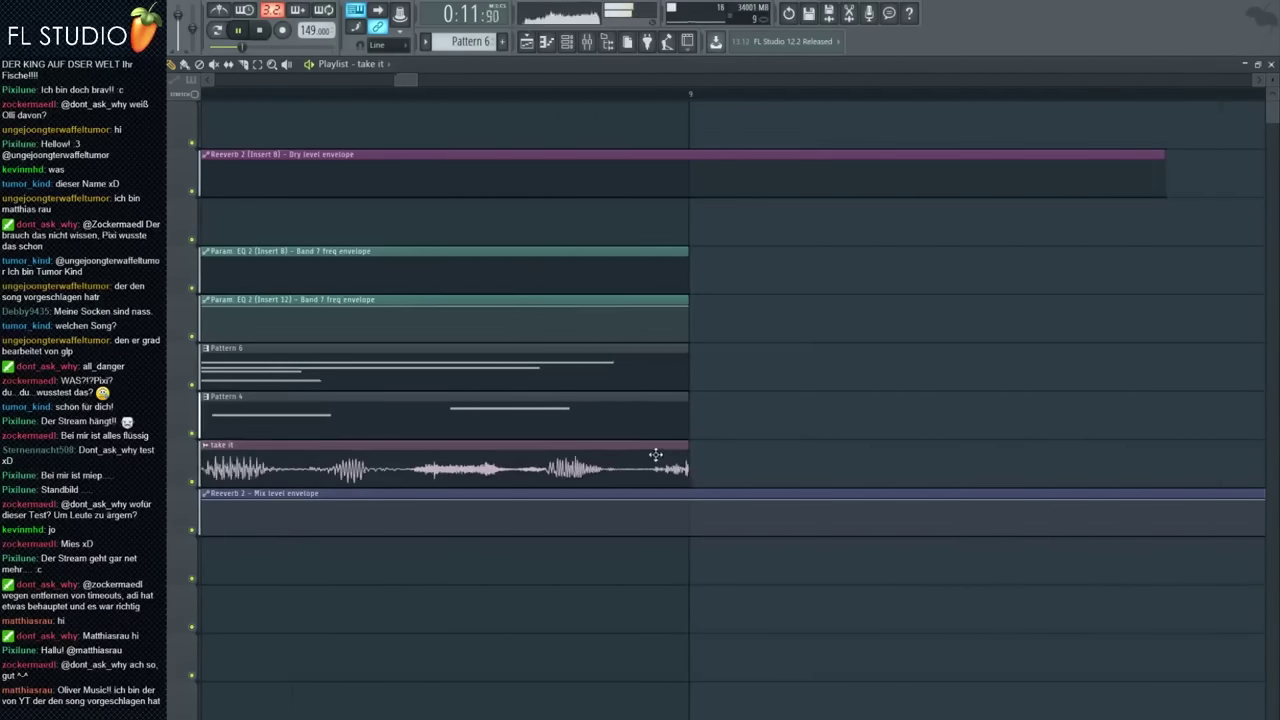
Select the playlist range from bar 1 to bar 9 as the loop and play it back
key(space)
key(space)
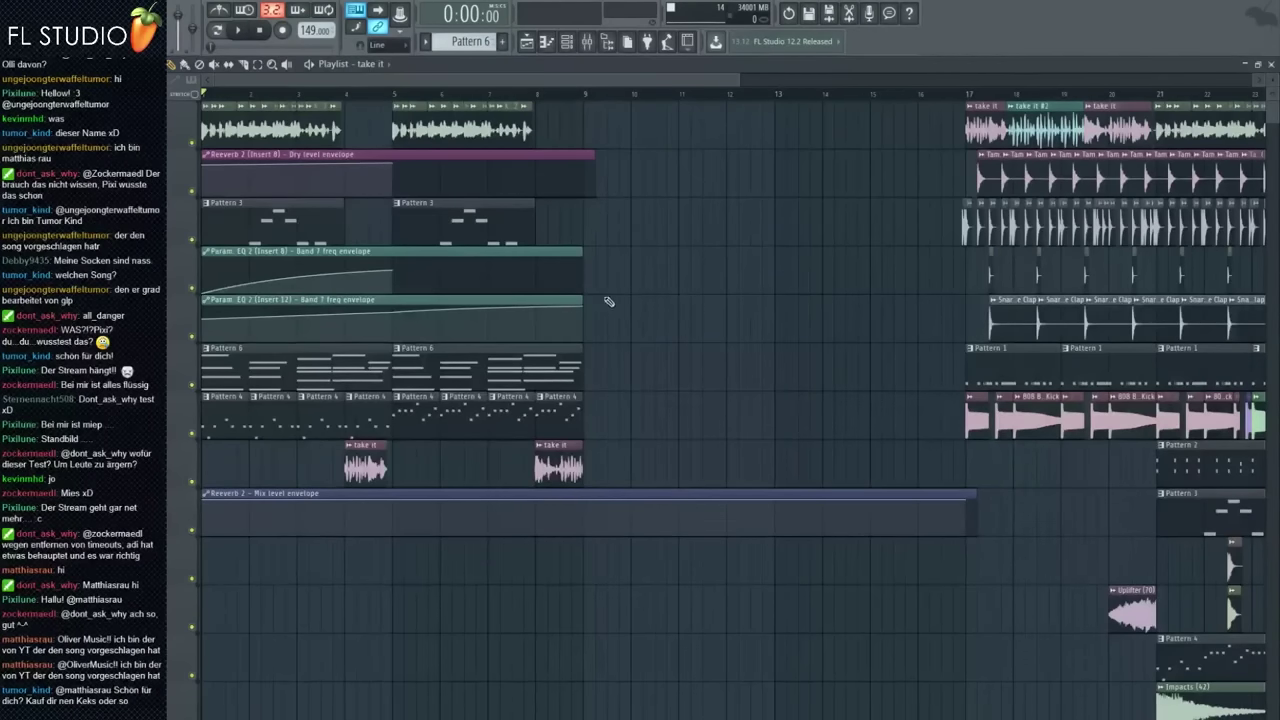
drag(610, 97, 200, 95)
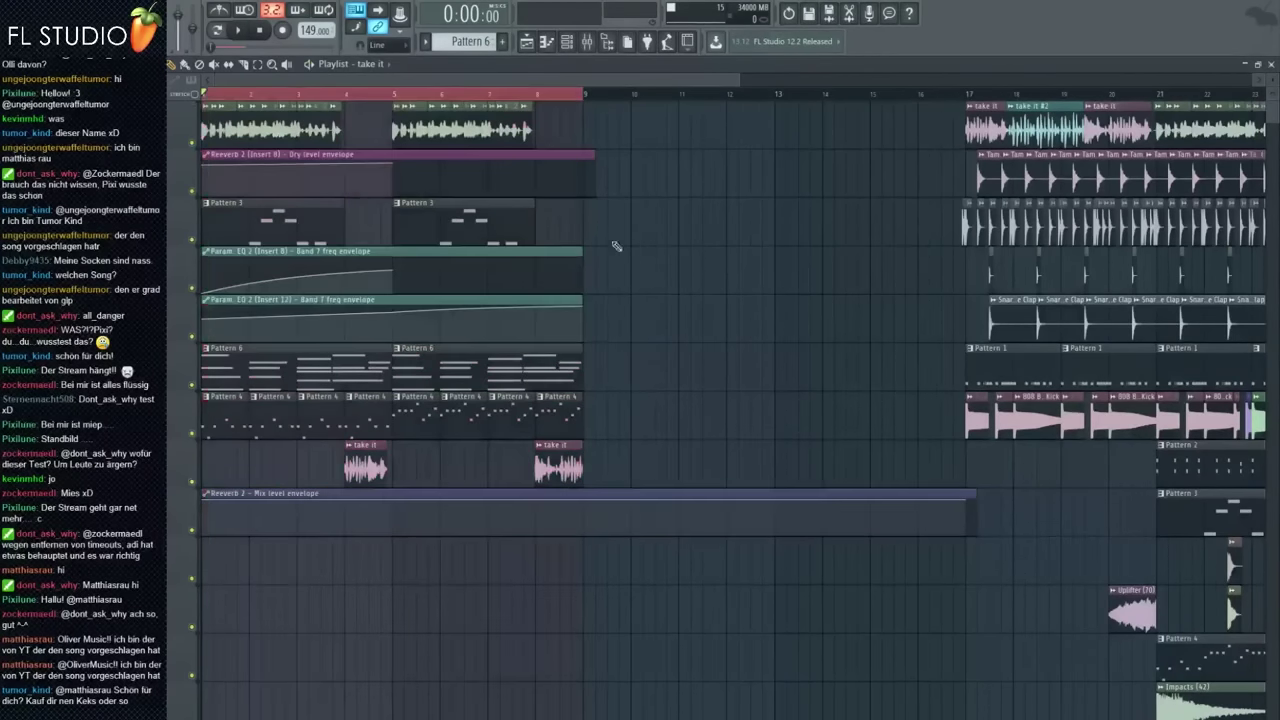
key(space)
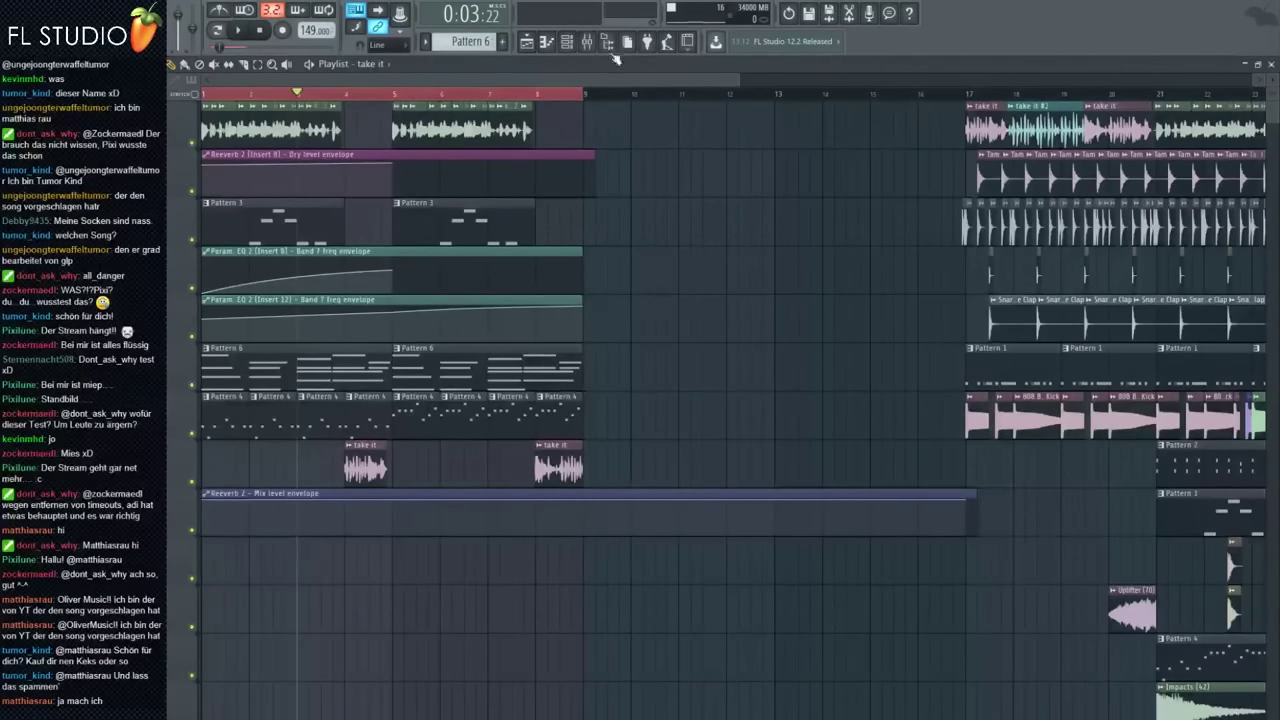
Add Fruity delay 2 to slot 6 of mixer Insert 16, ahead of the Reeverb 2, and audition it
click(587, 41)
click(374, 414)
click(393, 414)
key(space)
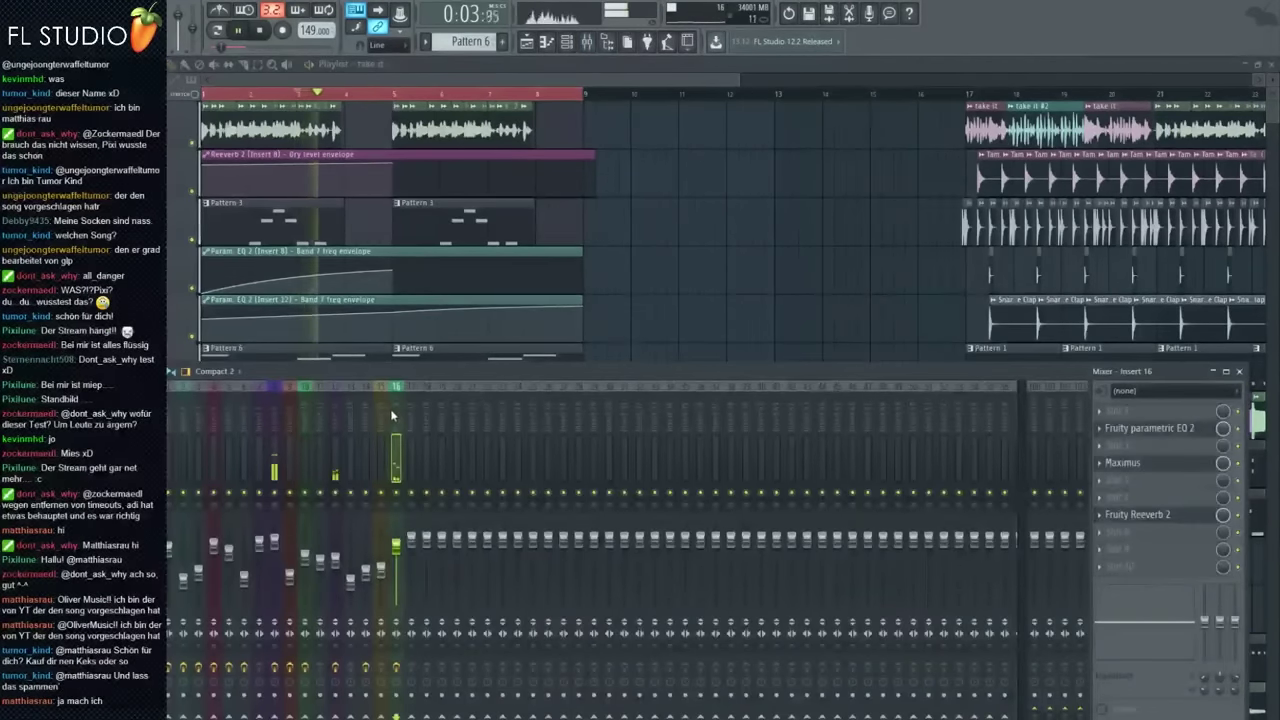
click(348, 416)
click(337, 418)
click(392, 416)
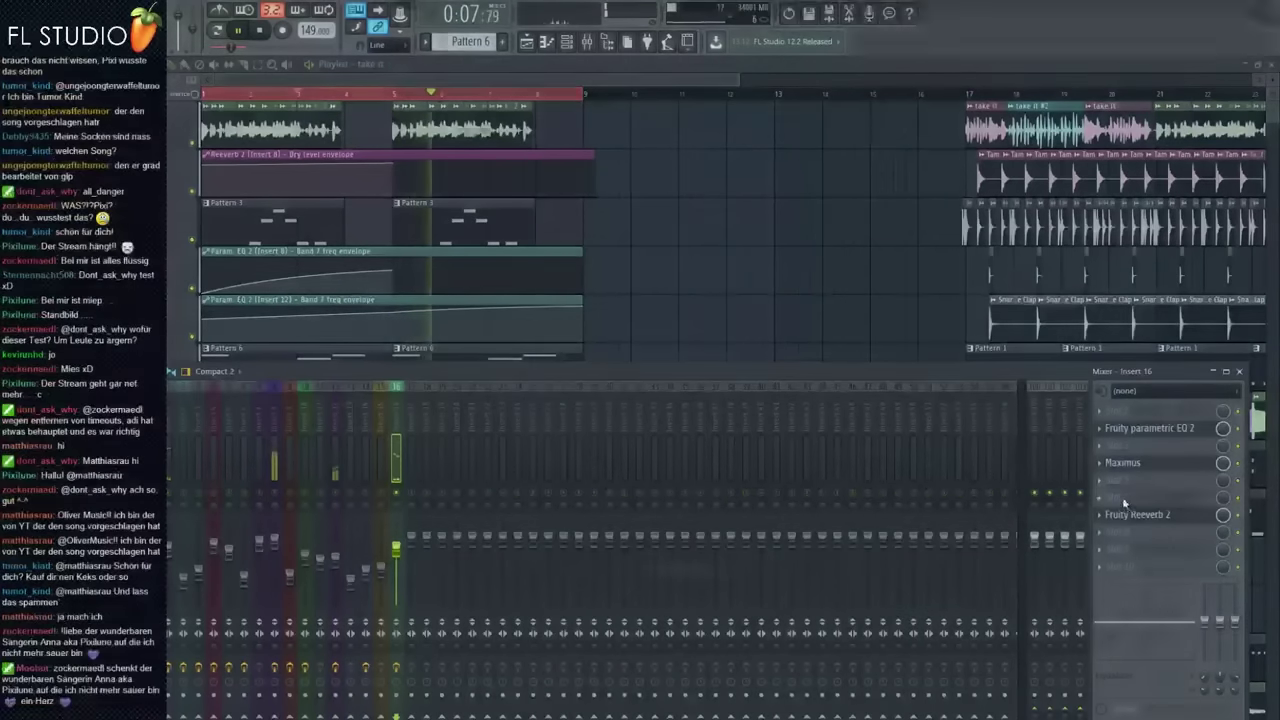
key(F8)
drag(704, 275, 1130, 498)
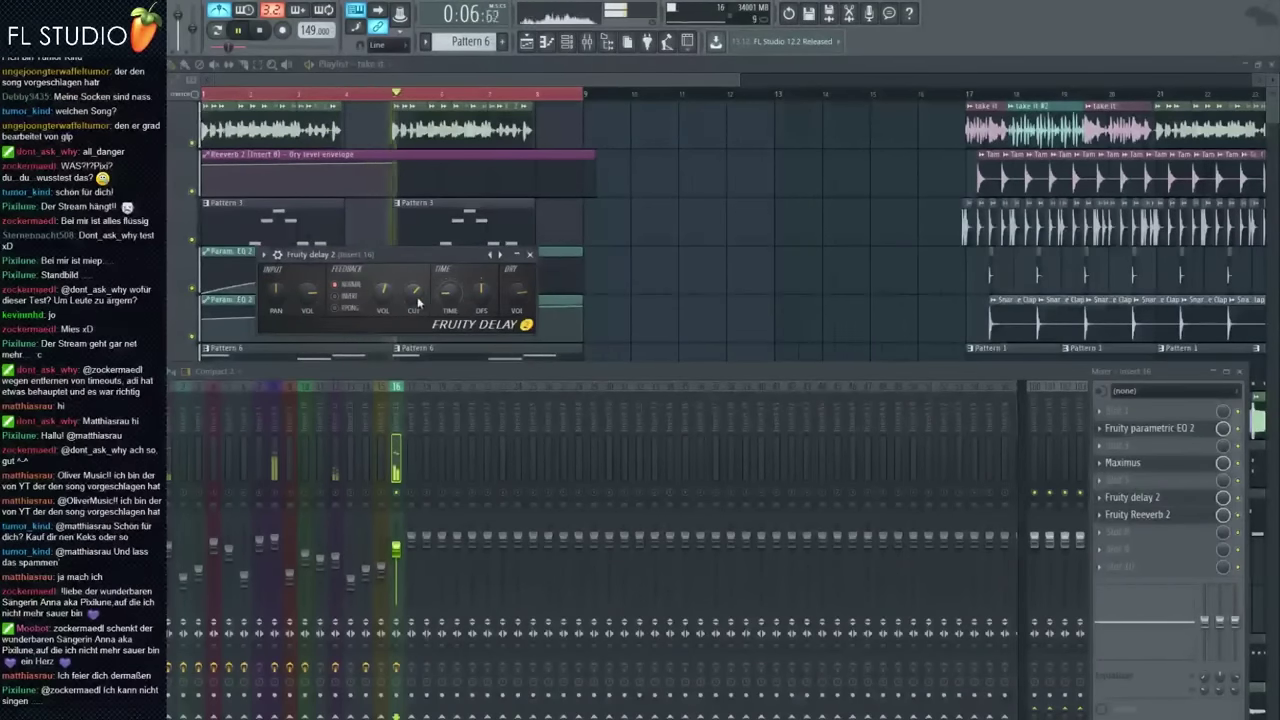
click(406, 483)
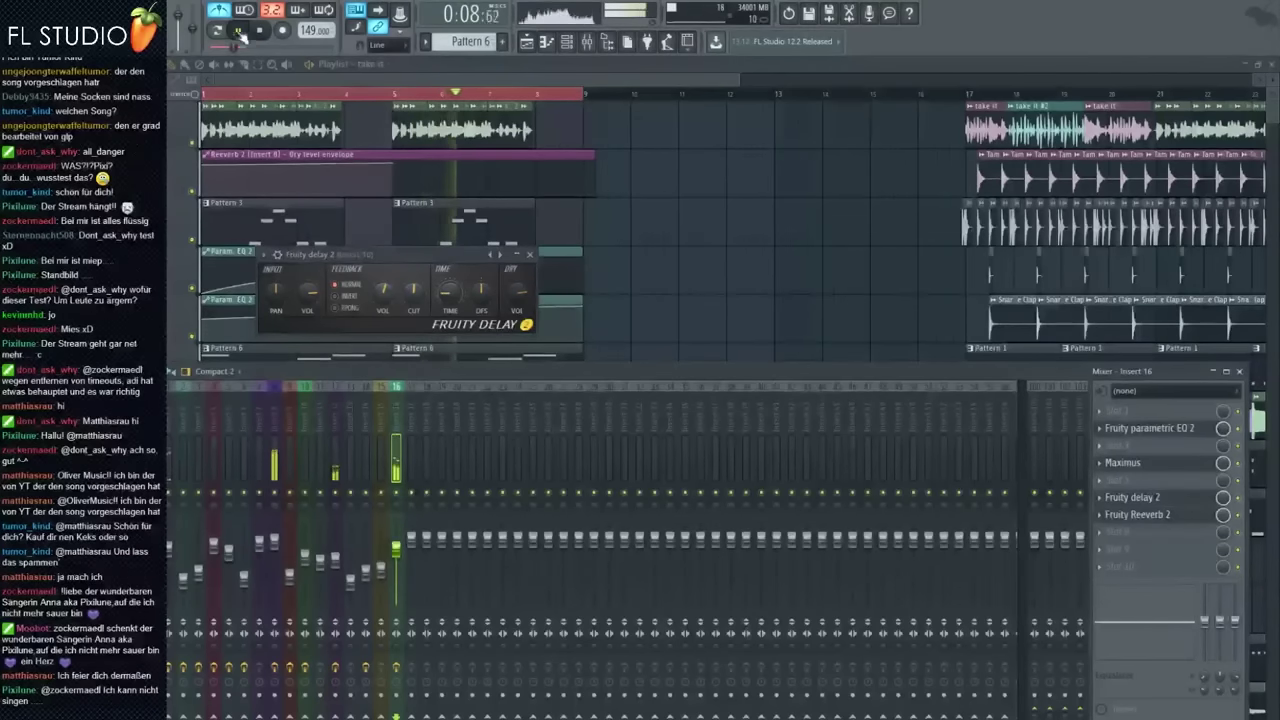
click(203, 94)
key(space)
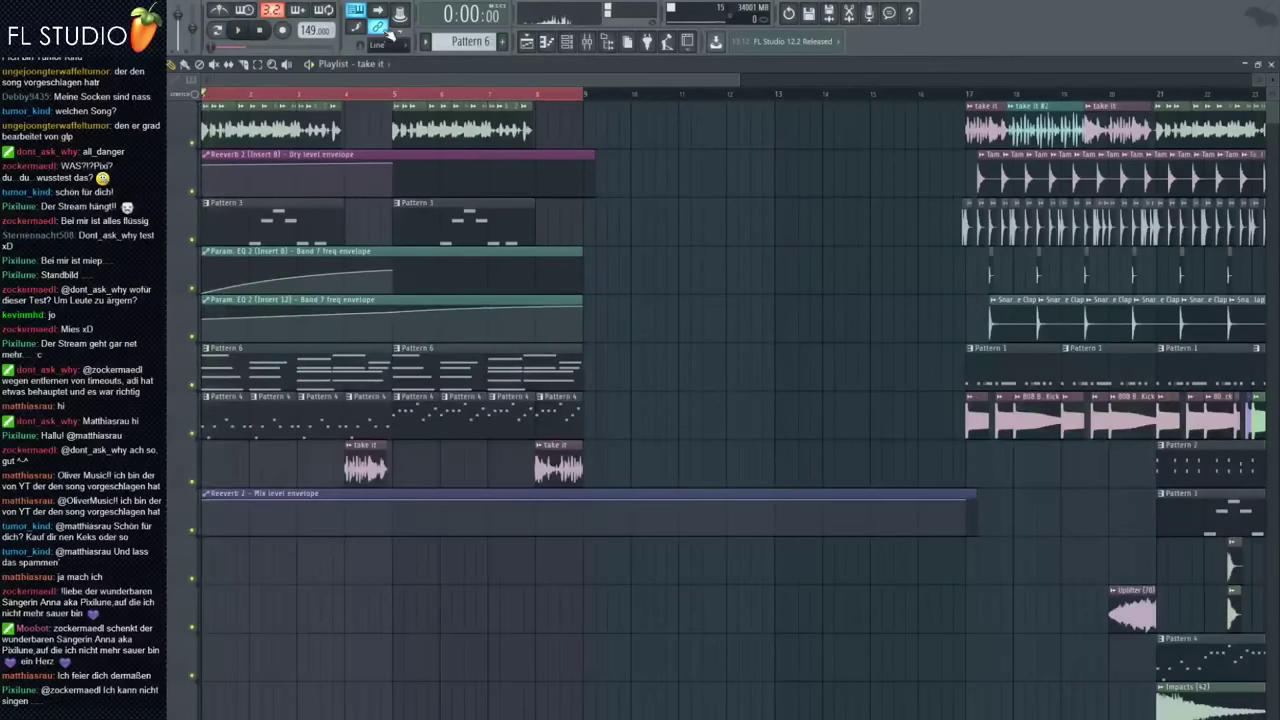
Create Pattern 7 and place it at bar 1 on the track below the Reeverb 2 mix level envelope
click(387, 64)
click(1084, 364)
drag(266, 563, 218, 562)
Clone the Hypersonic channel and replace the clone's instrument with 3x Osc
click(567, 42)
scroll(471, 42, up, 1)
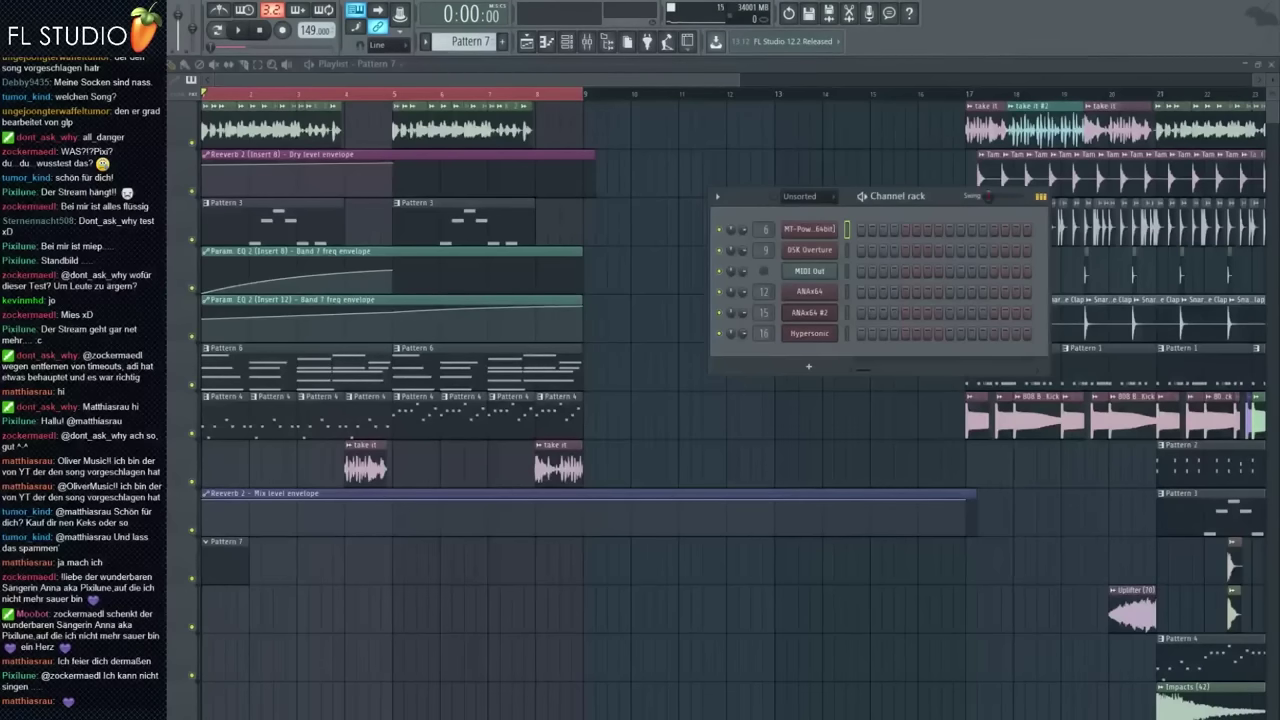
right_click(808, 334)
click(866, 442)
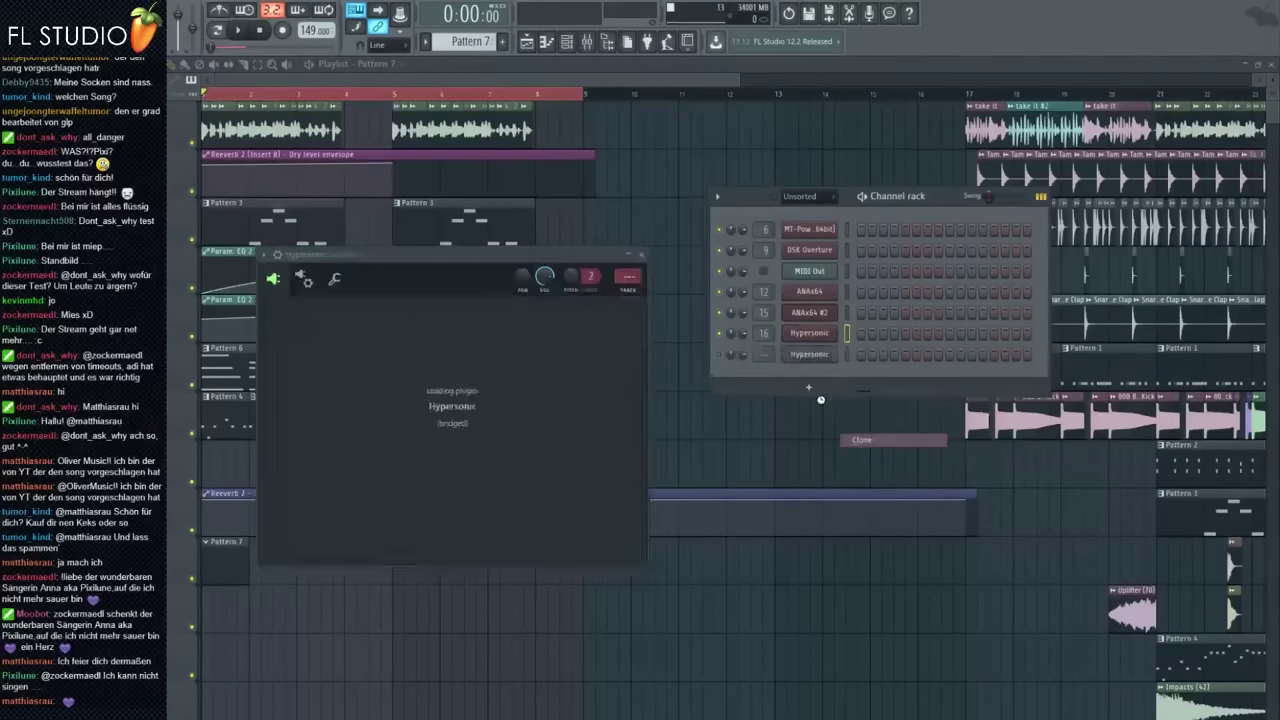
right_click(826, 358)
mouse_move(872, 452)
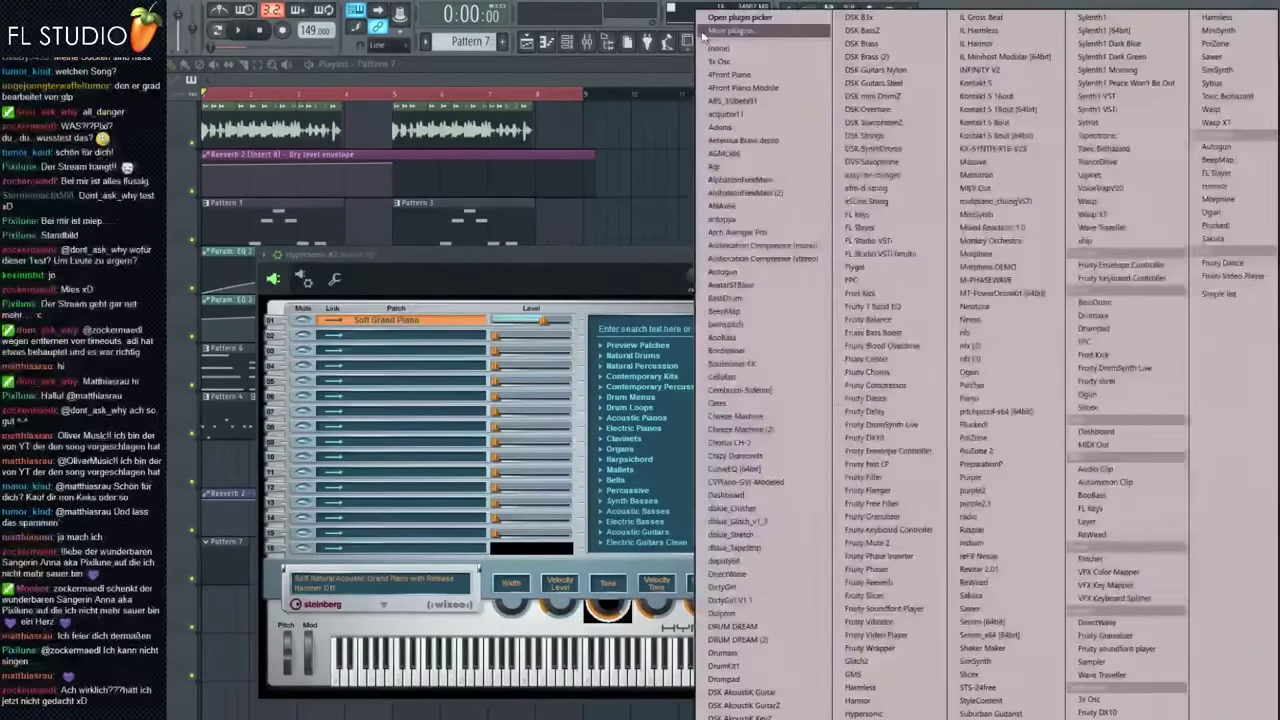
click(717, 64)
Route the 3x Osc channel to mixer track 17 and change that mixer track's color
click(587, 42)
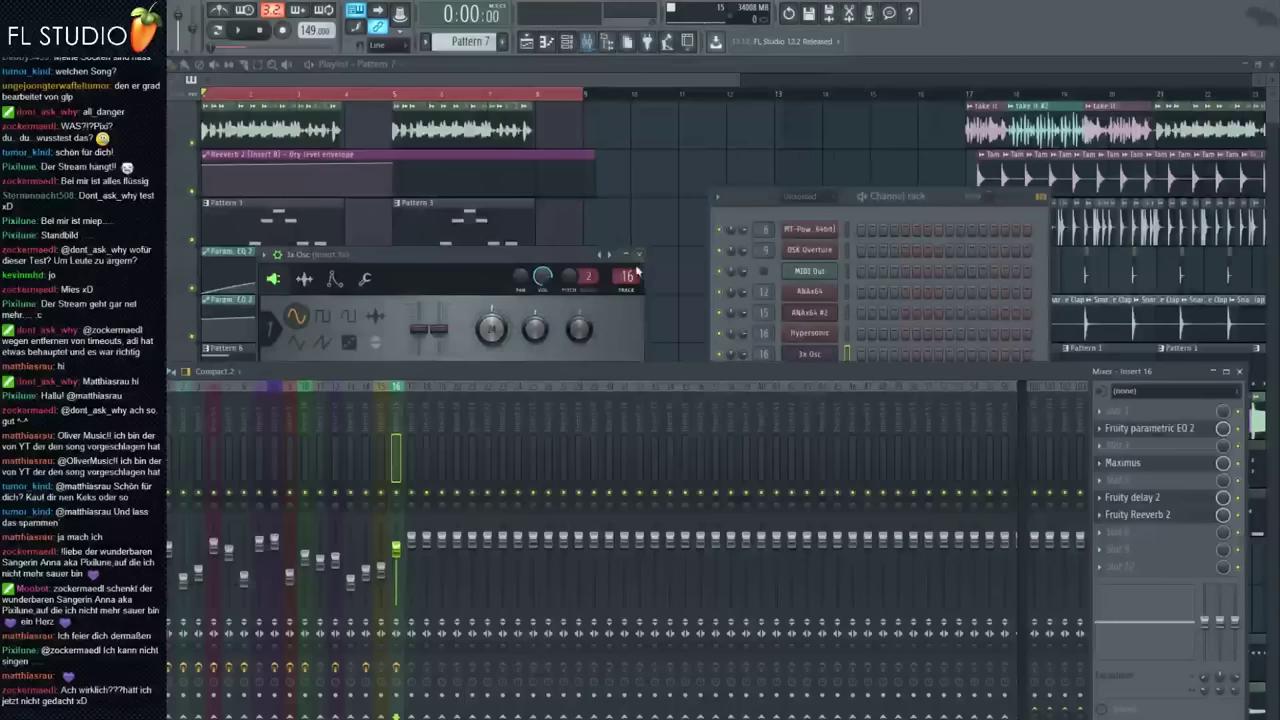
drag(627, 277, 627, 270)
drag(674, 371, 658, 371)
right_click(393, 396)
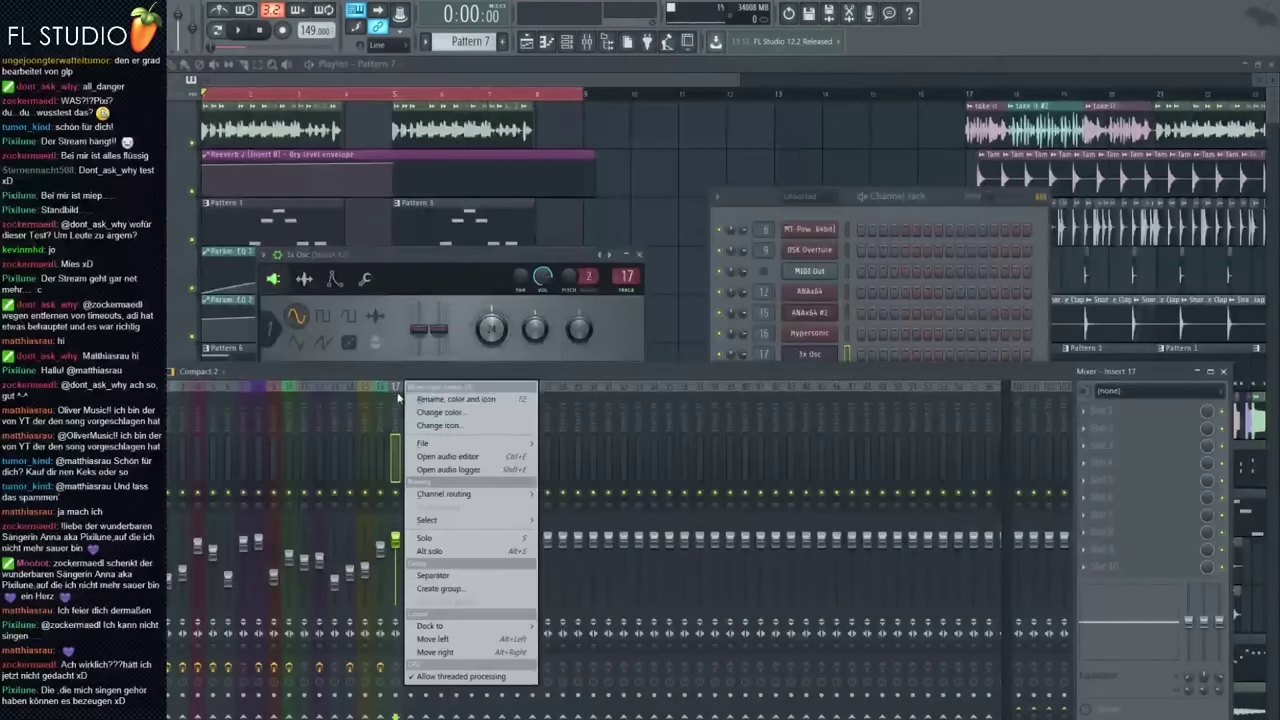
click(434, 400)
click(446, 388)
click(487, 310)
Set the 3x Osc waveforms to sawtooth for oscillator 1, square for oscillator 2 and triangle for oscillator 3
click(445, 275)
drag(443, 275, 556, 253)
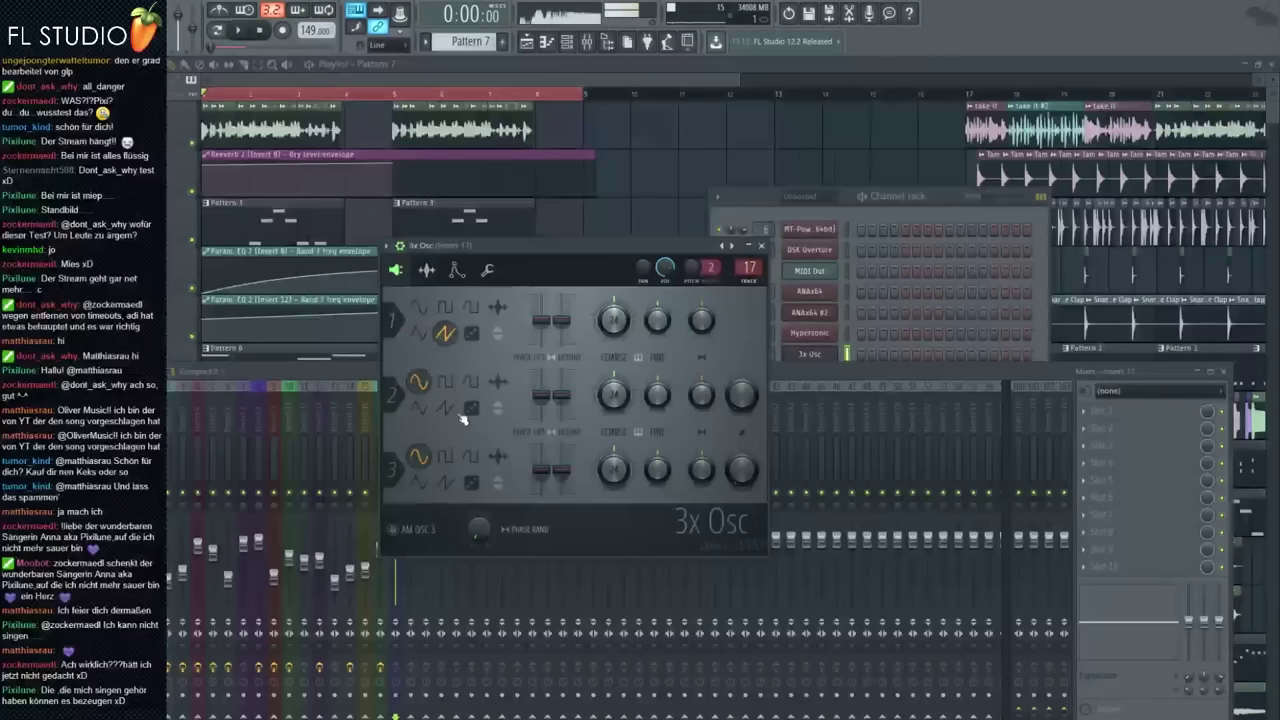
click(420, 483)
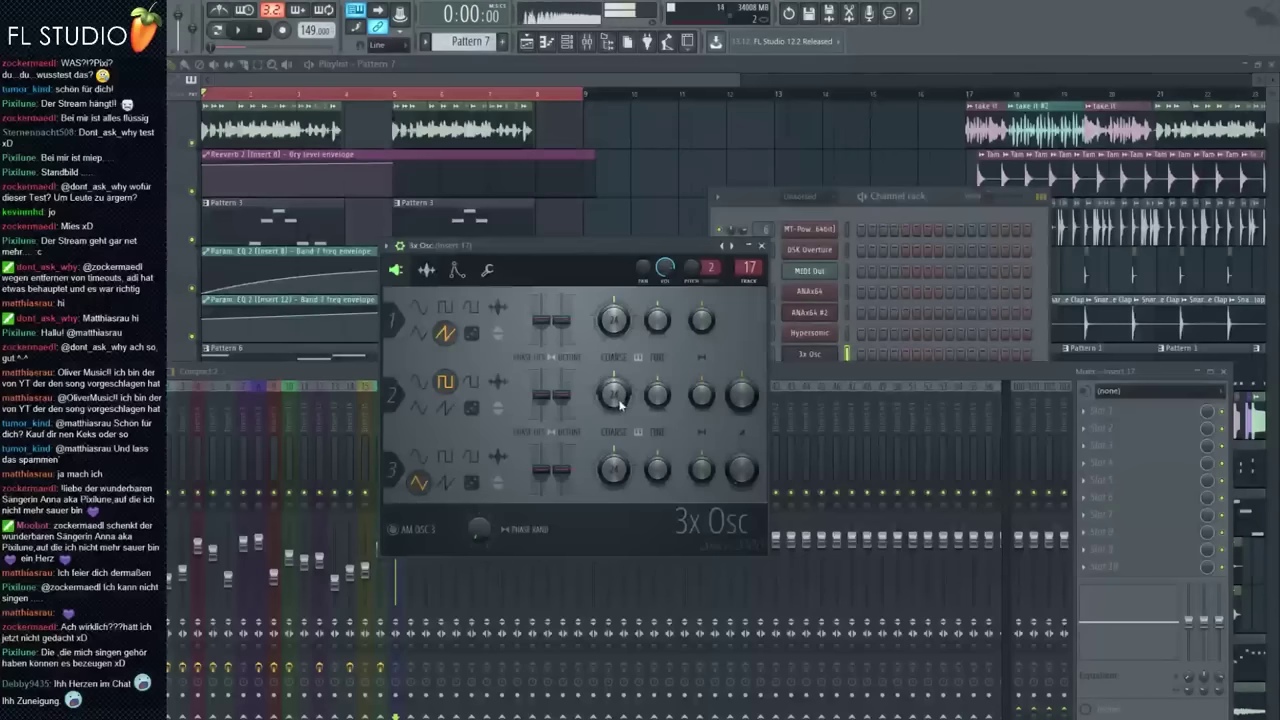
click(812, 380)
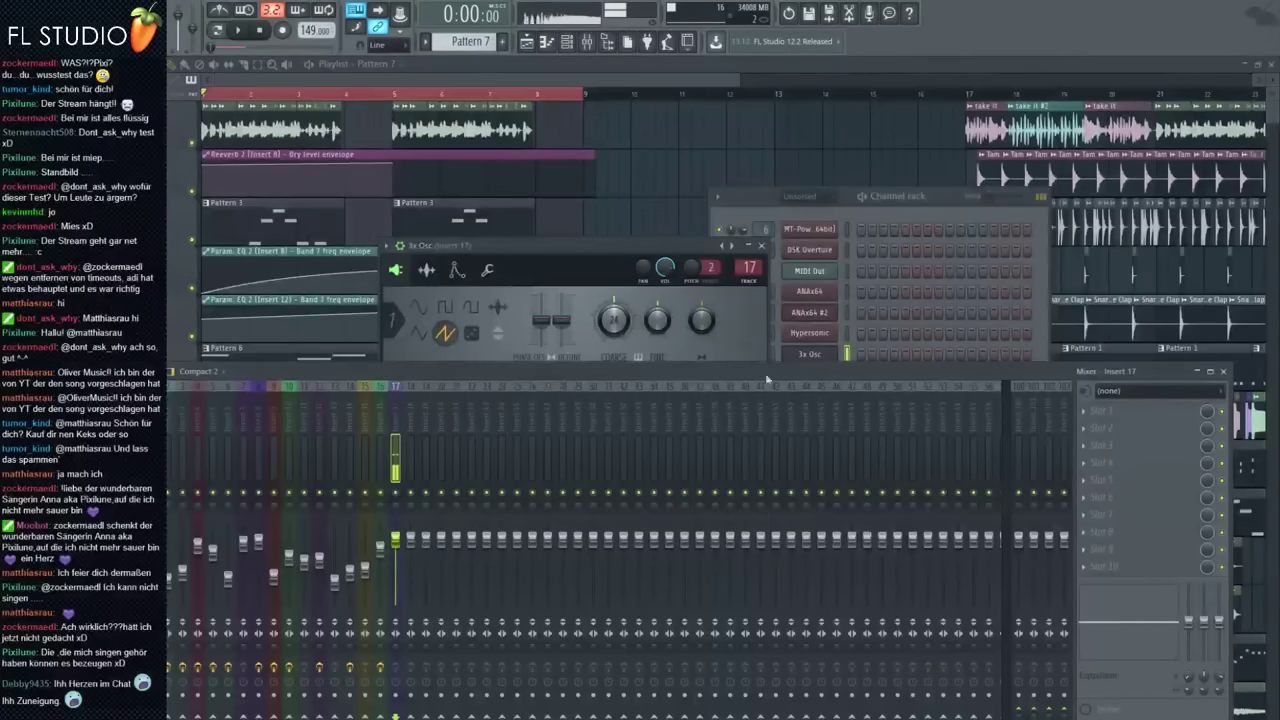
Draw a long note at the start of Pattern 7 in the 3x Osc piano roll and lower its pitch
click(673, 201)
drag(739, 80, 421, 80)
click(546, 41)
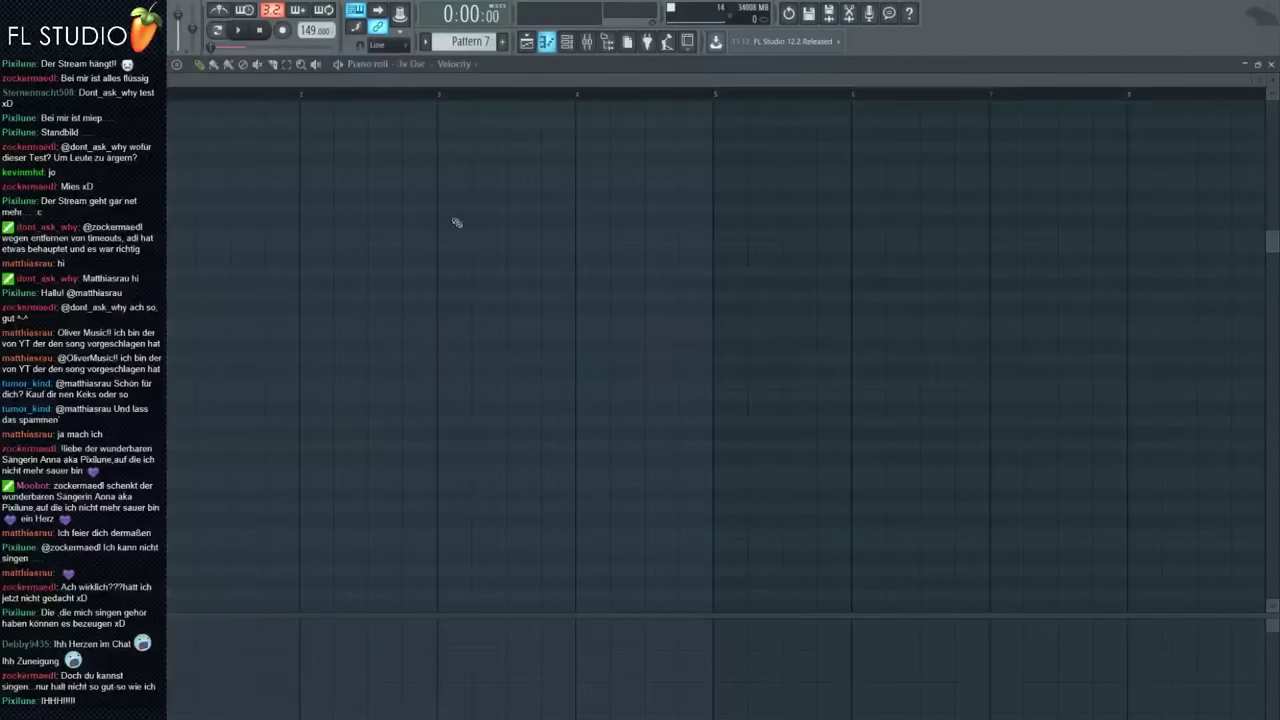
drag(268, 360, 176, 385)
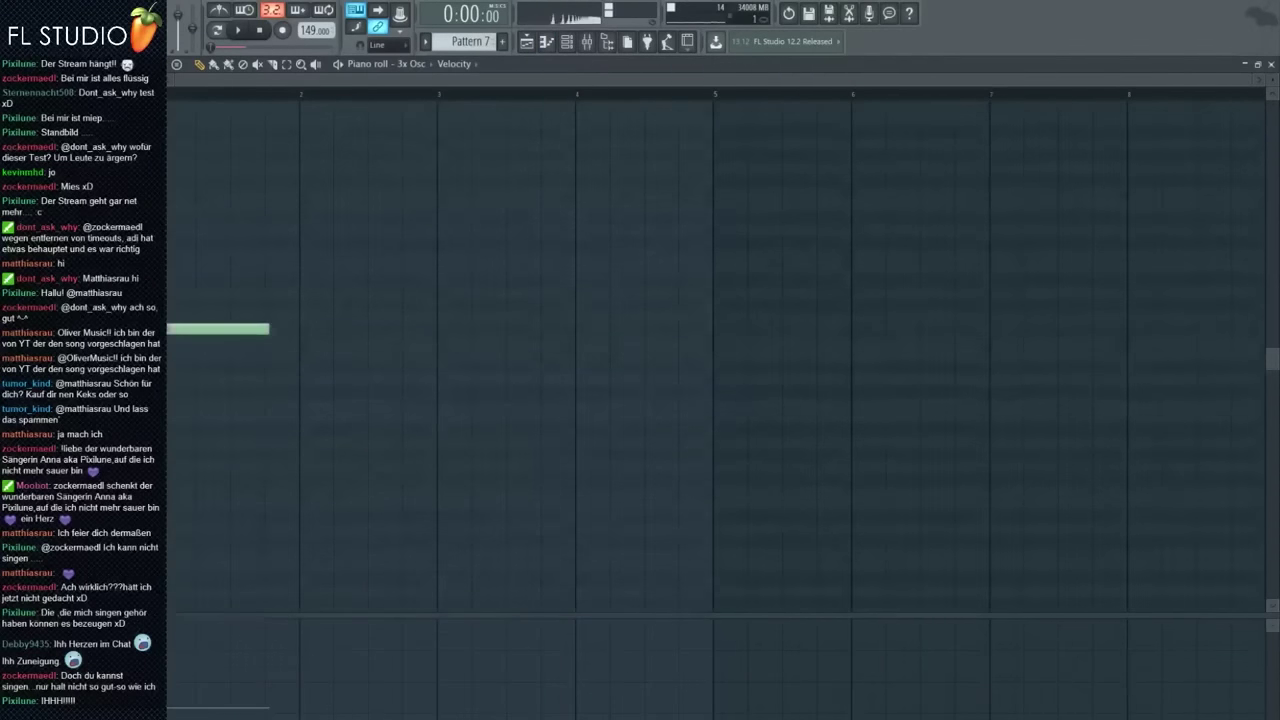
drag(204, 328, 204, 340)
Start playback and extend the 3x Osc note's end exactly to bar 2
key(space)
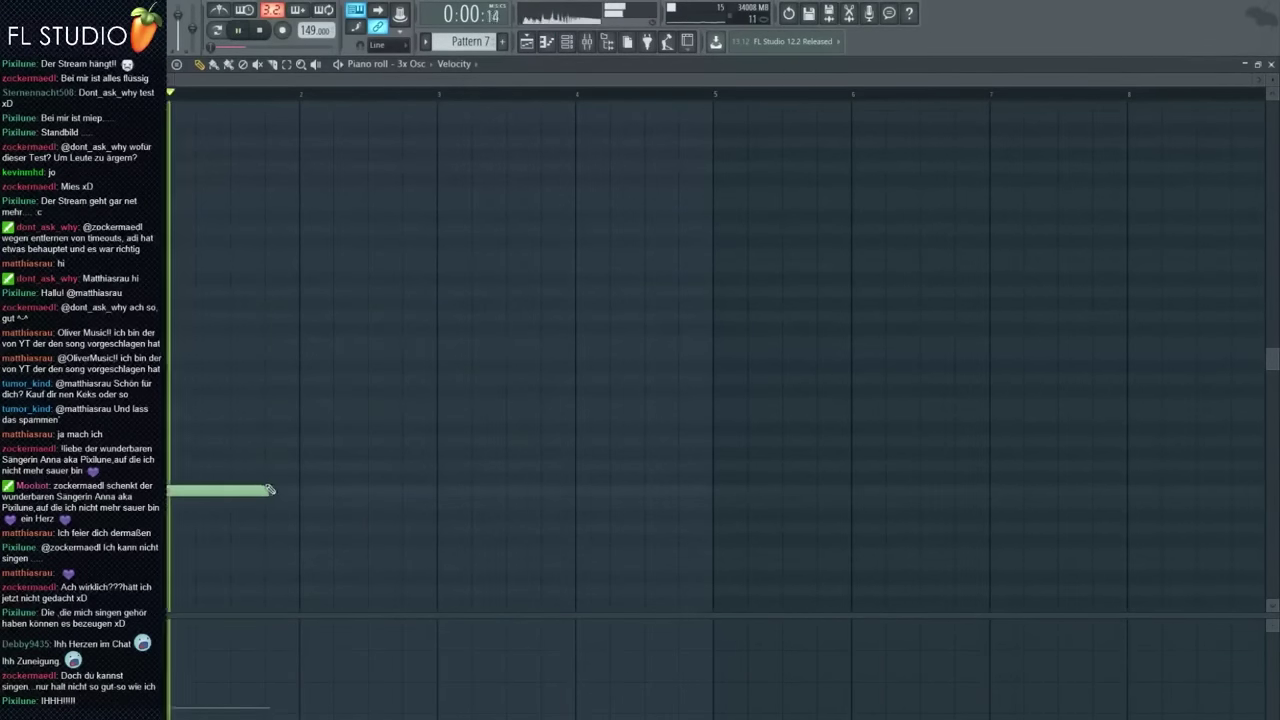
scroll(300, 511, up, 9)
drag(349, 490, 759, 514)
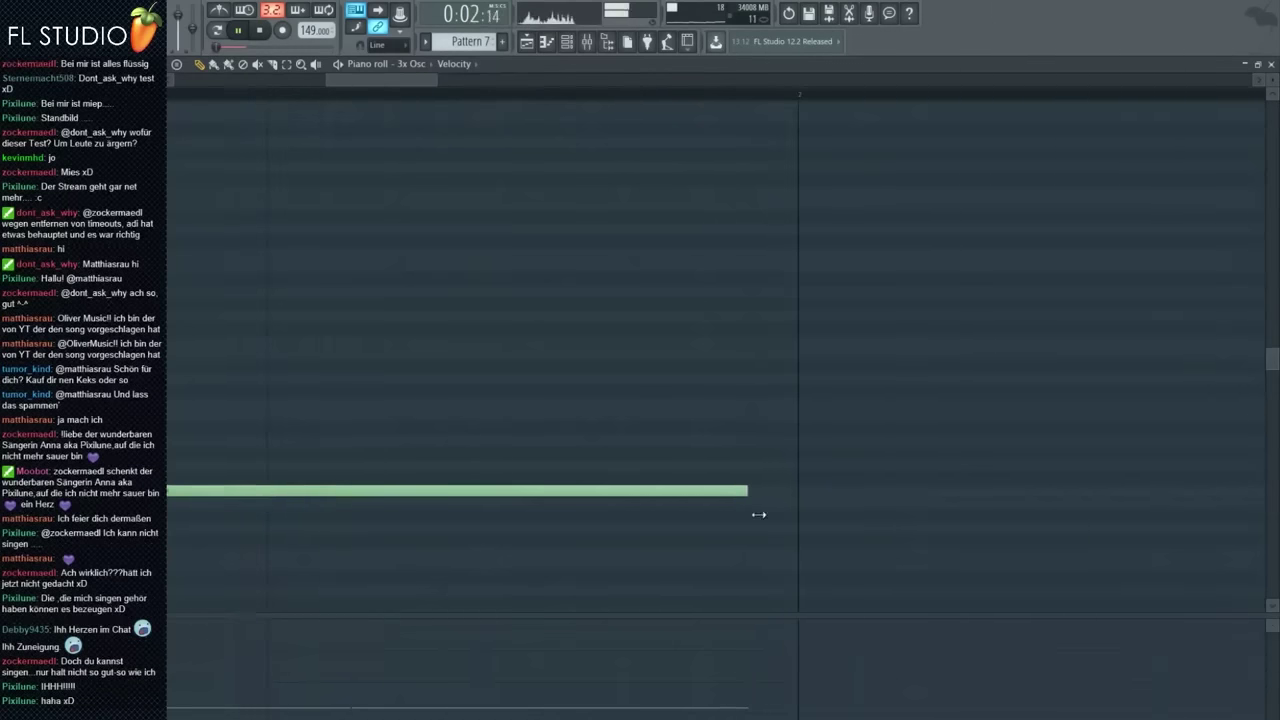
scroll(620, 480, down, 4)
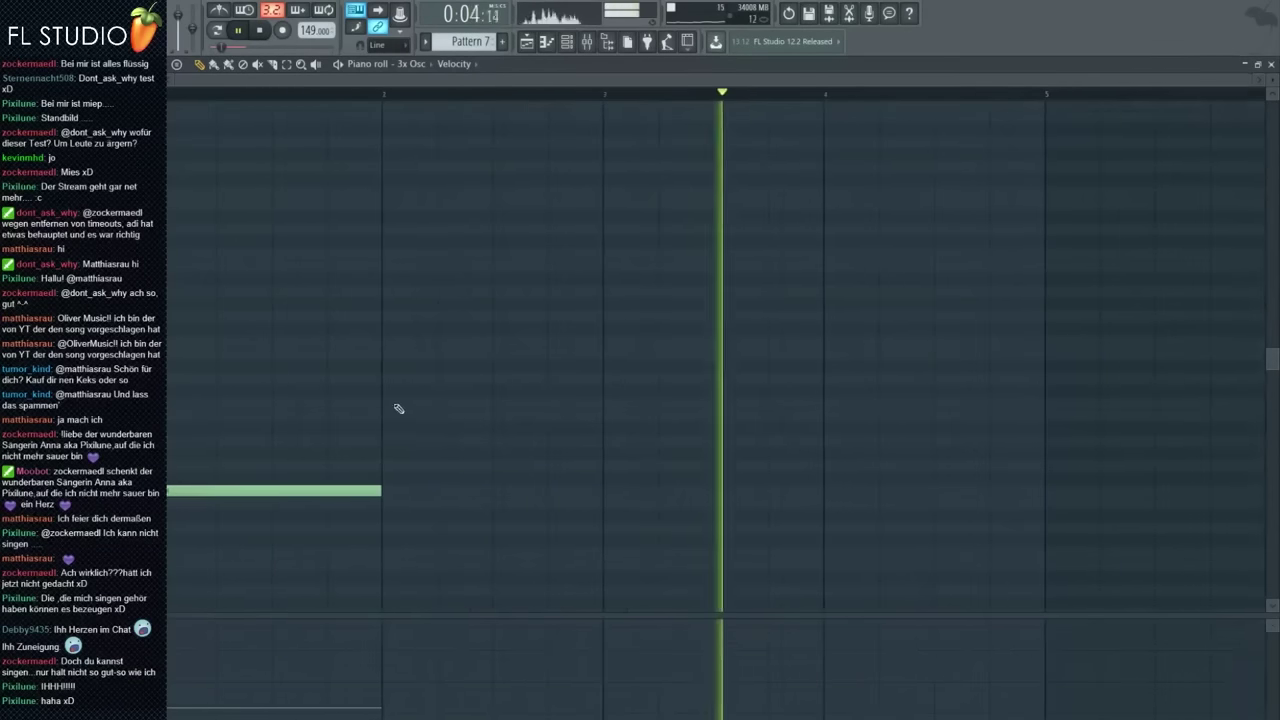
Stack two more one-bar notes with the existing 3x Osc note at the start of Pattern 7, checking the chord by playback
key(space)
click(212, 416)
drag(210, 419, 170, 601)
scroll(170, 564, down, 3)
key(space)
key(space)
key(space)
scroll(181, 545, down, 1)
key(space)
scroll(181, 545, down, 1)
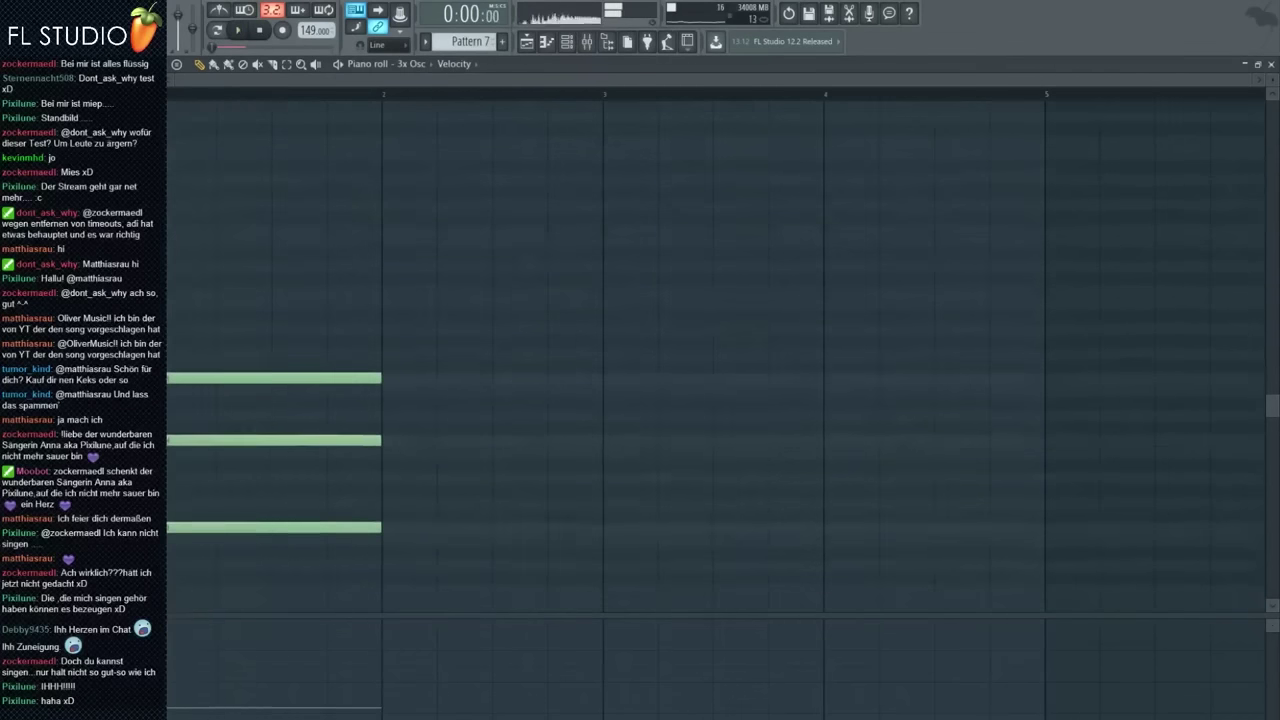
Add a fourth one-bar note three semitones above the chord's top note and play the chord back
mouse_move(175, 527)
mouse_down()
mouse_move(165, 311)
mouse_move(165, 539)
mouse_move(165, 527)
mouse_up()
key(space)
key(space)
key(space)
scroll(198, 481, down, 1)
scroll(200, 483, down, 1)
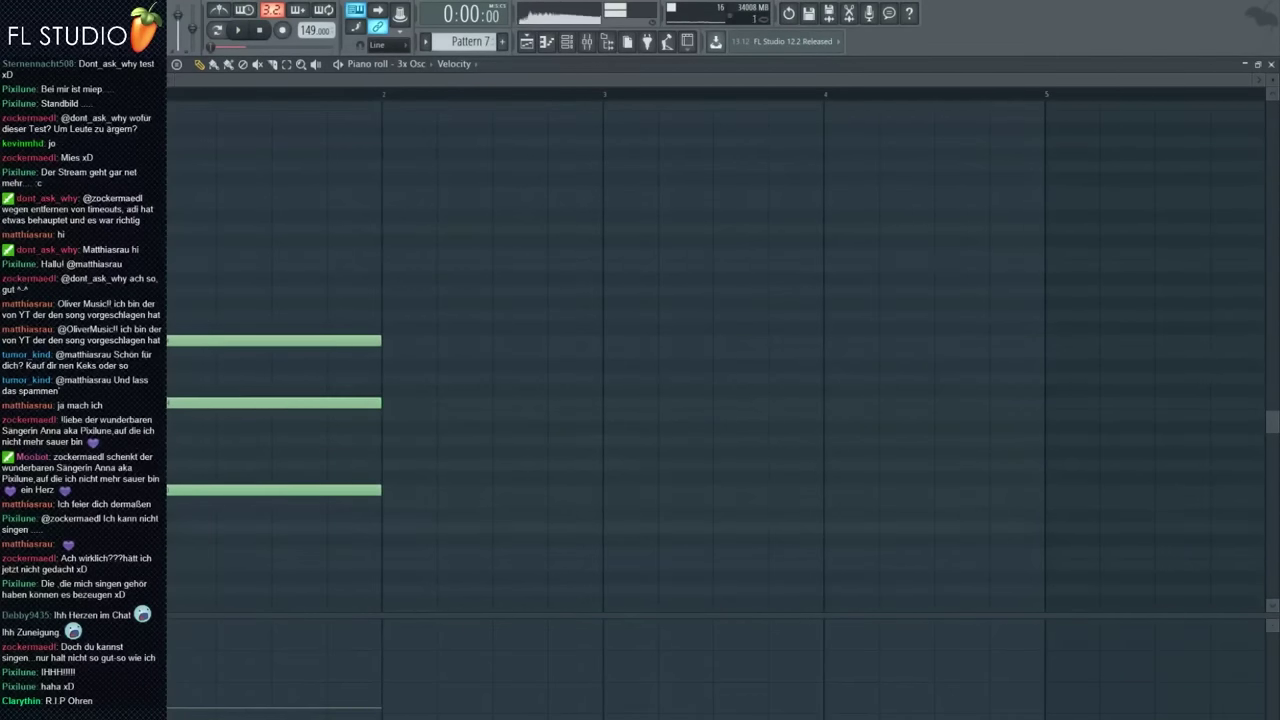
drag(204, 285, 166, 303)
key(space)
key(space)
Select all four chord notes, transpose them down one octave and listen to the result
drag(306, 284, 167, 584)
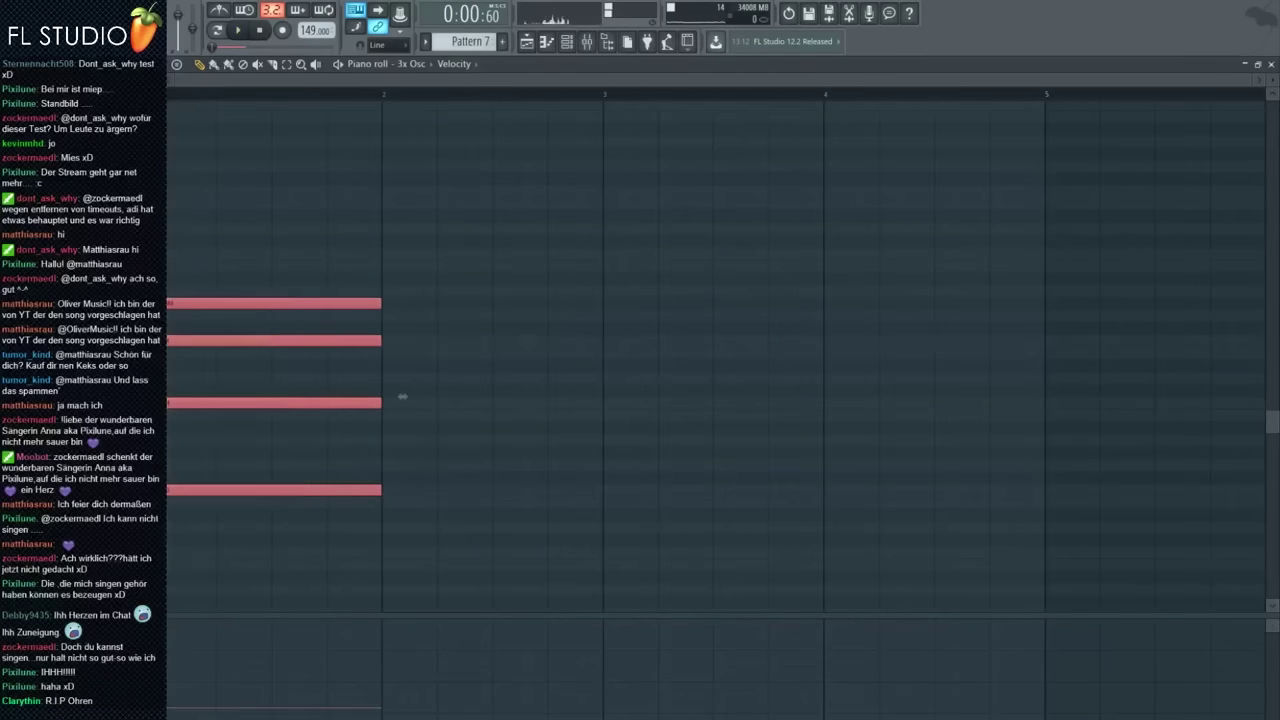
drag(403, 397, 402, 546)
key(space)
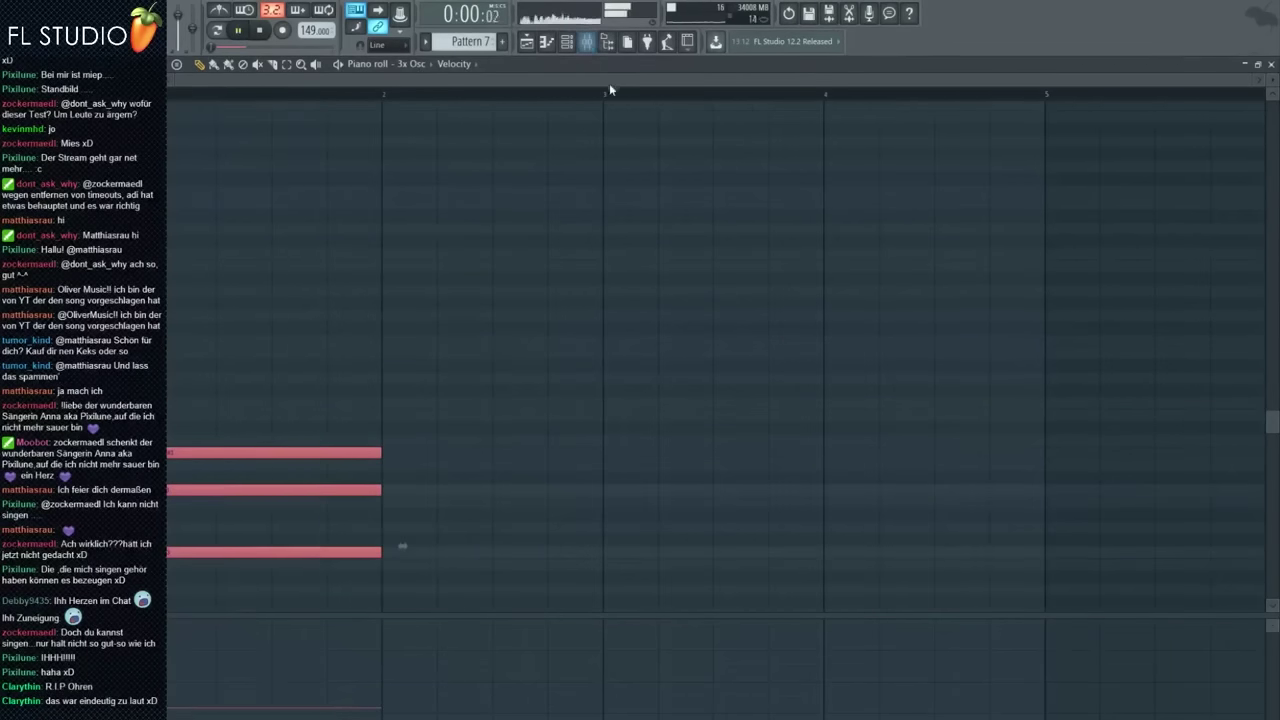
key(space)
Open the 3x Osc instrument during playback and switch oscillator 2 to the triangle waveform
click(566, 41)
click(809, 354)
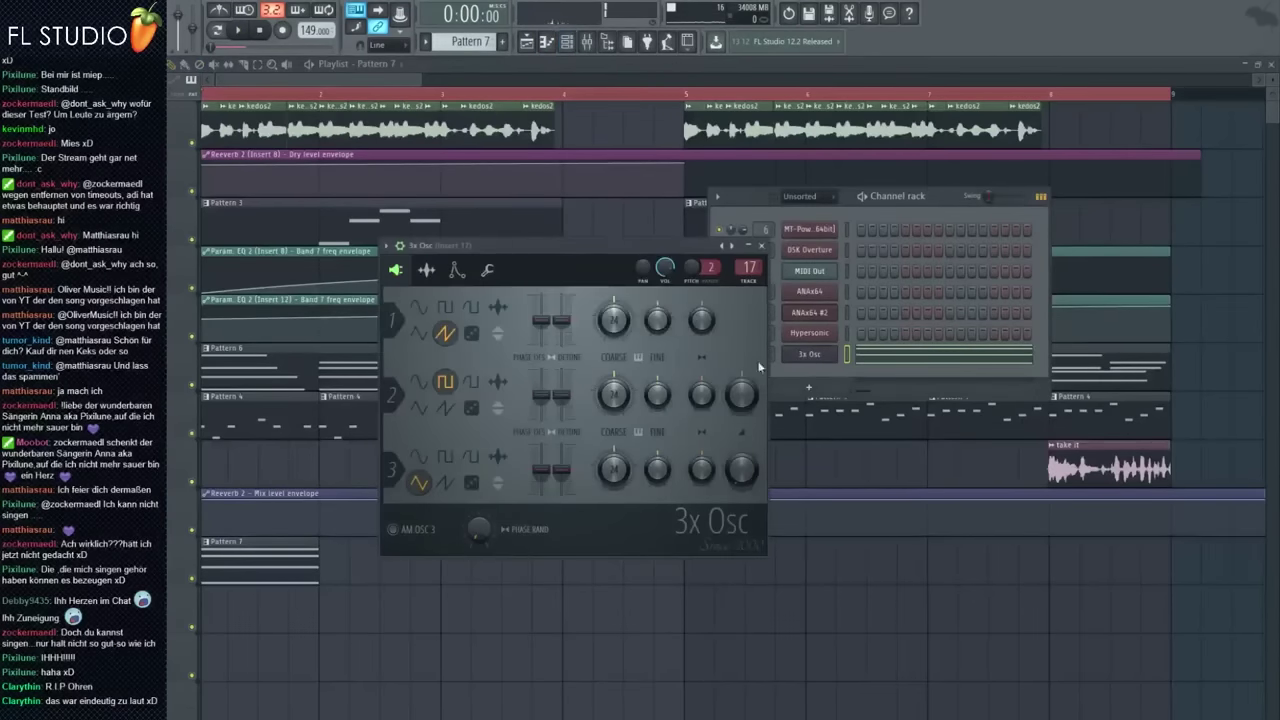
key(space)
click(419, 408)
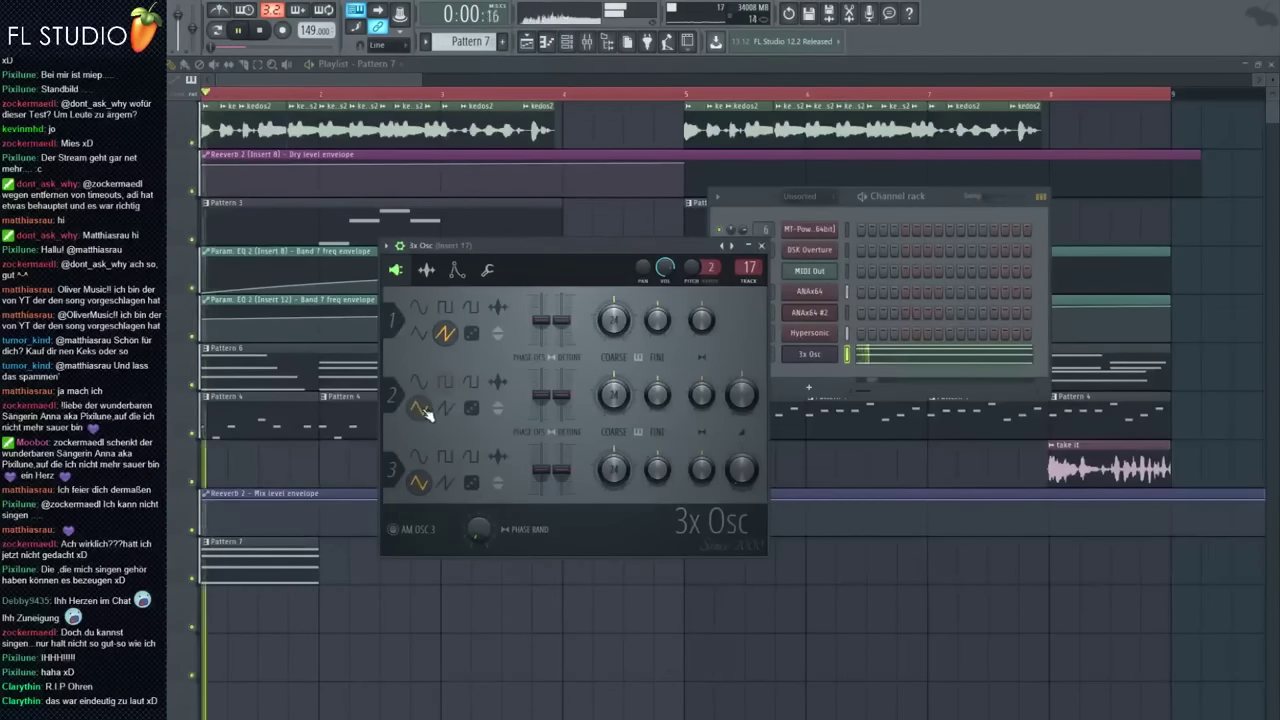
click(444, 408)
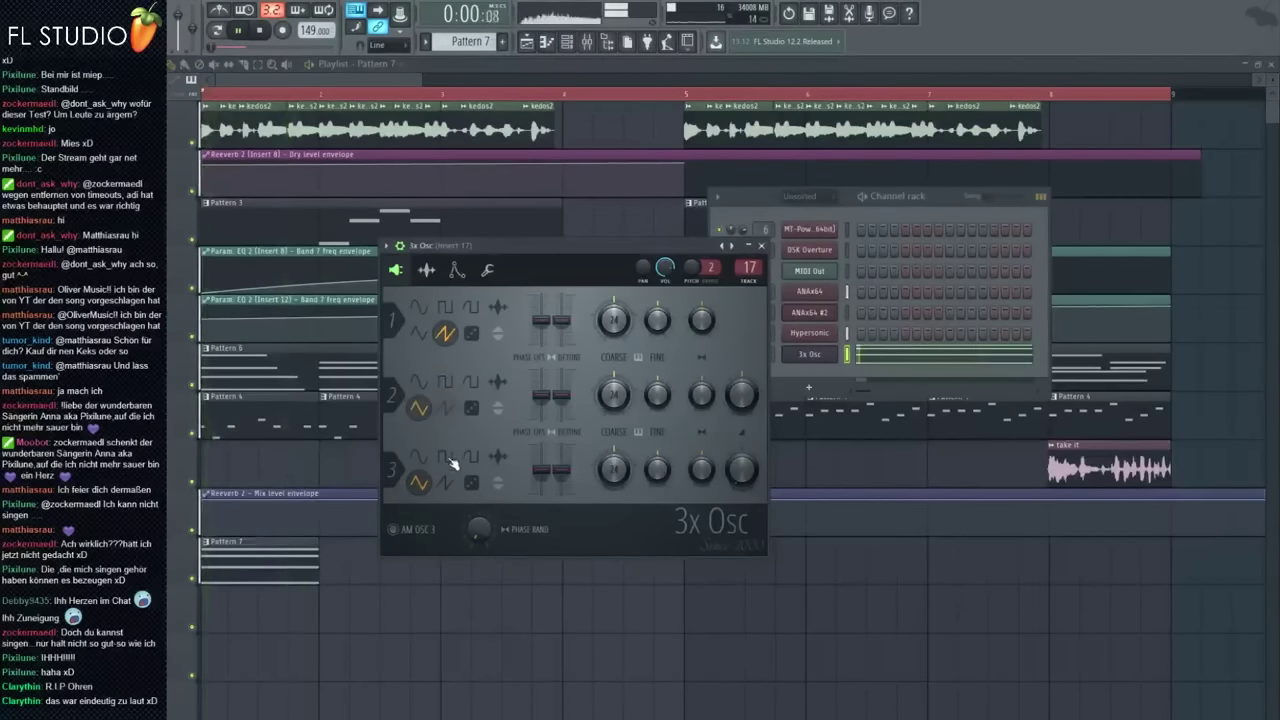
click(419, 483)
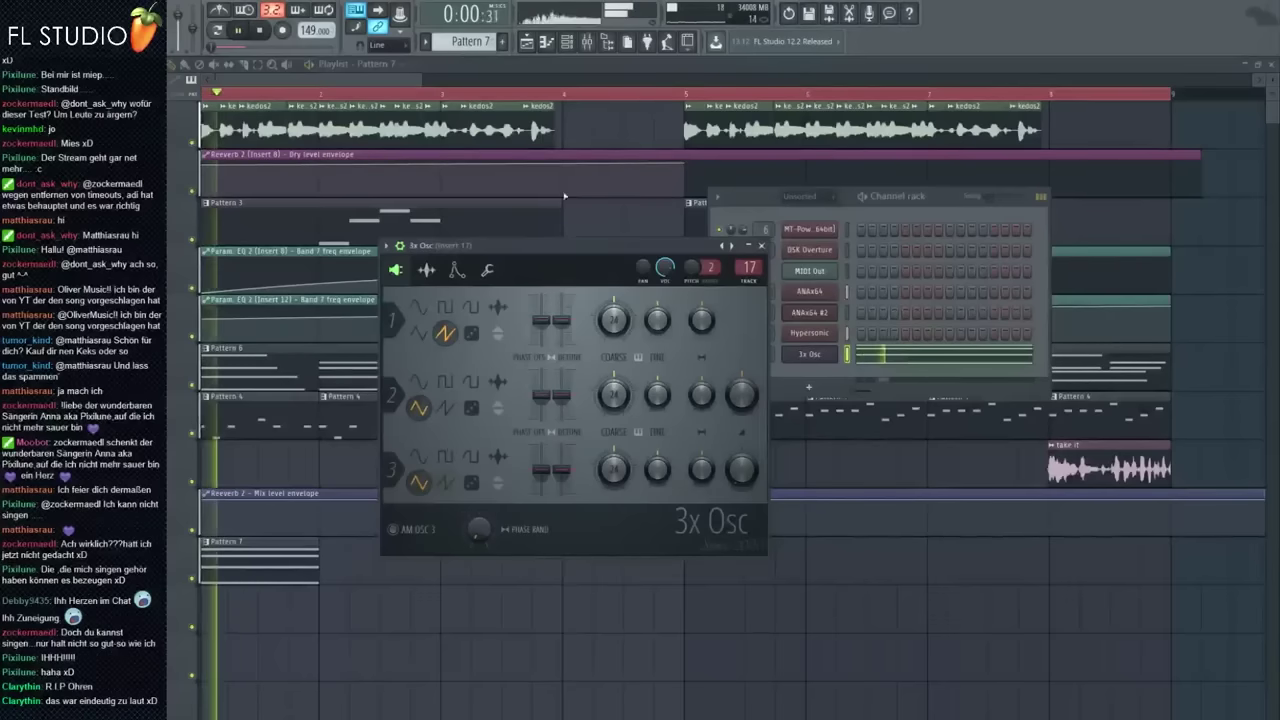
Try triangle and sine on 3x Osc oscillator 1, settling on the square waveform while listening
click(419, 333)
click(419, 307)
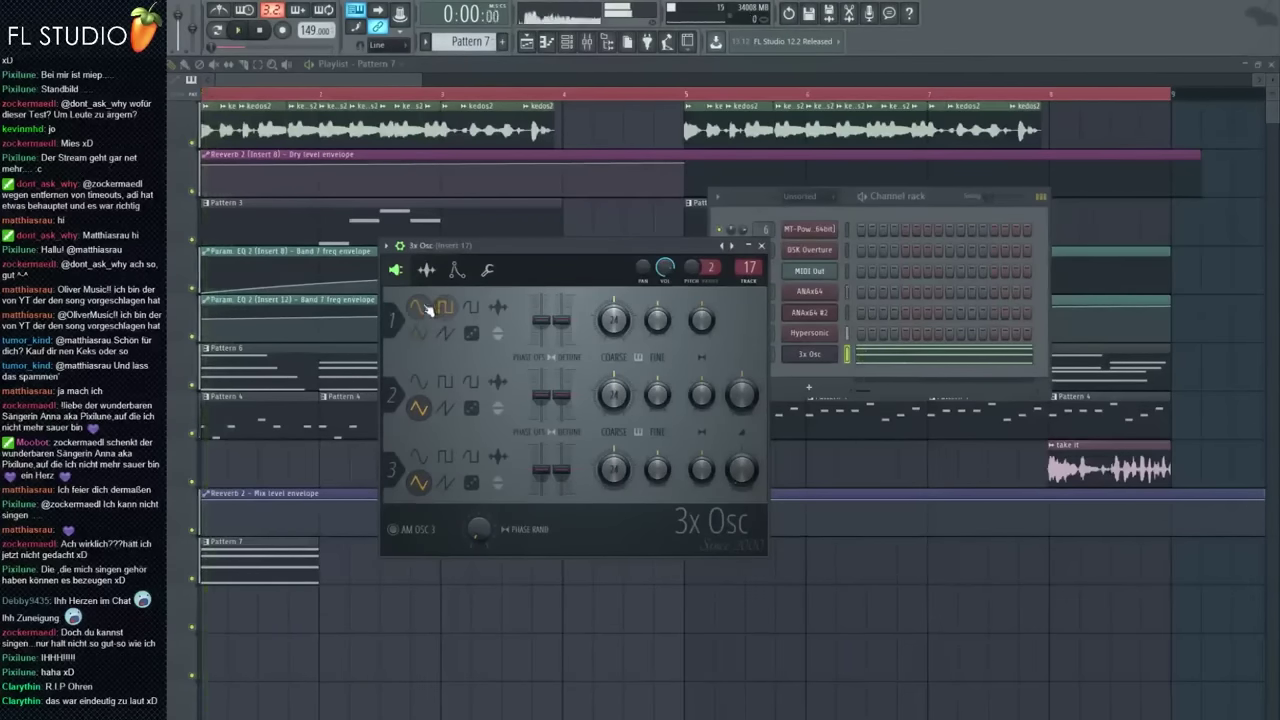
key(space)
click(450, 311)
key(space)
key(space)
Reopen the 3x Osc piano roll, delete the stray note and transpose the whole chord up one octave
double_click(892, 361)
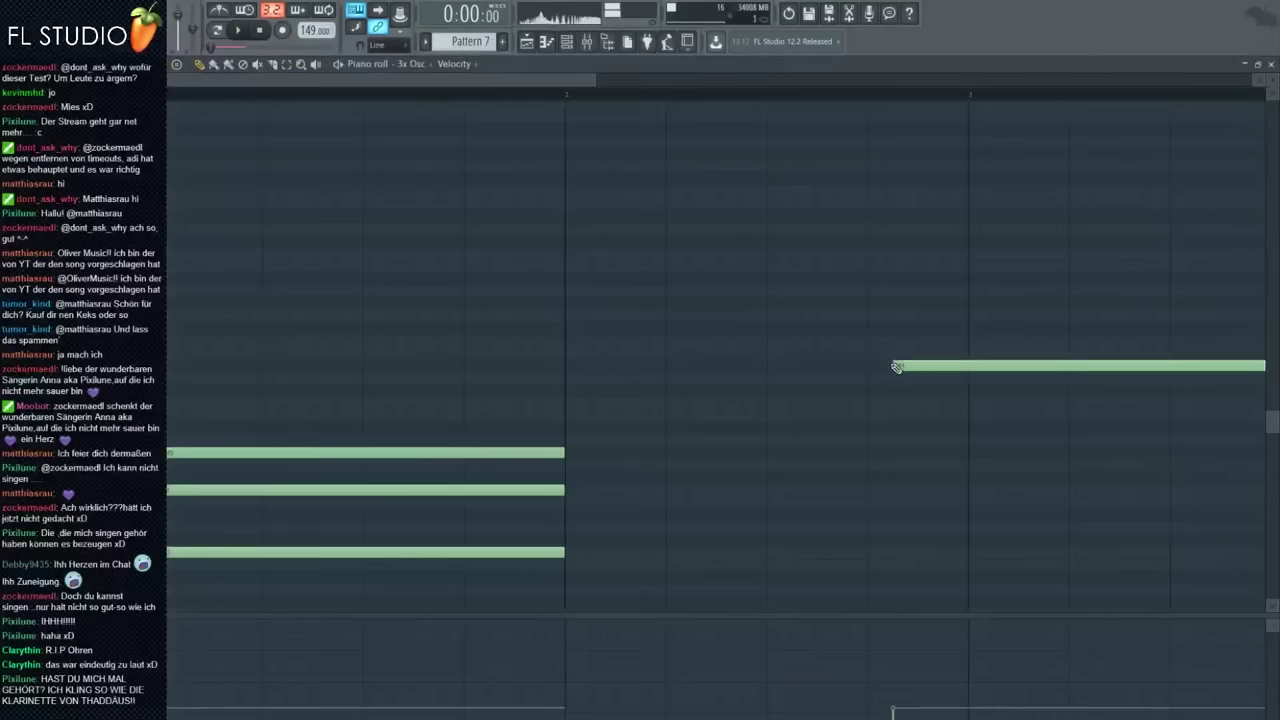
right_click(899, 367)
scroll(935, 400, down, 3)
drag(559, 360, 188, 582)
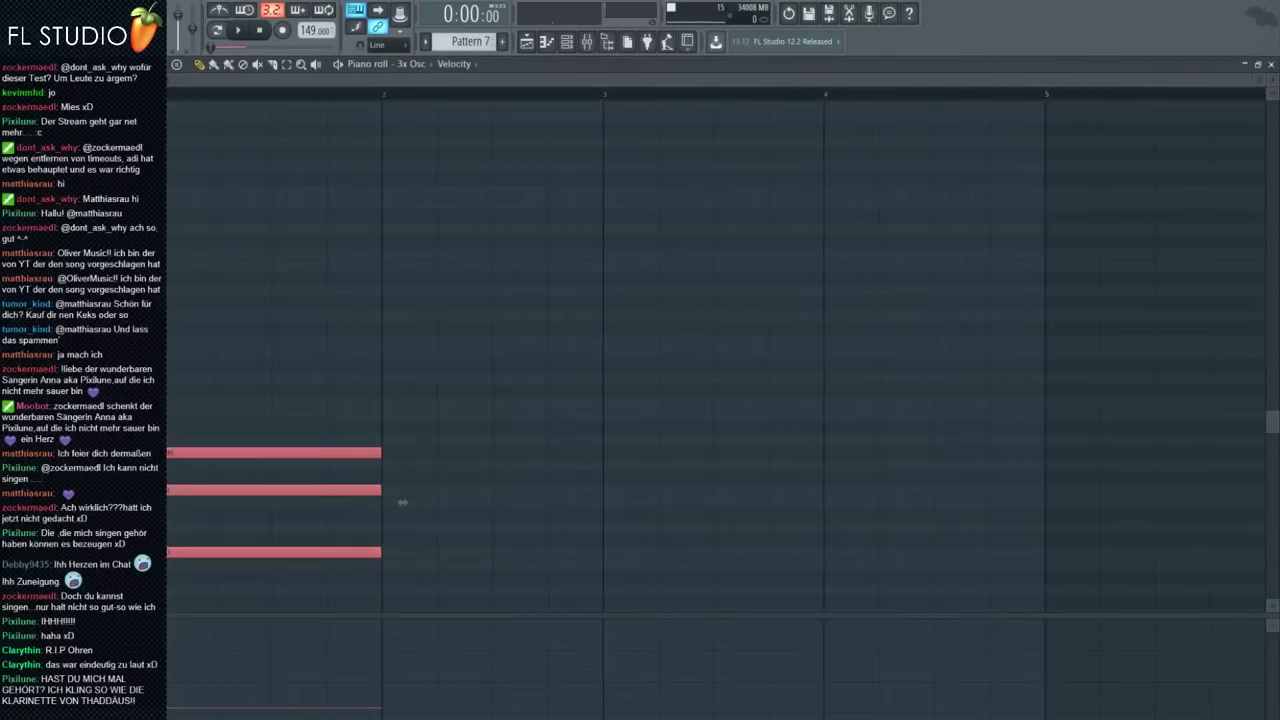
drag(391, 493, 402, 353)
key(space)
Insert Fruity parametric EQ 2 in slot 4 of mixer track 17 and resume playback
click(590, 44)
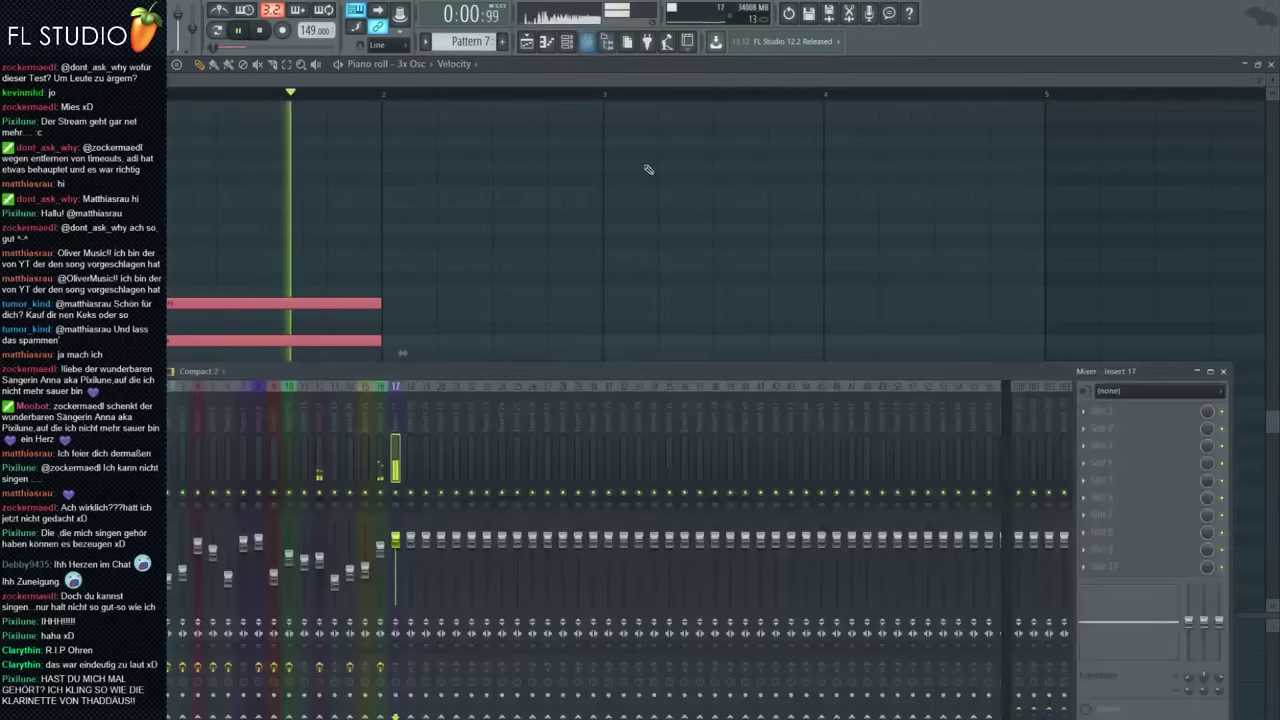
key(space)
key(F8)
drag(980, 384, 1110, 463)
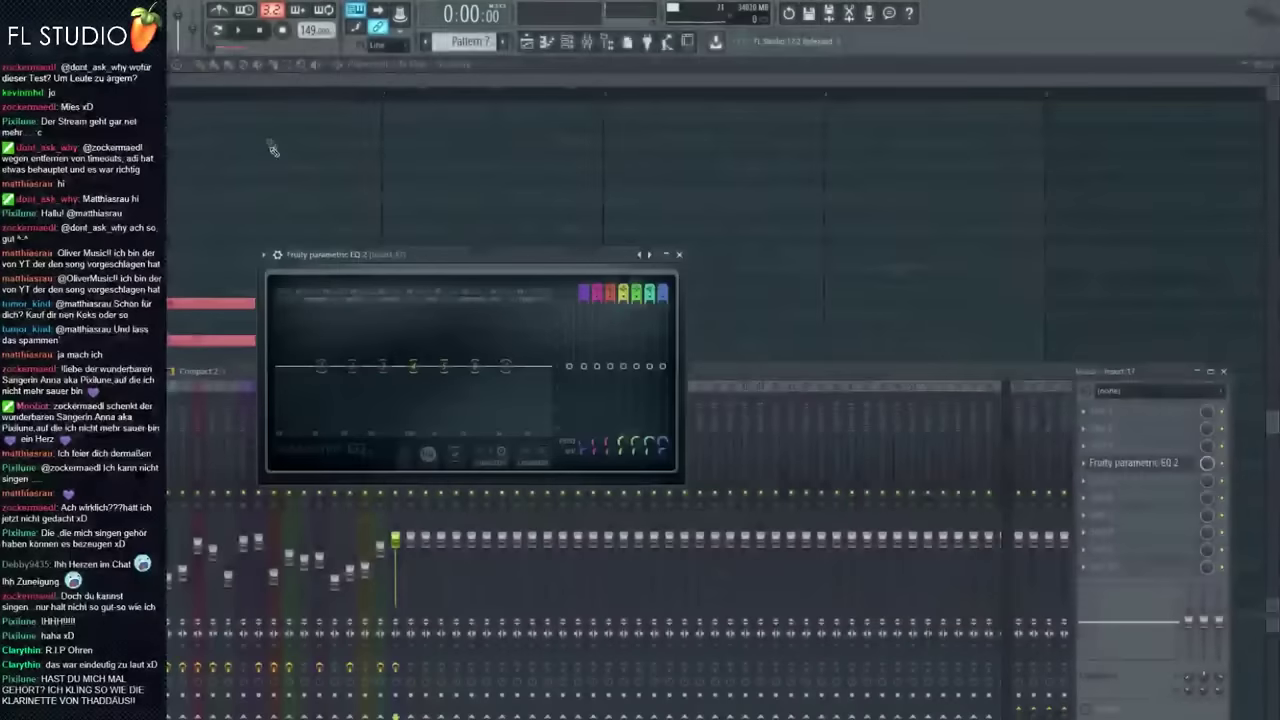
key(space)
drag(468, 276, 591, 278)
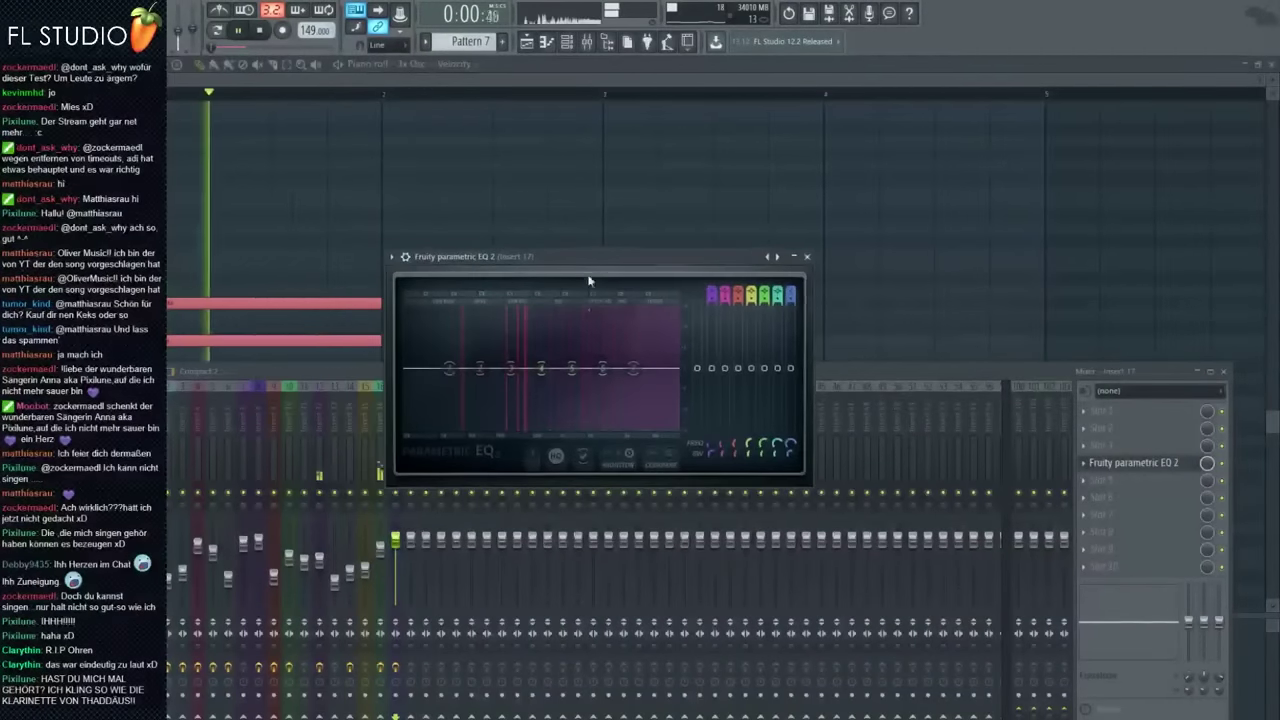
Lower mixer track 17's volume and use EQ band 7 as a steep low-pass that cuts the synth's upper frequencies
drag(396, 540, 396, 573)
click(760, 277)
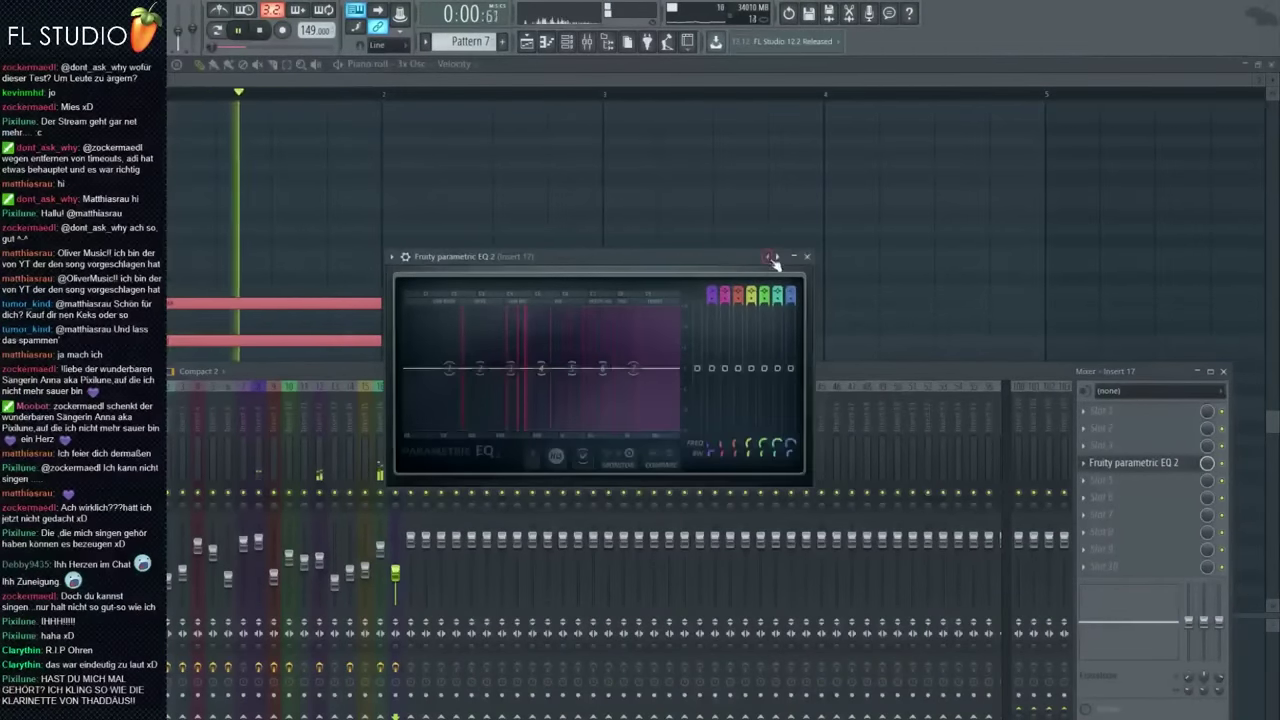
right_click(774, 259)
click(798, 291)
drag(674, 368, 576, 368)
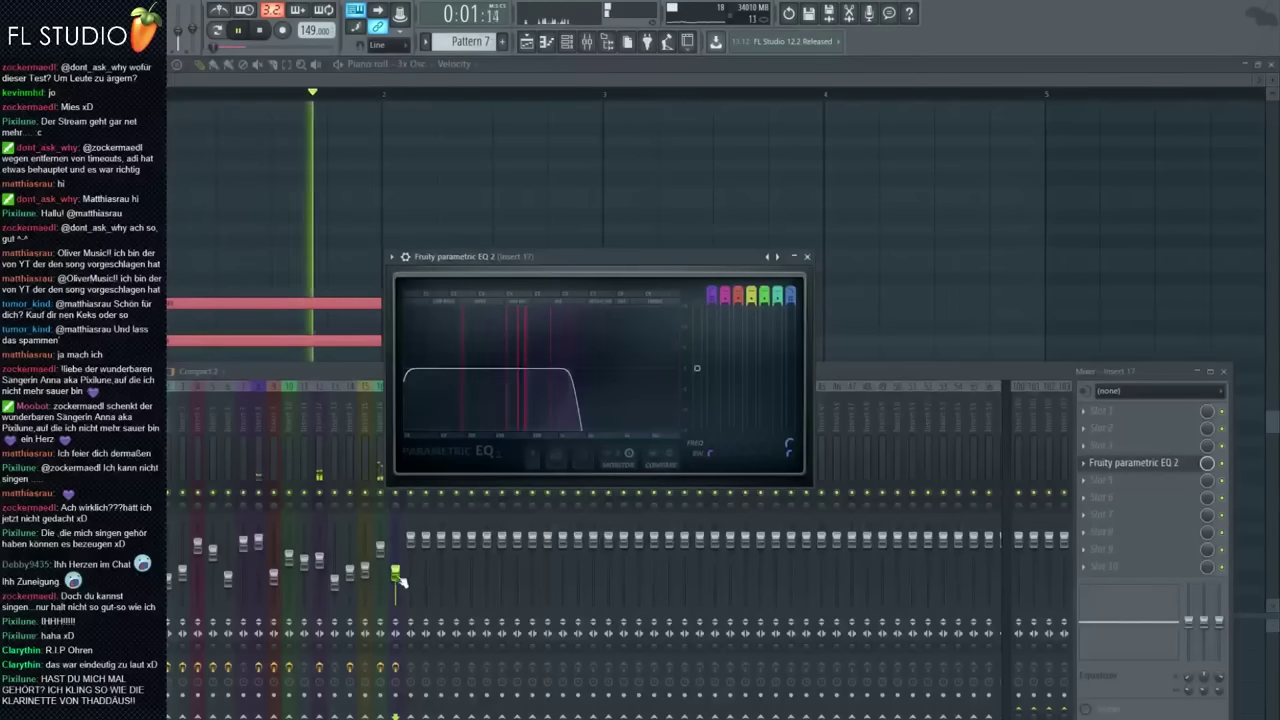
drag(396, 573, 396, 570)
click(592, 343)
drag(576, 368, 546, 368)
Add Fruity Reeverb 2 in slot 6 of mixer track 17 and raise the track's volume slightly
middle_click(780, 520)
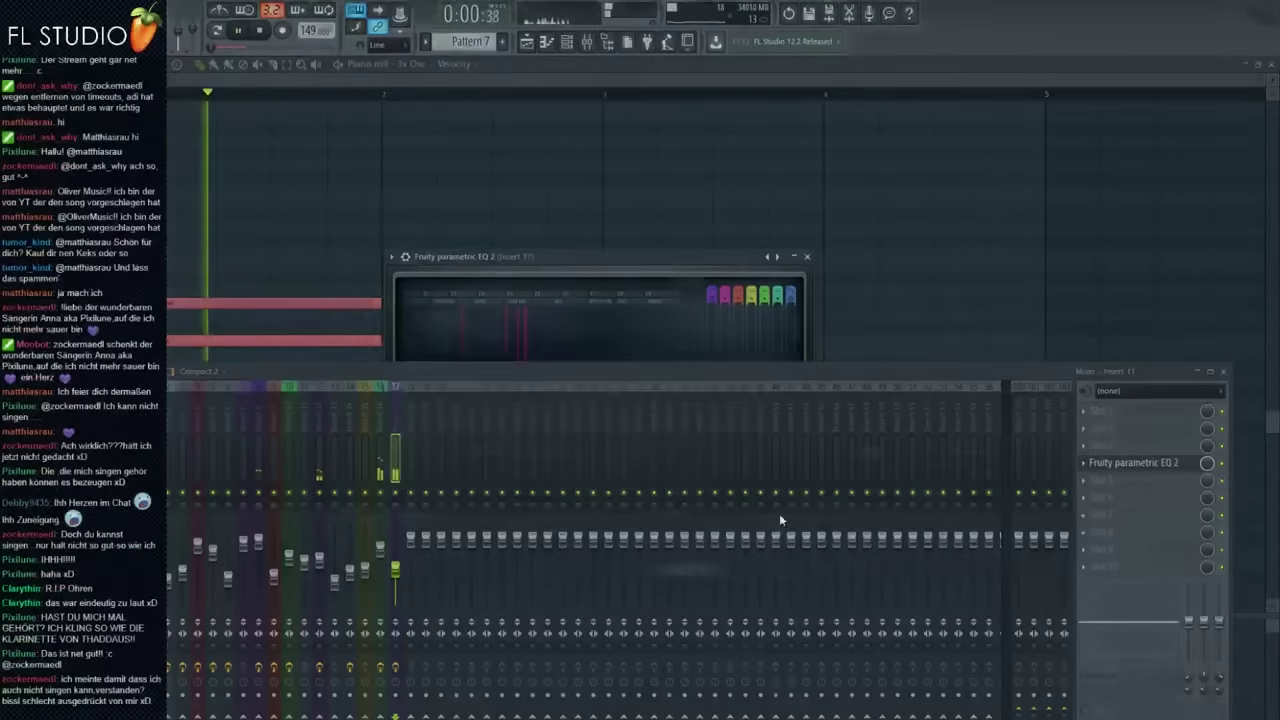
drag(1123, 329, 1117, 500)
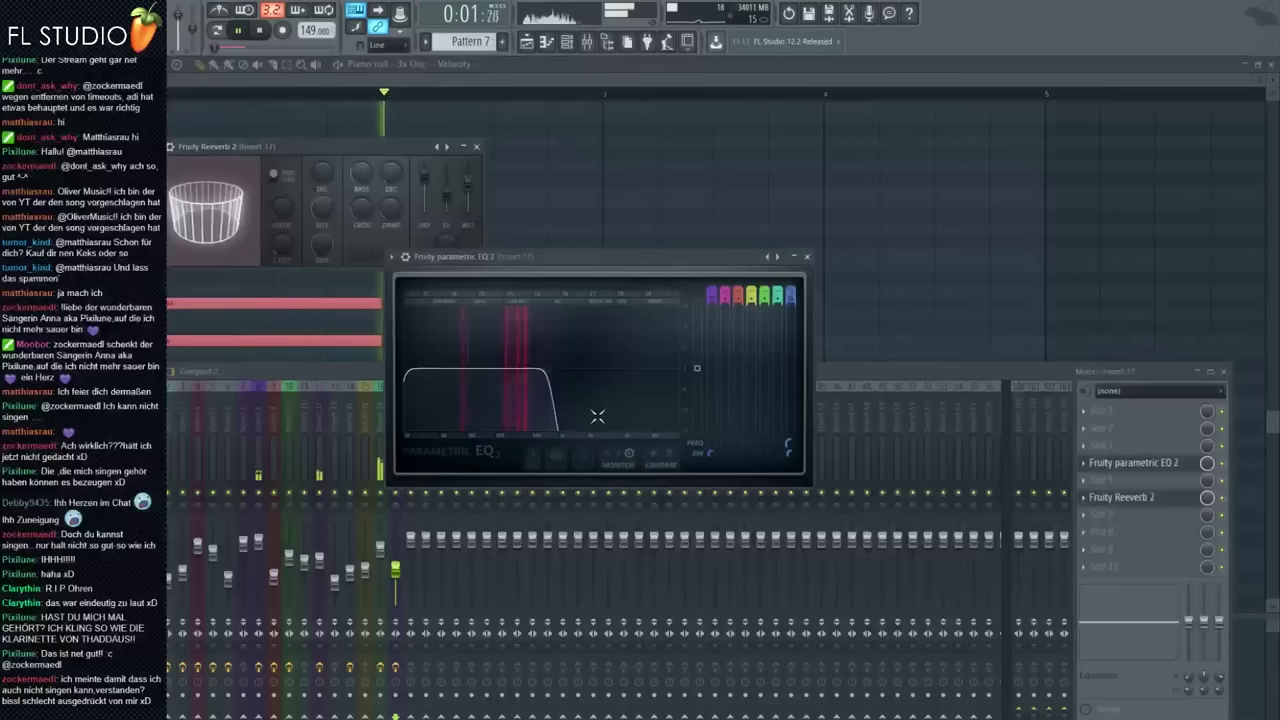
key(space)
drag(396, 569, 396, 565)
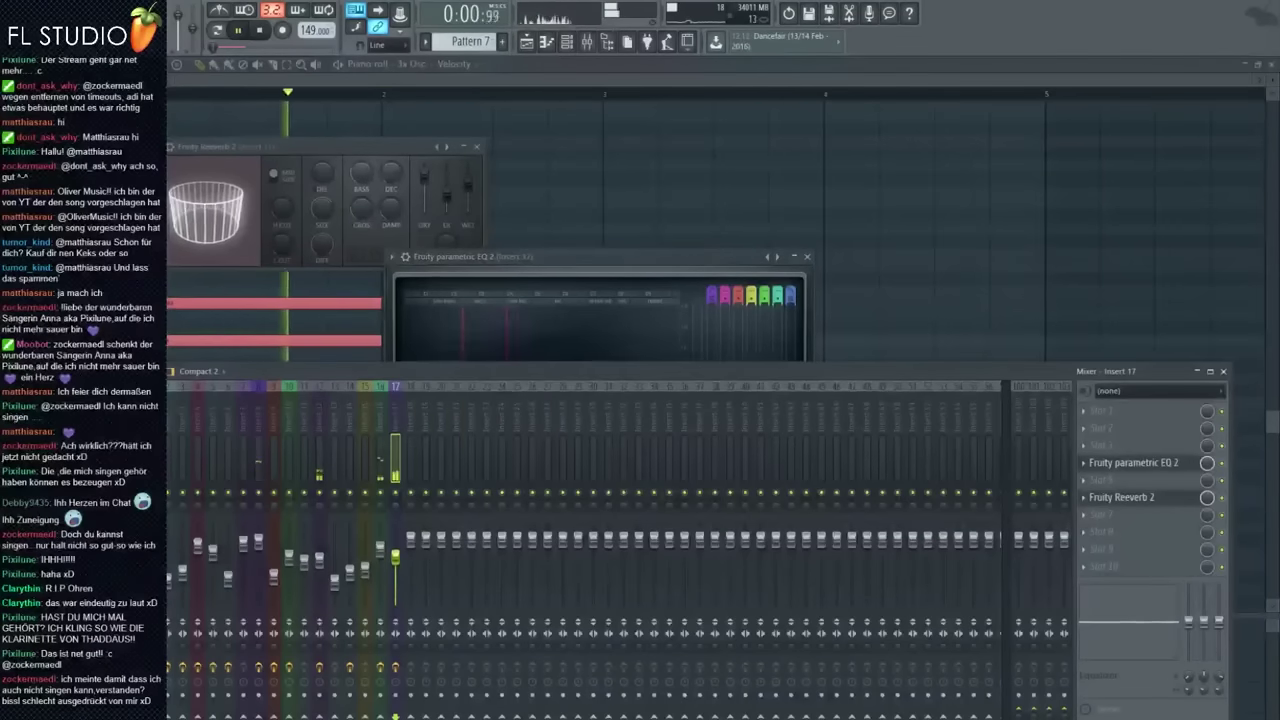
Drop the chord's lowest note by one octave and extend all four notes to bar 3
scroll(462, 213, down, 2)
key(space)
drag(391, 175, 206, 549)
drag(377, 515, 614, 523)
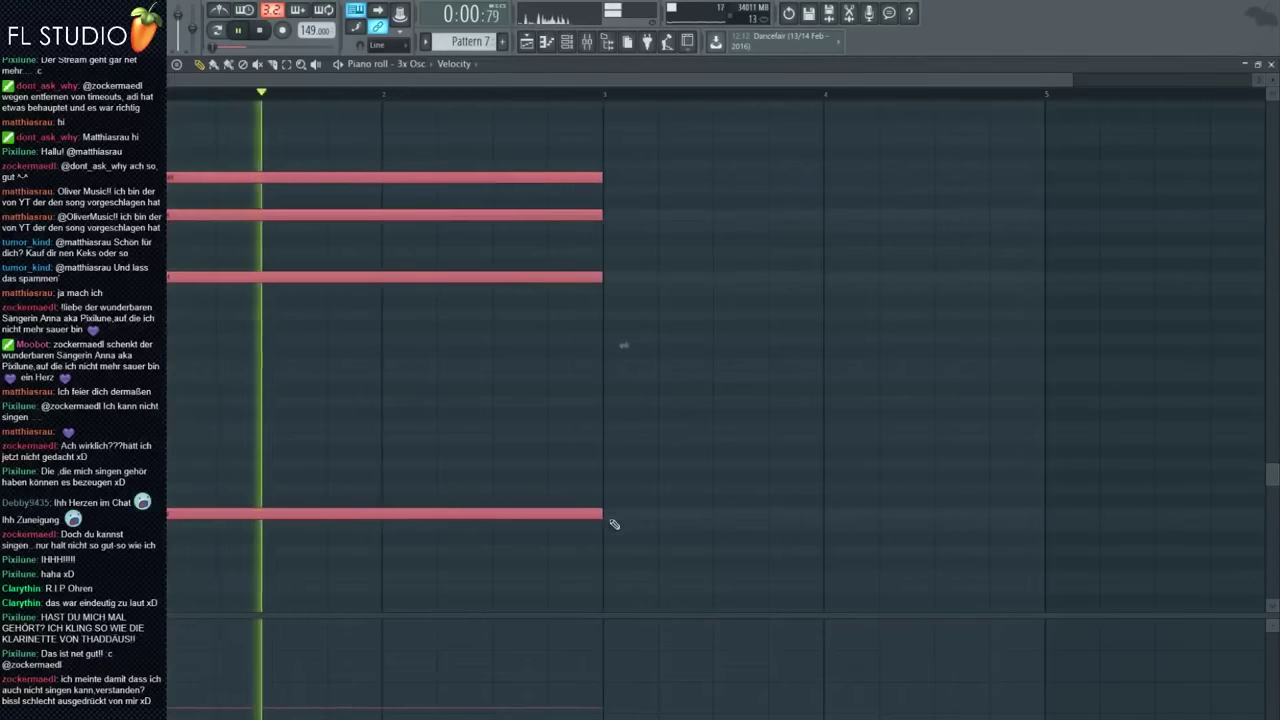
Shorten the top note to bar 2 and add a note four semitones higher from bar 2 to bar 3
ctrl+click(620, 517)
key(space)
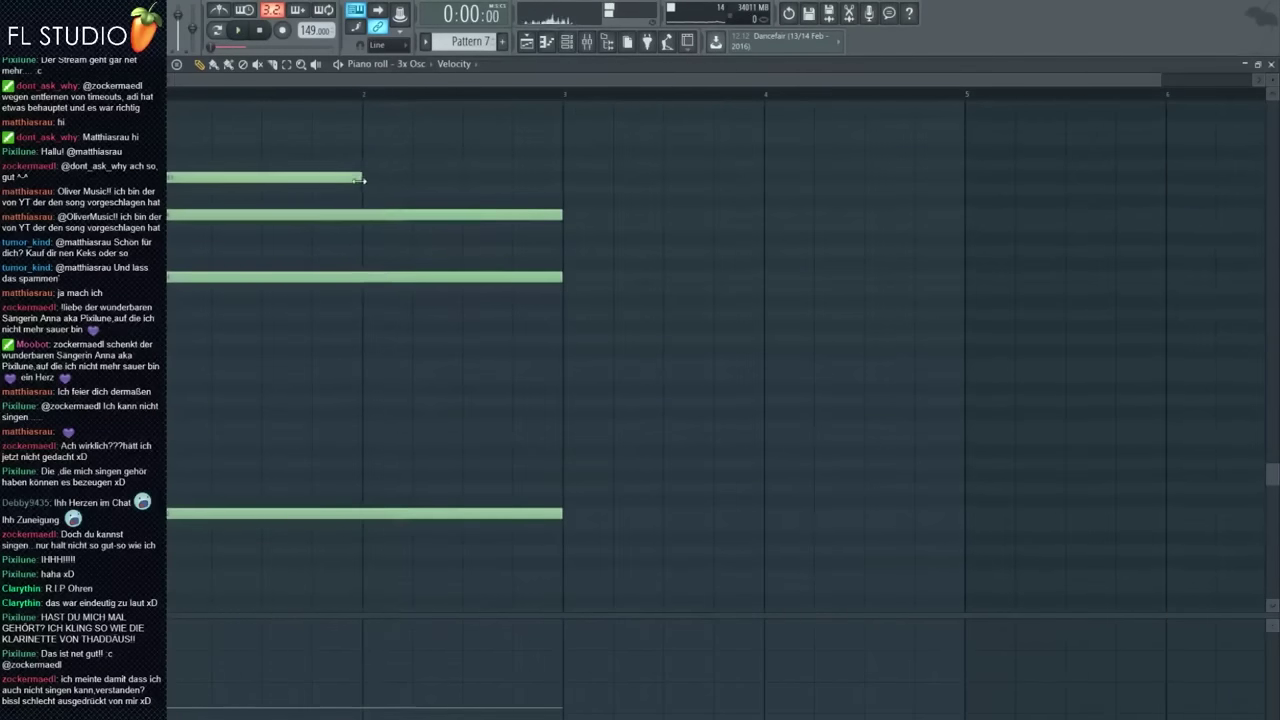
drag(364, 168, 354, 123)
key(space)
scroll(420, 140, up, 2)
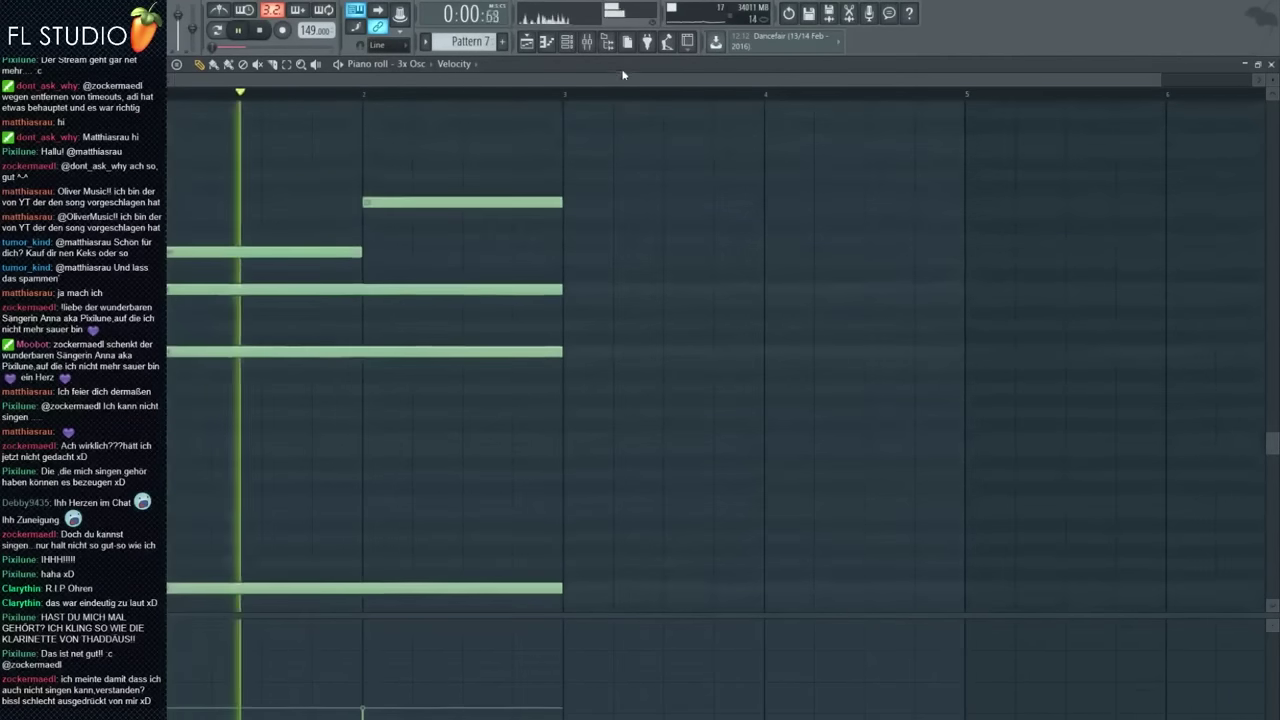
Raise mixer track 17's volume slightly and lower the low-pass cutoff of its parametric EQ 2 further
click(587, 42)
click(527, 42)
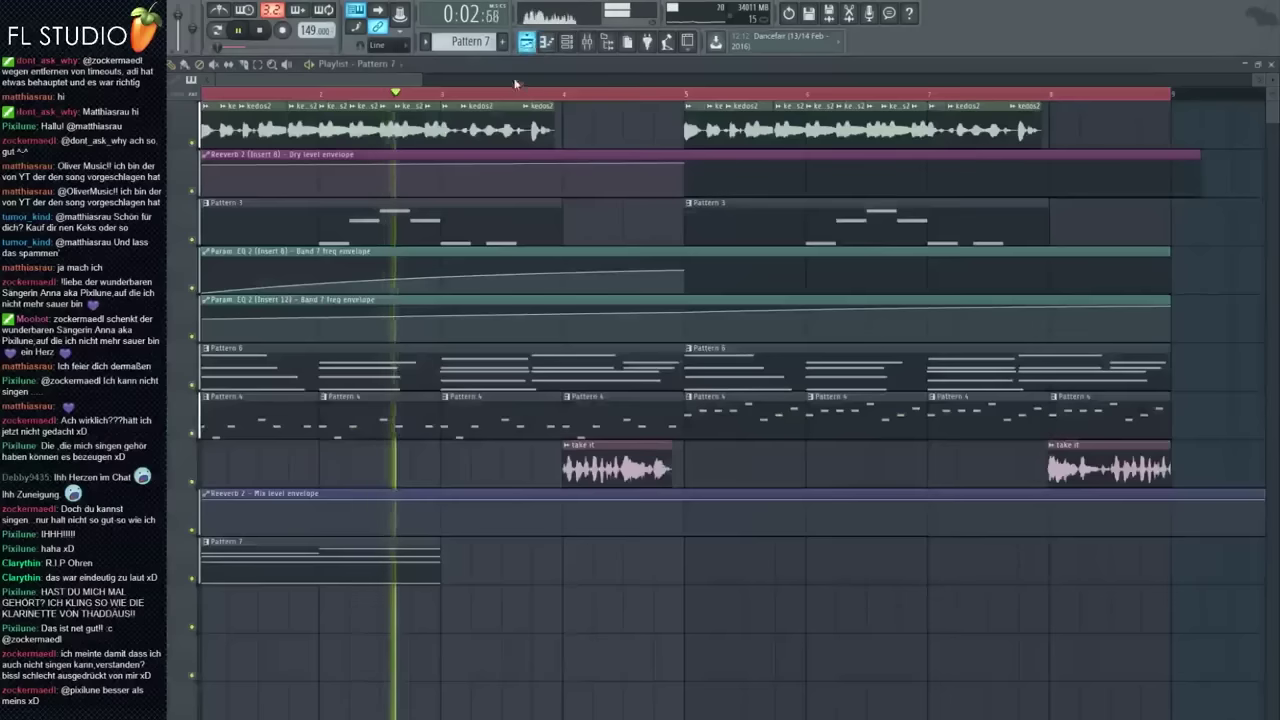
scroll(479, 560, down, 3)
click(587, 42)
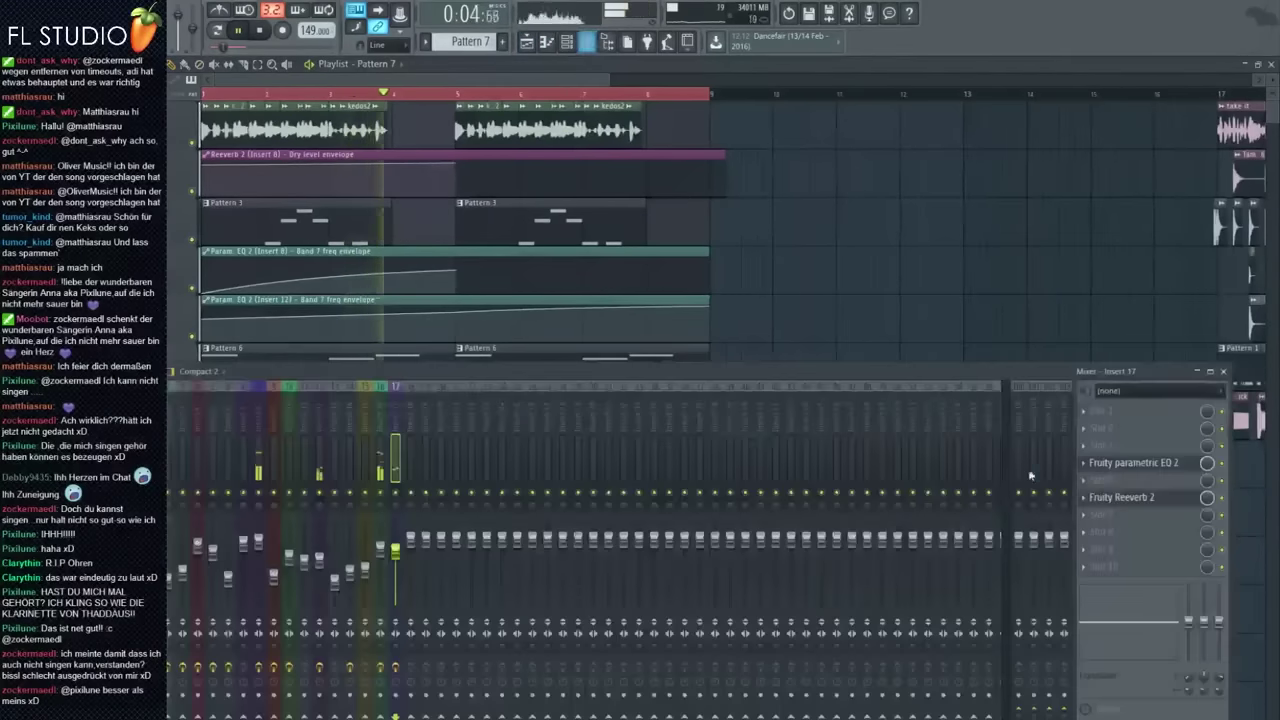
click(1122, 462)
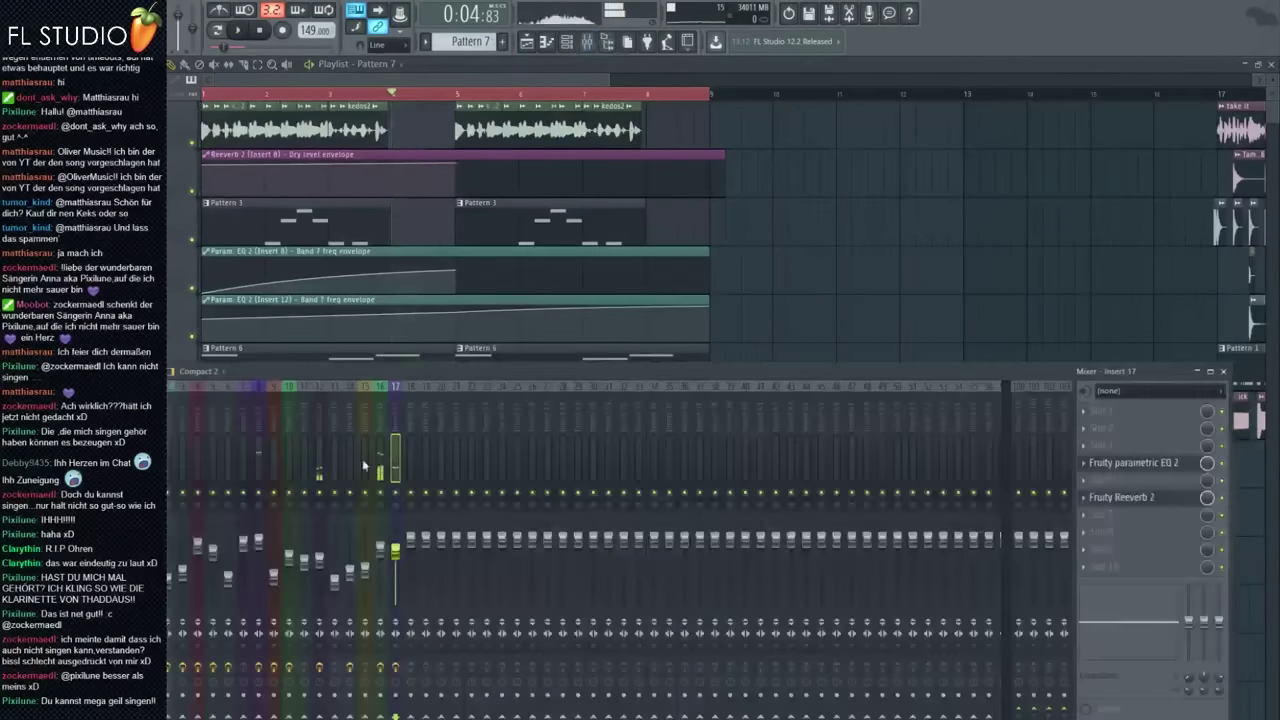
Inspect the Fruity Reeverb 2 in the last slot of the mixer track that holds Pitcher
click(1116, 568)
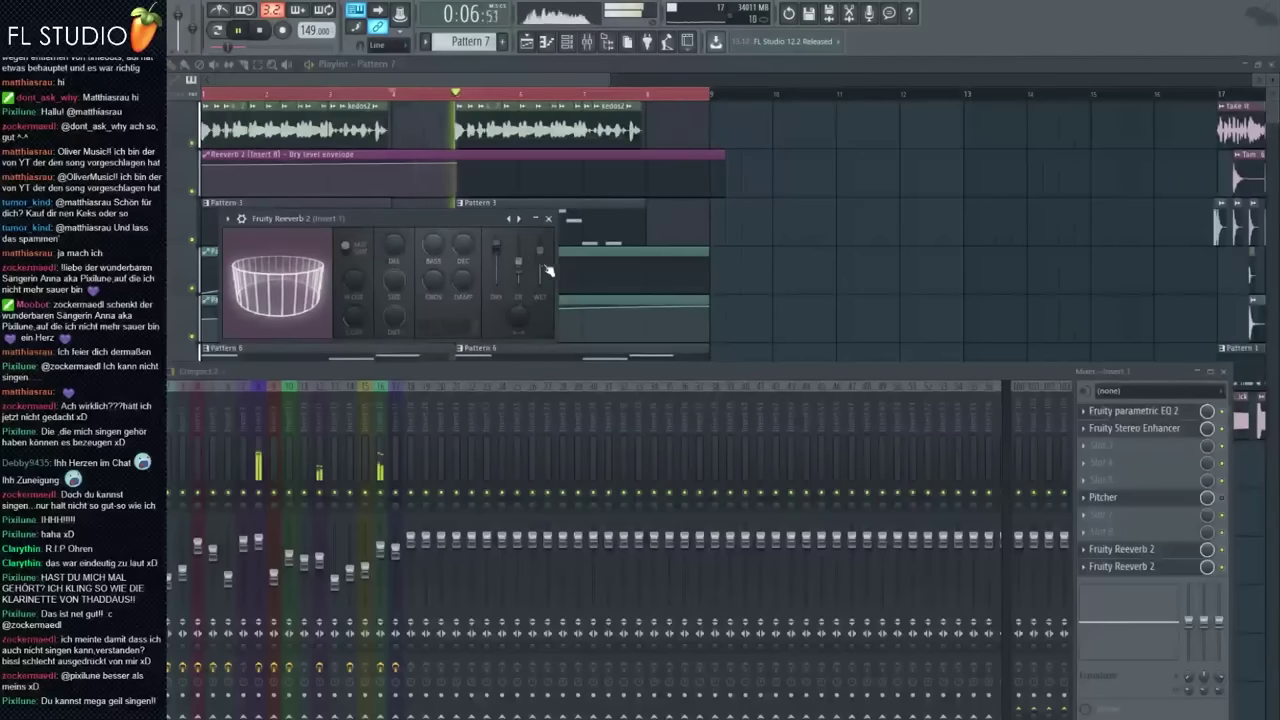
click(587, 41)
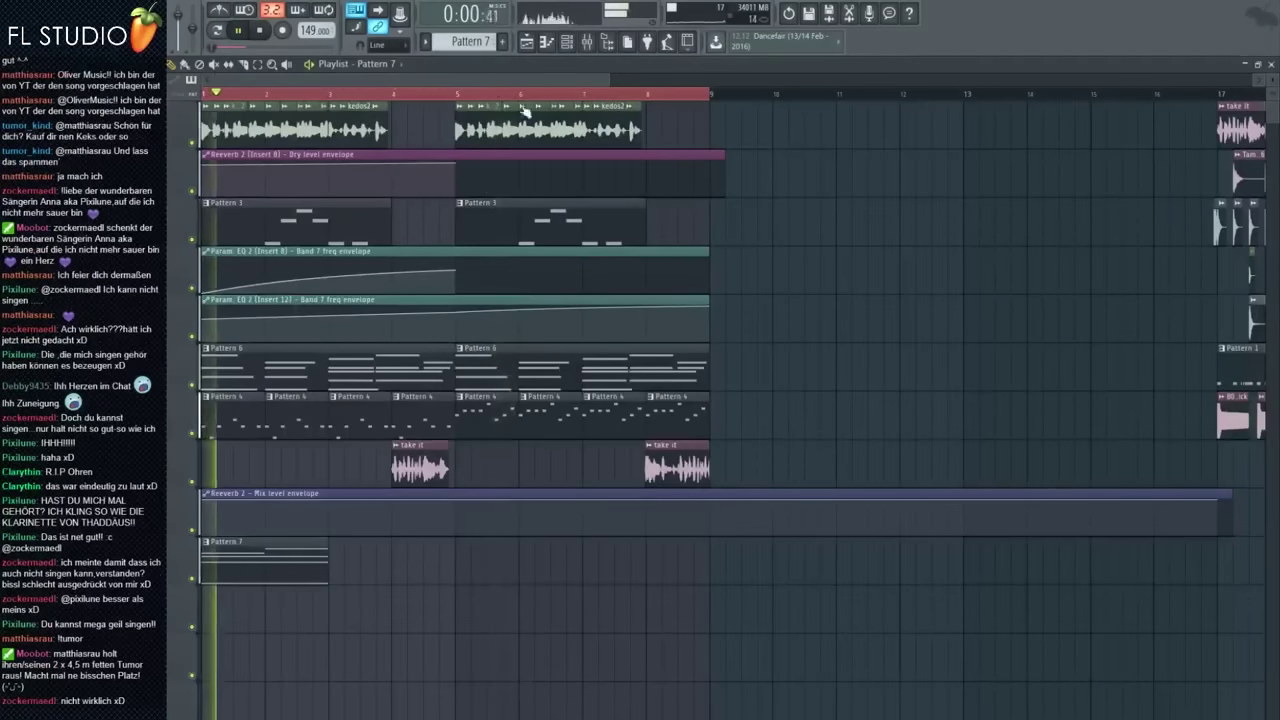
Create an automation clip for band 7 frequency of mixer track 17's parametric EQ 2 and raise its end point
click(587, 41)
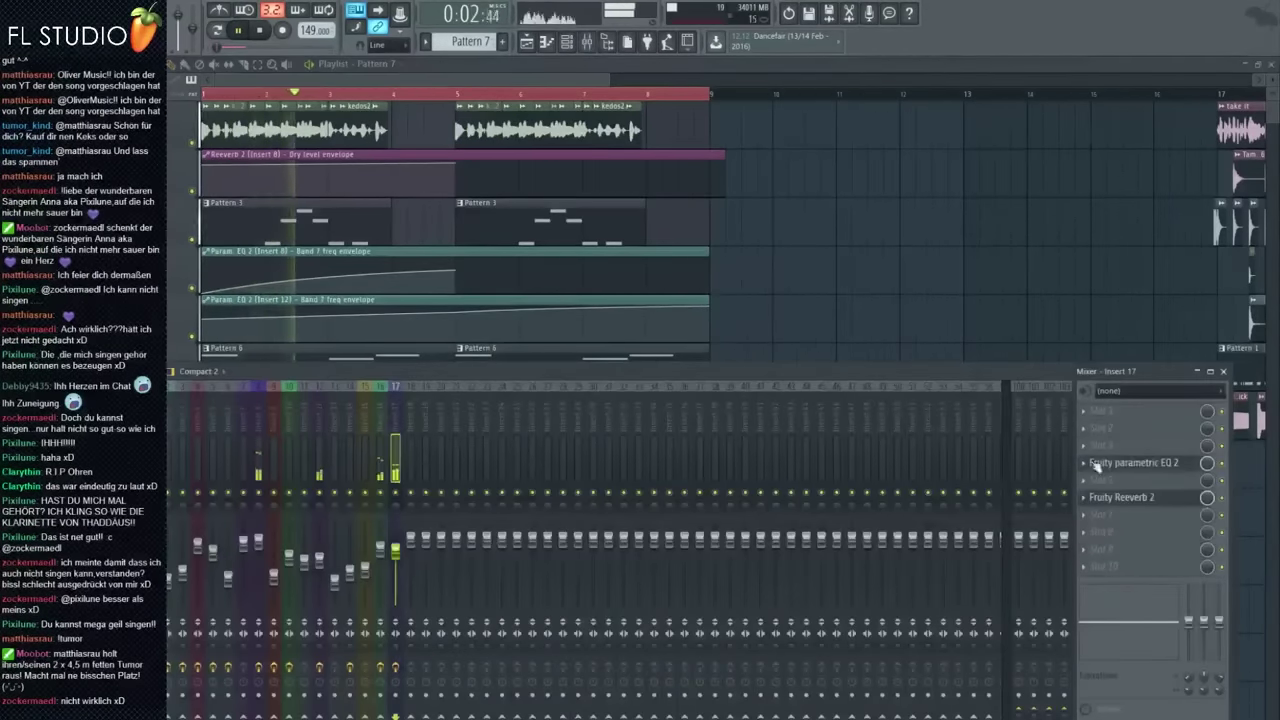
click(1147, 465)
key(space)
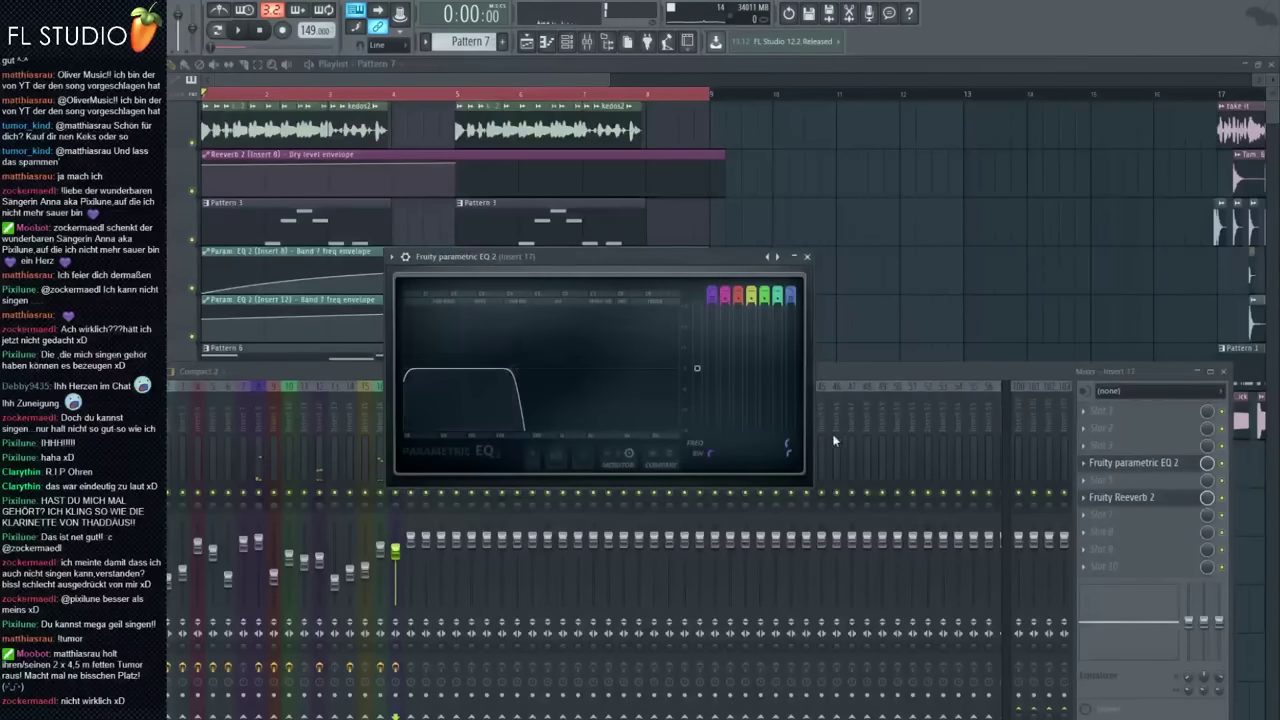
right_click(789, 446)
click(852, 537)
key(space)
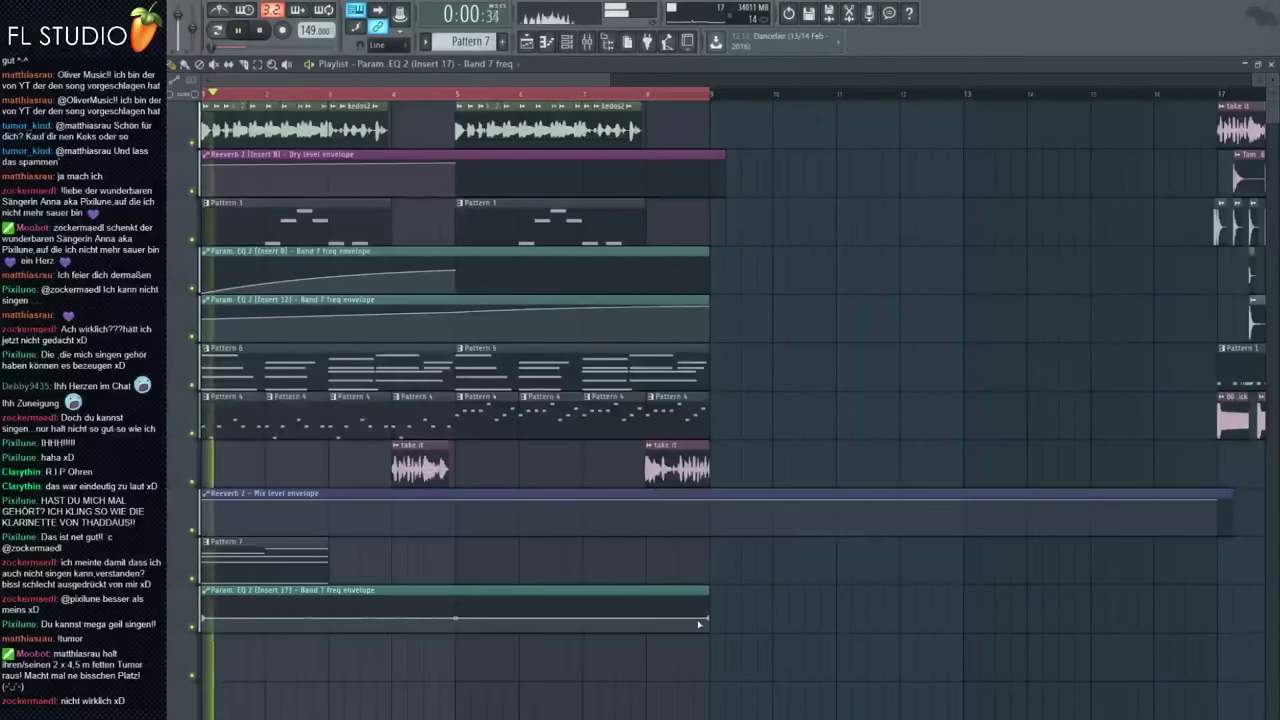
drag(699, 624, 703, 595)
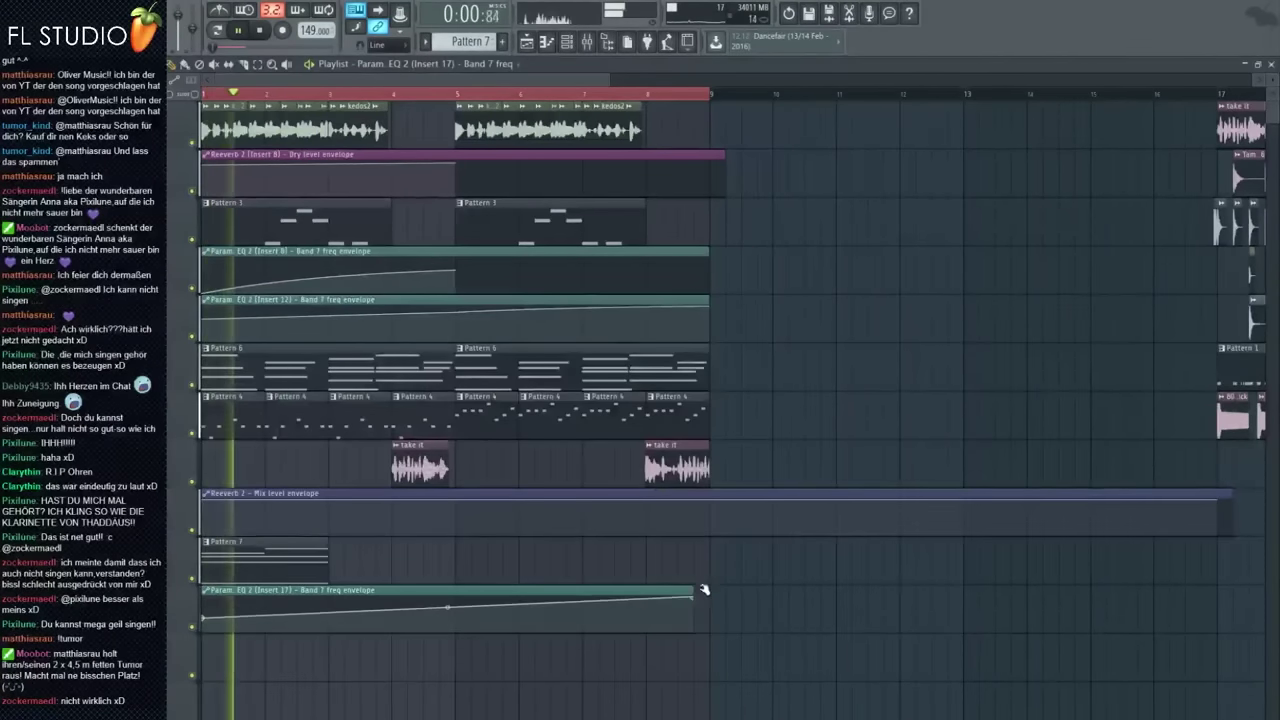
Set 3x Osc oscillator 1 to triangle and oscillator 2 to sawtooth, and play Pattern 7 from its piano roll
double_click(316, 574)
click(566, 43)
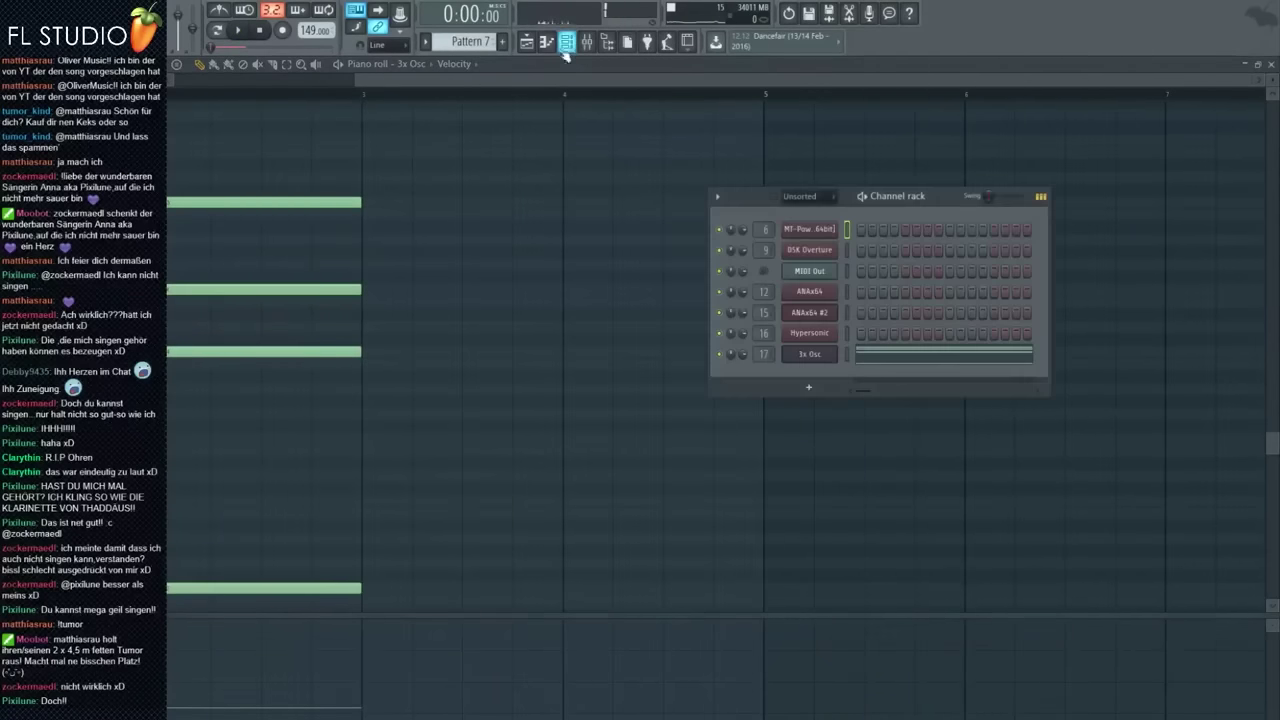
click(812, 353)
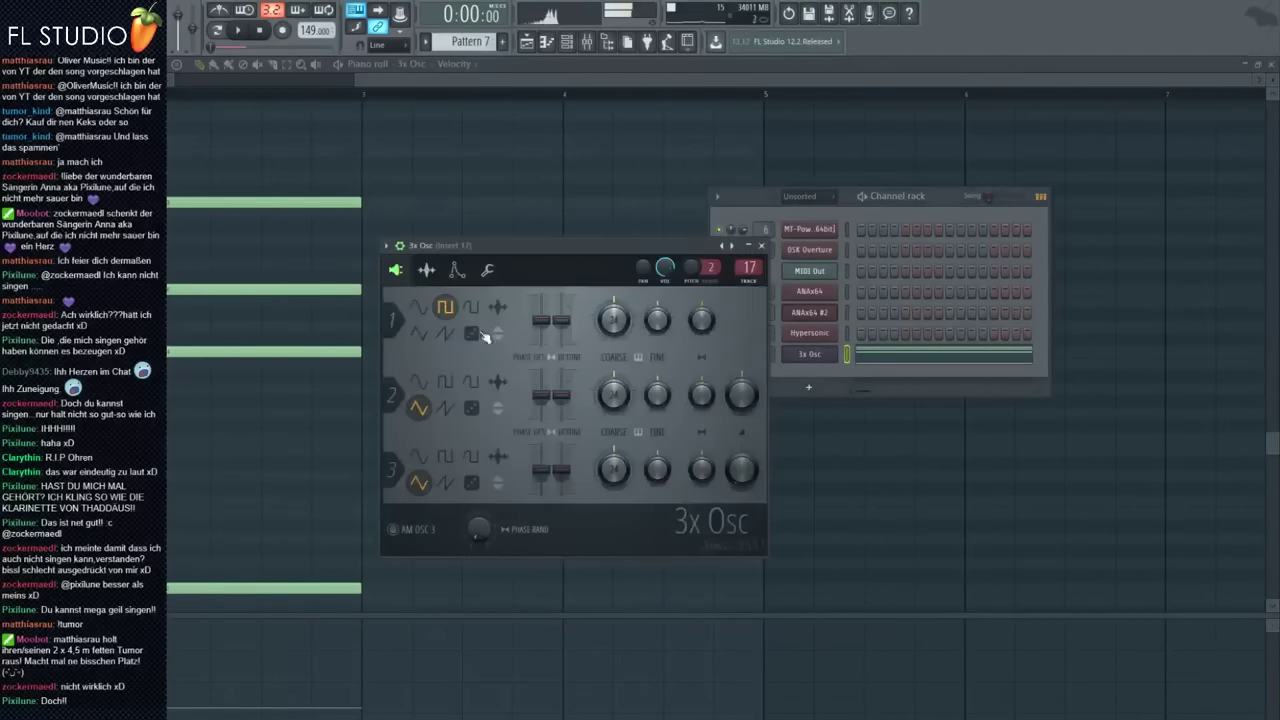
click(421, 334)
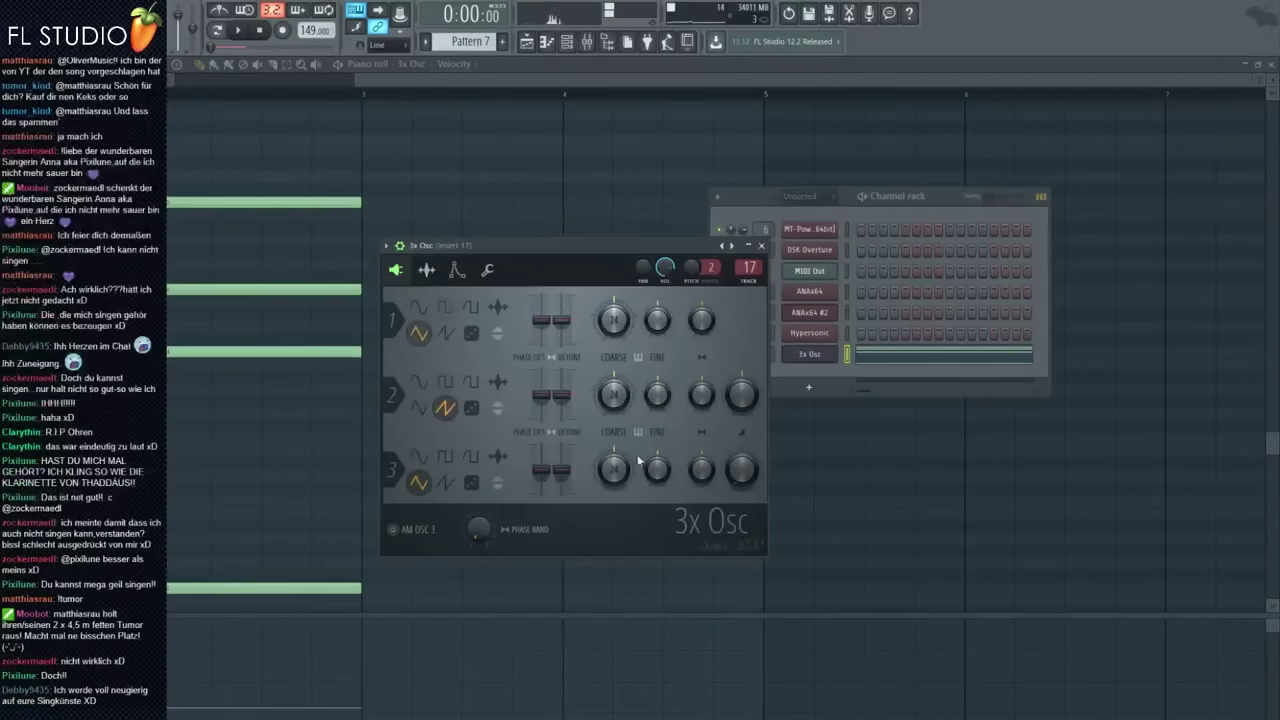
drag(409, 82, 298, 90)
key(space)
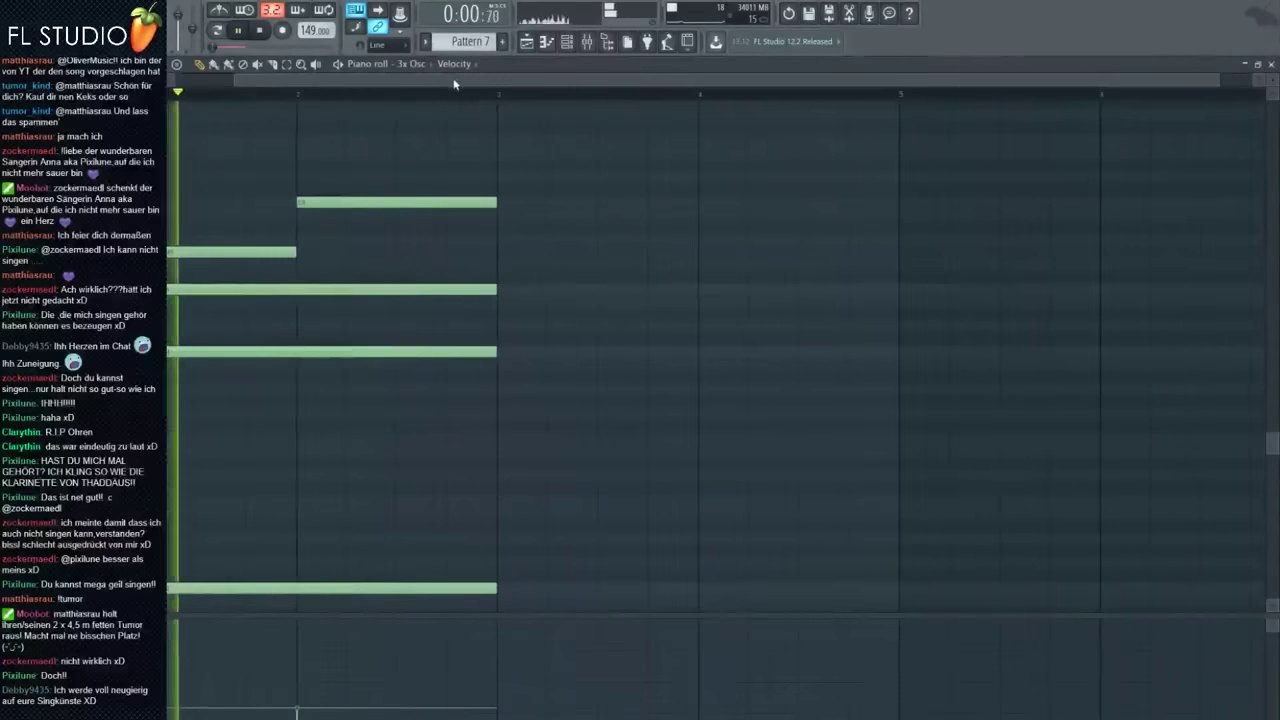
Duplicate Pattern 7's two-bar 3x Osc chord notes into bars 3 and 4
click(586, 43)
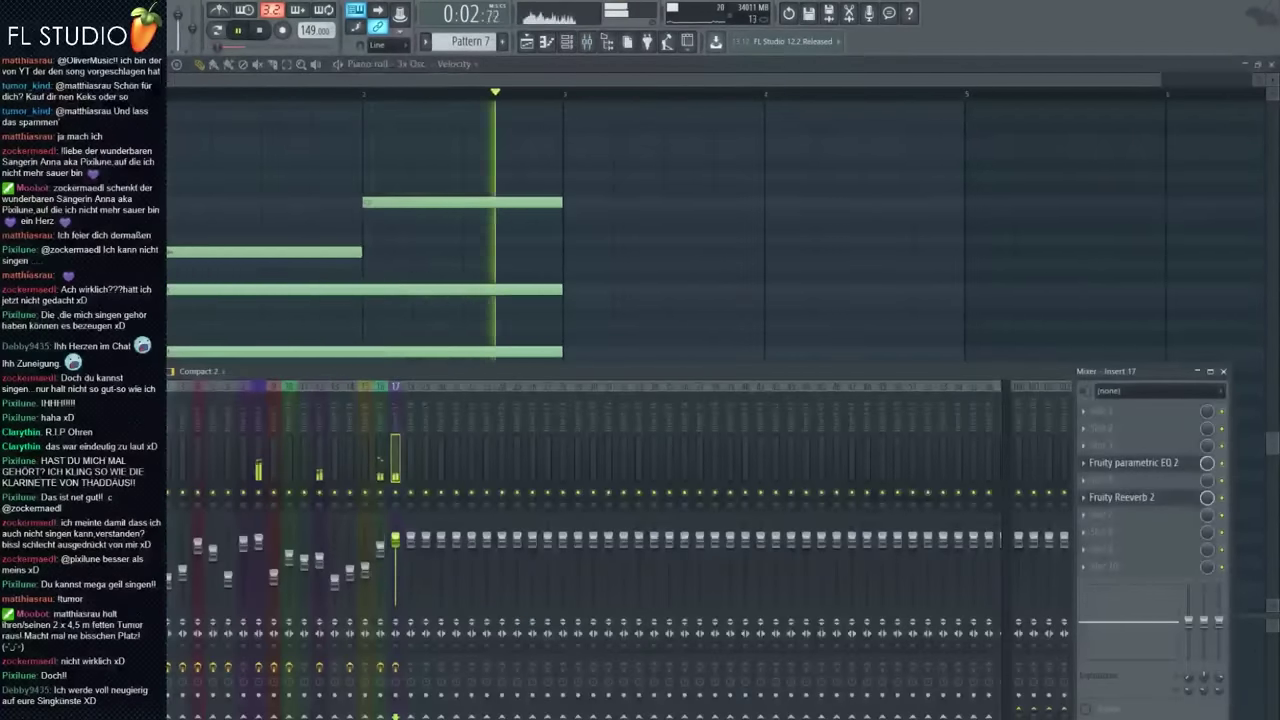
key(F9)
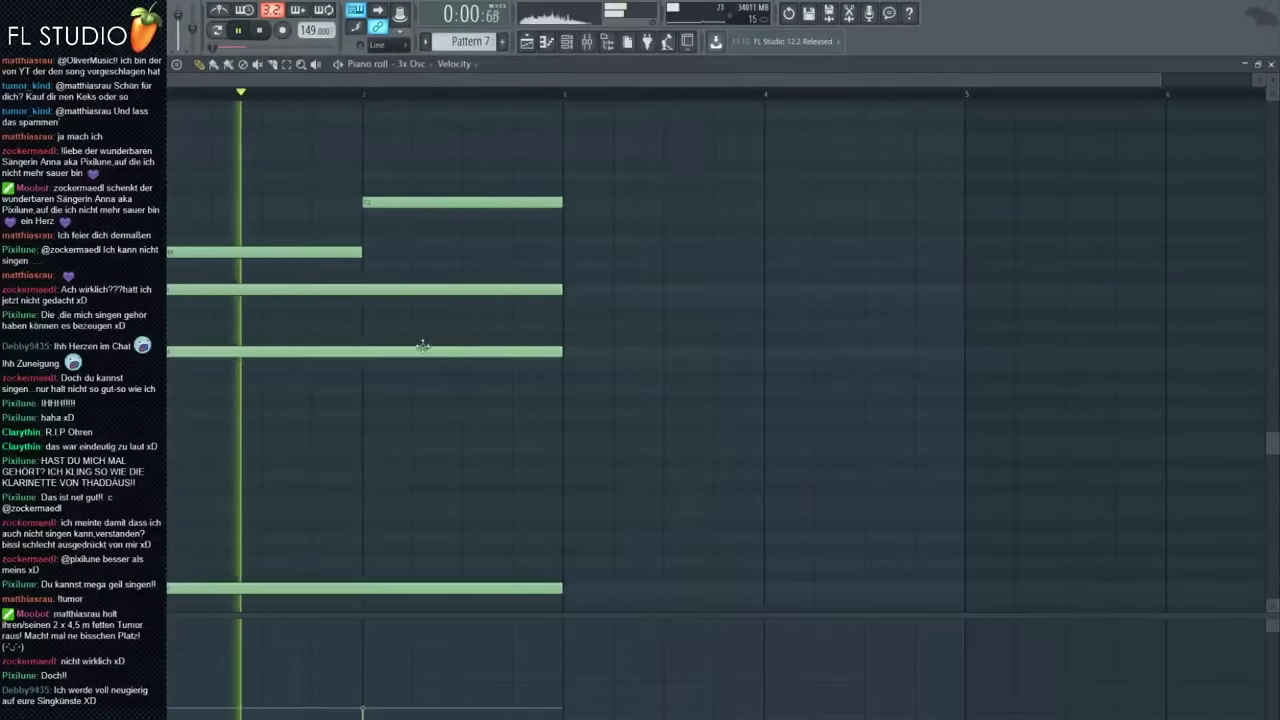
scroll(420, 360, down, 4)
scroll(430, 438, up, 1)
key(ctrl+a)
drag(230, 476, 597, 485)
ctrl+click(266, 97)
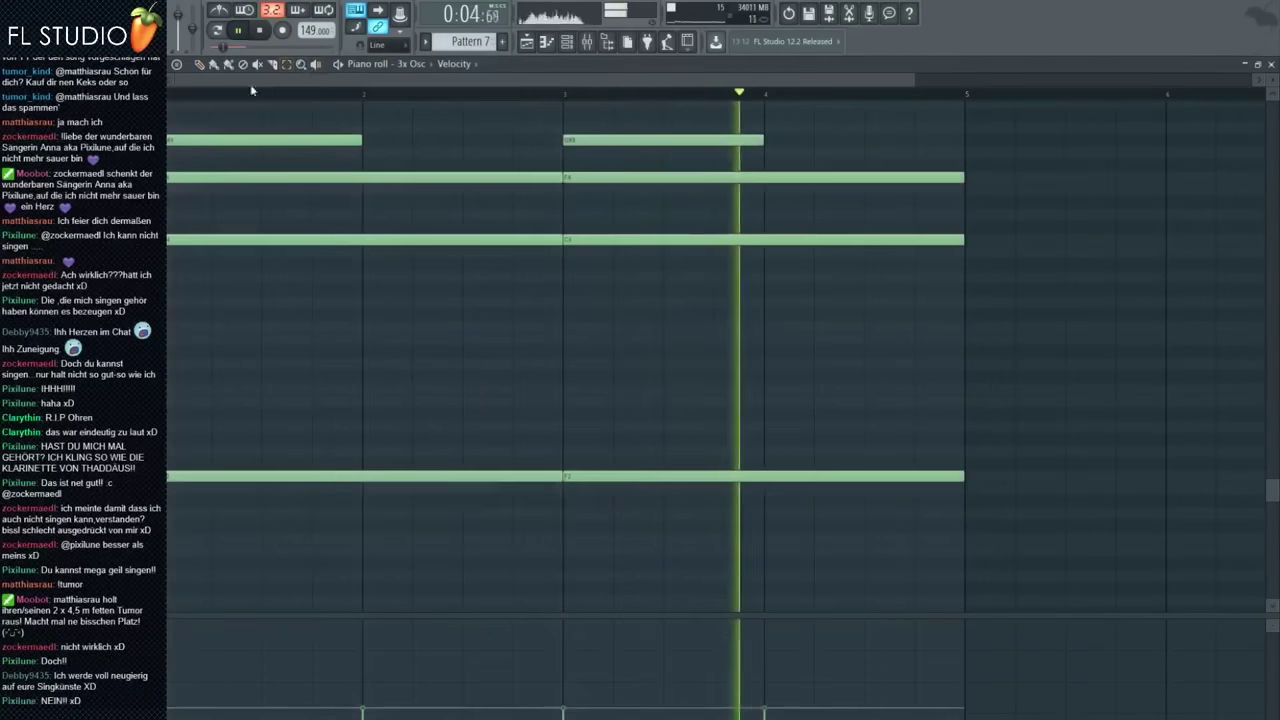
Repeat the two-bar chord notes through bars 5 to 8 to complete an eight-bar 3x Osc progression
scroll(909, 194, up, 4)
drag(909, 194, 608, 435)
key(ctrl+b)
key(ctrl+d)
scroll(700, 430, down, 2)
scroll(773, 443, up, 1)
drag(828, 134, 626, 571)
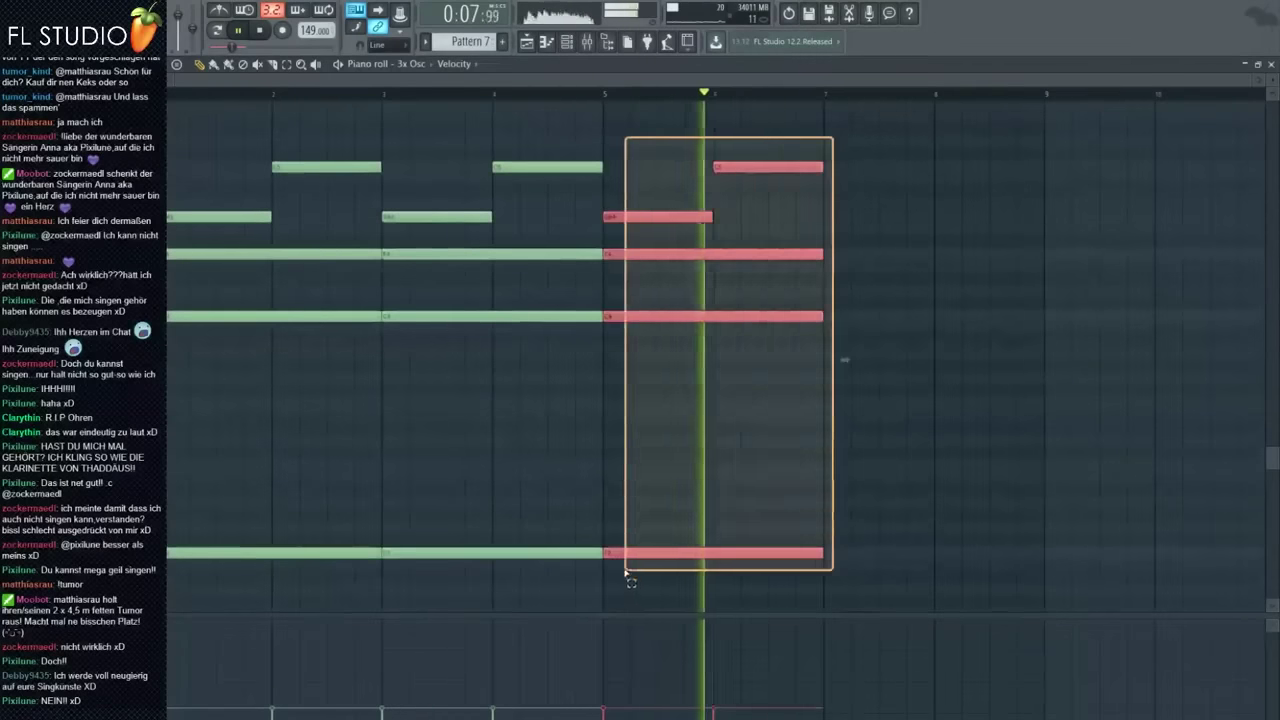
key(ctrl+b)
ctrl+click(852, 549)
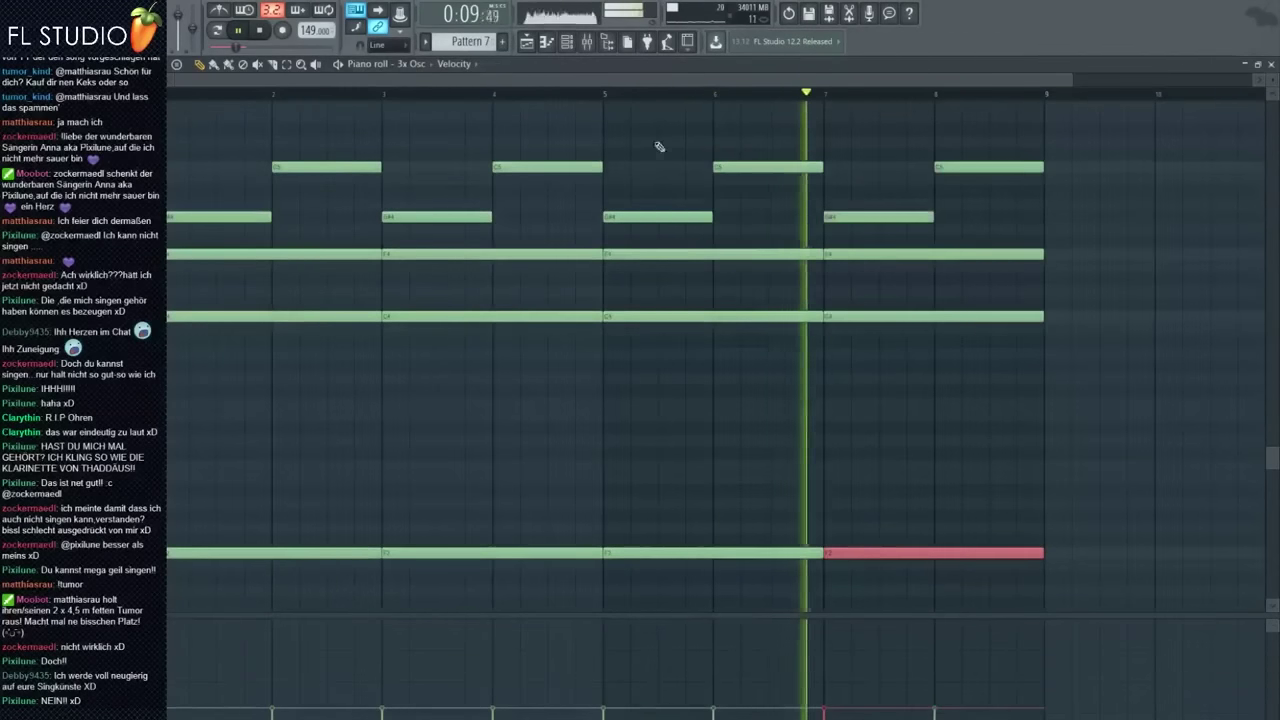
Shorten the take it vocal clip at bar 8 of the playlist to about half a bar
click(526, 42)
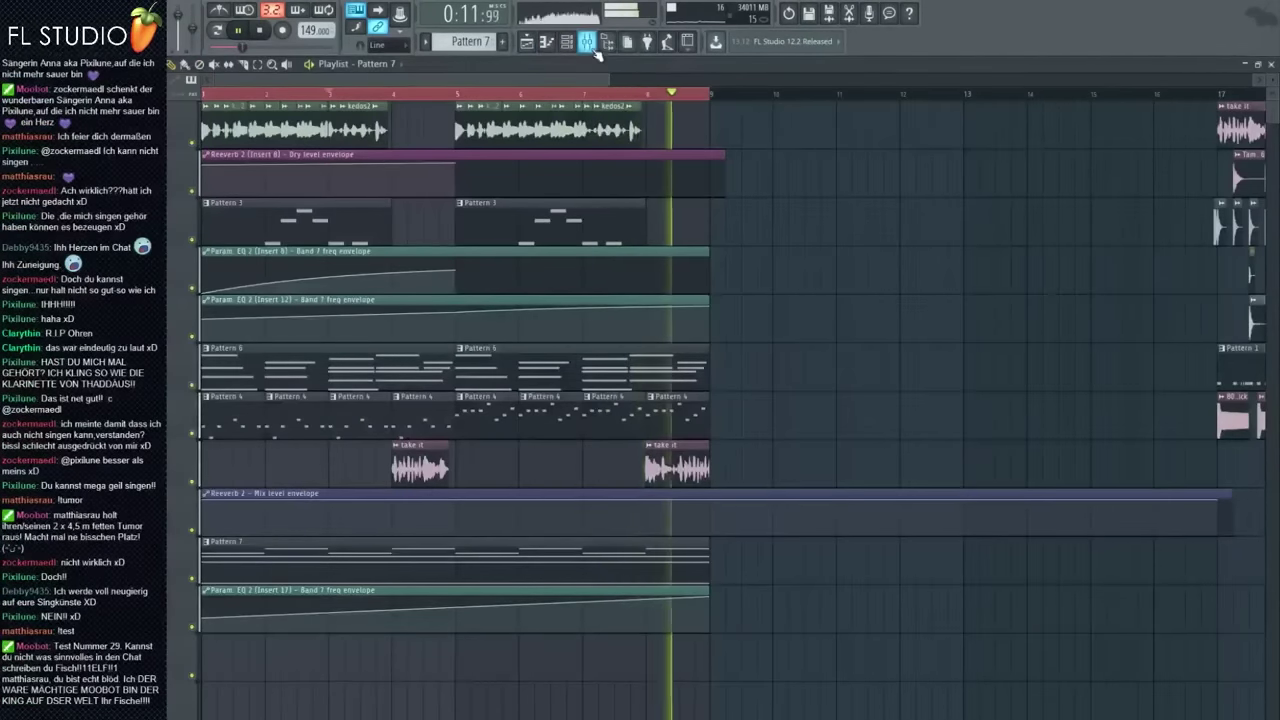
key(F9)
key(F9)
scroll(680, 463, up, 4)
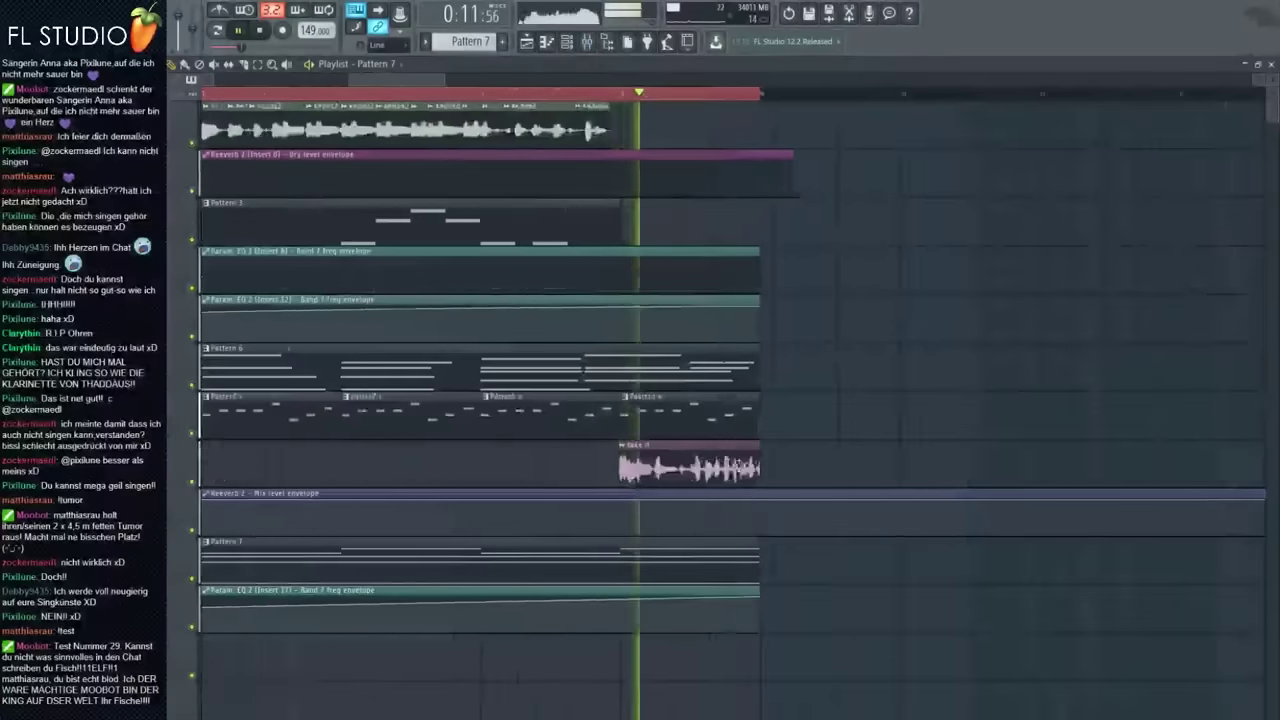
drag(798, 463, 682, 463)
scroll(683, 465, down, 3)
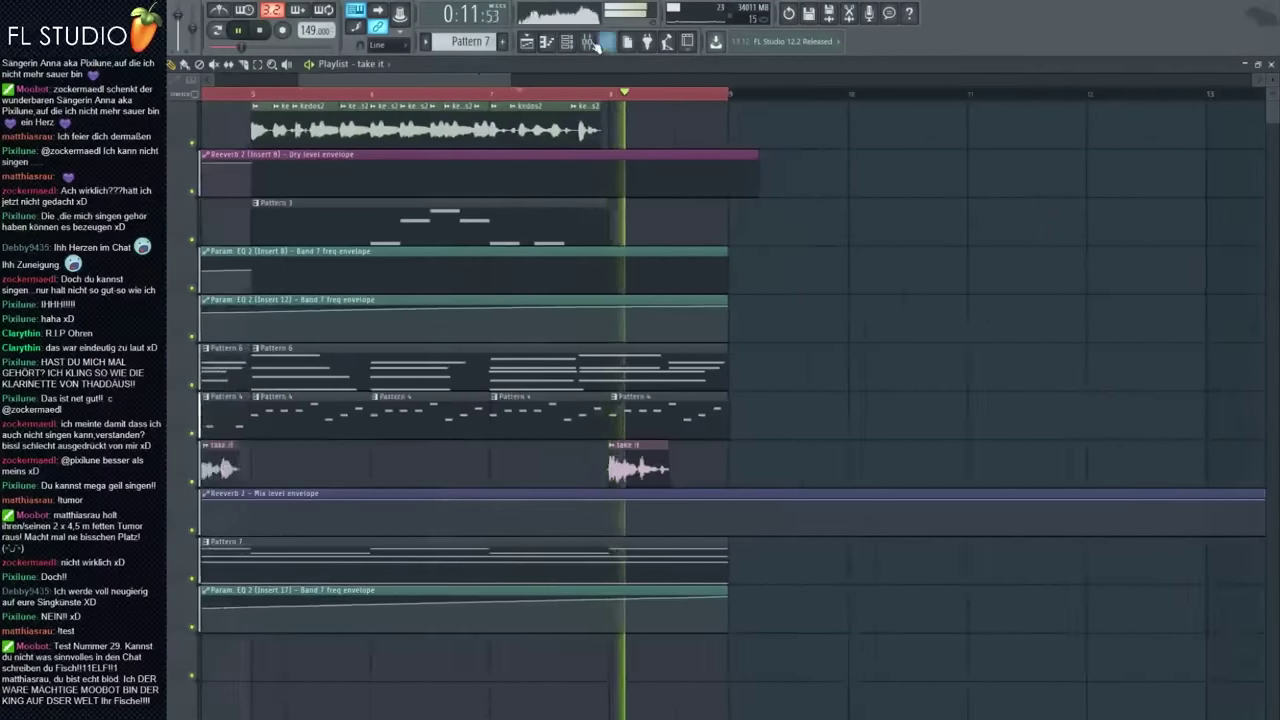
Add a second Fruity parametric EQ 2 in slot 9 of mixer track 17 and adjust its bands during playback
key(F9)
click(1133, 463)
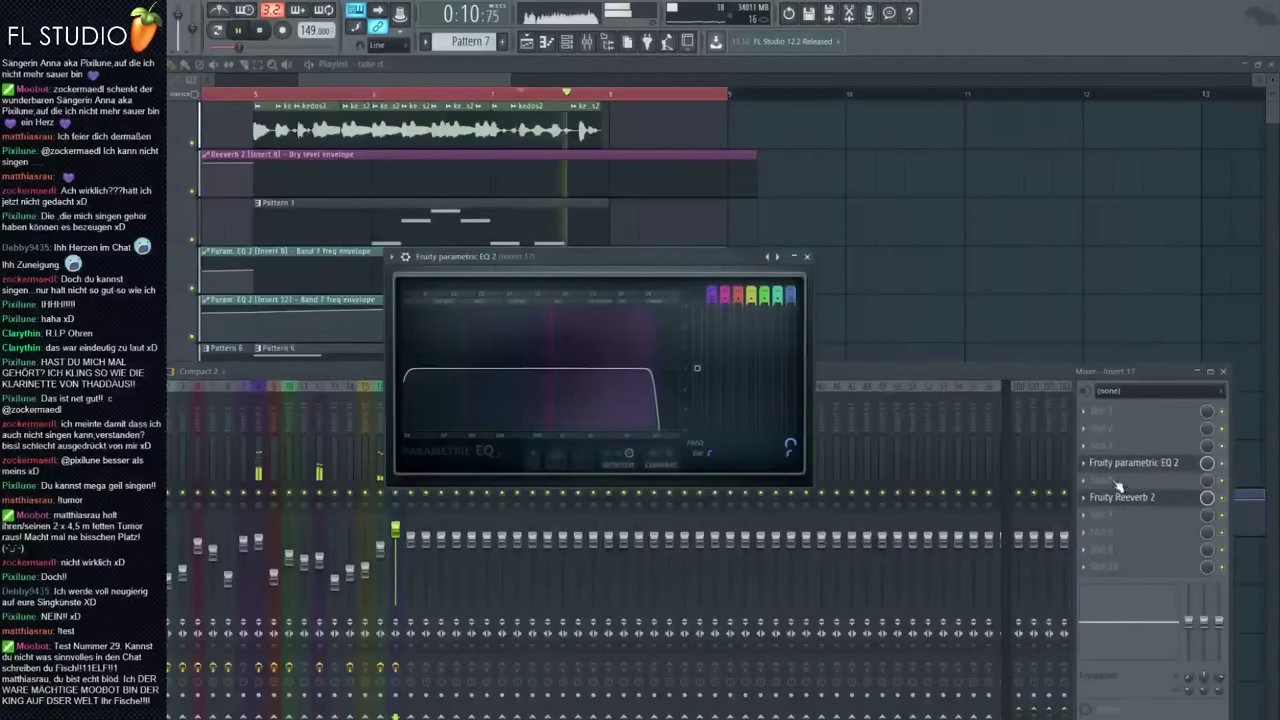
key(F8)
drag(972, 334, 1134, 549)
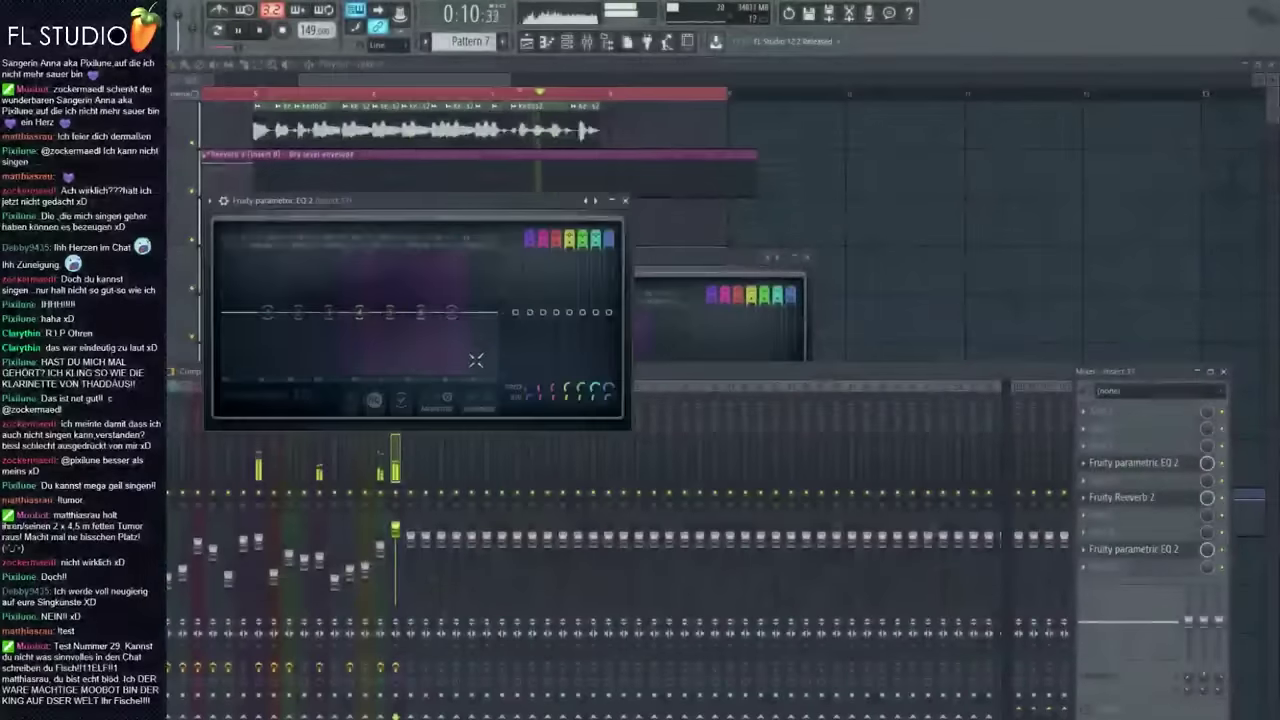
drag(452, 312, 362, 316)
mouse_move(402, 300)
mouse_down()
mouse_move(397, 286)
mouse_move(368, 288)
mouse_move(396, 297)
mouse_up()
key(space)
Try adding a two-bar bass note one octave below the lowest note at the start of Pattern 7
ctrl+click(843, 222)
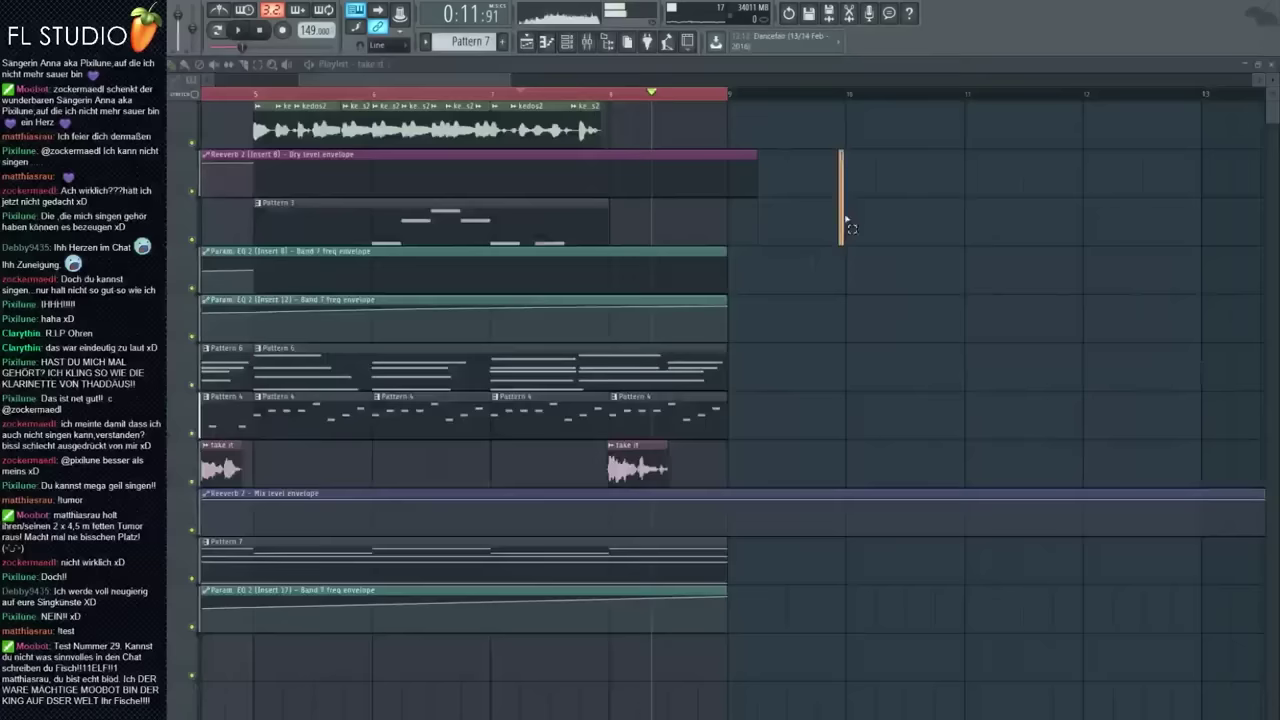
scroll(843, 222, down, 3)
click(540, 555)
double_click(540, 555)
scroll(545, 562, down, 3)
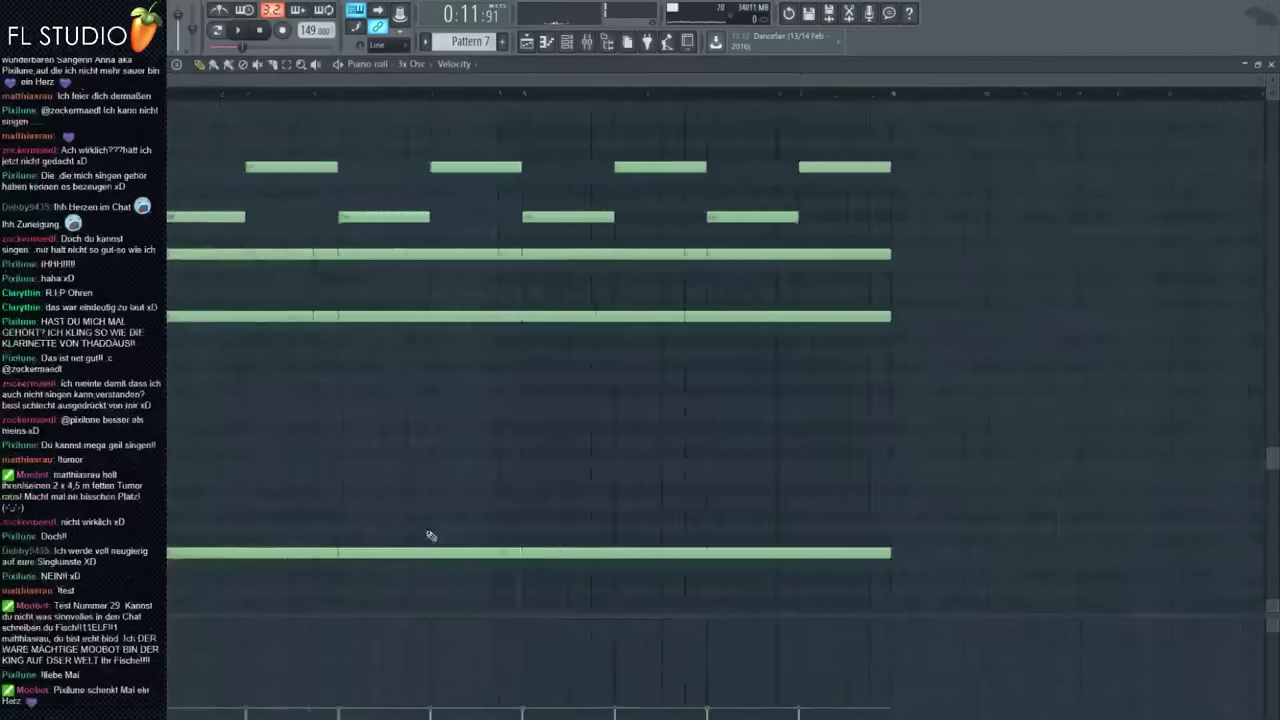
scroll(431, 537, down, 4)
click(197, 466)
drag(197, 466, 199, 553)
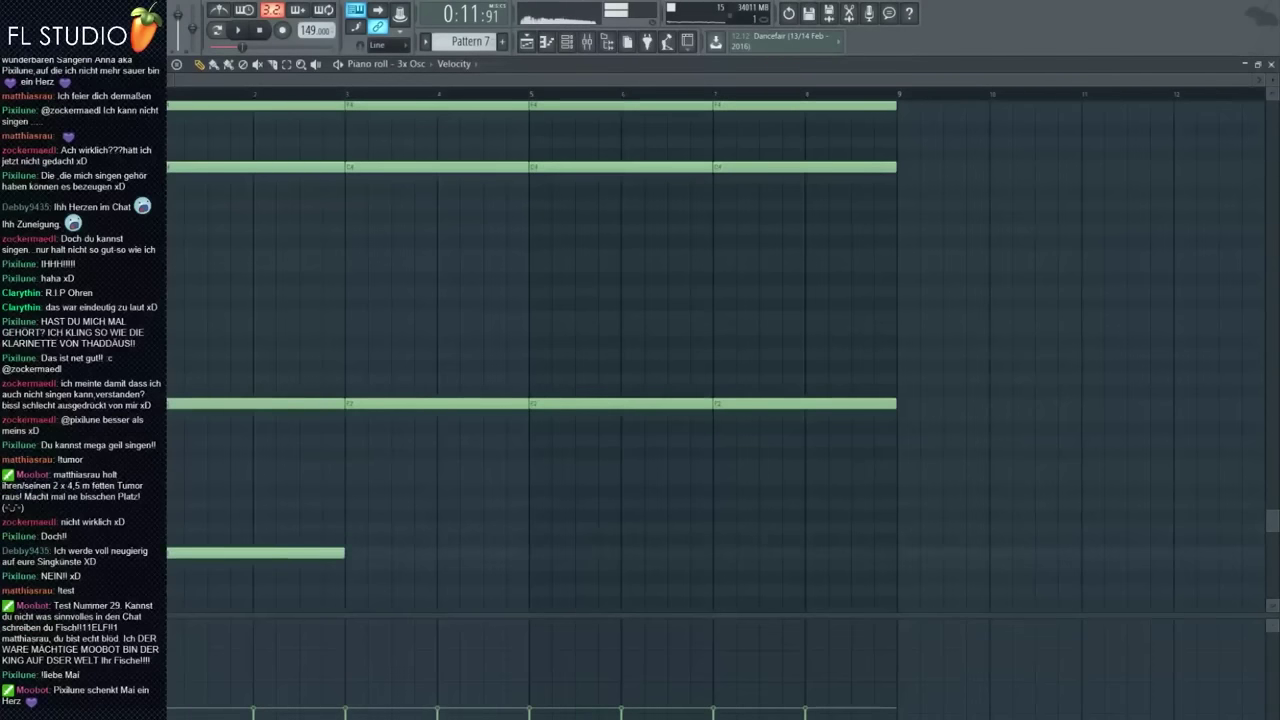
scroll(716, 356, down, 4)
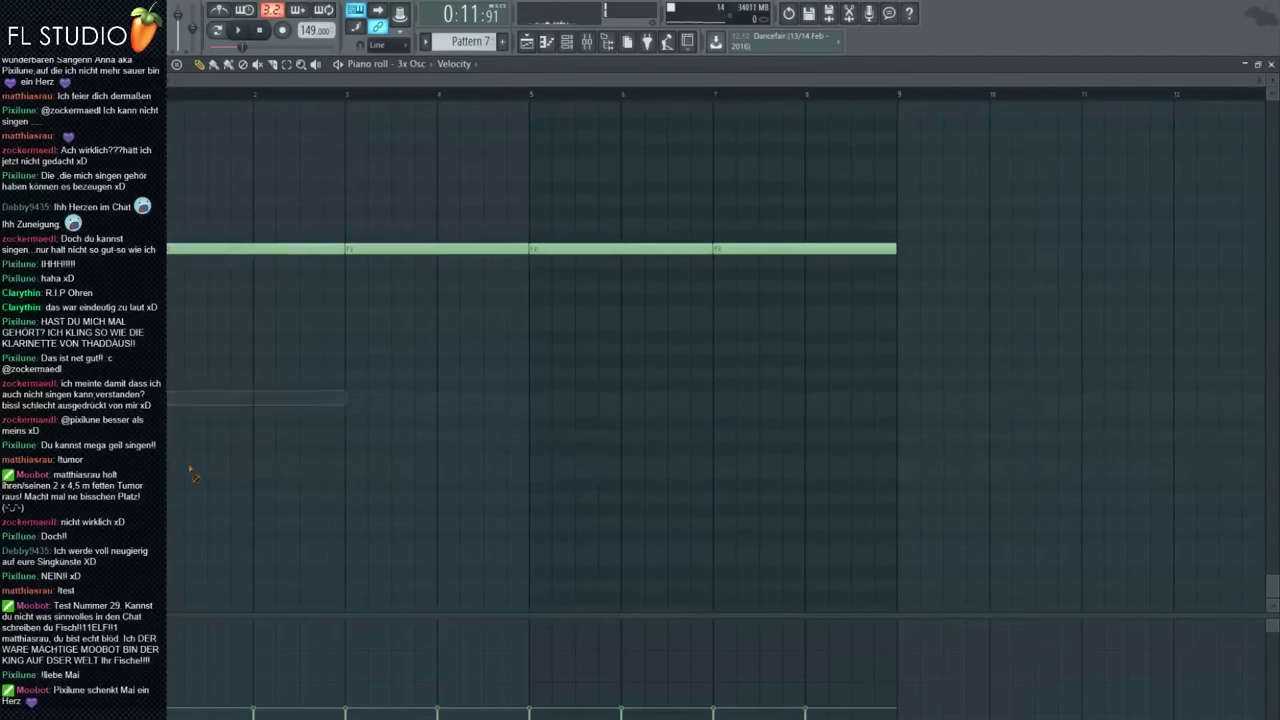
Place an 808 Bass F#m Vybes Kick clip at bar 5 on the empty track below the Insert 17 EQ envelope
click(530, 44)
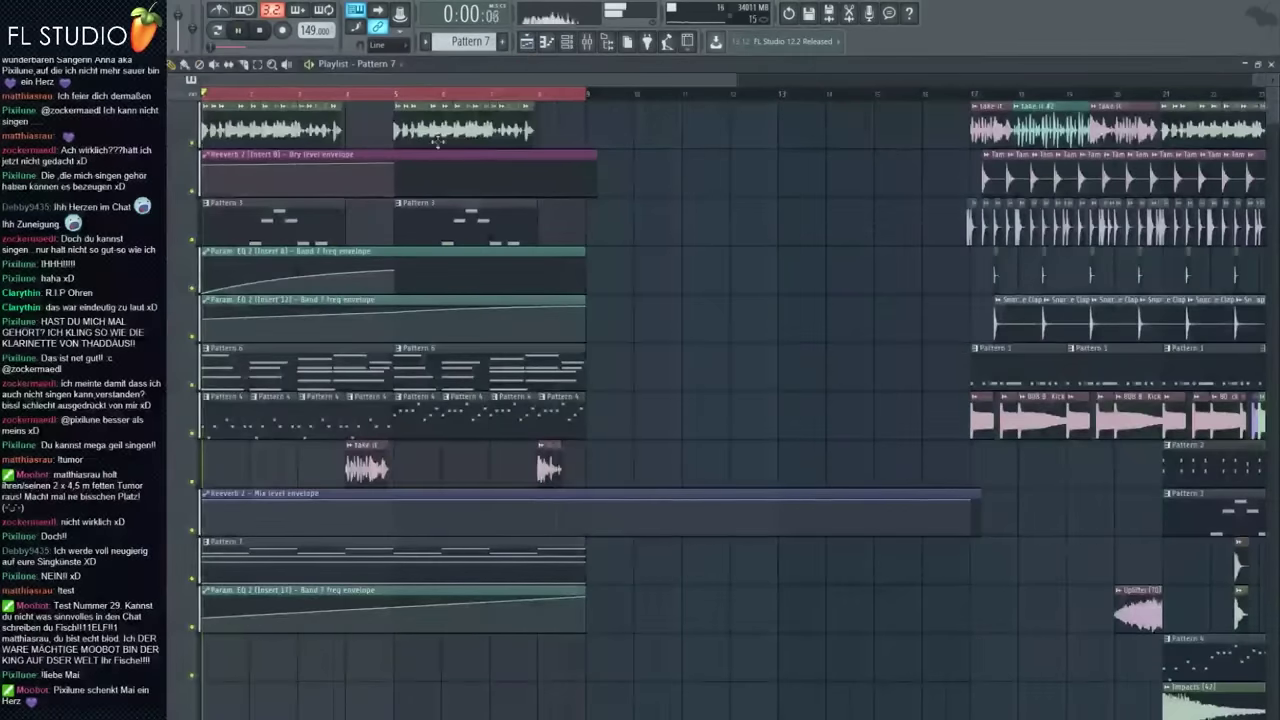
scroll(662, 290, down, 3)
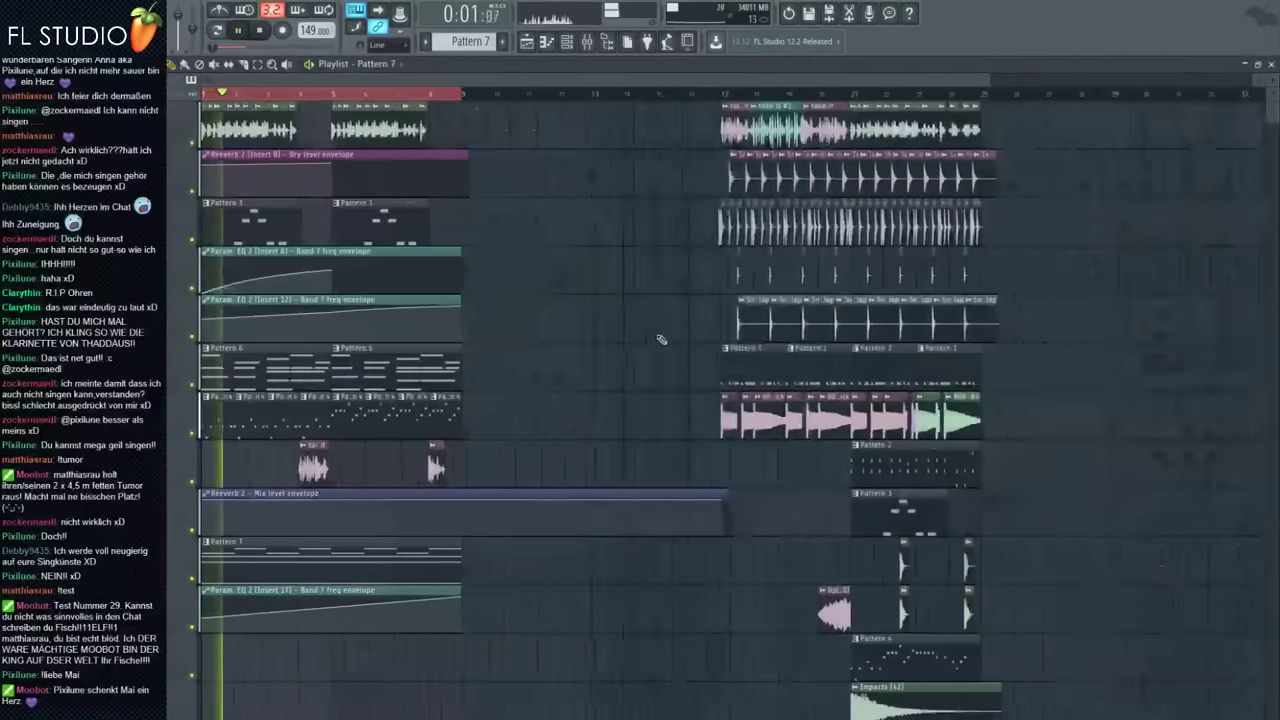
click(727, 418)
drag(501, 469, 546, 659)
scroll(355, 660, up, 2)
scroll(569, 566, down, 3)
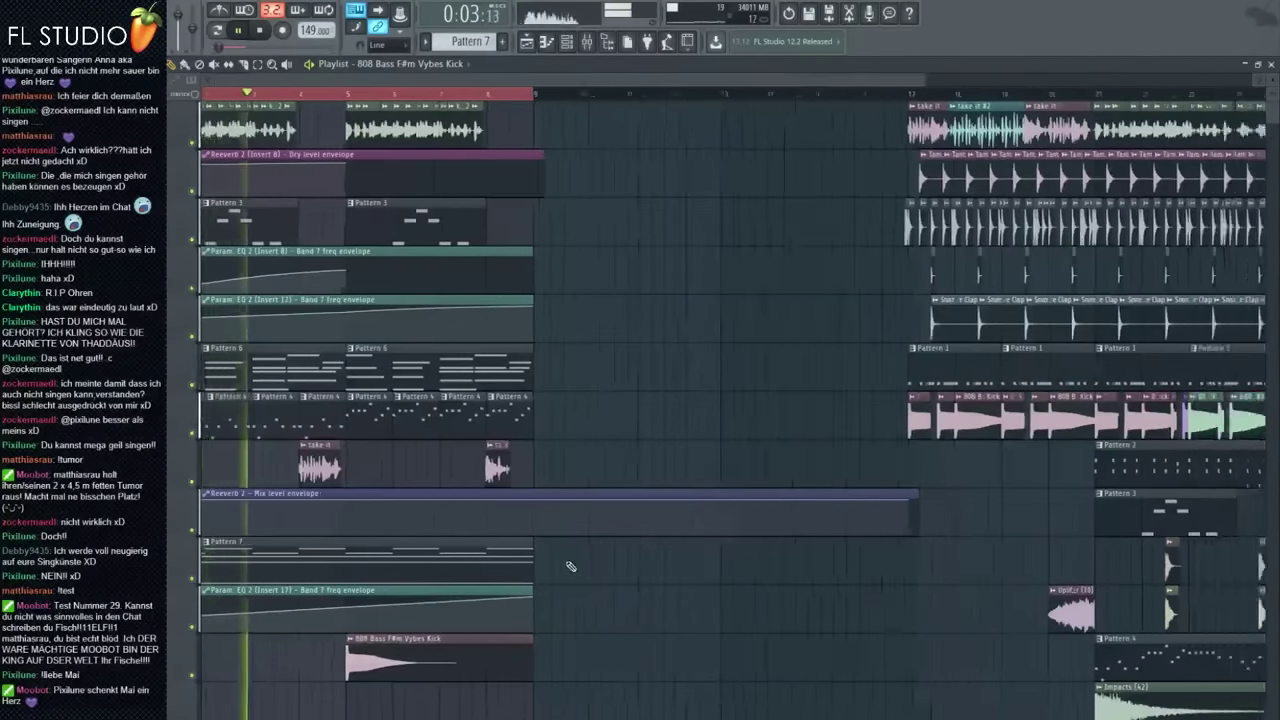
Place a copy of the Impacts [42] clip at bar 5, directly below the 808 Bass F#m Vybes Kick clip
click(714, 565)
scroll(722, 560, down, 4)
right_click(735, 515)
drag(875, 528, 371, 512)
scroll(380, 440, up, 5)
scroll(380, 440, up, 4)
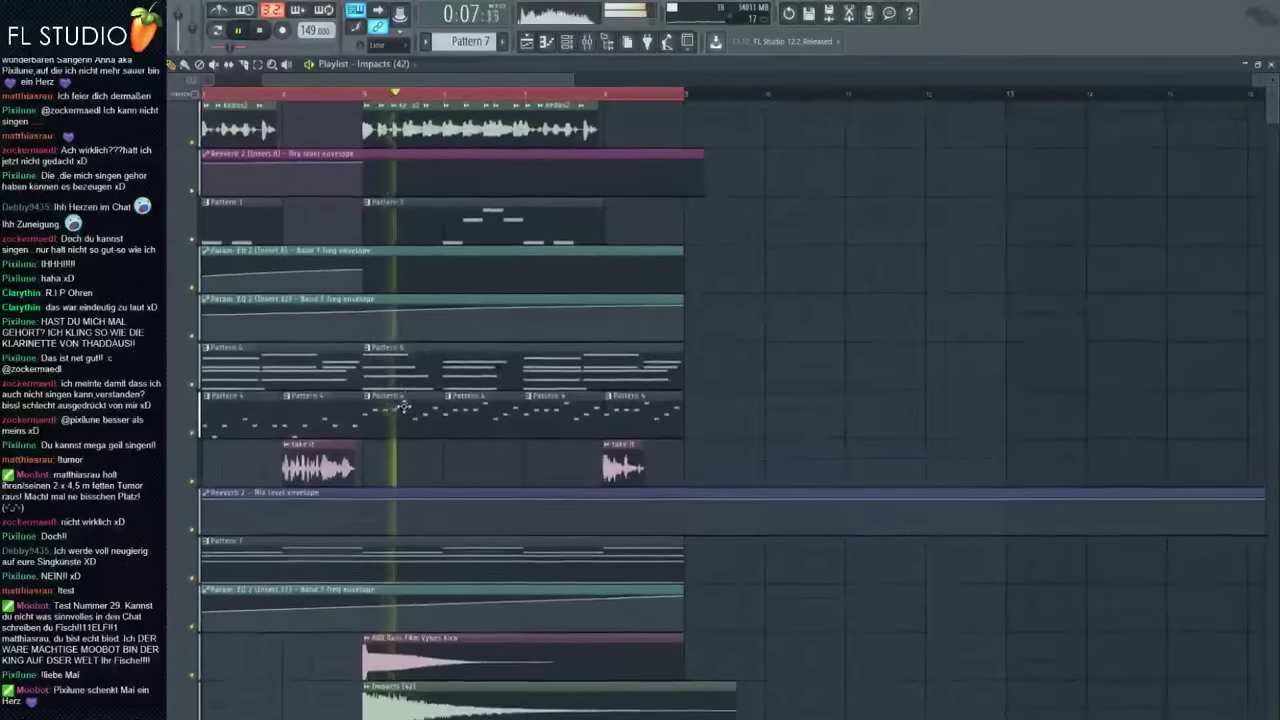
scroll(390, 114, down, 4)
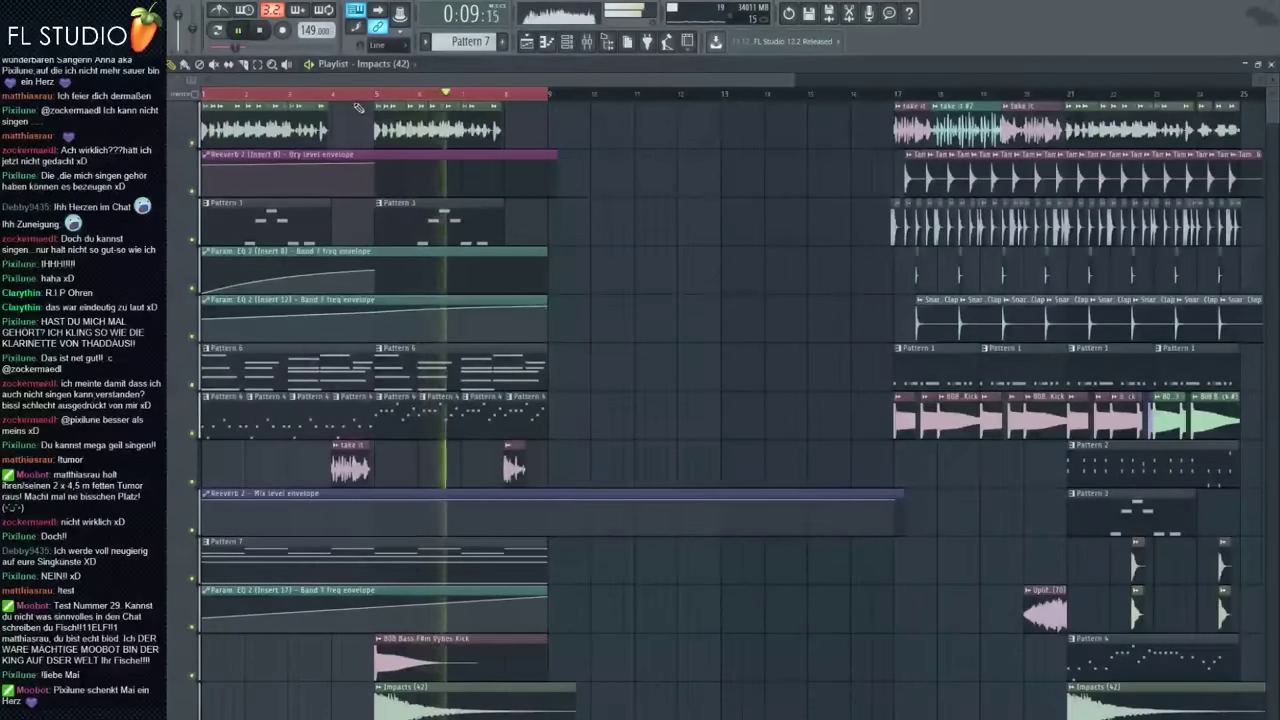
Fill bars 1 to 8 below the Impacts clip with four two-bar Pattern 5 clips and play the intro
key(space)
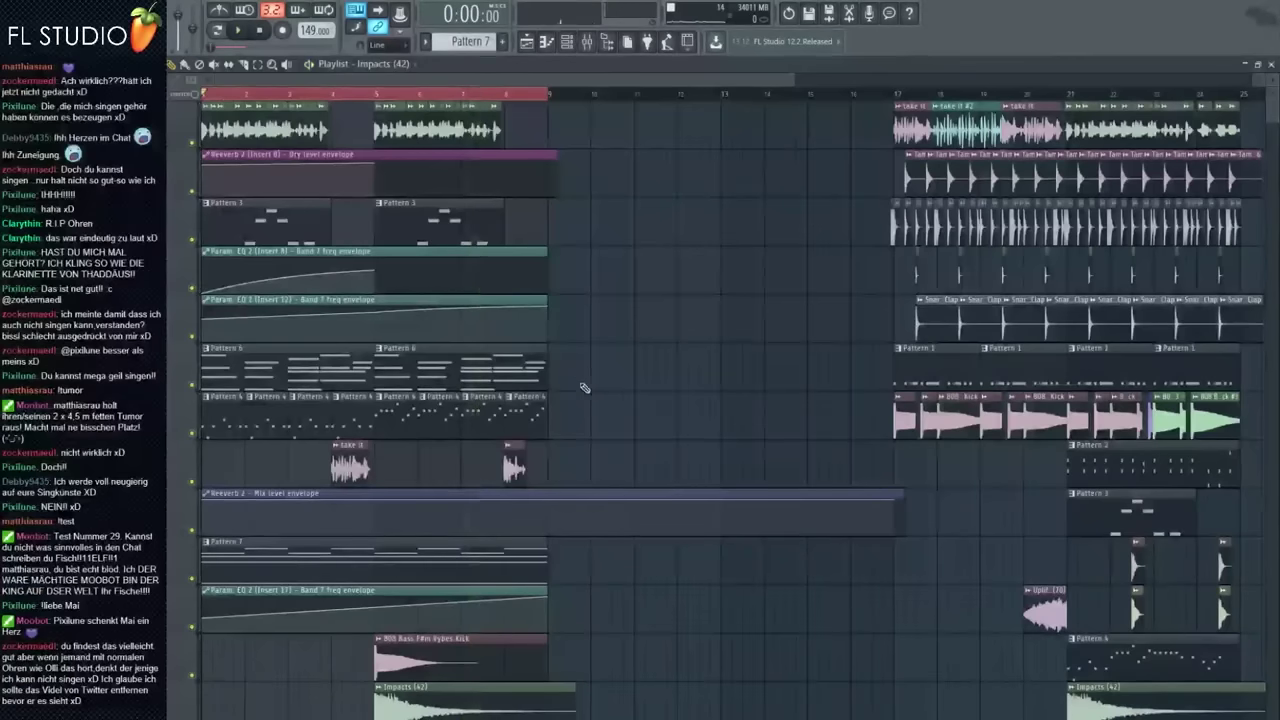
scroll(585, 388, down, 3)
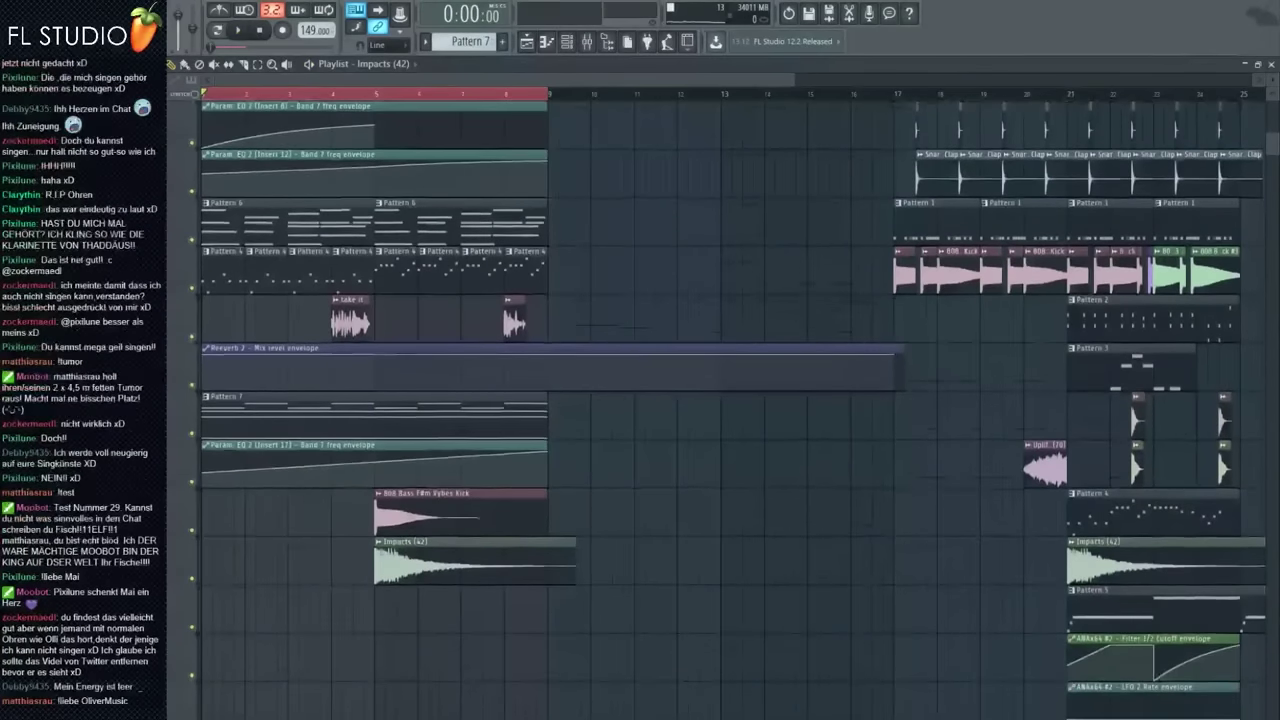
scroll(474, 405, down, 4)
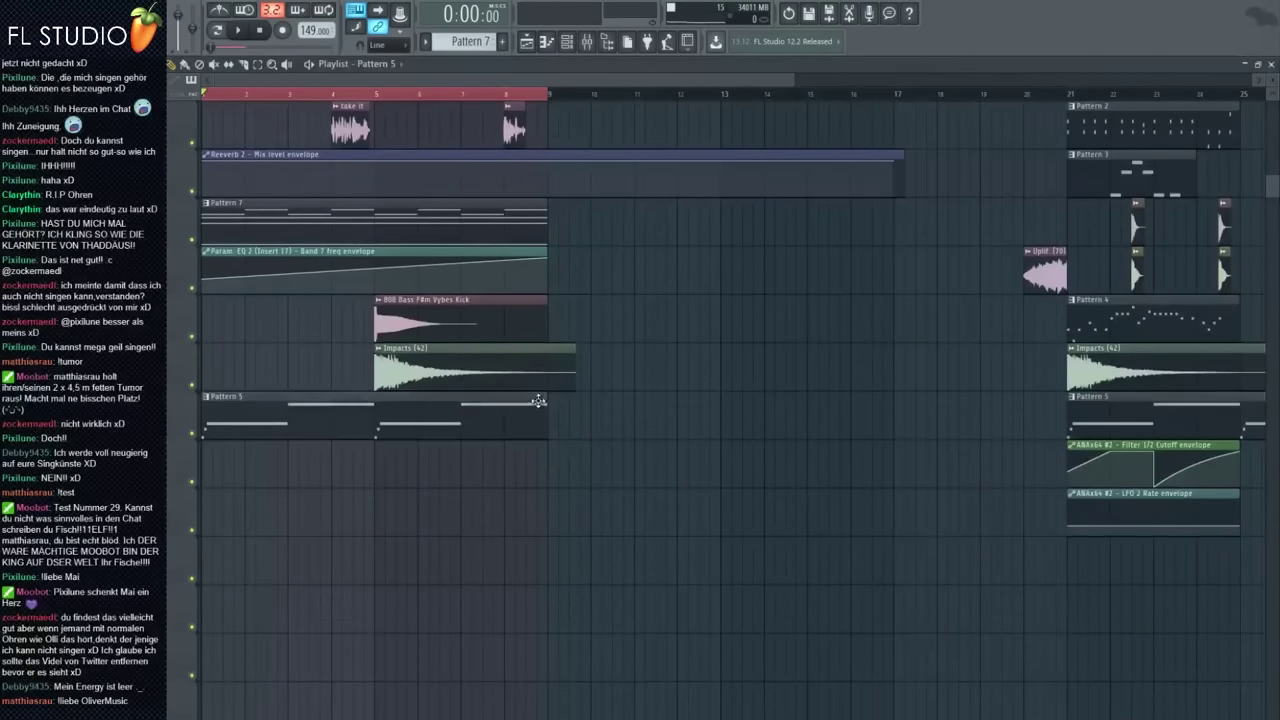
drag(545, 406, 514, 414)
key(space)
scroll(423, 514, up, 1)
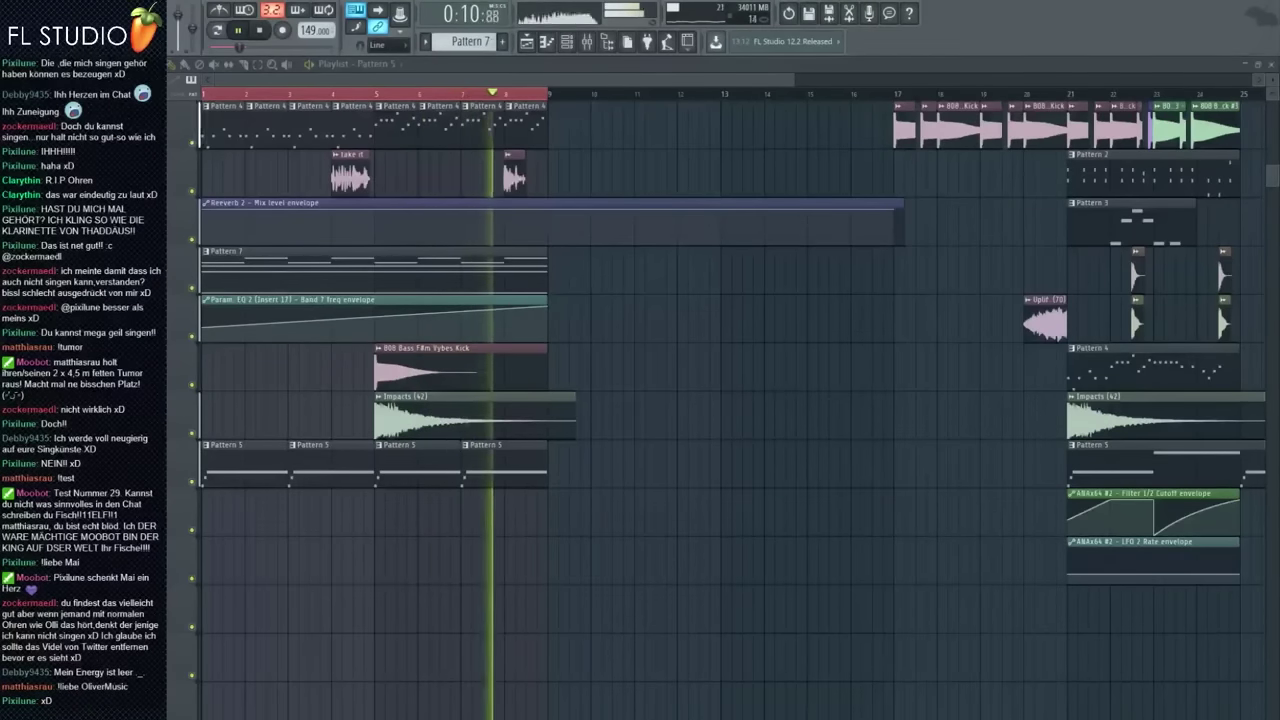
key(space)
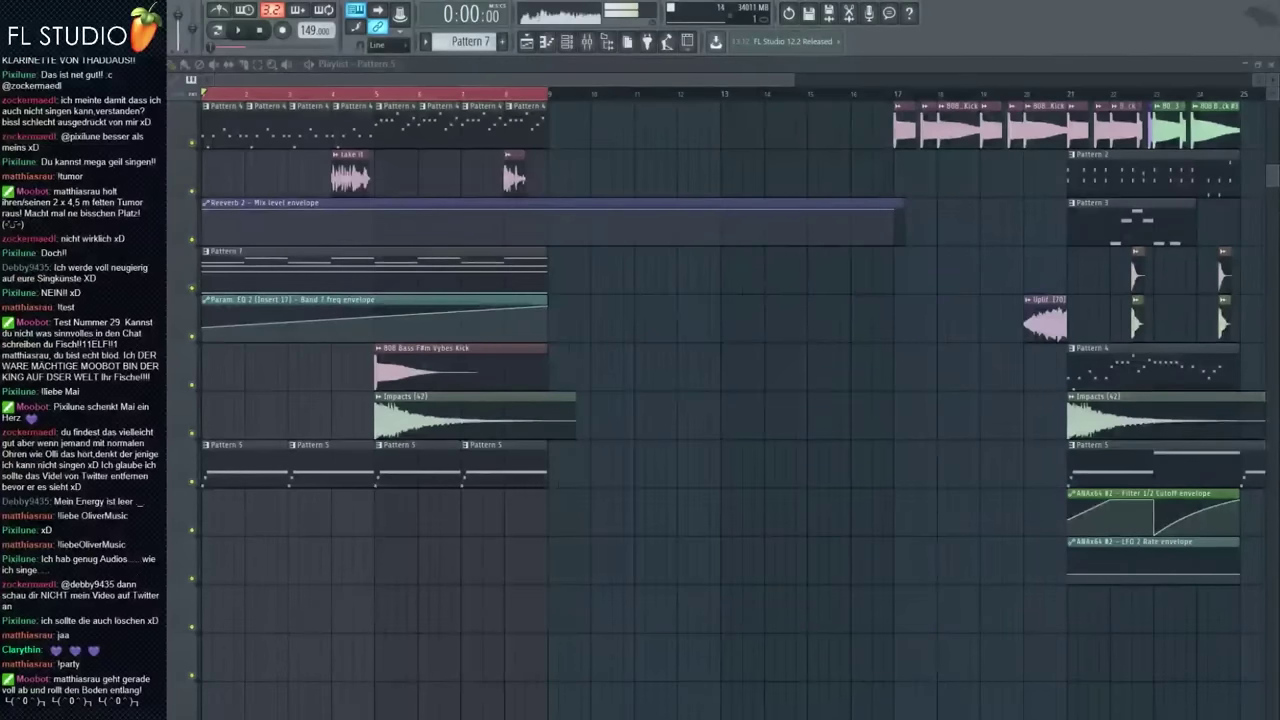
Place a Noise & Sweeps (2) clip at bar 1 below the Pattern 5 clips and replace its sample with LSE Downlifter 2
drag(283, 527, 289, 527)
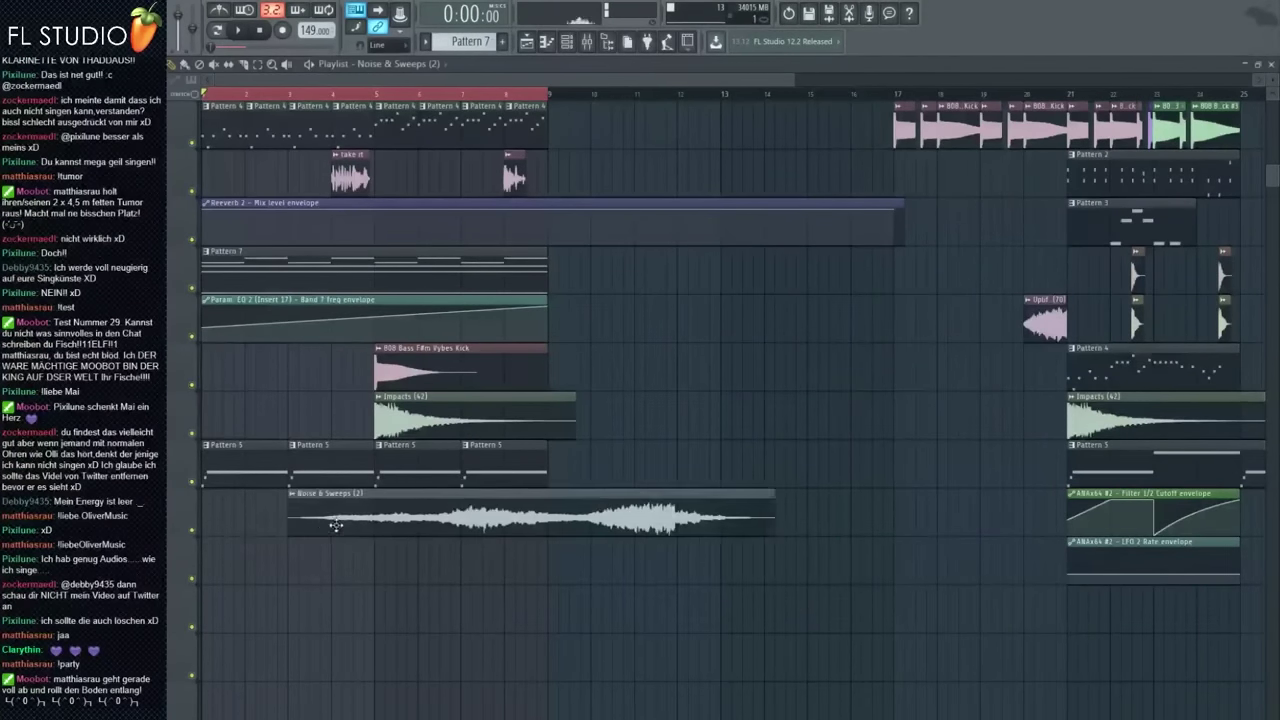
drag(442, 517, 355, 516)
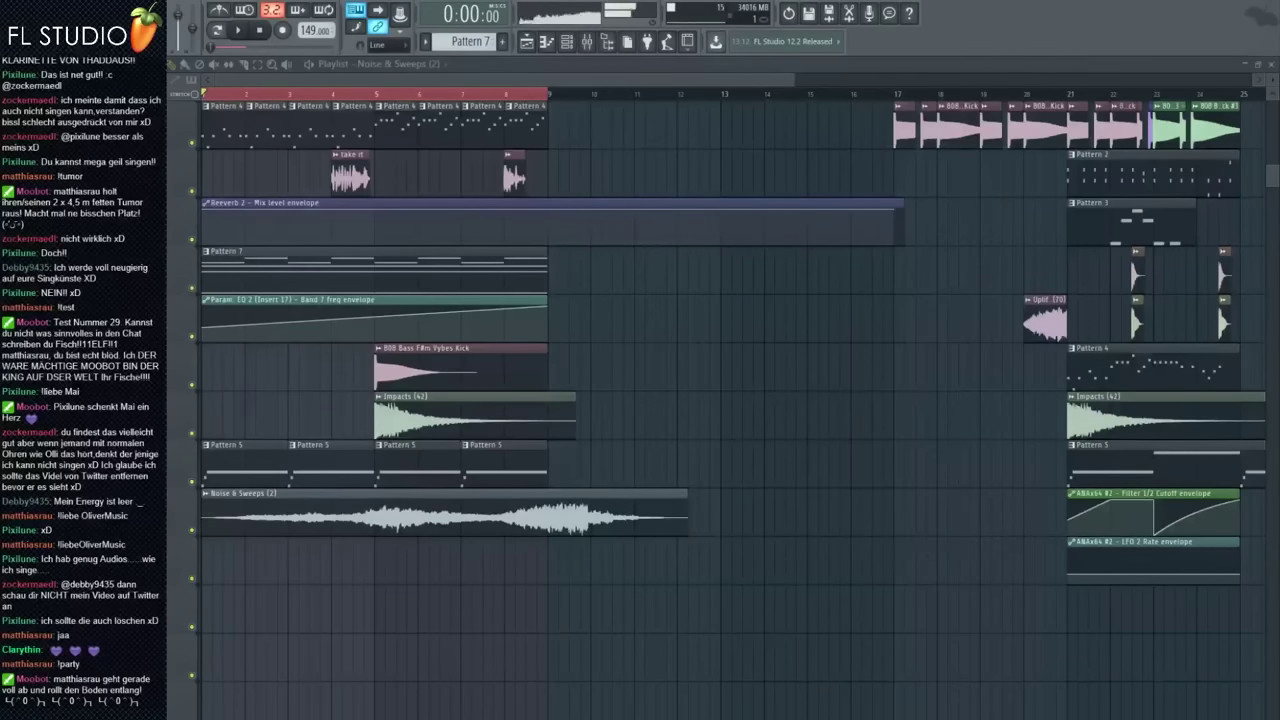
drag(313, 527, 311, 525)
double_click(238, 505)
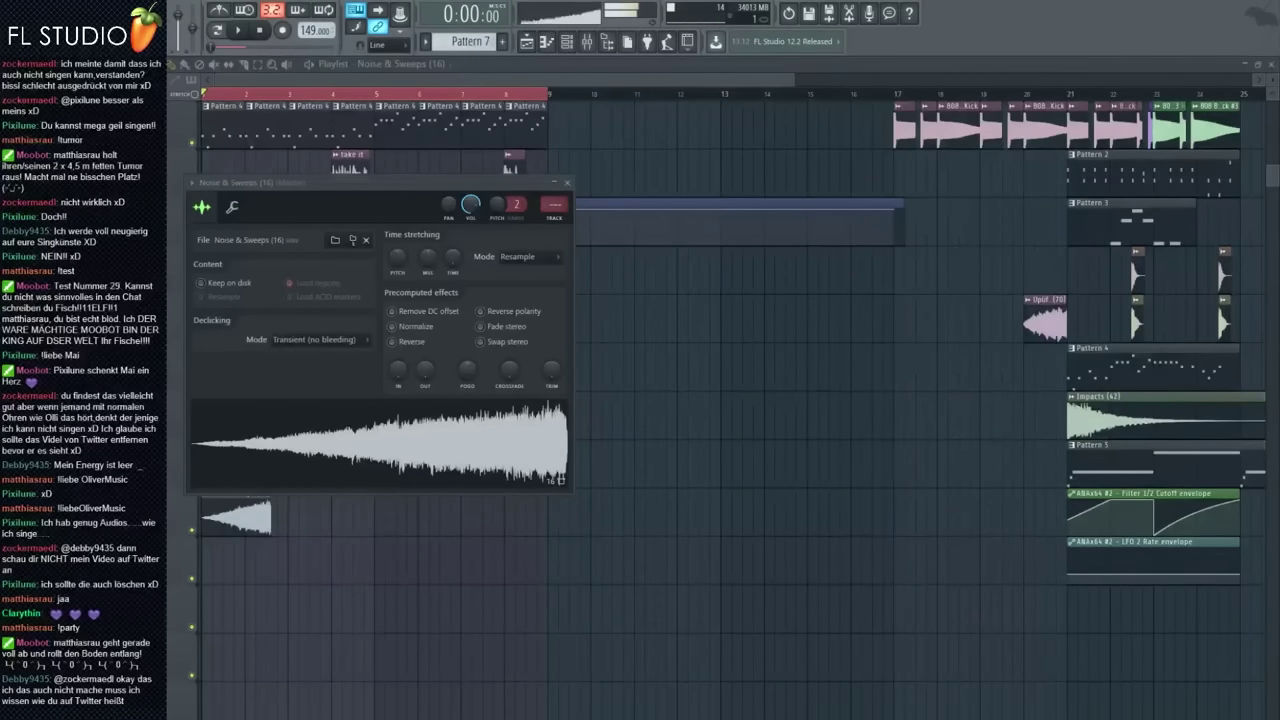
drag(262, 440, 355, 455)
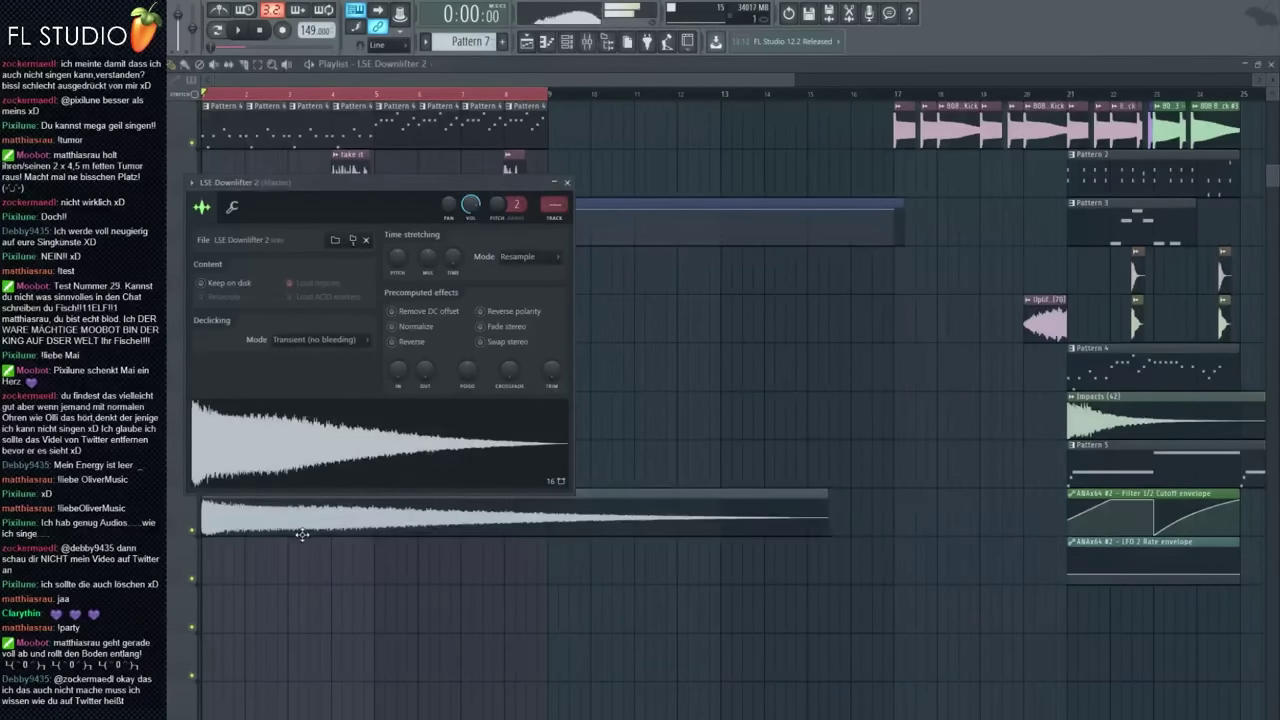
Route the LSE Downlifter 2 channel to mixer track 18 and lower that track's volume during playback
click(588, 41)
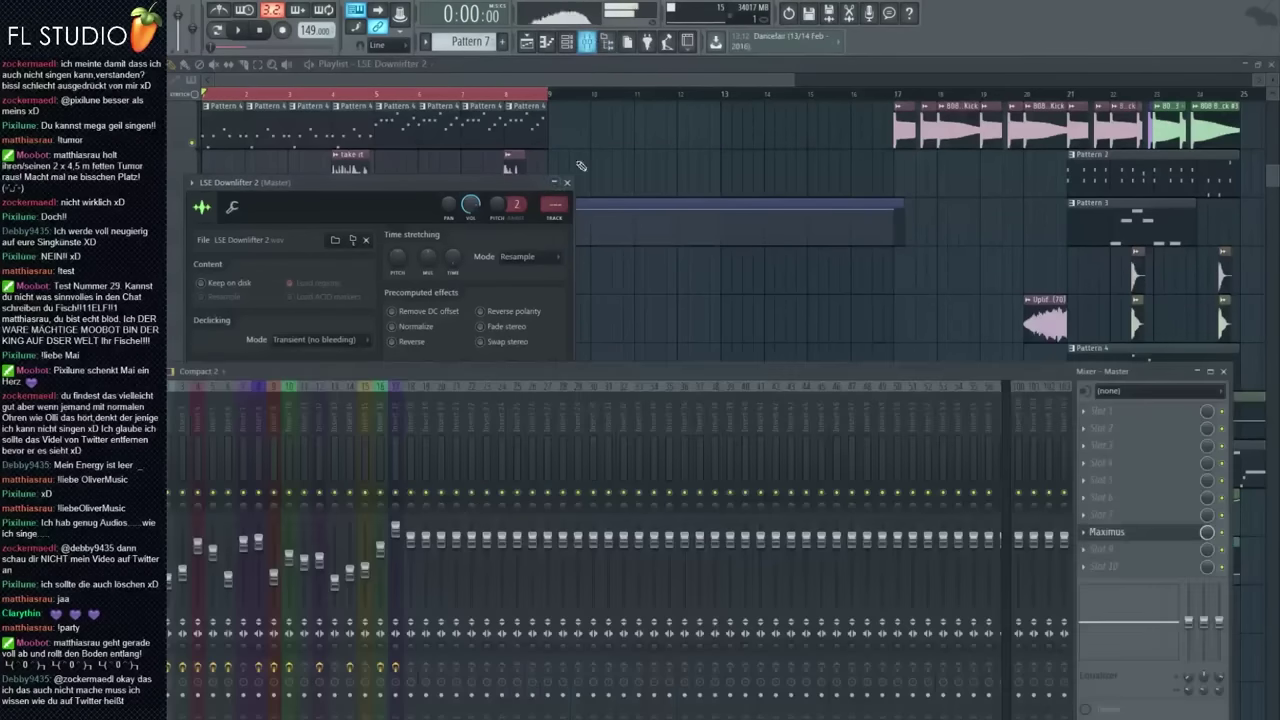
drag(562, 202, 562, 160)
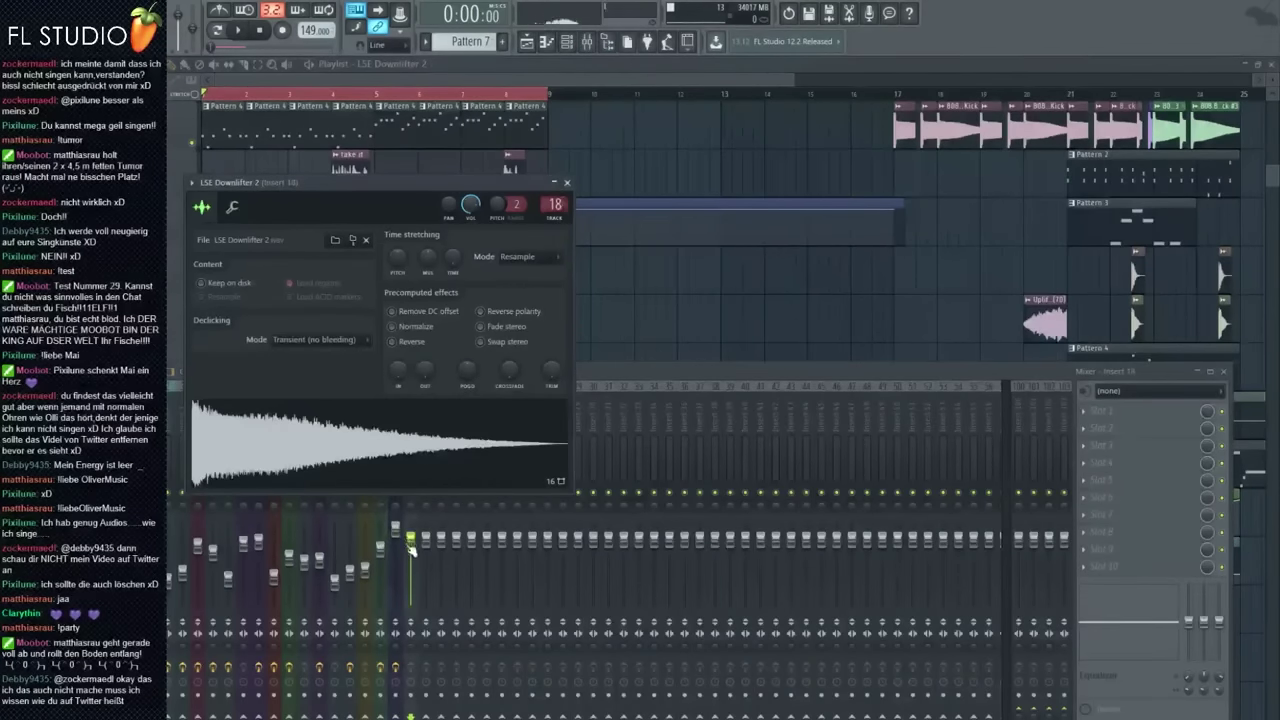
drag(410, 540, 410, 595)
key(space)
drag(376, 184, 620, 156)
click(413, 578)
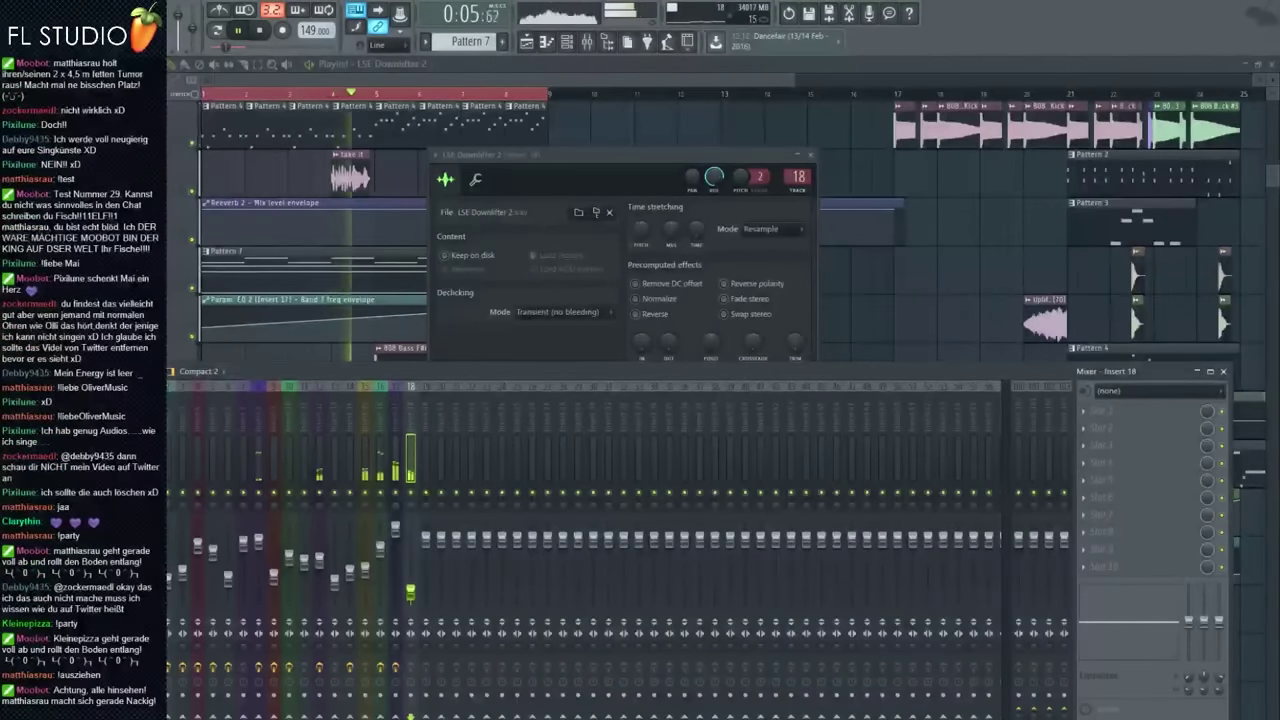
click(338, 268)
Add another short take it vocal clip directly after the one at bar 8
scroll(349, 374, up, 4)
scroll(352, 370, up, 3)
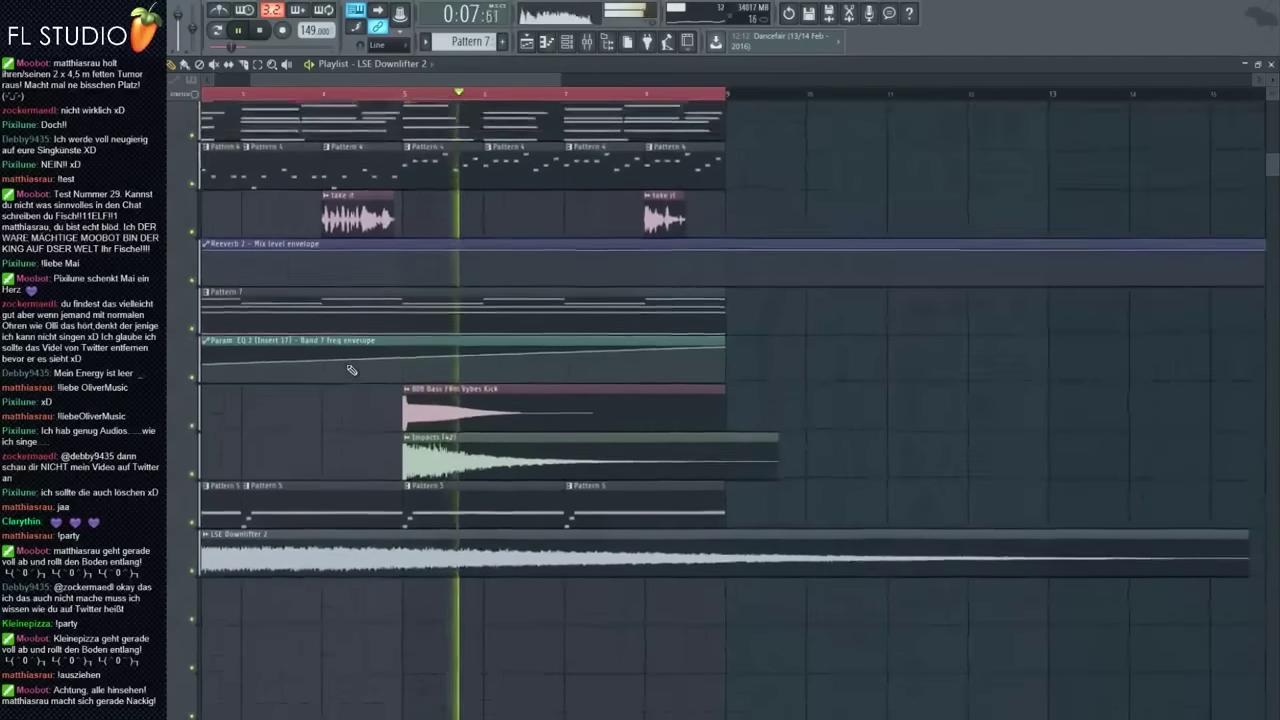
scroll(450, 366, down, 3)
scroll(506, 360, up, 4)
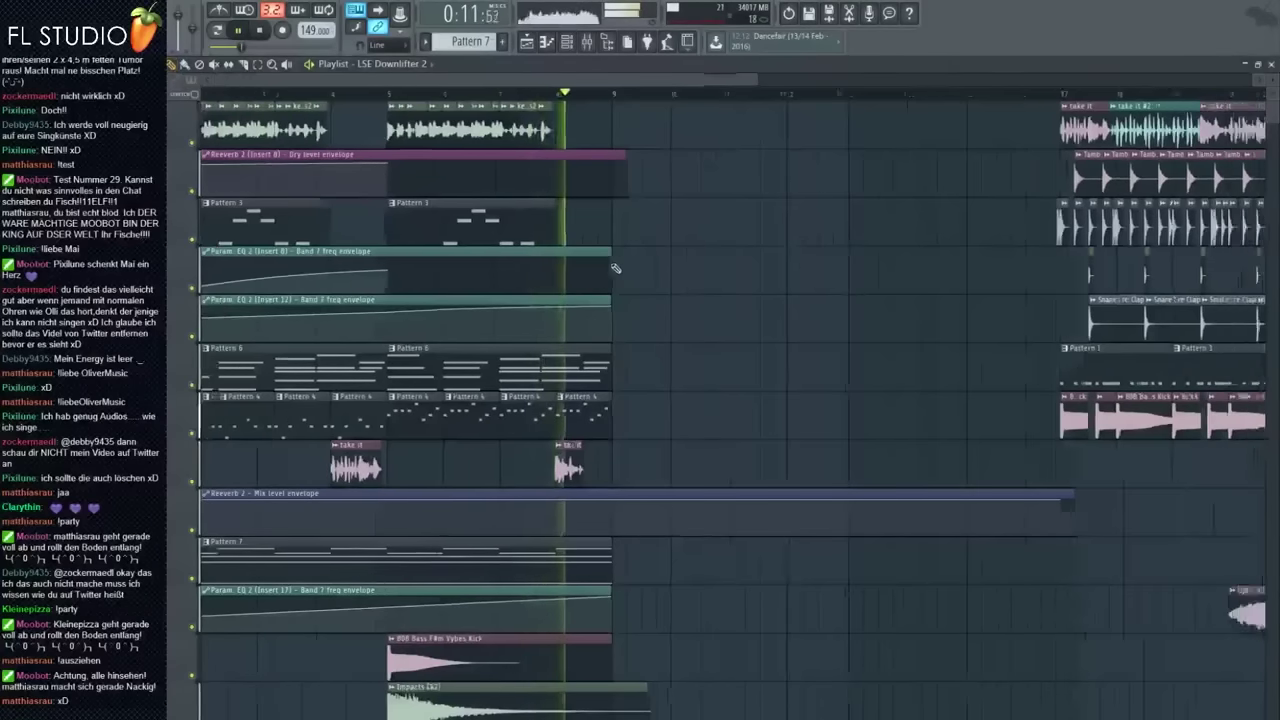
scroll(580, 275, down, 2)
scroll(561, 440, up, 2)
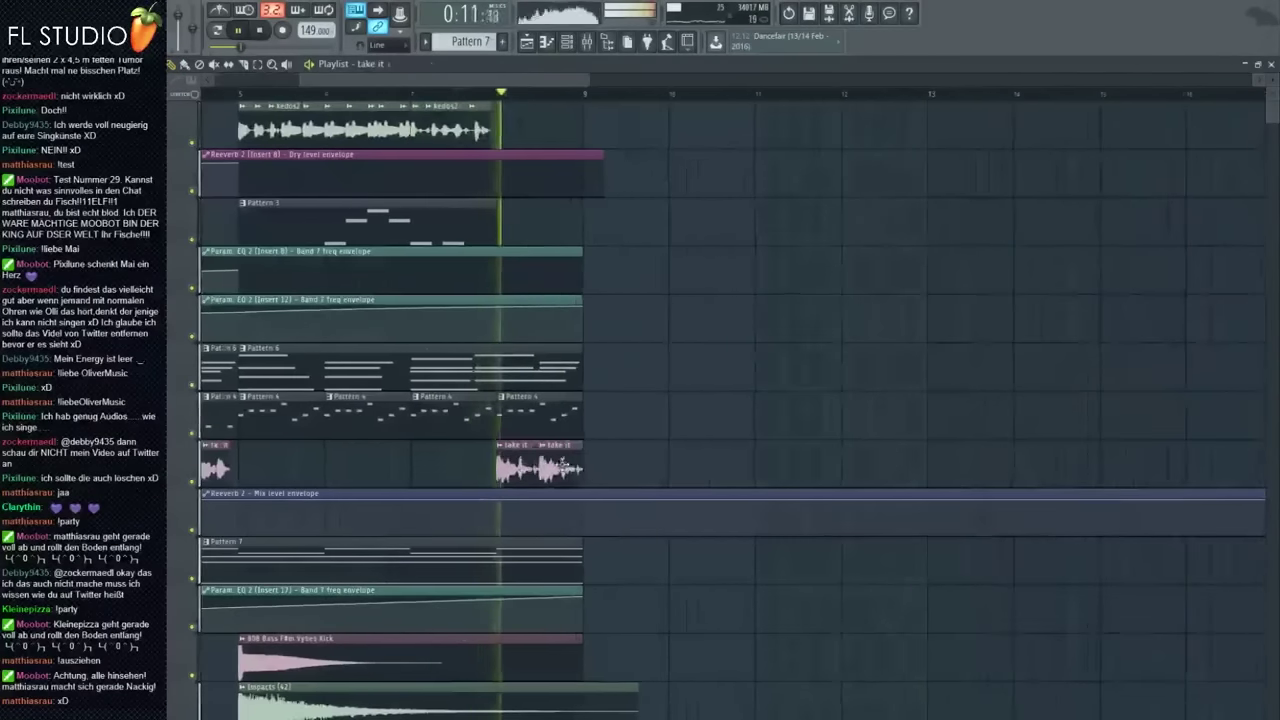
scroll(556, 450, down, 2)
Duplicate the vocal clips on the first playlist track from bars 1 to 8 into bars 9 to 16
key(space)
drag(474, 132, 226, 126)
key(ctrl+b)
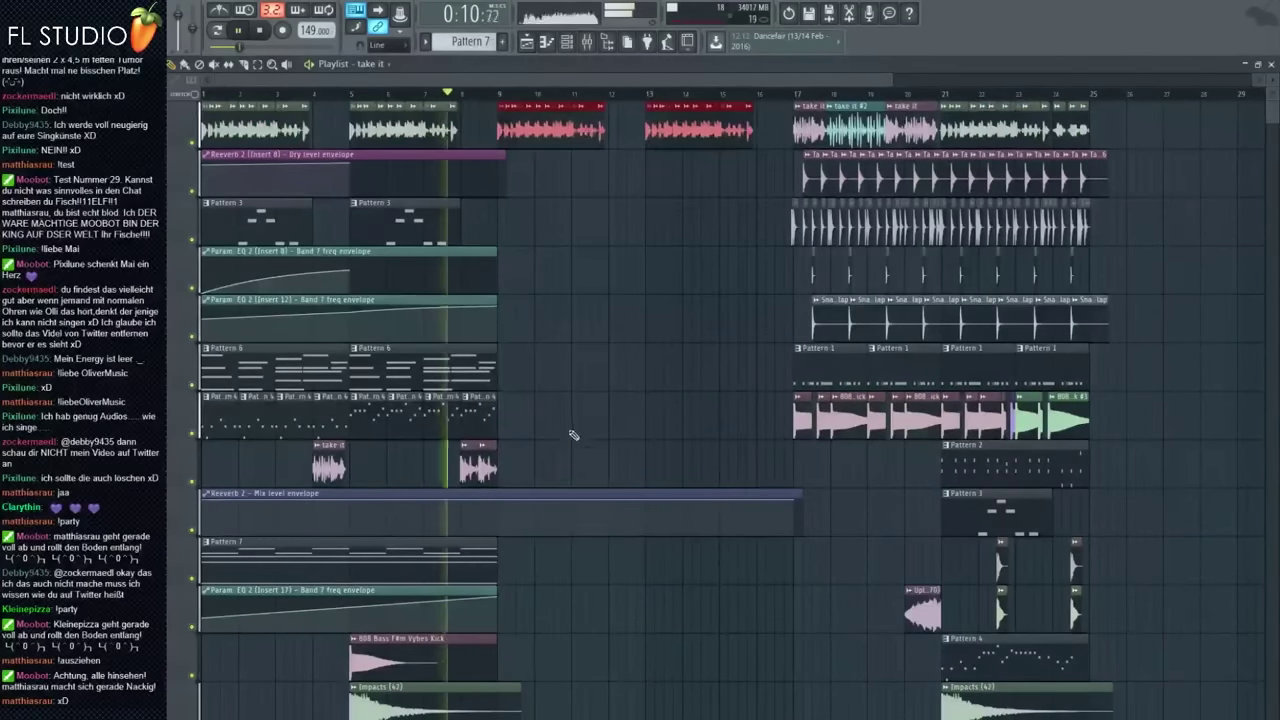
Duplicate the short take it vocal clips at bars 4 and 8 on their track into bars 12 and 16
drag(565, 448, 338, 468)
drag(340, 448, 608, 447)
key(ctrl+d)
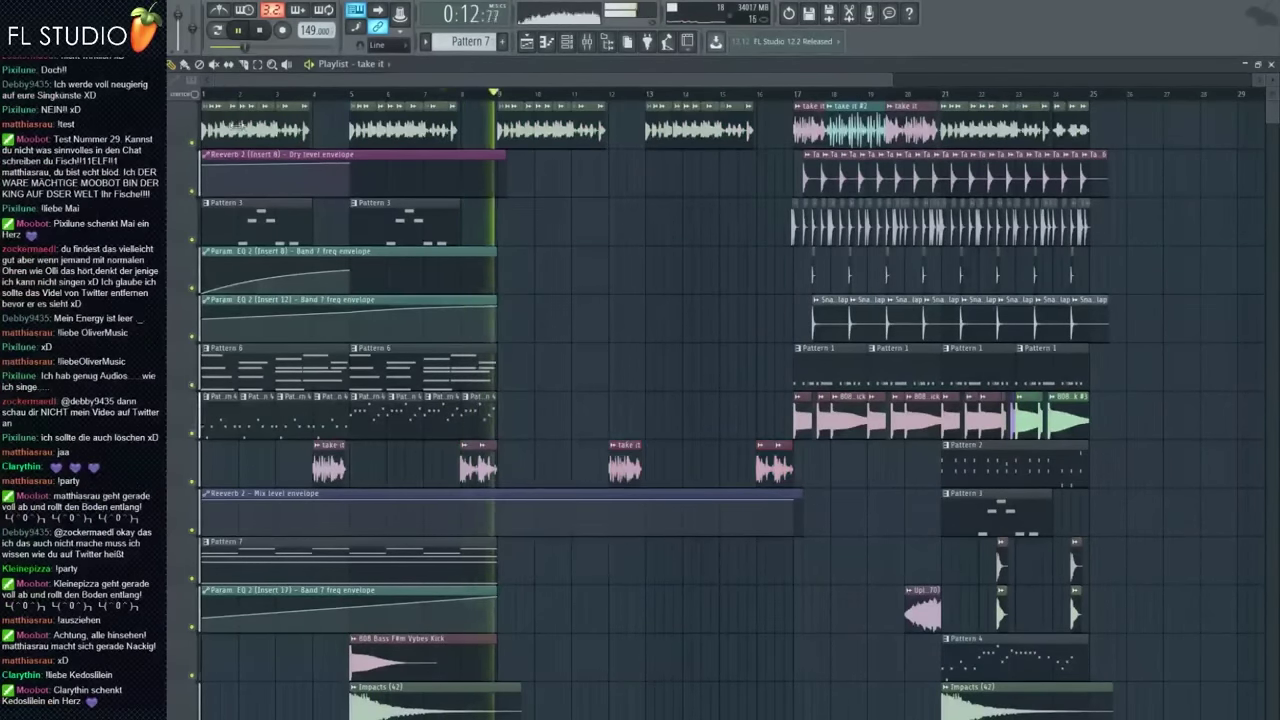
Play the intro from bar 1 and check the mixer during playback
click(202, 93)
scroll(209, 299, down, 3)
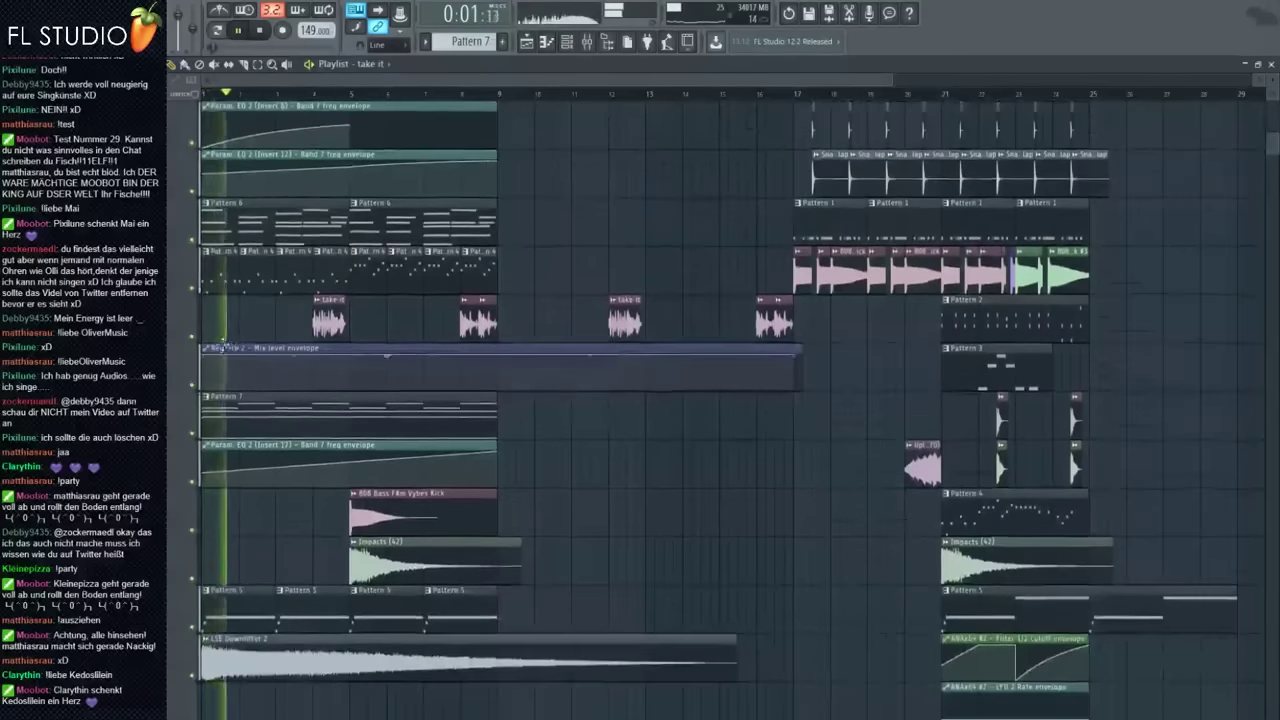
scroll(211, 298, up, 1)
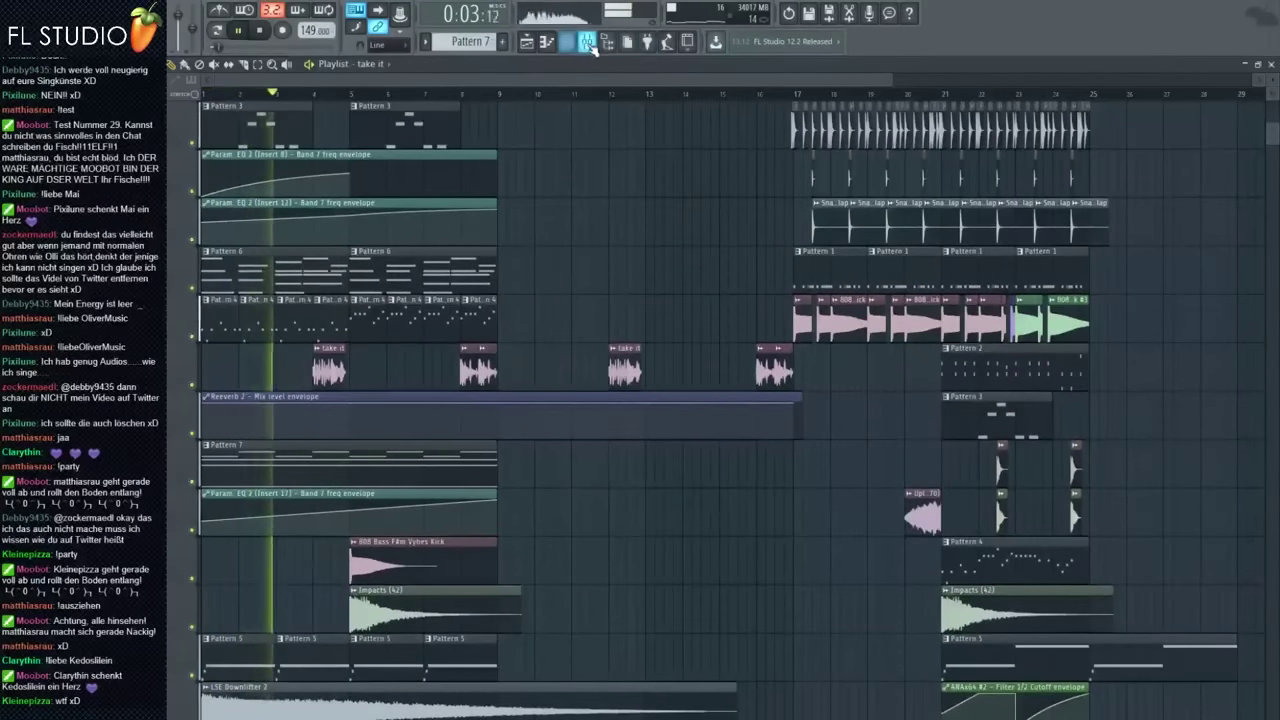
click(586, 41)
key(F9)
click(371, 65)
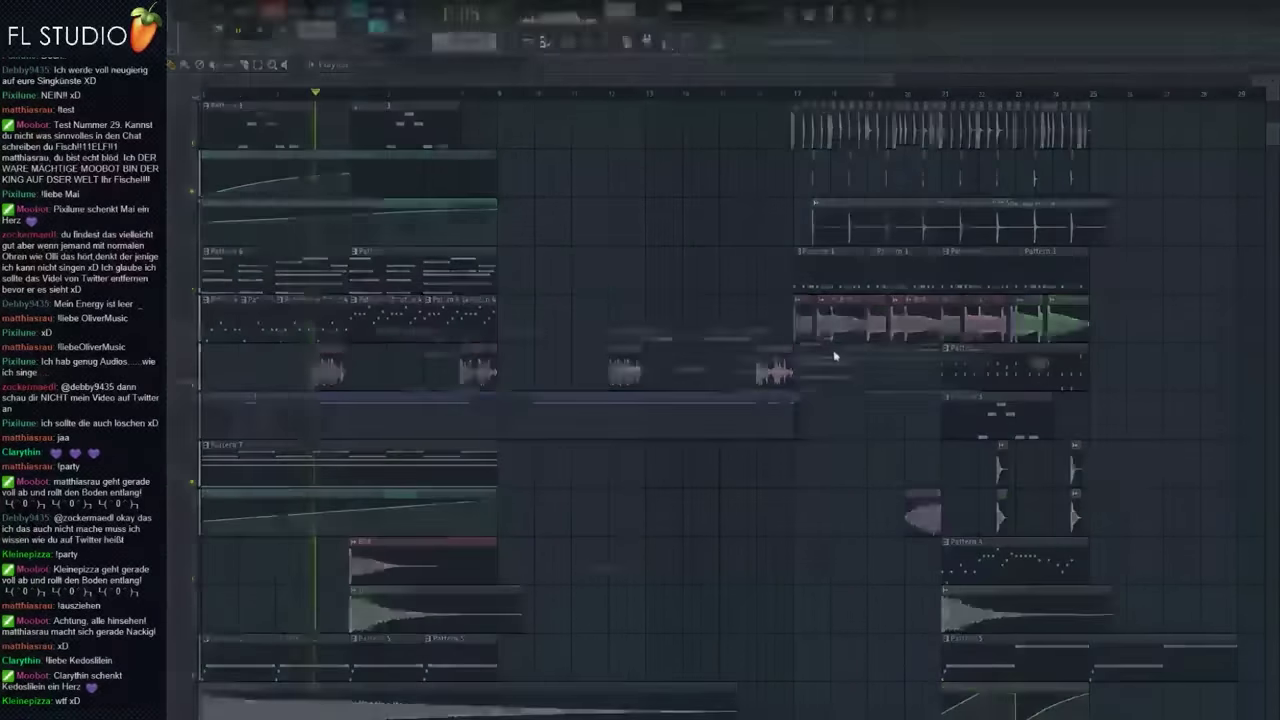
click(1131, 369)
Place an empty Pattern 8 clip at bar 1 on the track below the LSE Downlifter 2 clip
scroll(277, 657, down, 3)
drag(265, 612, 217, 610)
drag(434, 412, 398, 450)
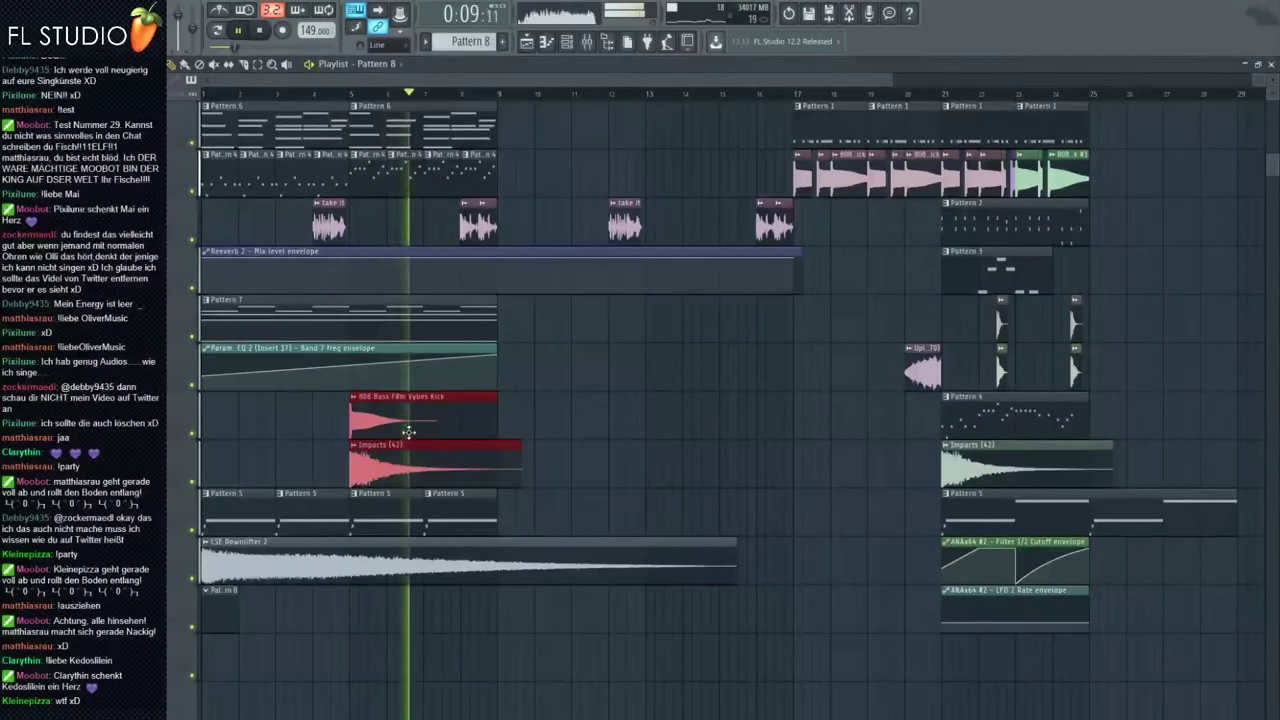
Add a Sakura channel below 3x Osc, load the preset PAD A Kind of Pipe FG and route it to mixer track 19
key(F6)
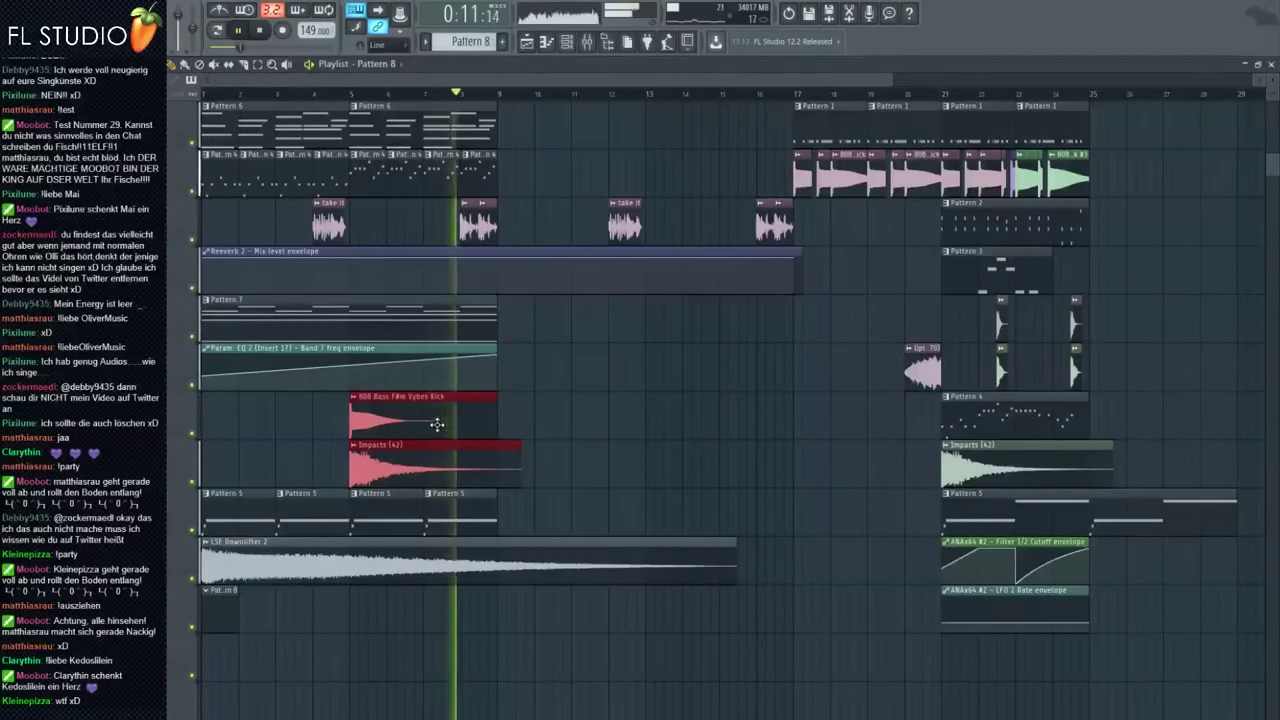
key(F6)
key(space)
scroll(472, 43, up, 1)
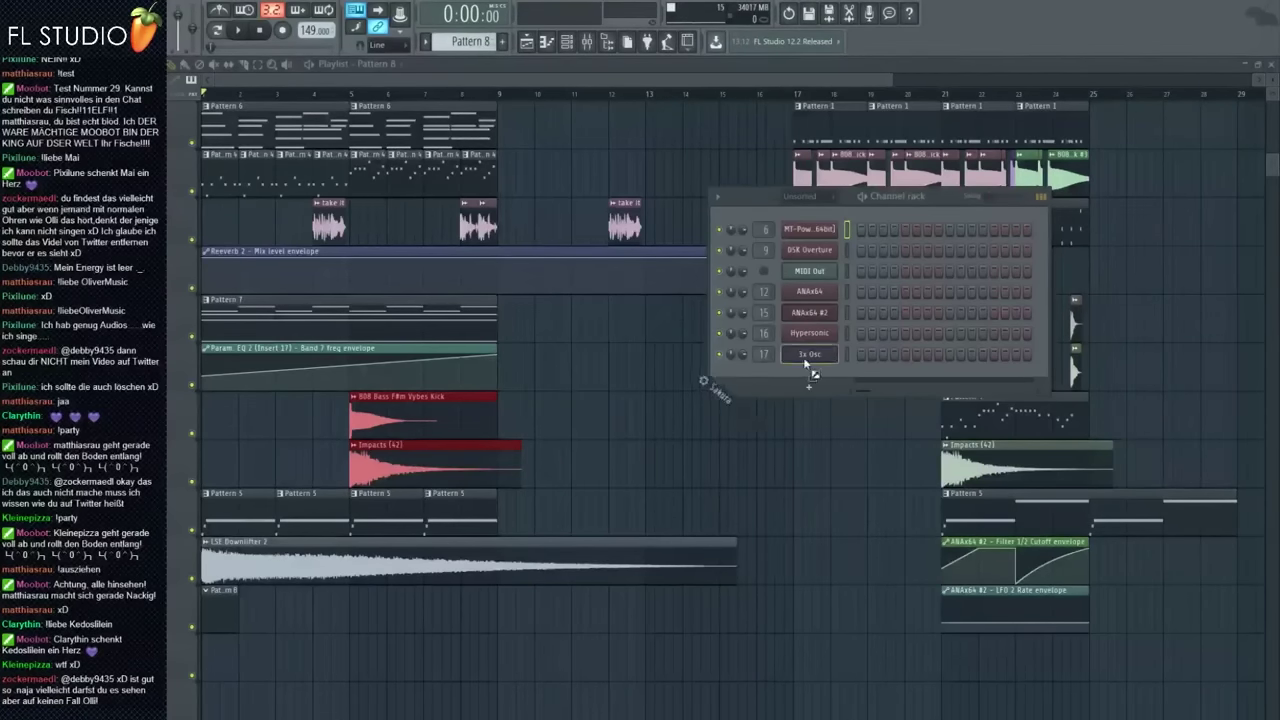
drag(808, 374, 809, 376)
click(485, 249)
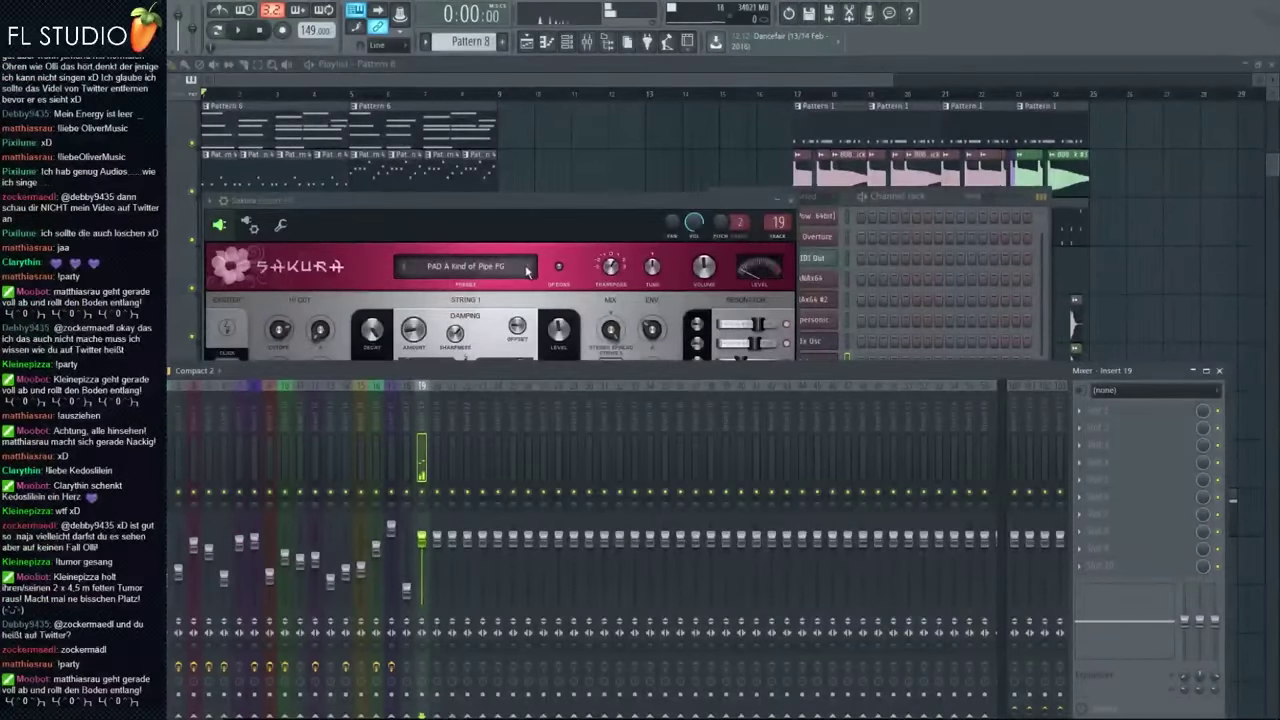
key(F12)
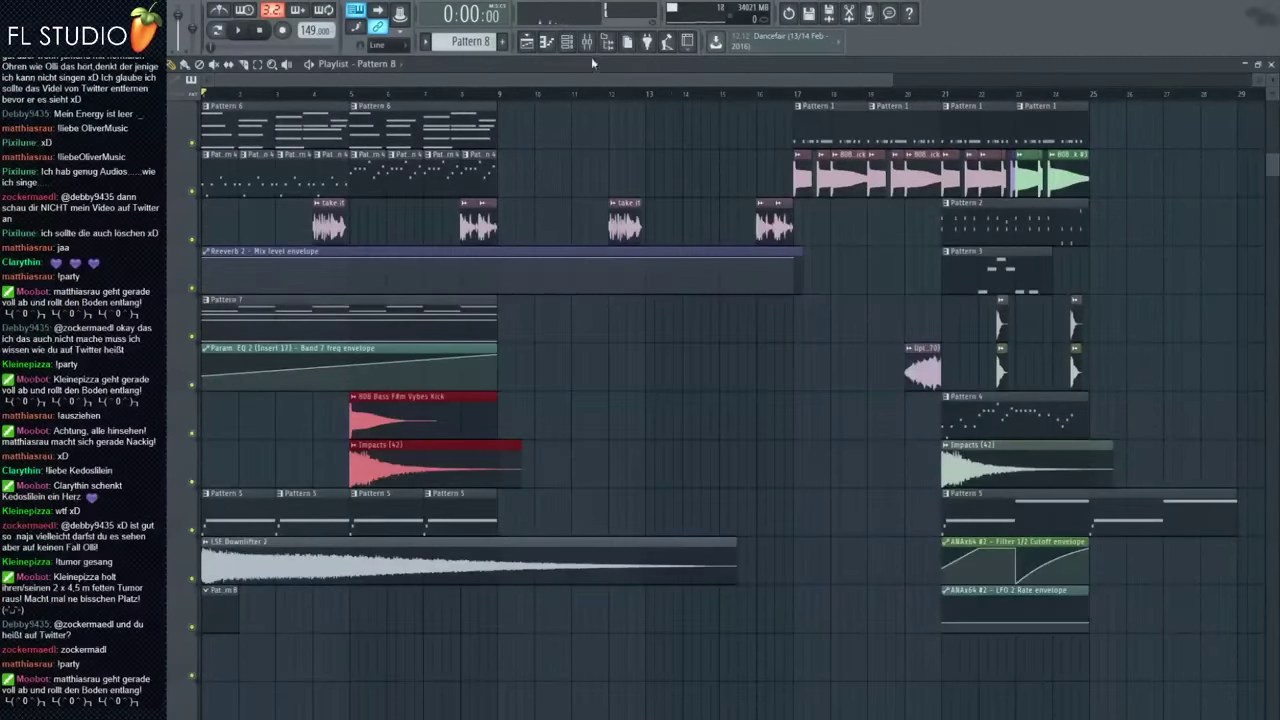
Draw a sustained Sakura note in Pattern 8 from bar 1 to bar 5 and play it back
click(546, 45)
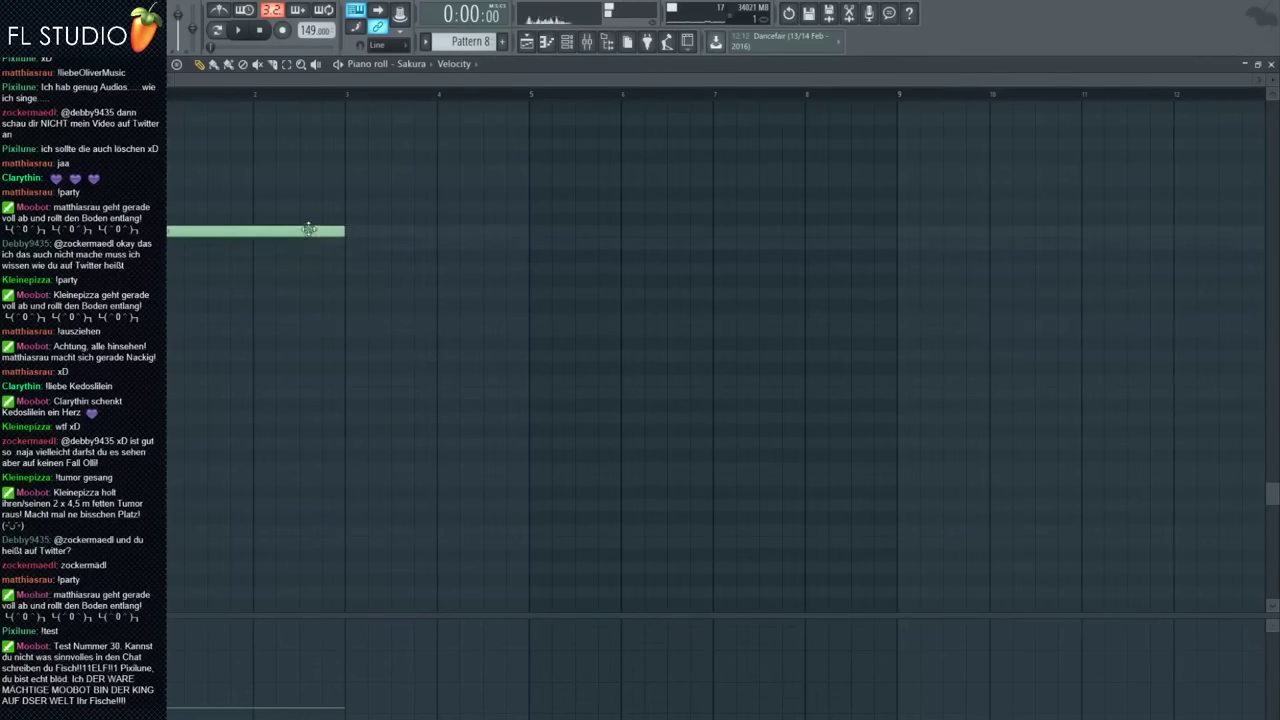
drag(343, 381, 486, 331)
key(space)
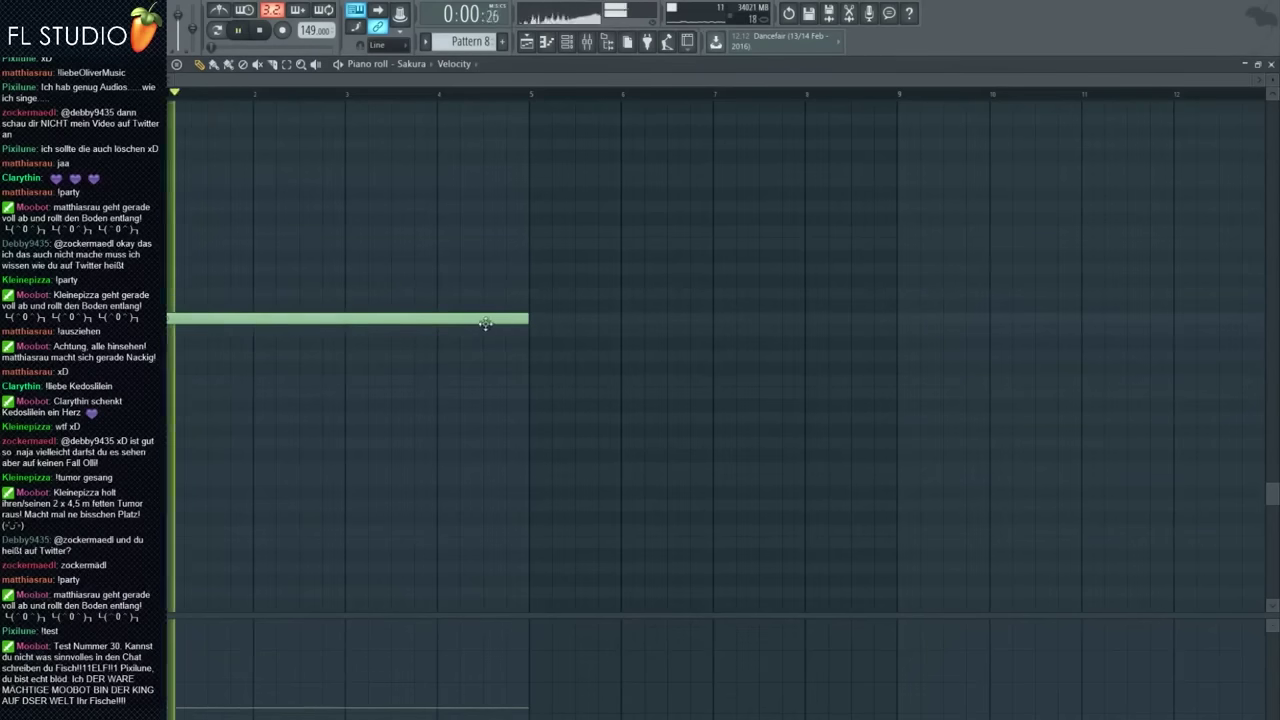
Add Fruity parametric EQ 2 to the fourth slot of mixer track 19 and boost band 6 into a wide peak
key(F9)
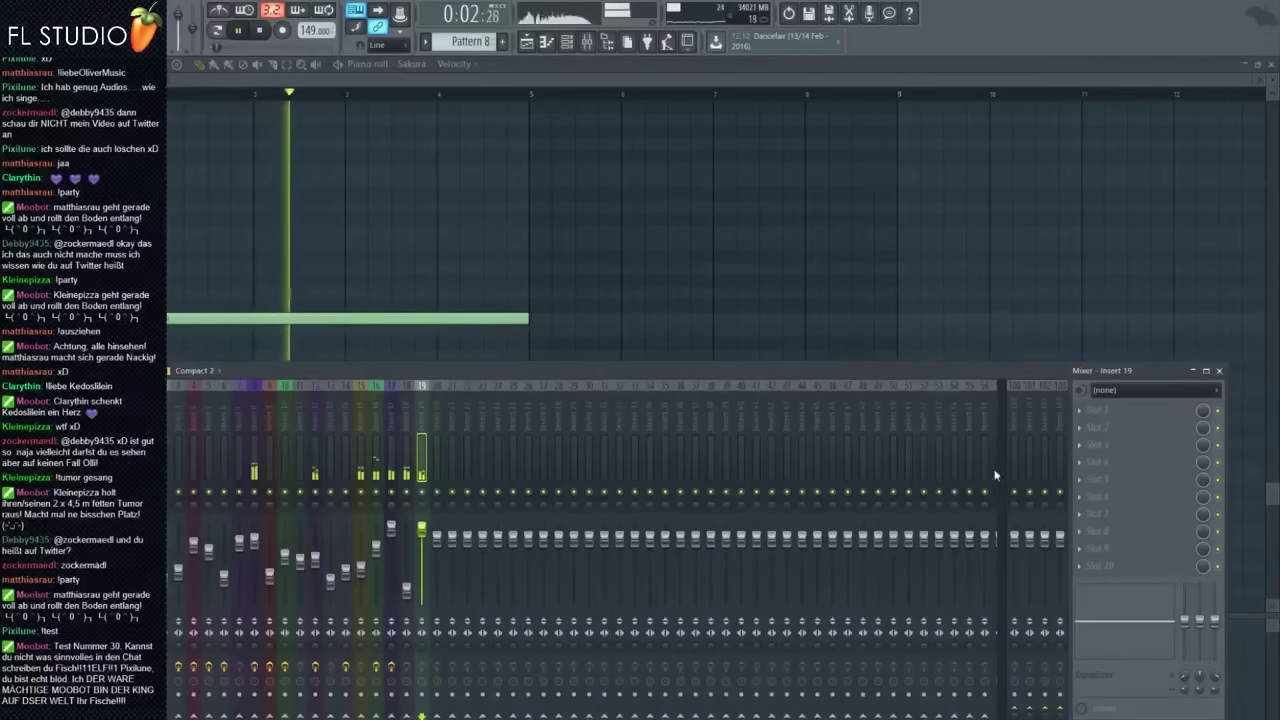
click(1093, 456)
click(923, 343)
key(space)
key(space)
drag(402, 294, 385, 245)
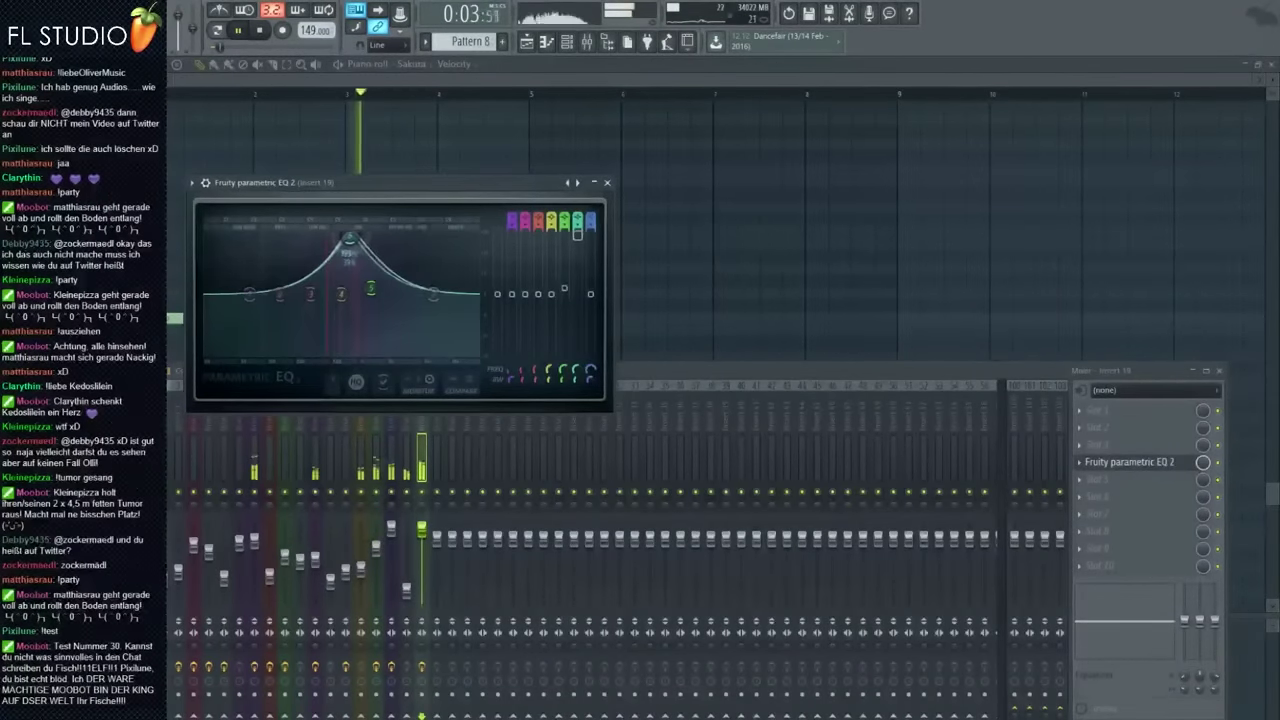
right_click(422, 168)
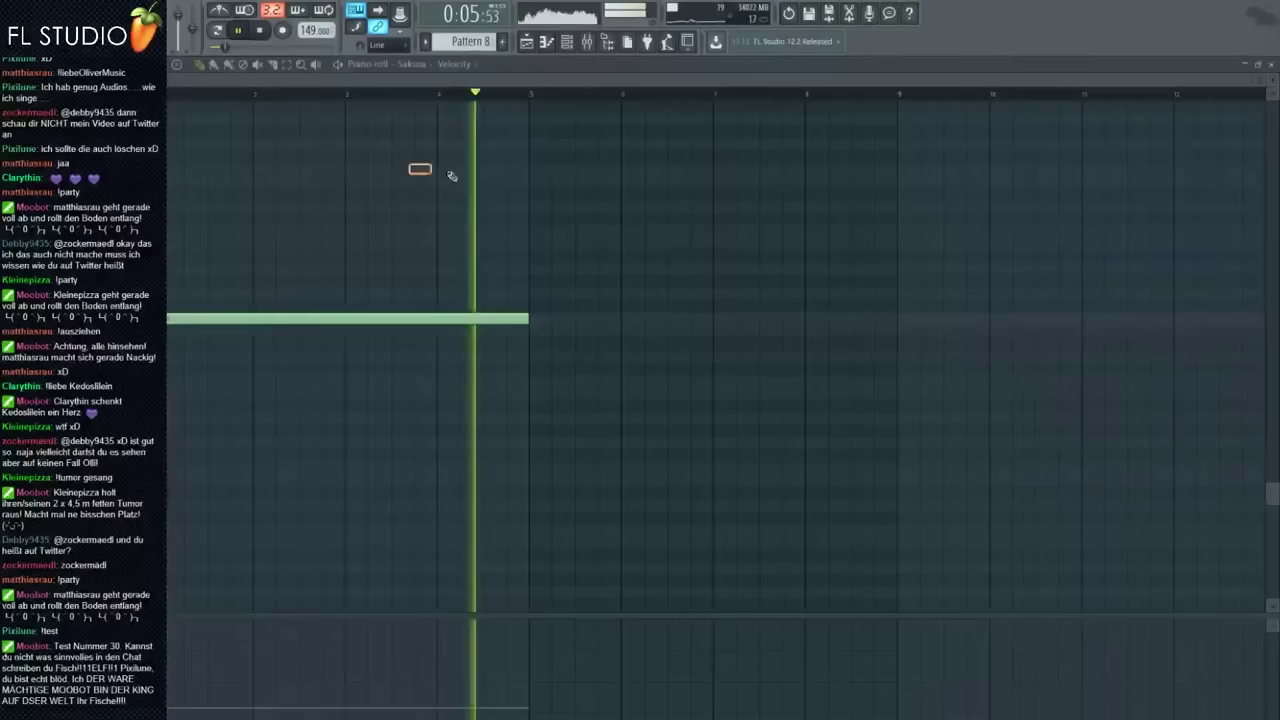
Add a higher four-bar Sakura note from bar 5 to bar 9 and play from its start
key(space)
drag(530, 294, 514, 188)
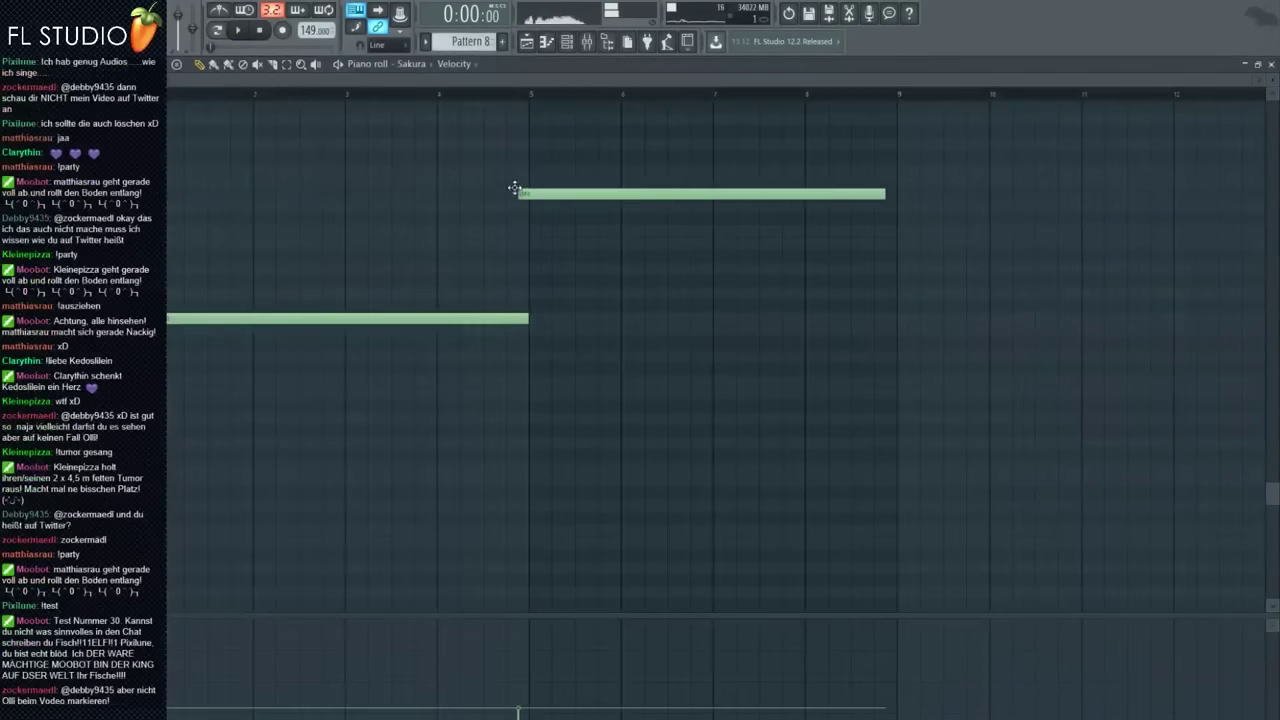
click(518, 97)
key(space)
key(space)
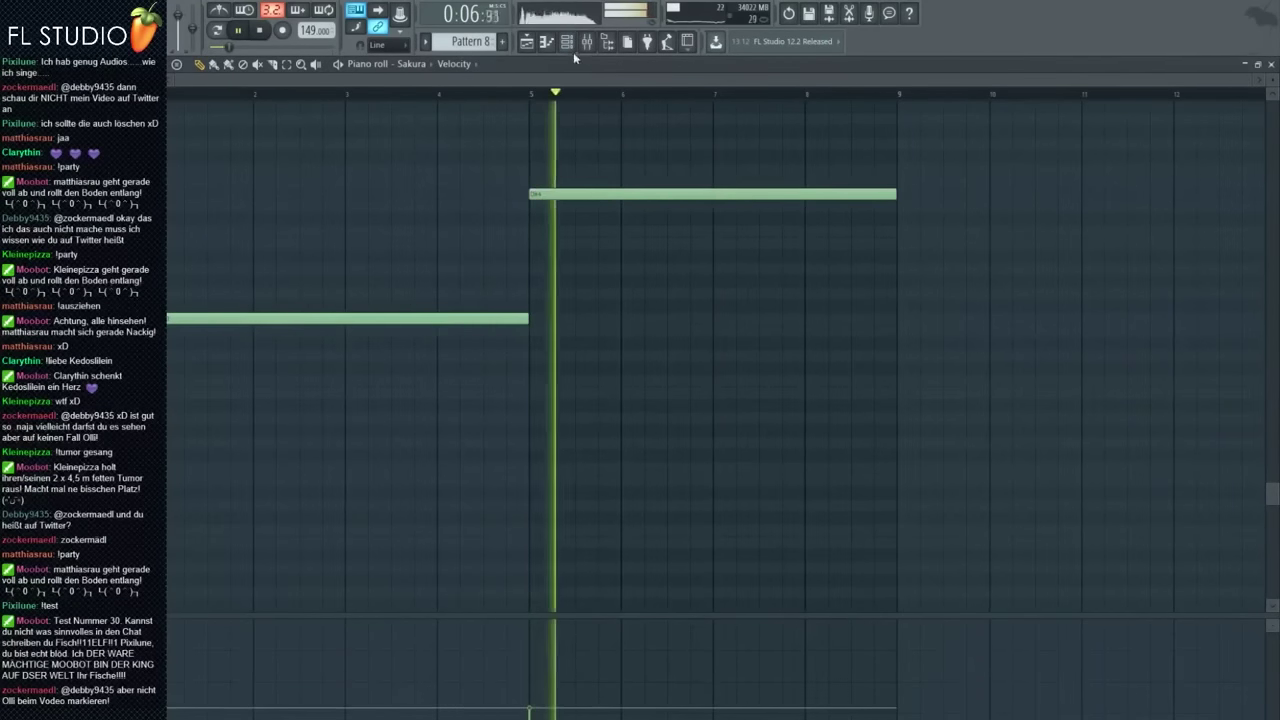
Raise the velocity of the Sakura note at bar 5 and move it up two semitones while auditioning it
click(587, 42)
click(548, 197)
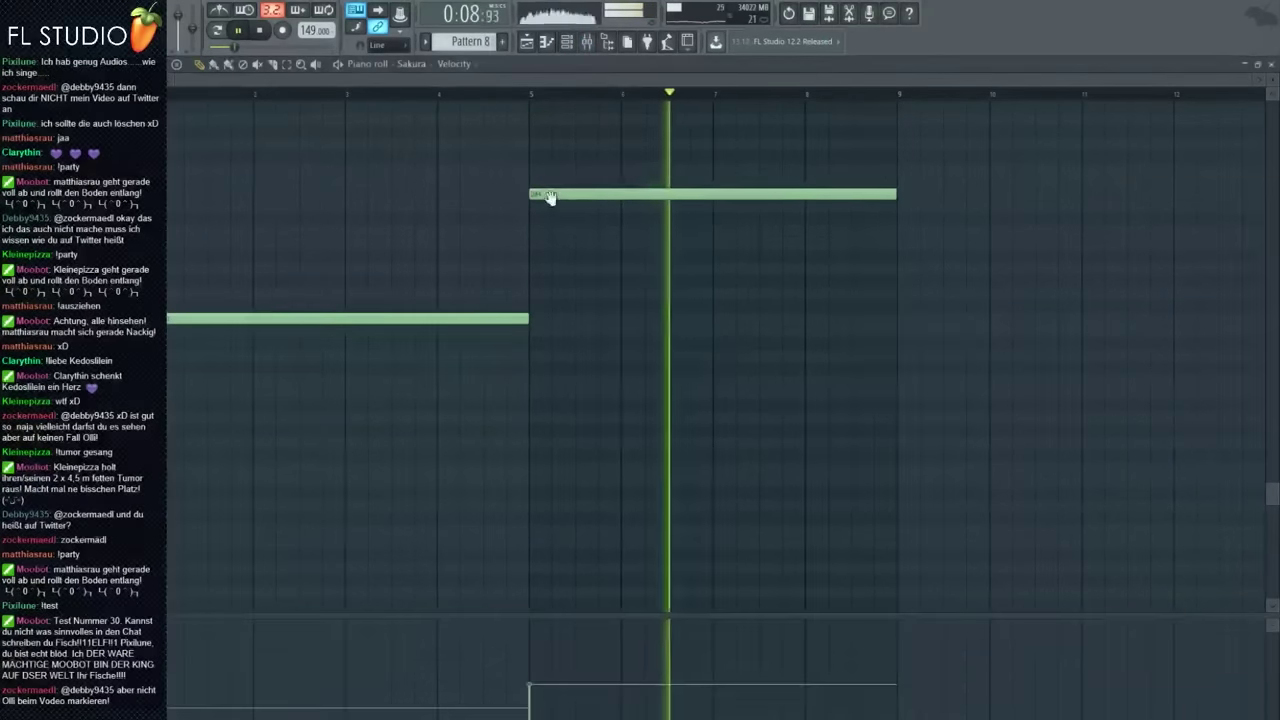
scroll(549, 197, up, 3)
key(space)
key(space)
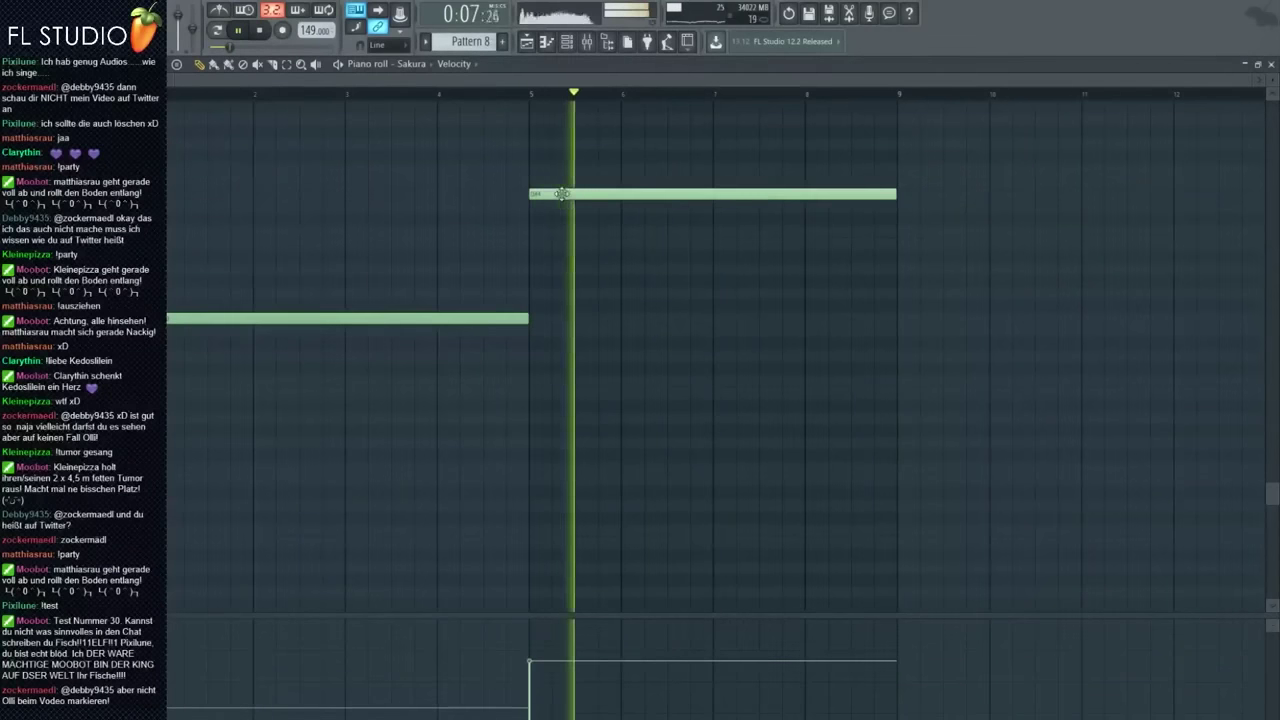
key(space)
key(space)
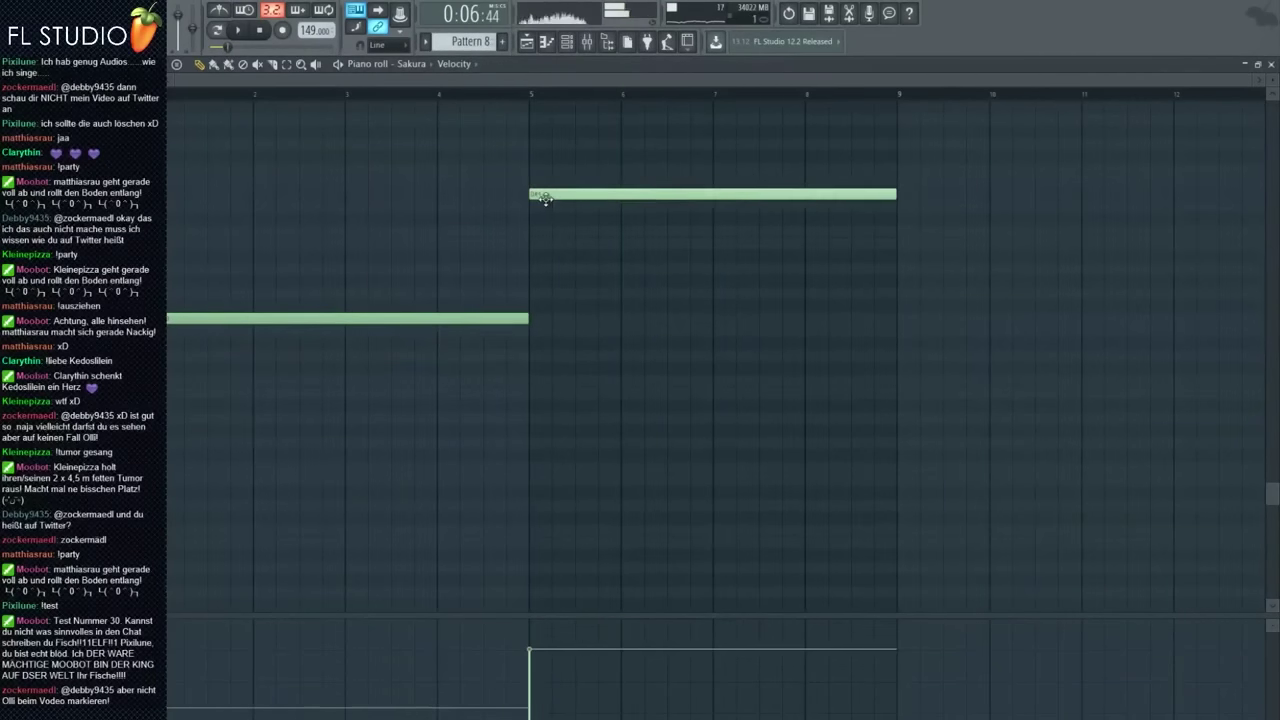
drag(541, 191, 538, 169)
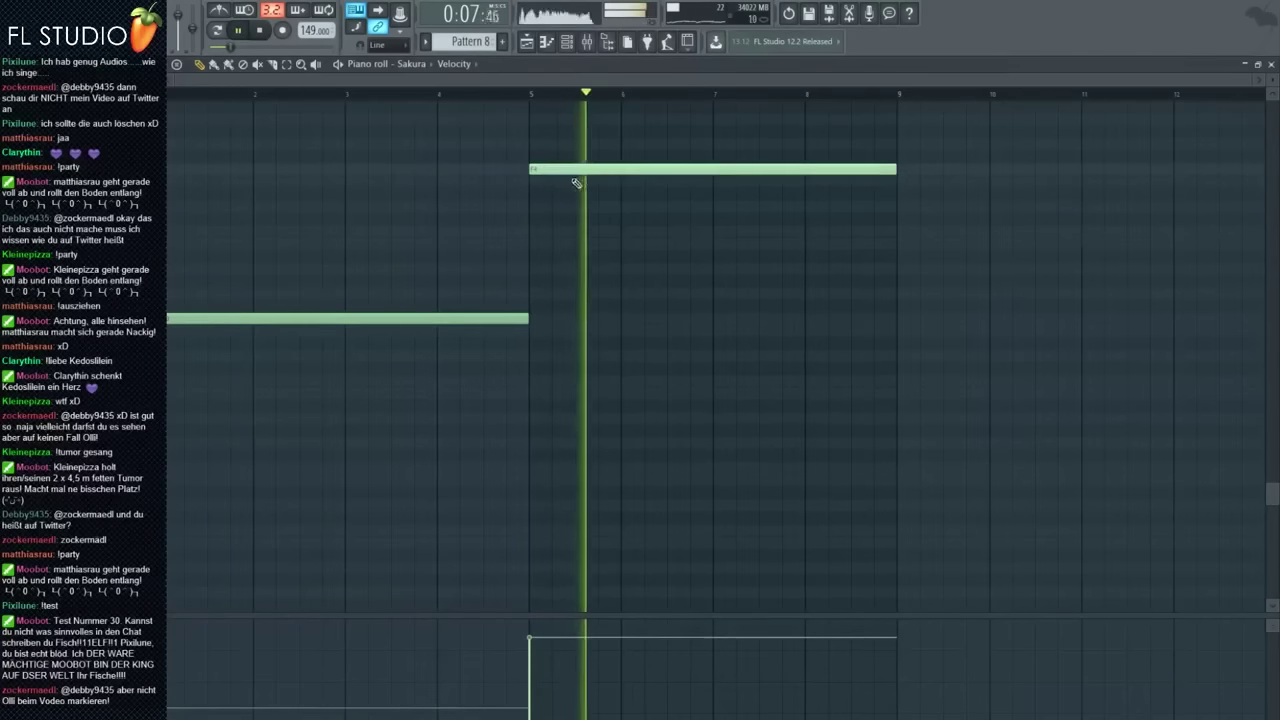
scroll(570, 120, up, 3)
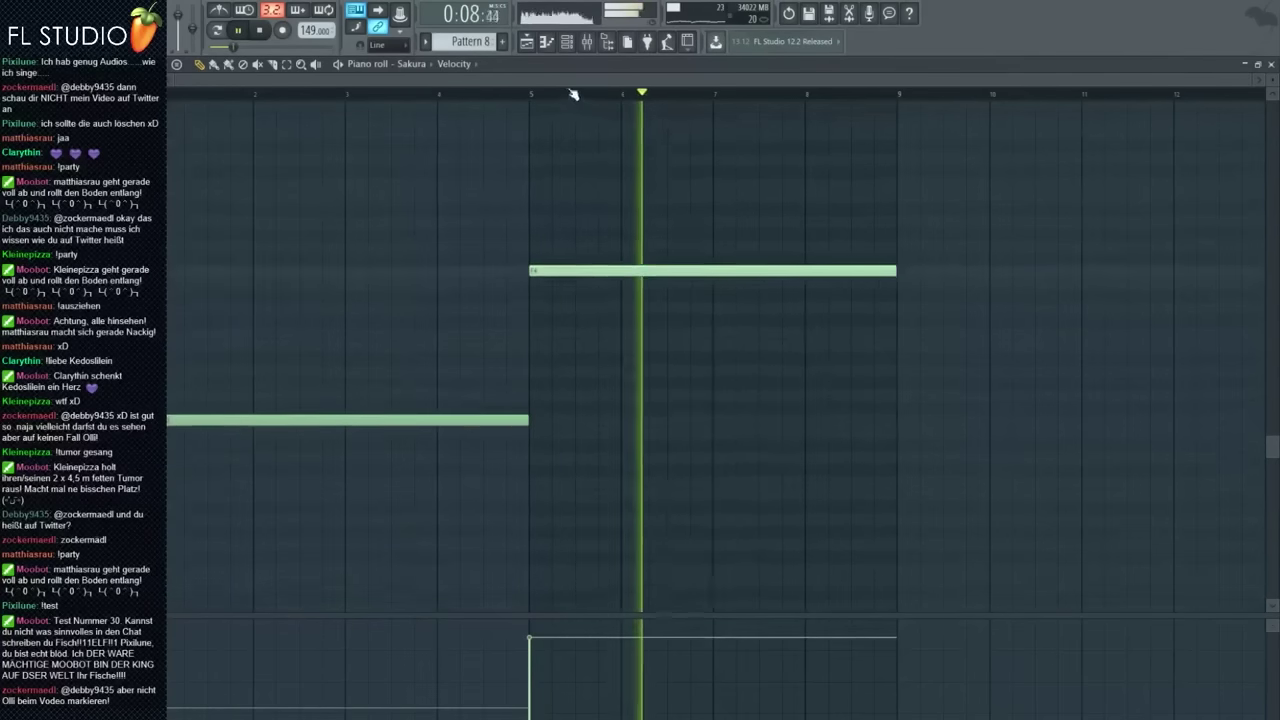
Adjust the band 6 peak of the EQ on mixer track 19 and create an automation clip for its frequency
click(526, 41)
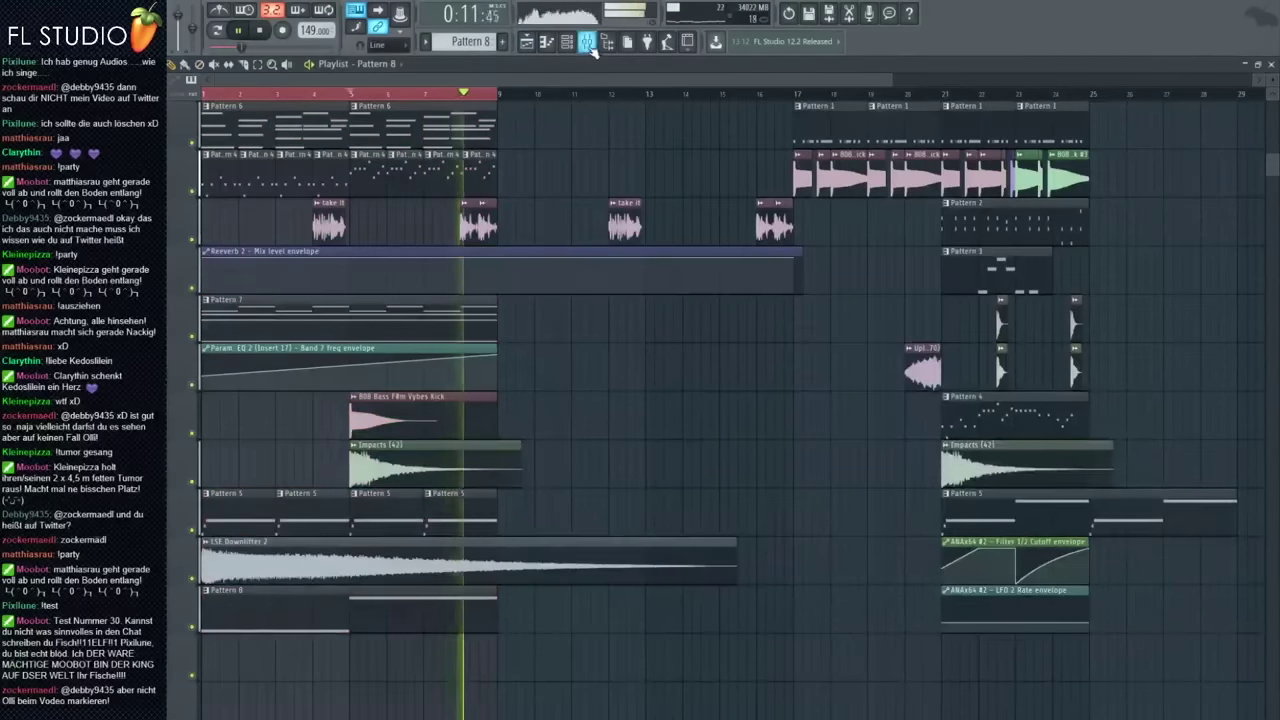
click(586, 41)
click(1110, 462)
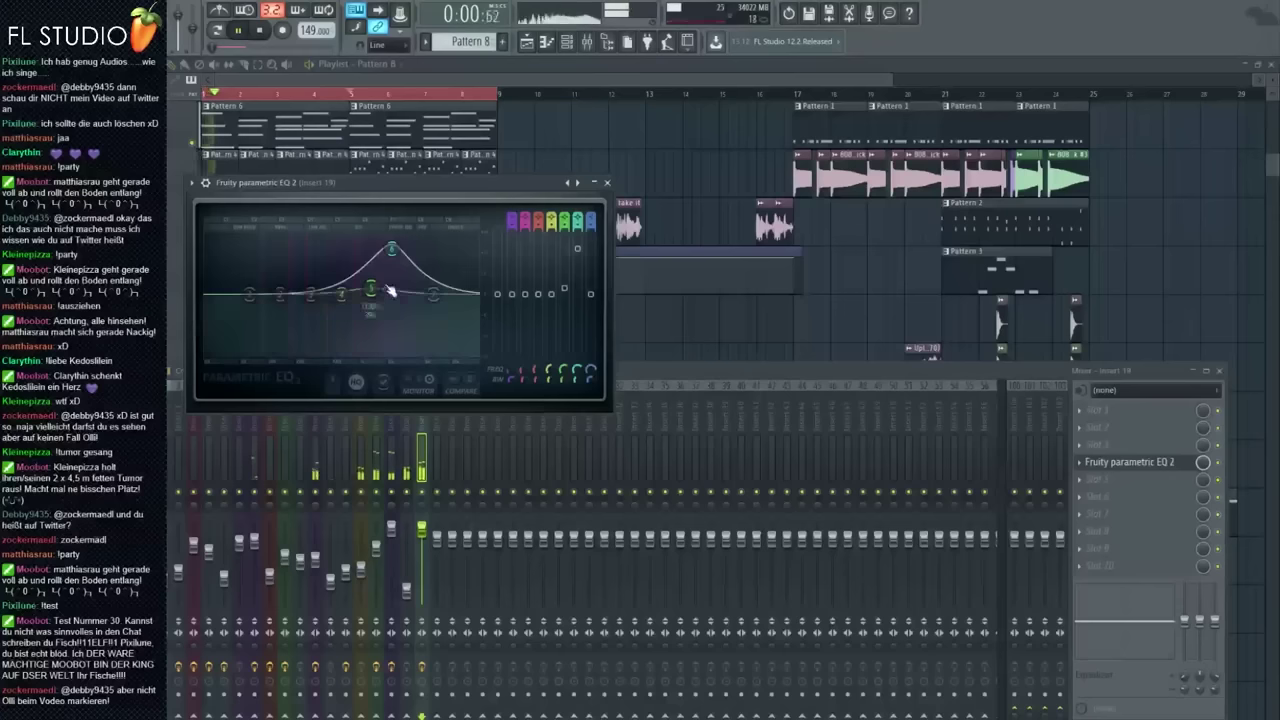
drag(364, 246, 383, 246)
right_click(576, 372)
click(620, 440)
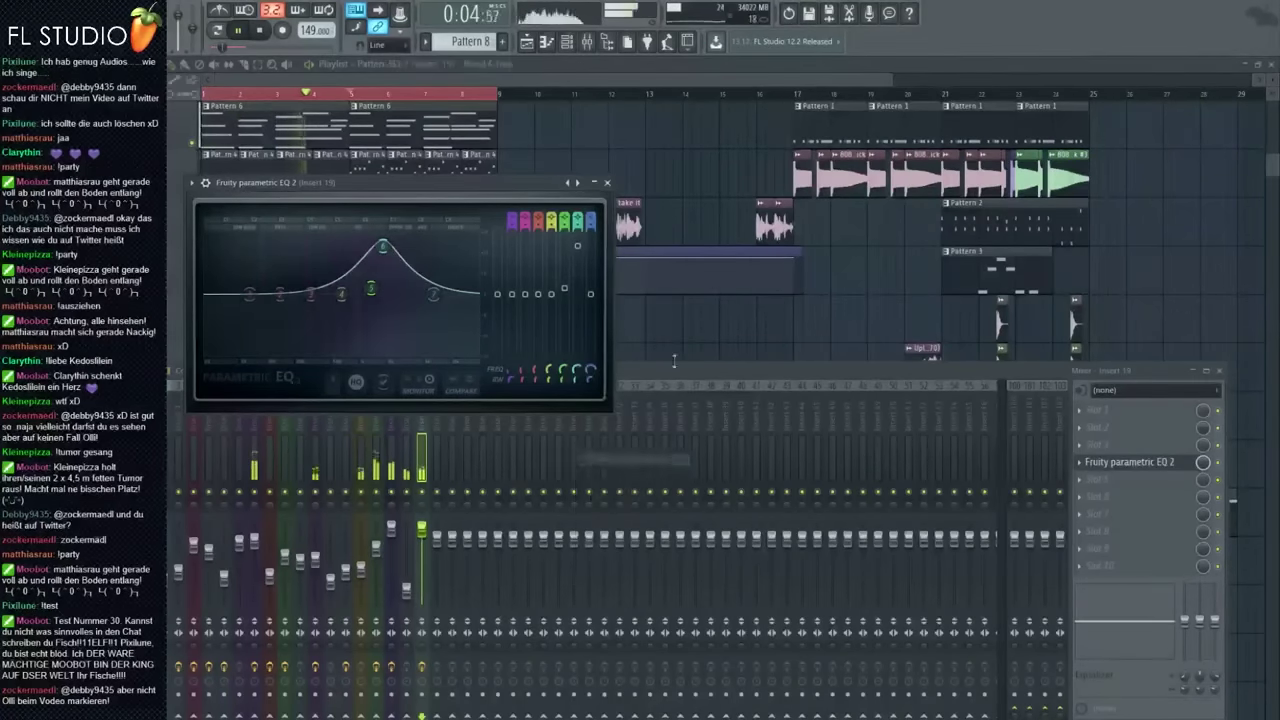
Shape the Band 6 freq envelope with a point at bar 5, peaks at bars 7 and 8, and a dip between them
ctrl+scroll(380, 584, up, 1)
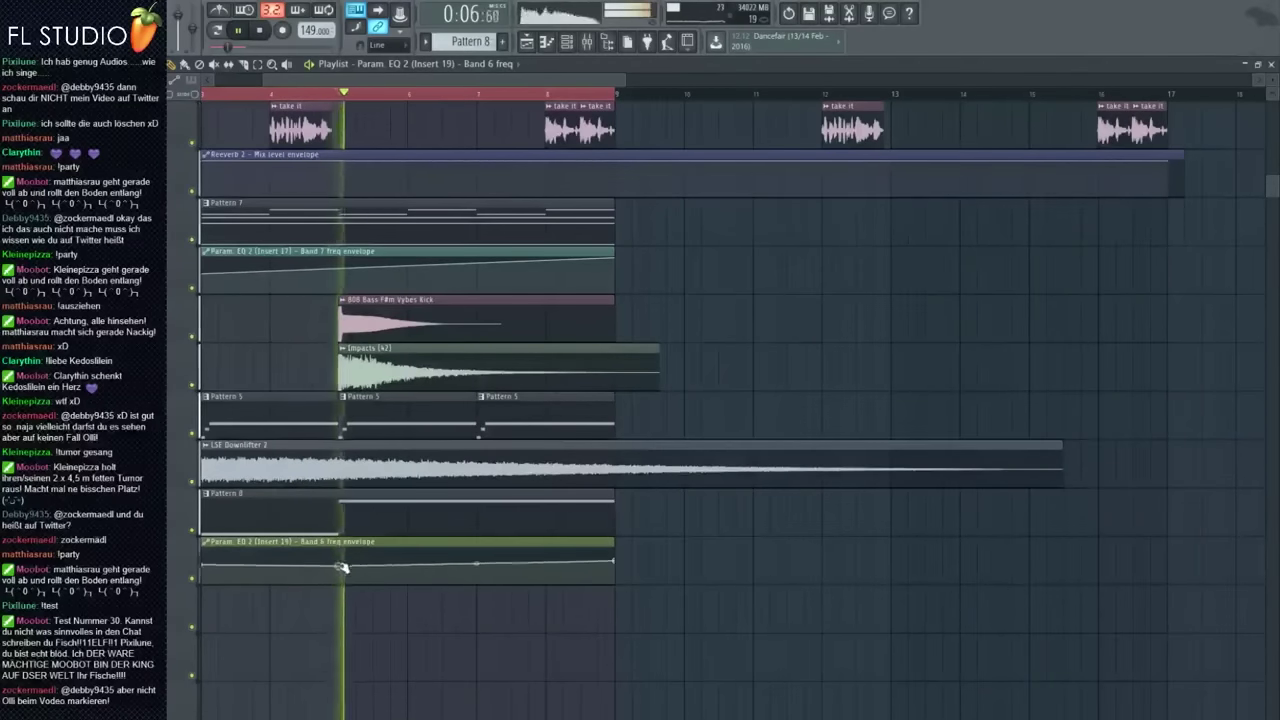
drag(469, 566, 476, 555)
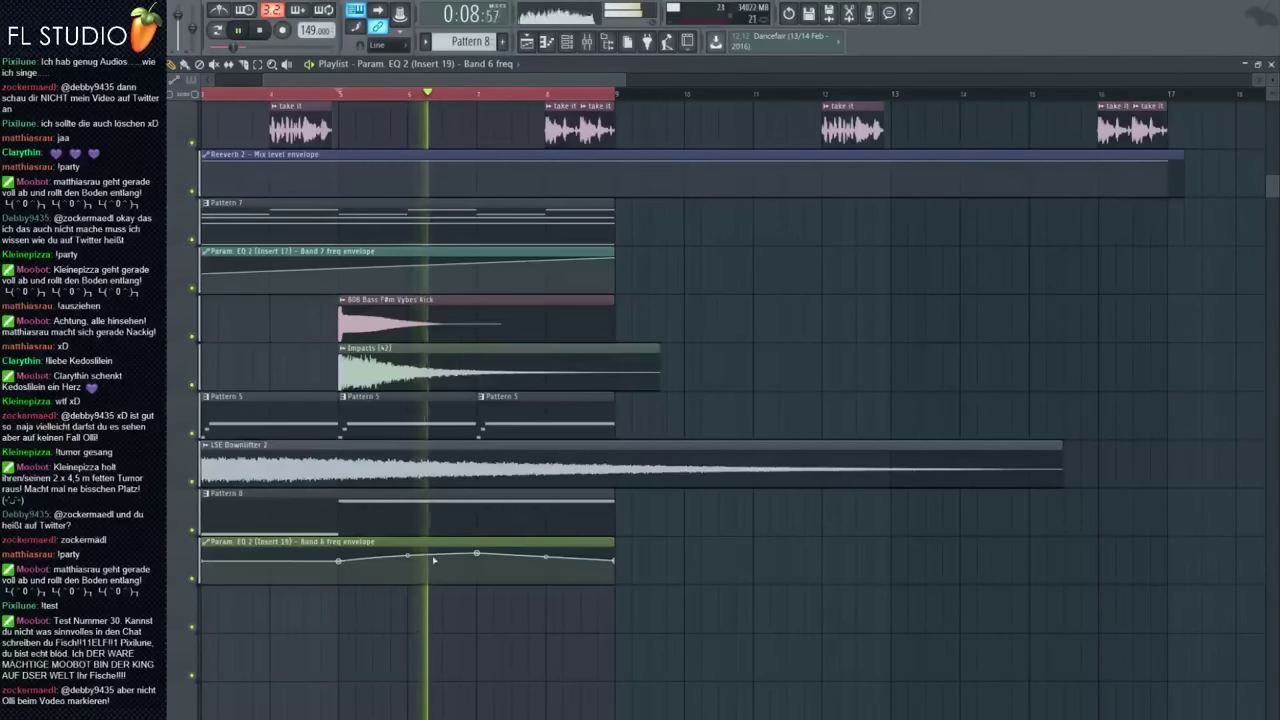
drag(615, 561, 597, 561)
right_click(511, 562)
right_click(547, 553)
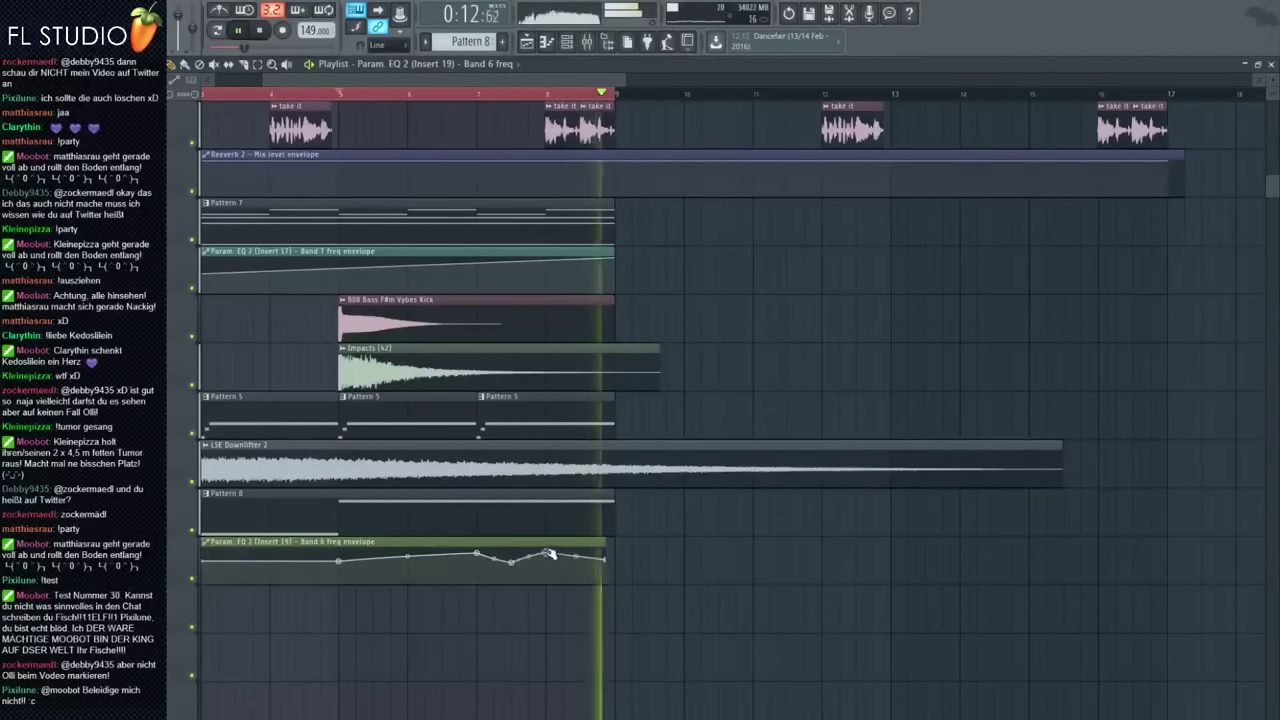
Extend the Band 6 freq envelope to bar 9 and solo its track together with the Pattern 8 track
scroll(450, 104, up, 3)
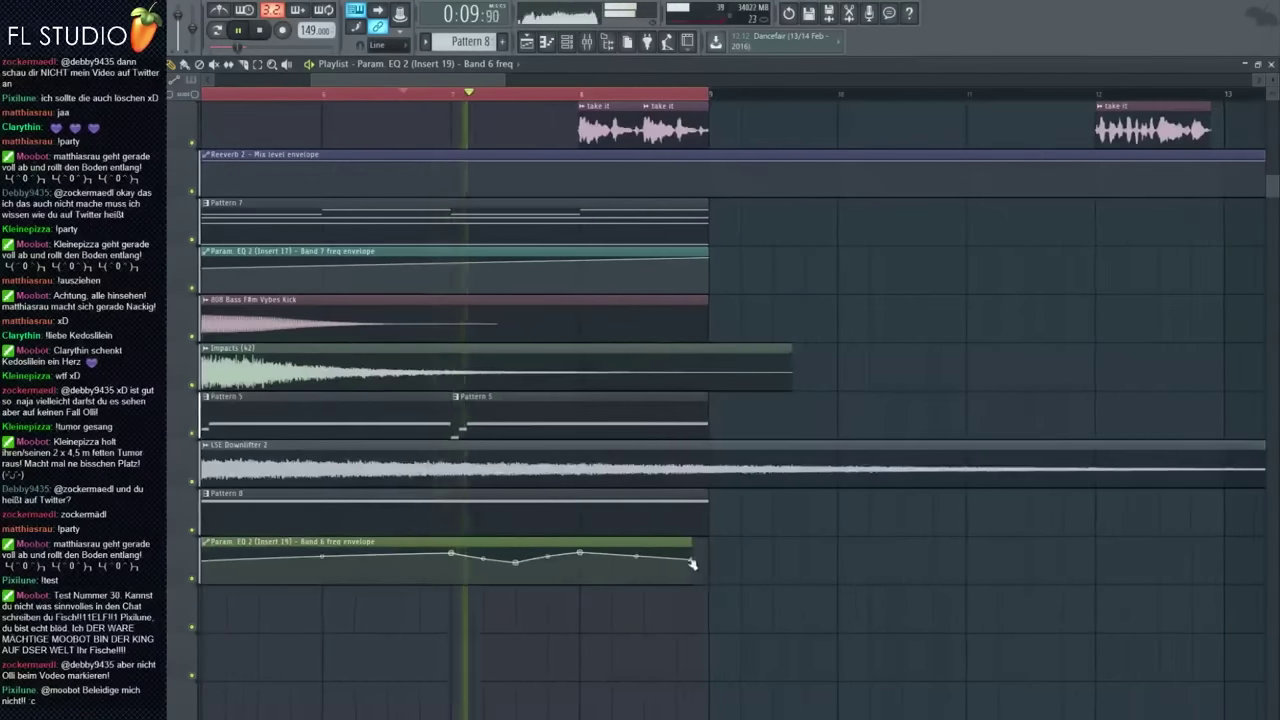
drag(277, 497, 194, 586)
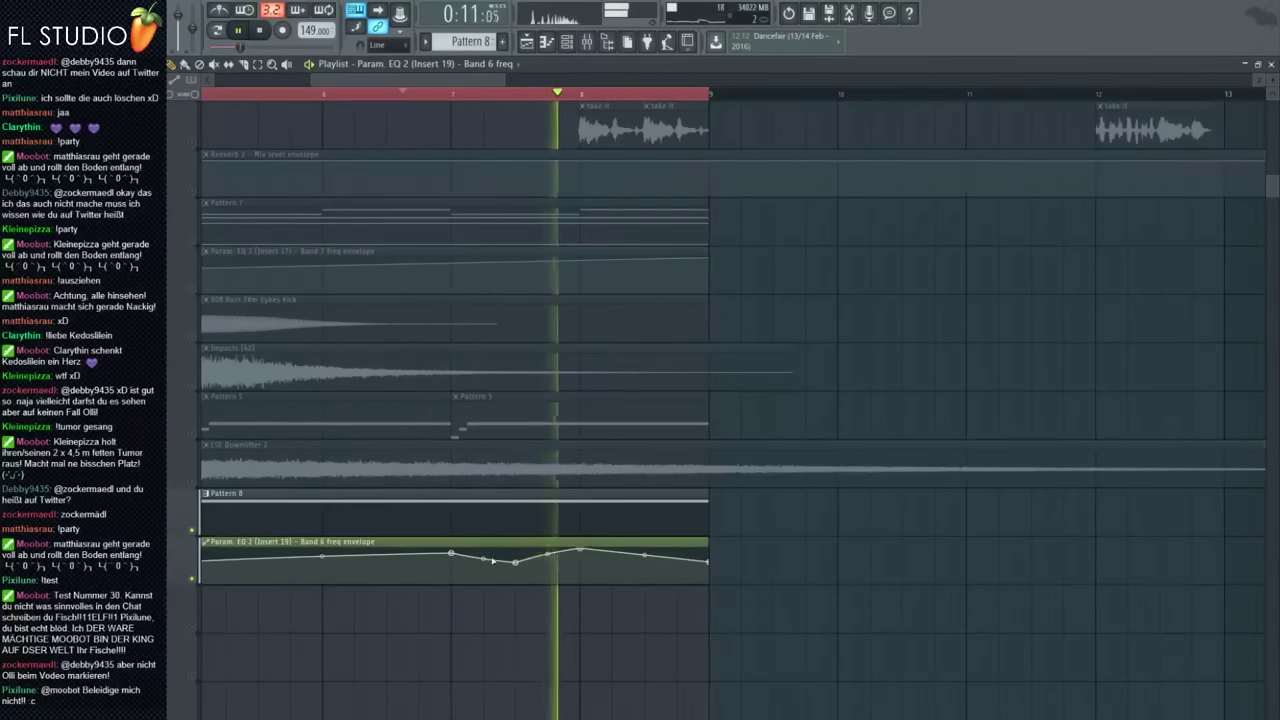
scroll(448, 490, down, 4)
scroll(317, 348, up, 4)
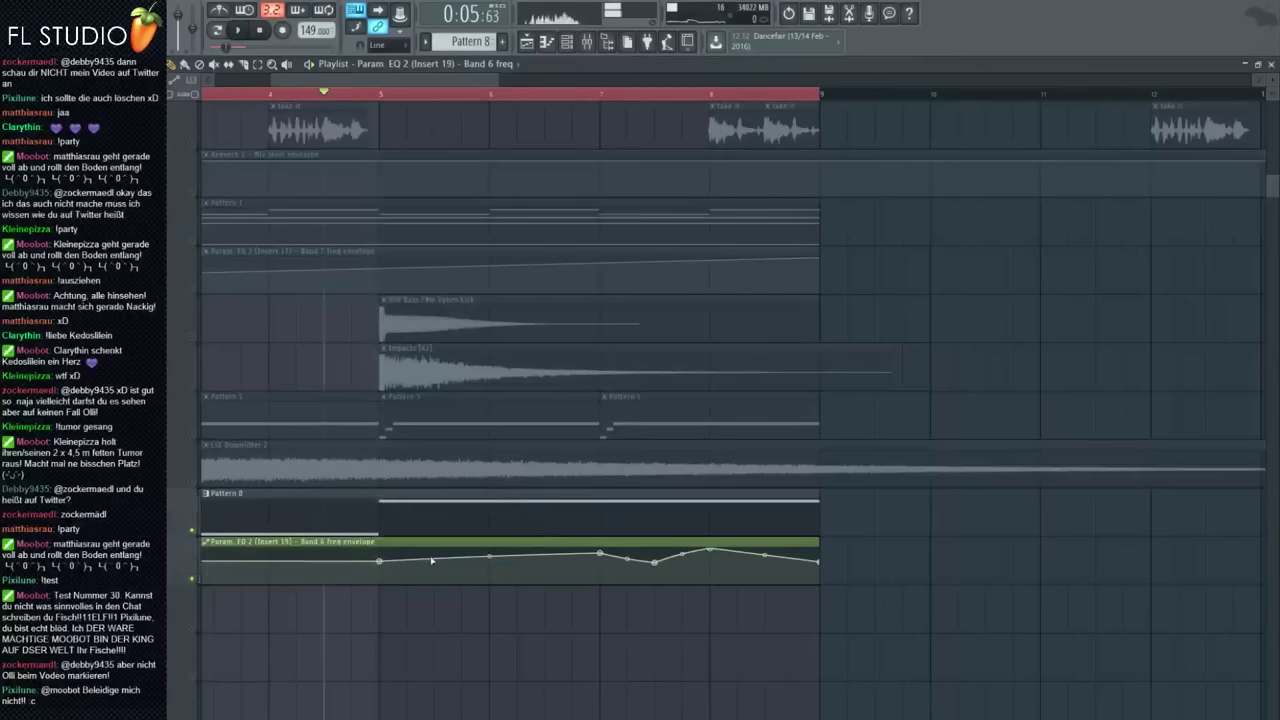
Reshape the Band 6 freq envelope into four even rises and falls, one per bar, between bars 5 and 9
right_click(489, 562)
right_click(546, 550)
drag(601, 552, 709, 567)
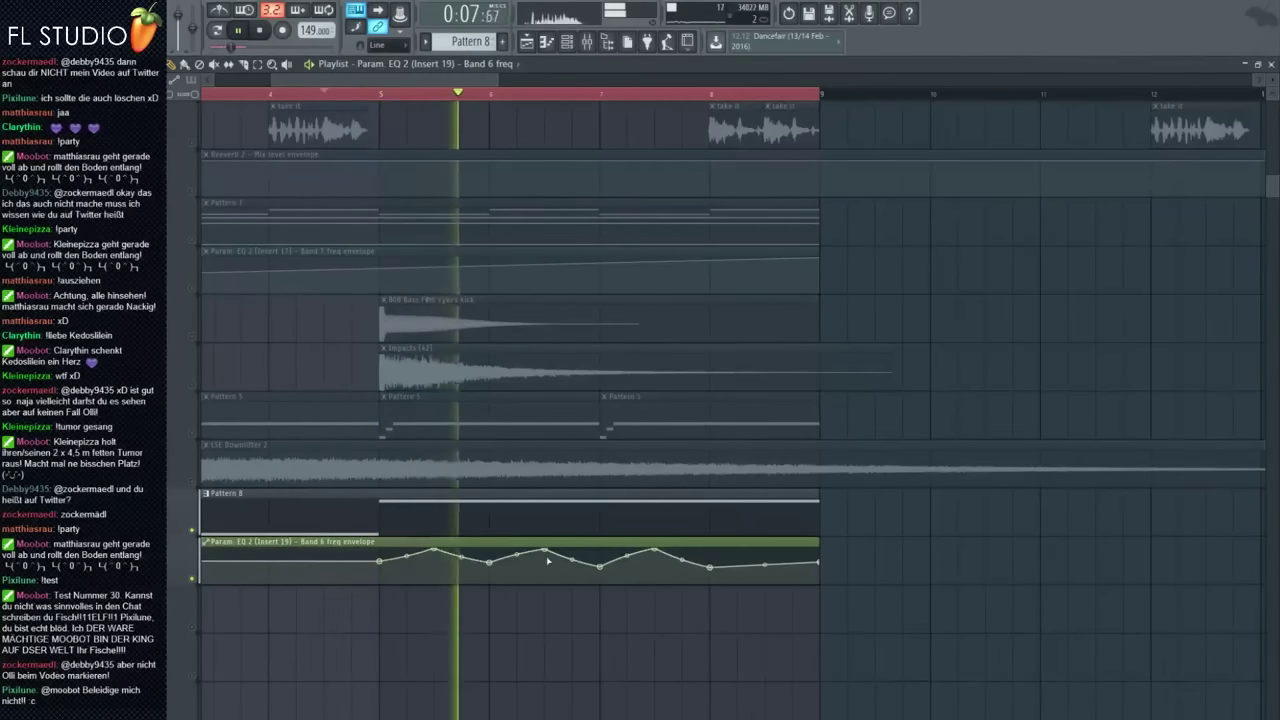
drag(764, 565, 764, 549)
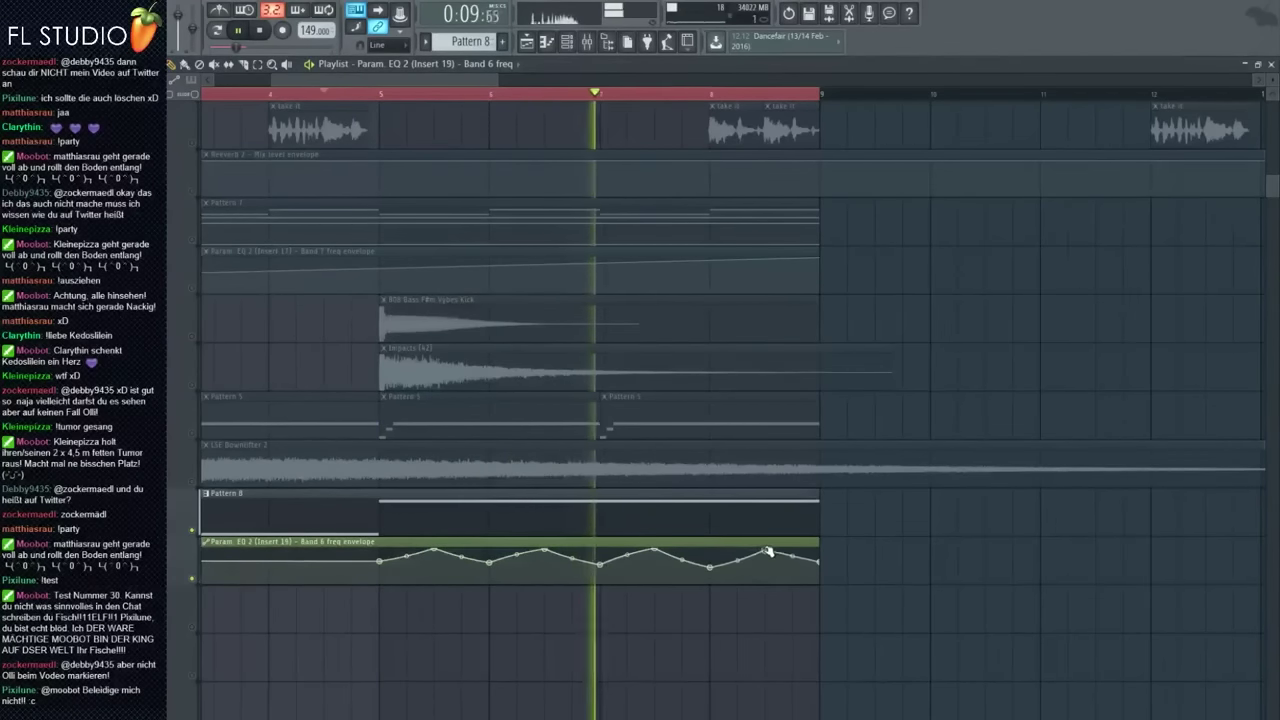
Unmute all the other playlist tracks and play the intro with the full arrangement
key(space)
right_click(194, 485)
key(space)
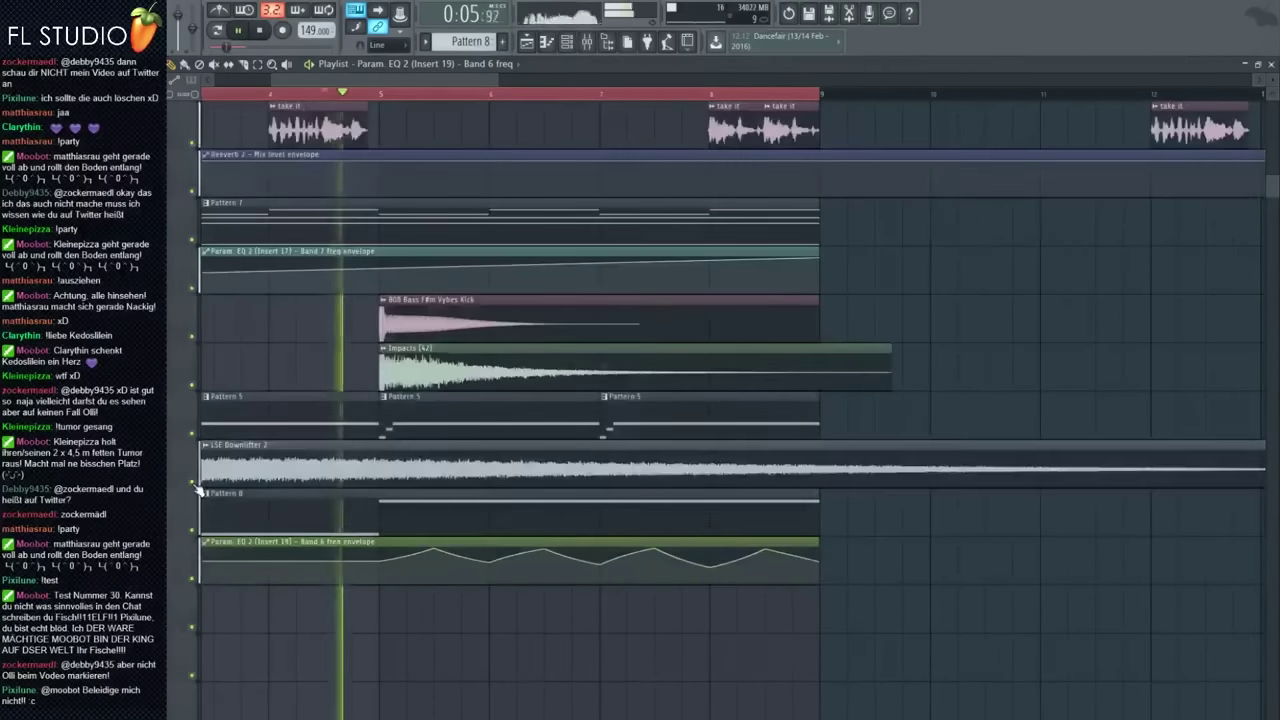
scroll(393, 628, down, 3)
scroll(400, 630, down, 1)
scroll(391, 628, up, 4)
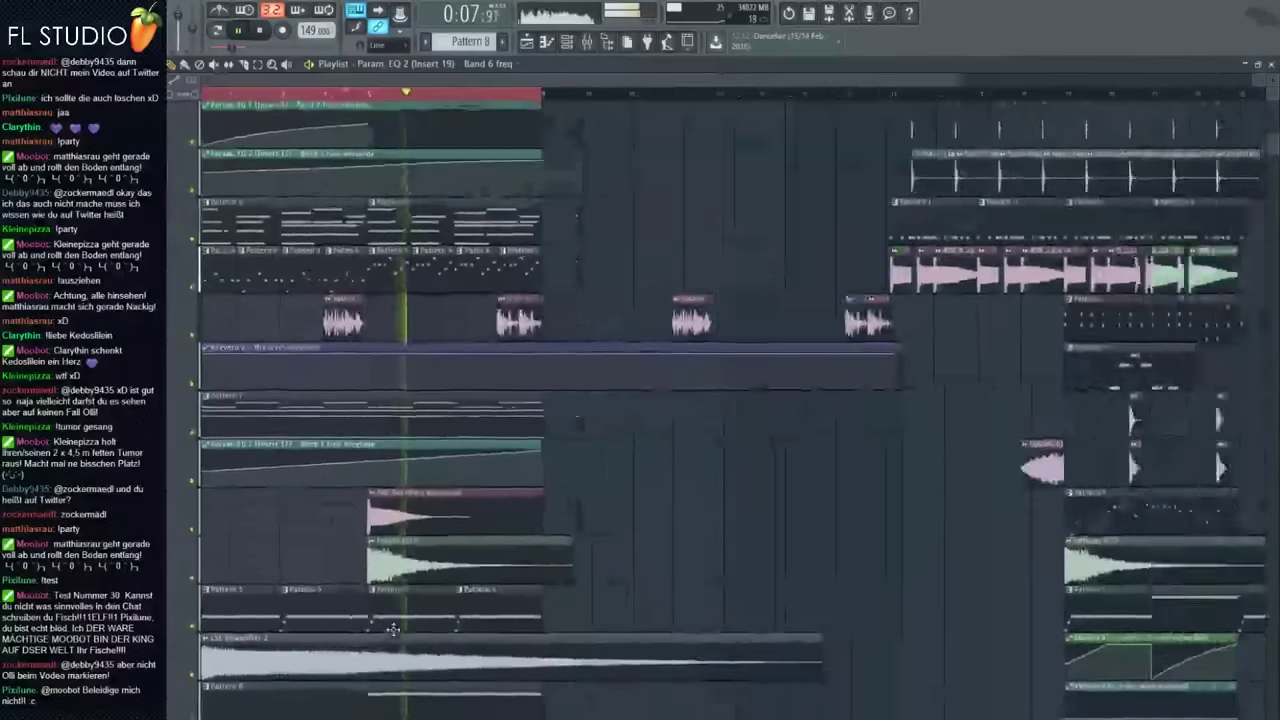
scroll(391, 628, down, 3)
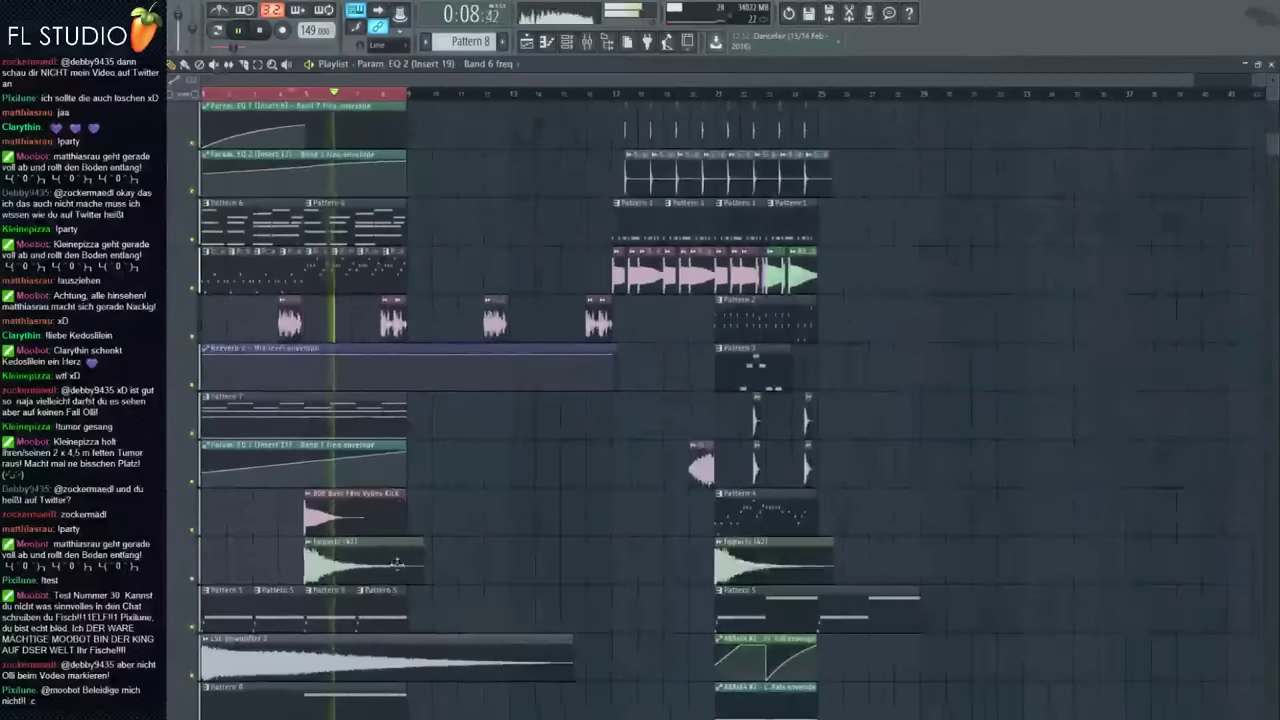
Clear the time selection and copy the Pattern 6, Pattern 4, Pattern 7 and Pattern 5 clips from bars 1–8 to start again at bar 9
ctrl+click(258, 93)
scroll(358, 210, up, 3)
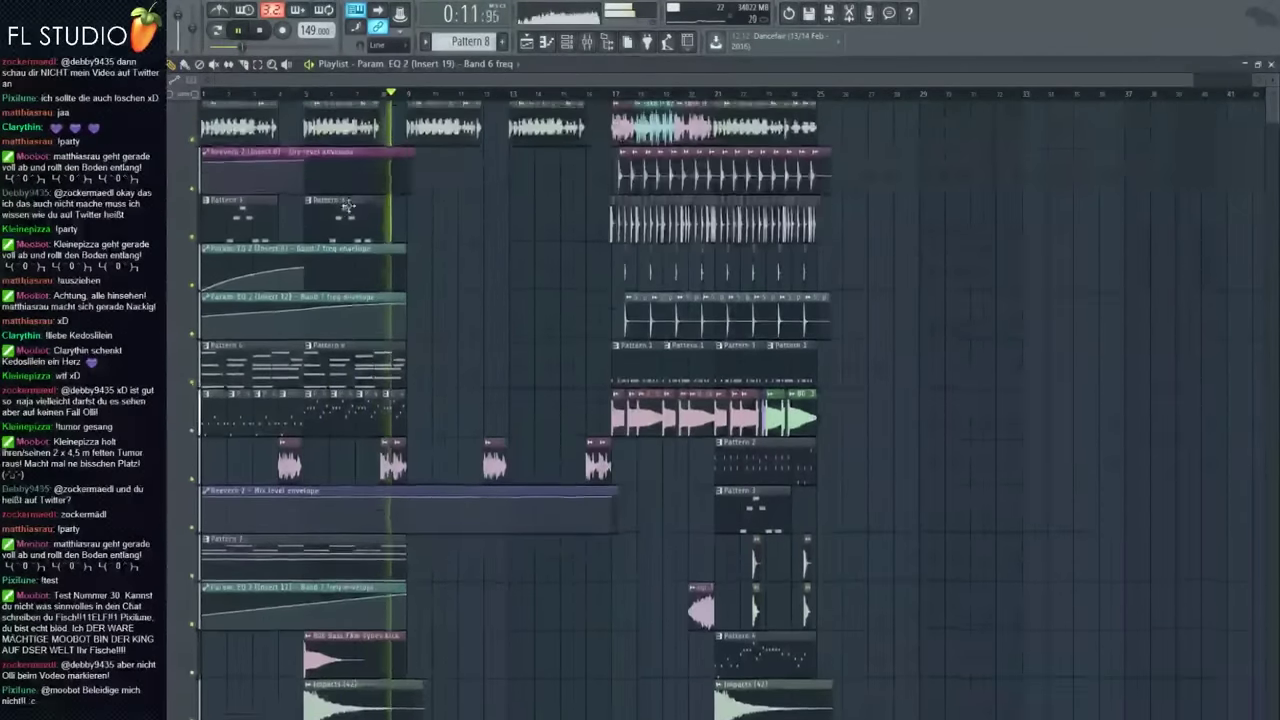
click(384, 95)
scroll(394, 195, down, 1)
key(space)
drag(413, 316, 462, 316)
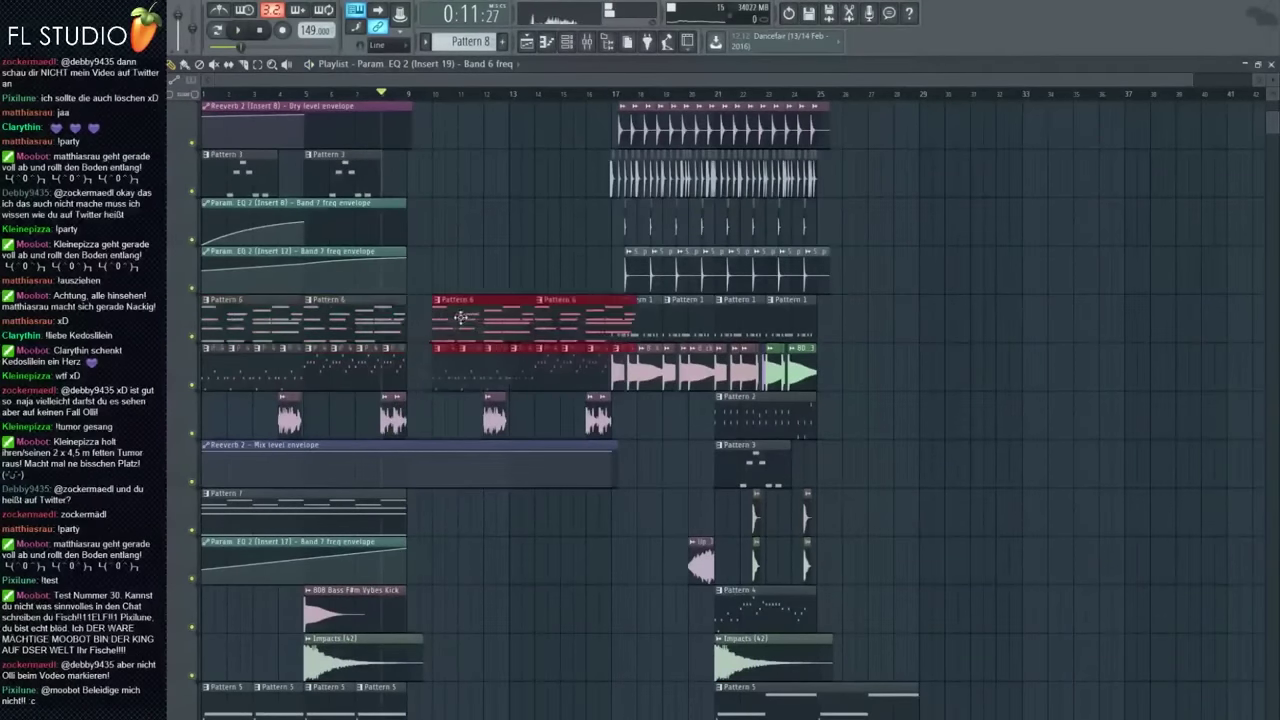
scroll(450, 365, down, 3)
drag(311, 366, 439, 372)
key(space)
scroll(488, 378, down, 4)
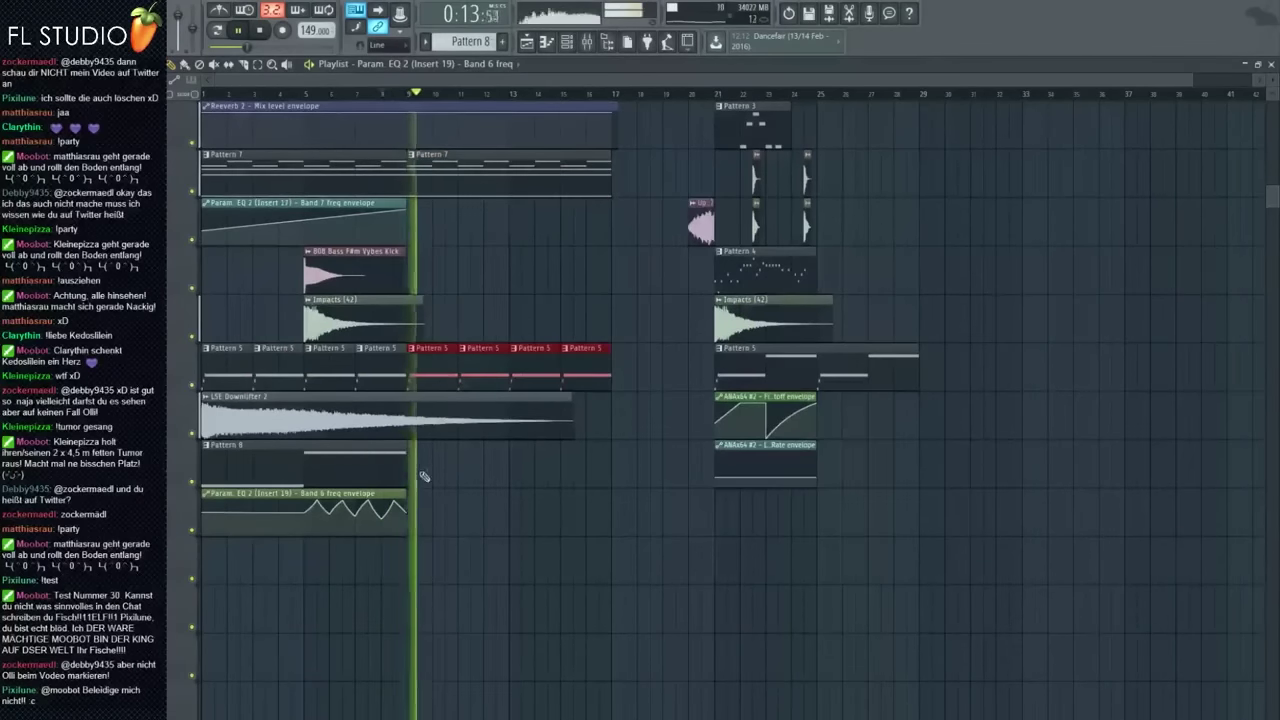
Select bars 9 to 17 on the playlist timeline and play from the start of that range
scroll(480, 400, up, 3)
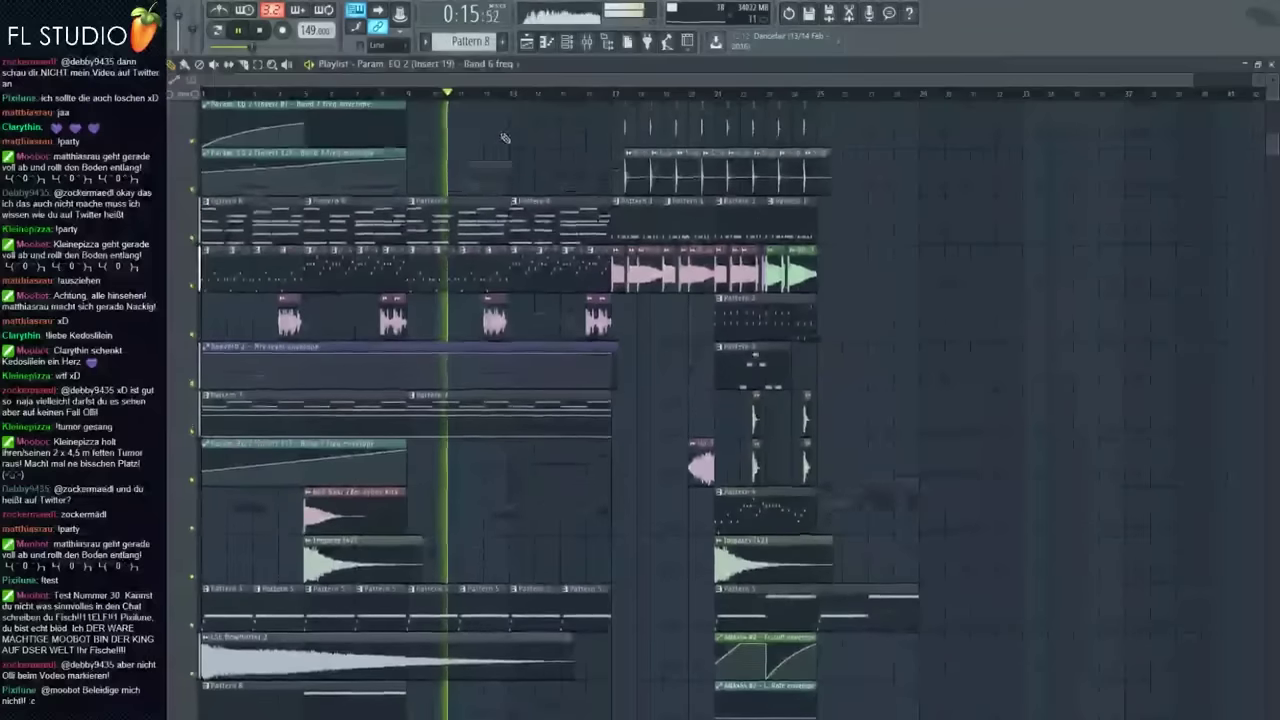
scroll(410, 101, up, 3)
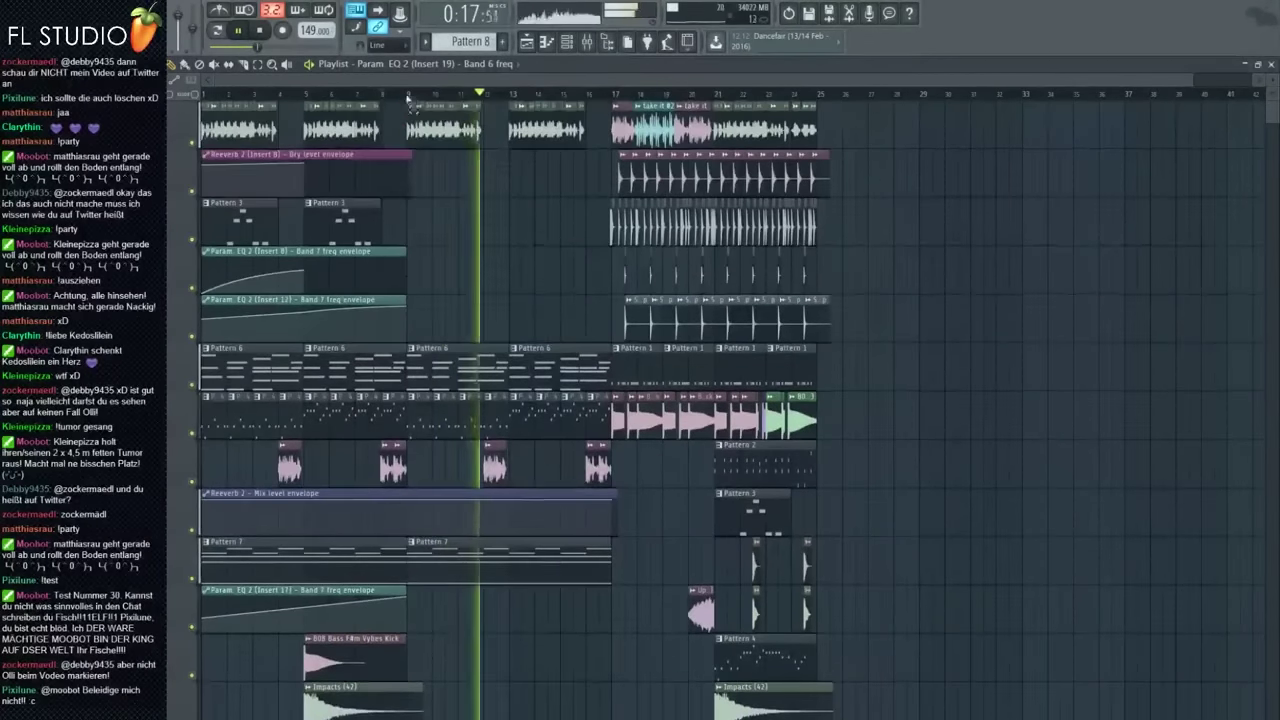
drag(410, 98, 609, 97)
ctrl+click(486, 271)
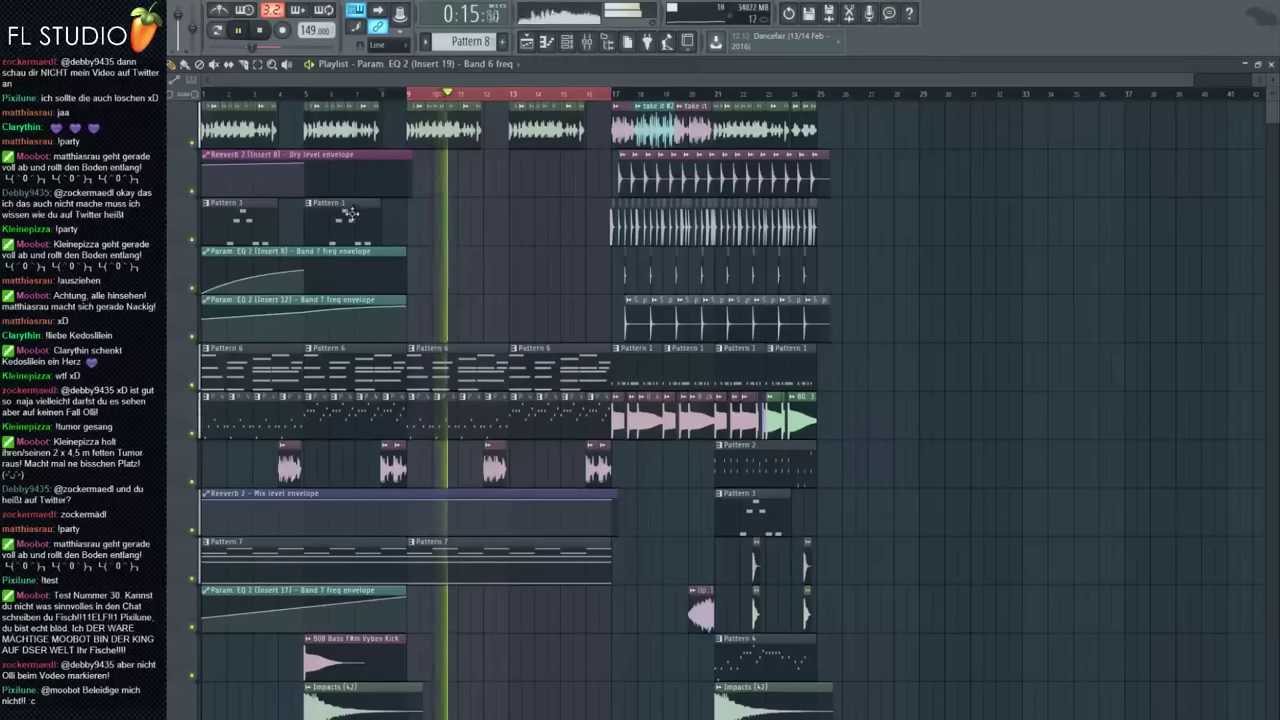
scroll(420, 295, up, 3)
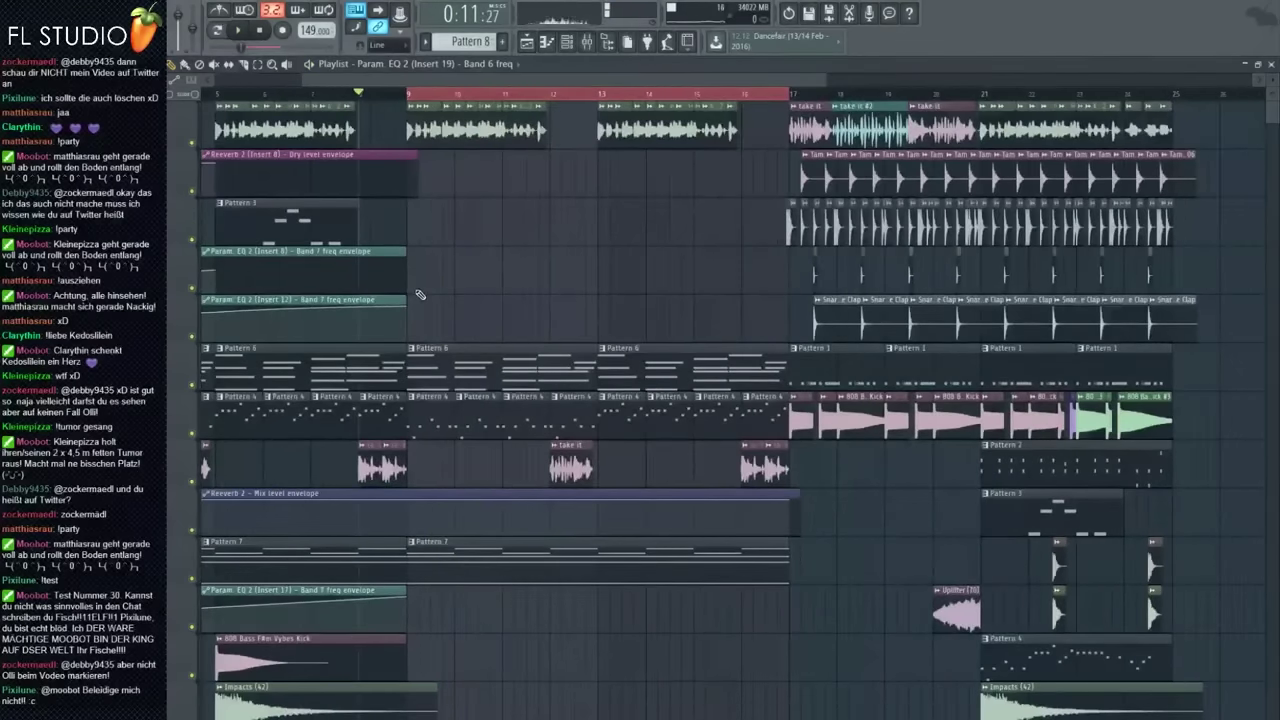
scroll(565, 241, down, 3)
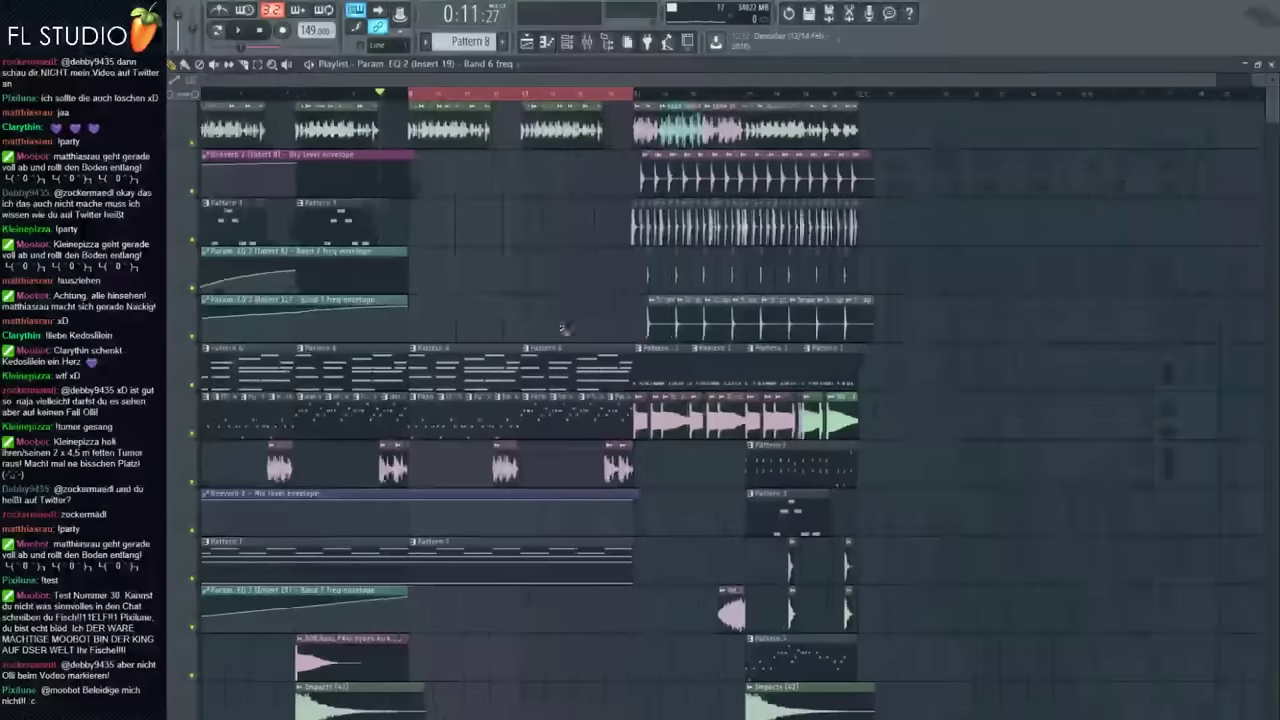
Play the intro from the start and copy the 808 Bass F#m Vybes Kick and Impacts (42) clips from bar 5 to bar 9
click(203, 93)
scroll(217, 400, down, 5)
scroll(217, 420, up, 3)
key(space)
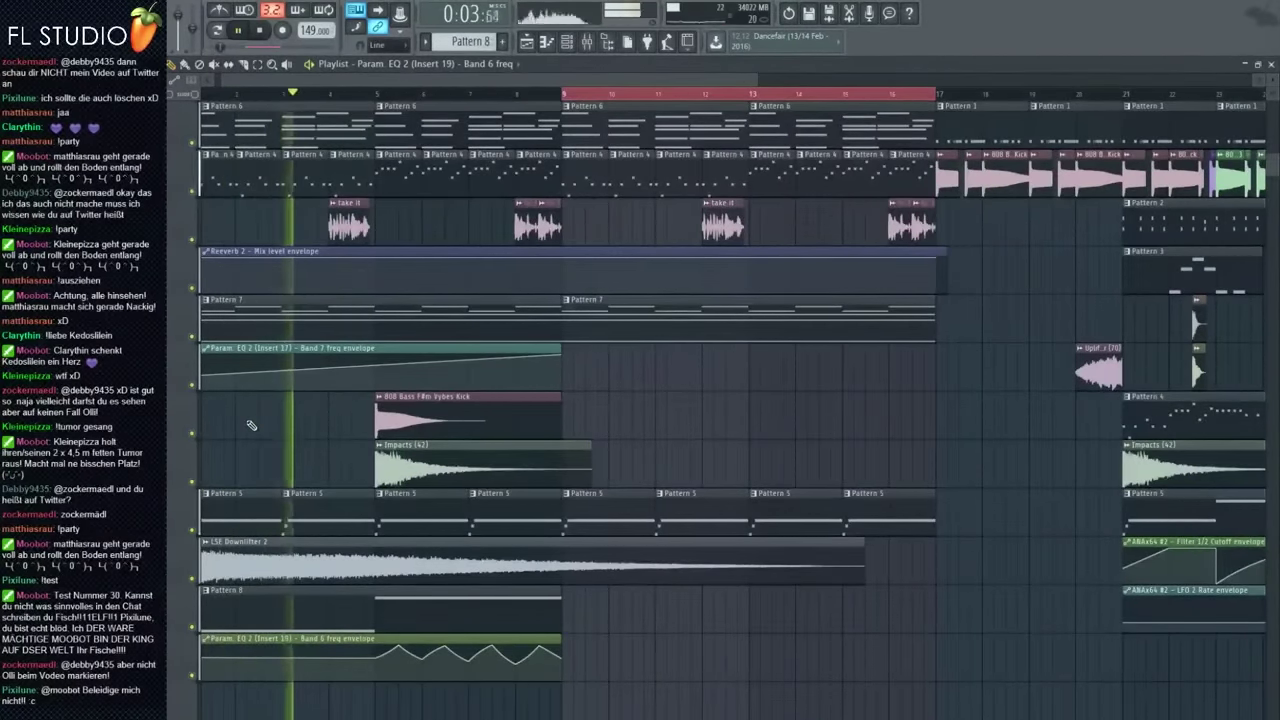
mouse_move(428, 434)
mouse_down()
mouse_move(426, 454)
mouse_move(618, 425)
mouse_move(607, 424)
mouse_up()
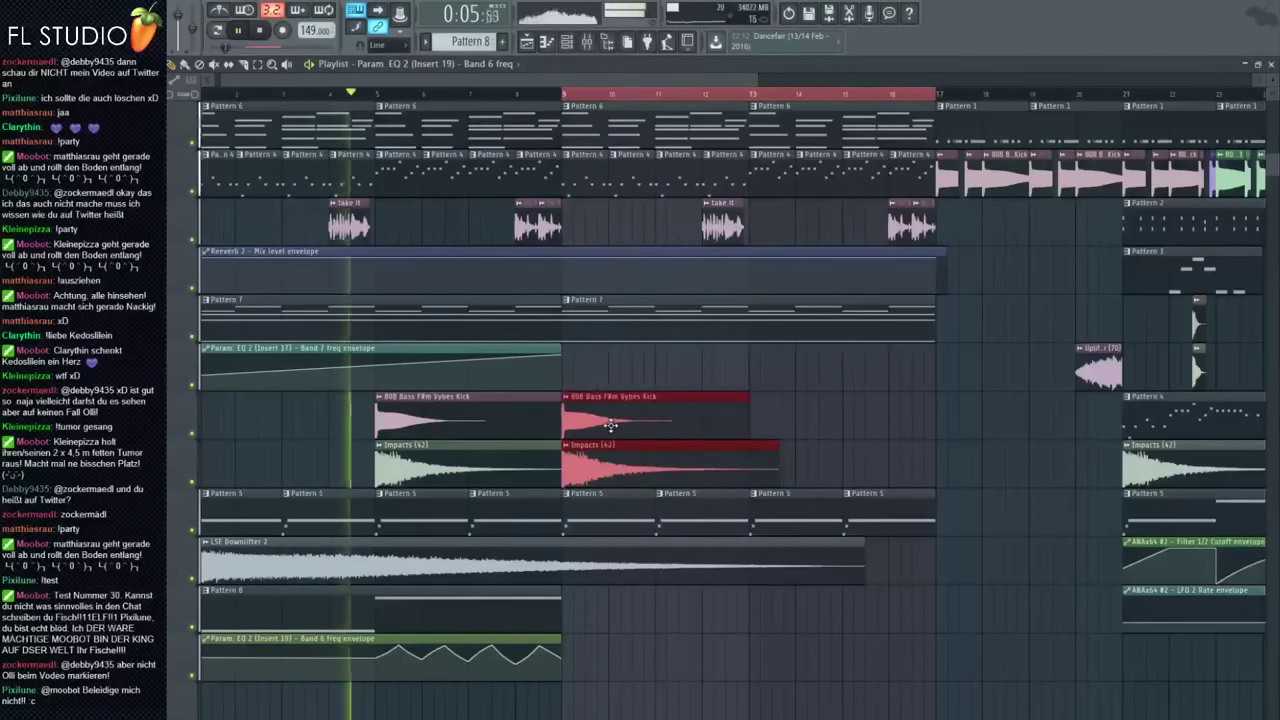
click(580, 380)
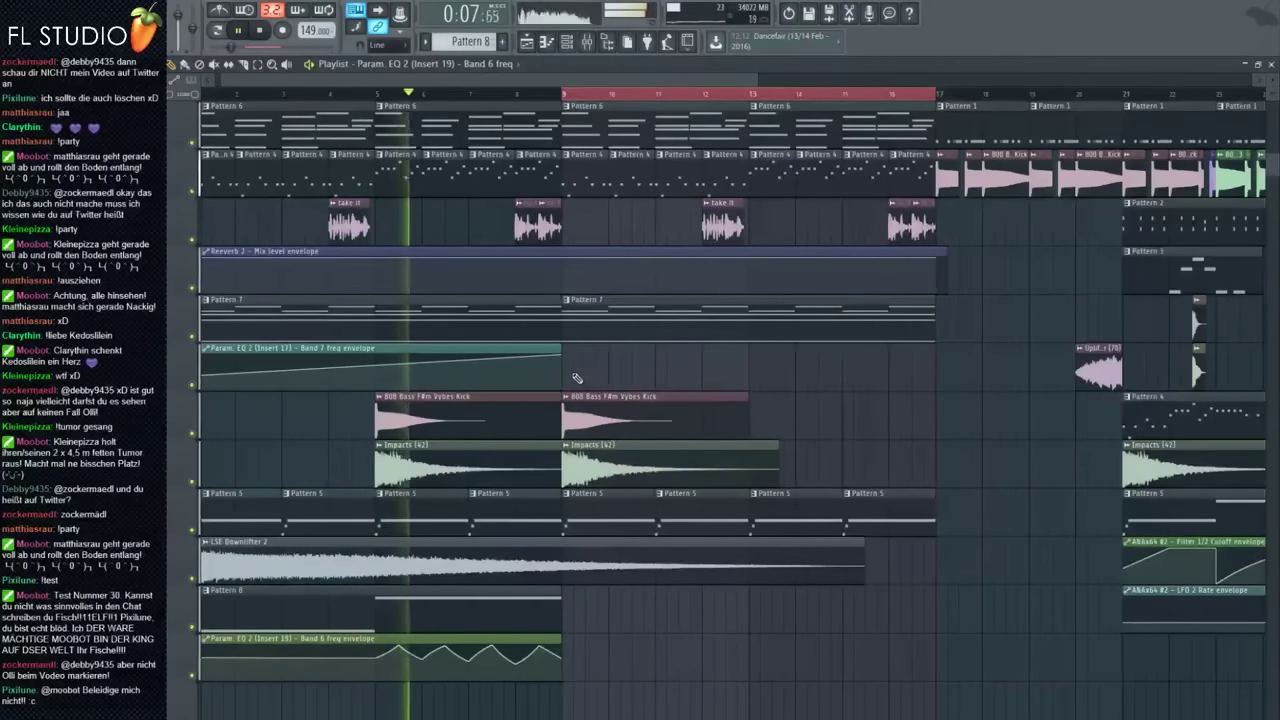
Add two more 808 Bass F#m Vybes Kick clips before bar 9, one shortly after bar 7 and one at bar 8
click(503, 404)
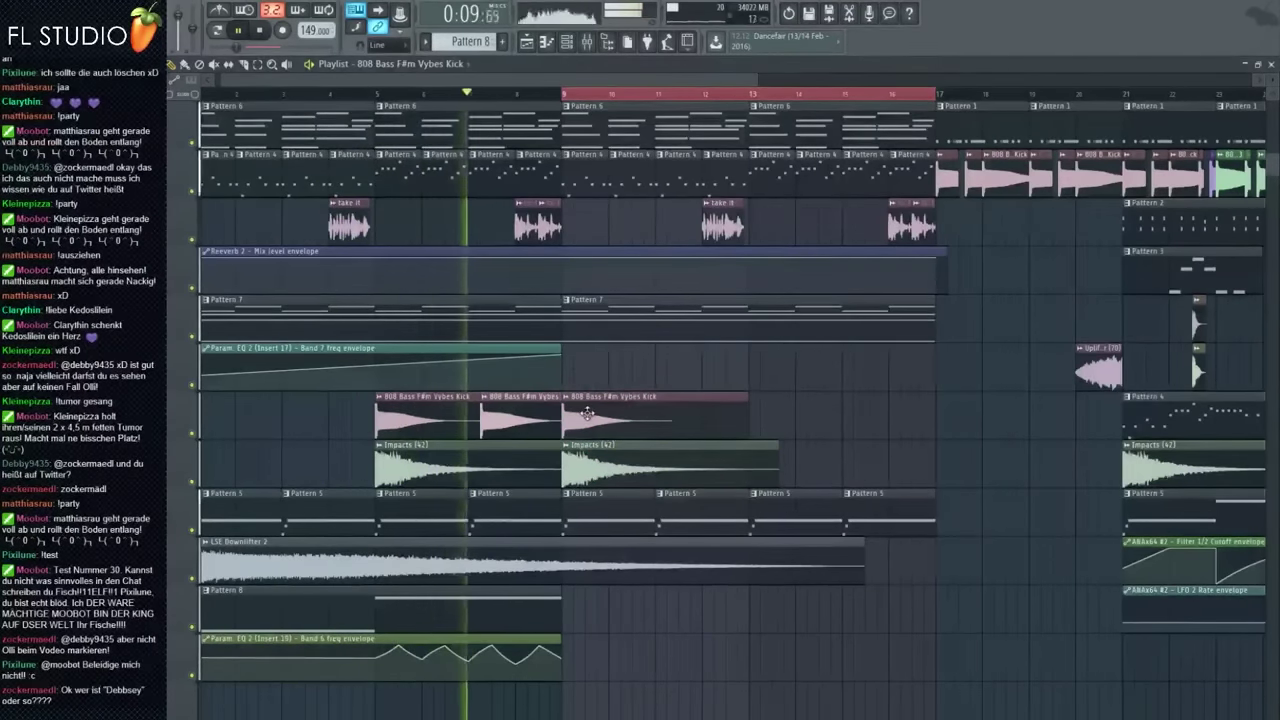
click(522, 417)
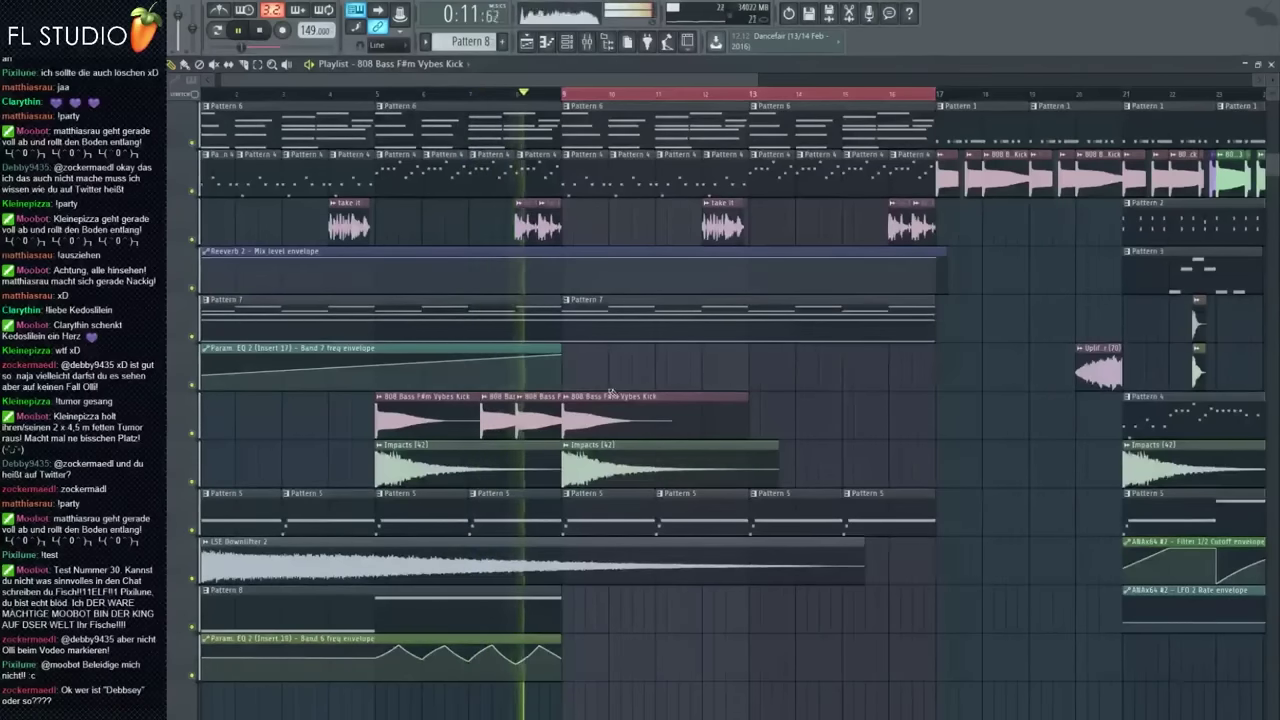
scroll(614, 308, up, 3)
scroll(418, 105, down, 3)
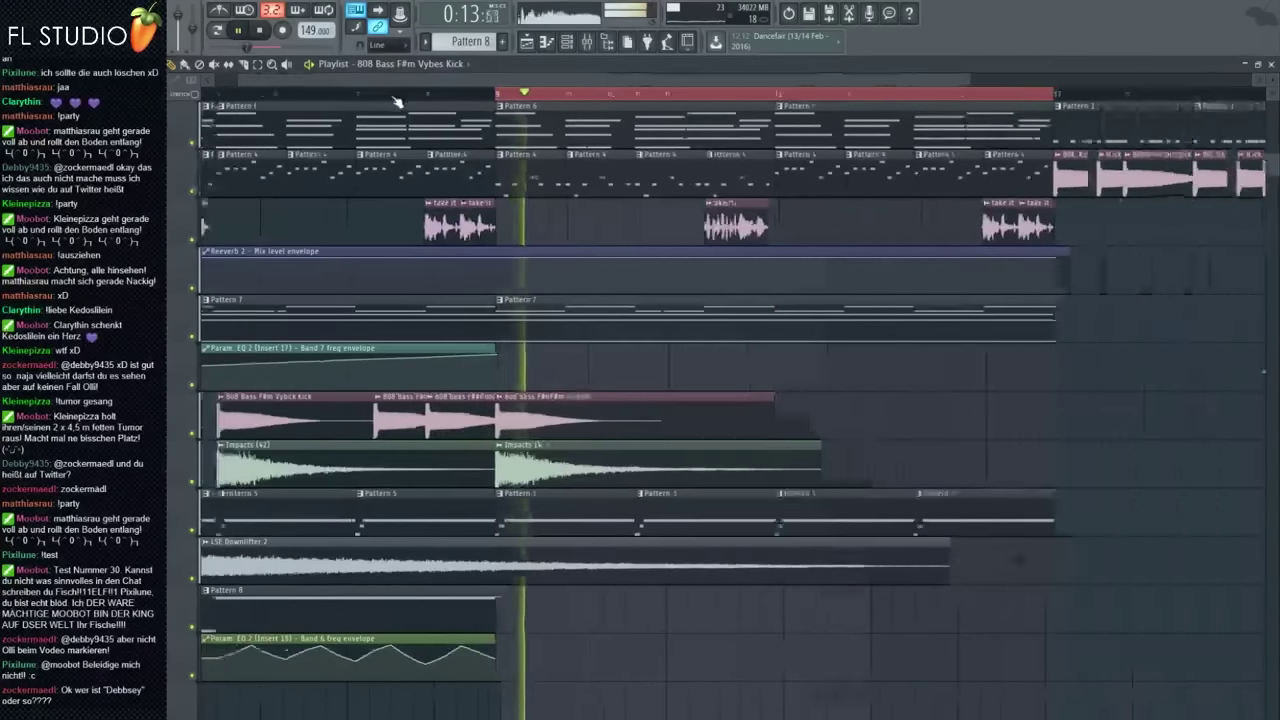
Copy the Uplifter (70) clip to the track below the Band 6 freq envelope, ending at bar 9, and play the transition
click(341, 94)
drag(835, 370, 451, 706)
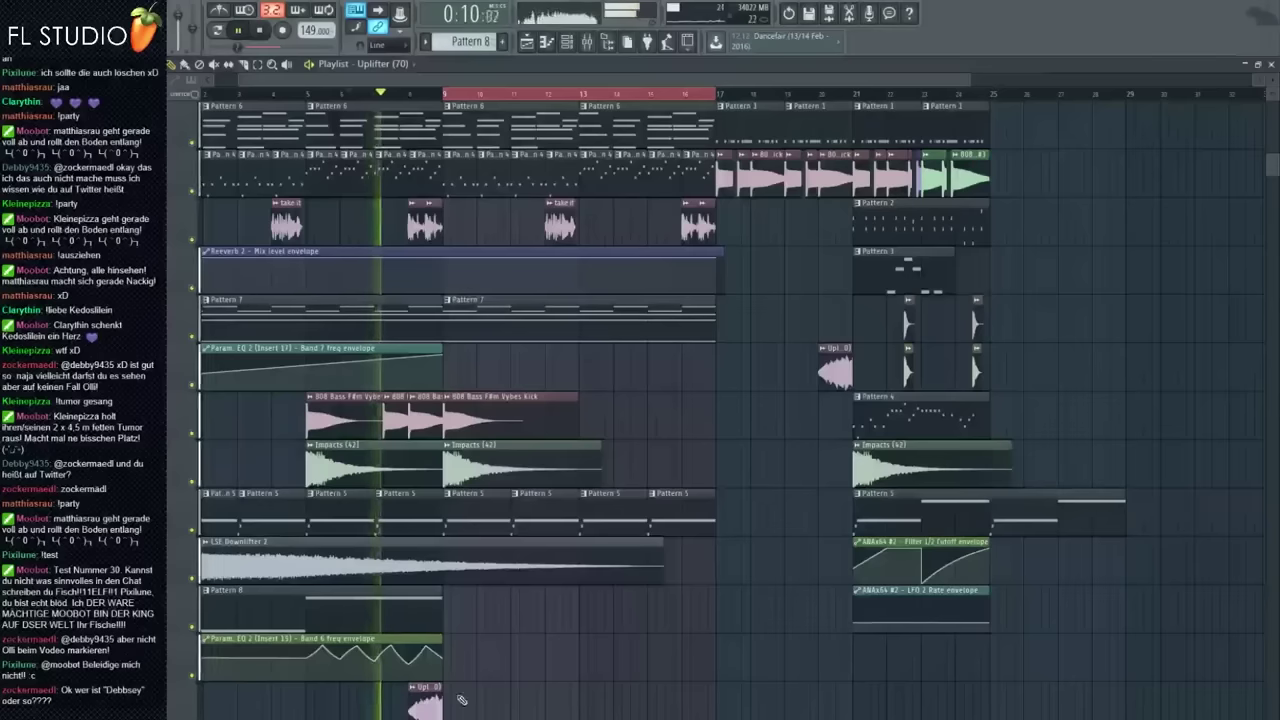
scroll(425, 690, up, 2)
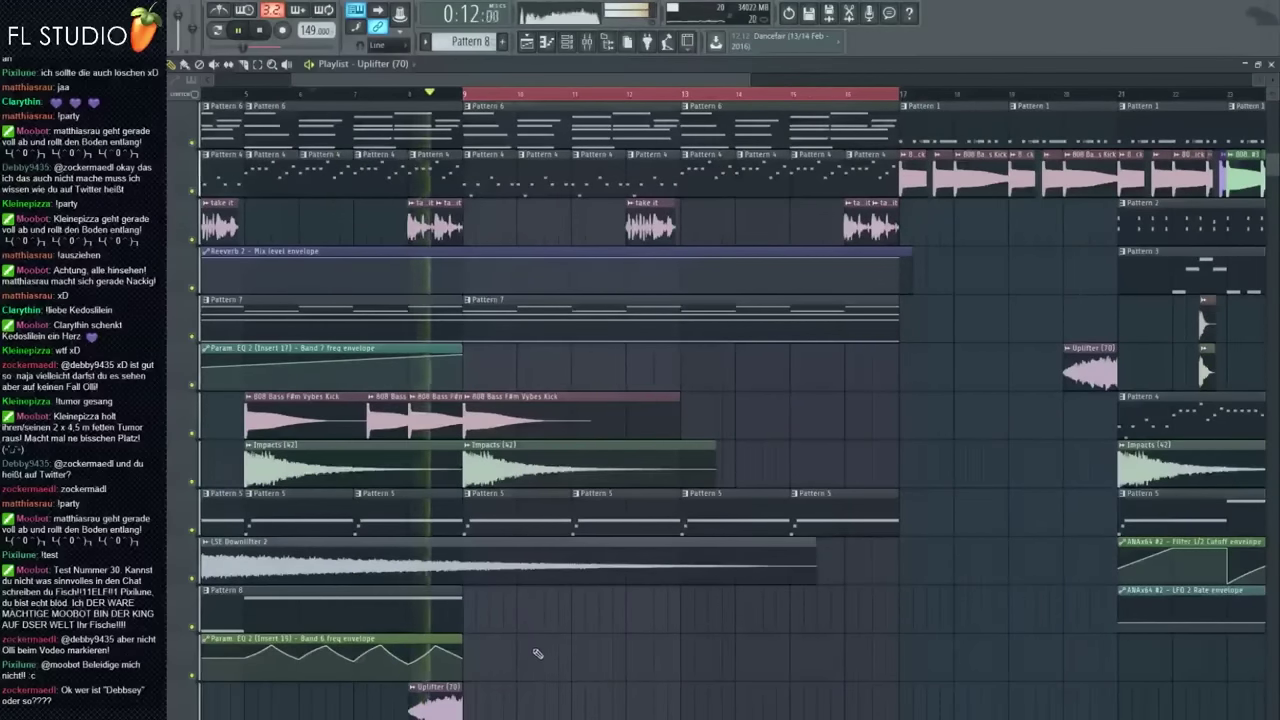
scroll(531, 545, down, 2)
scroll(535, 532, up, 3)
scroll(535, 530, up, 1)
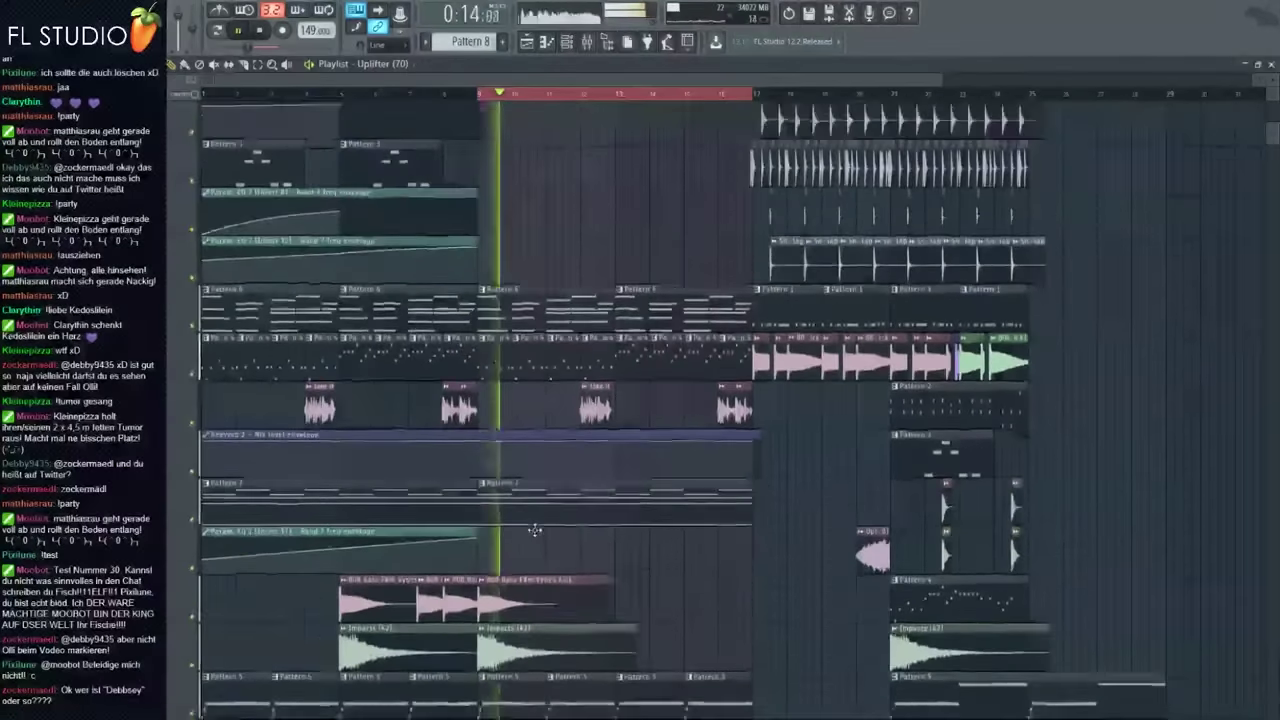
scroll(535, 530, down, 2)
scroll(547, 518, up, 2)
Extend the Insert 17 Band 7 freq envelope to bar 17 with a curved fall after bar 9
drag(549, 517, 537, 540)
ctrl+click(592, 464)
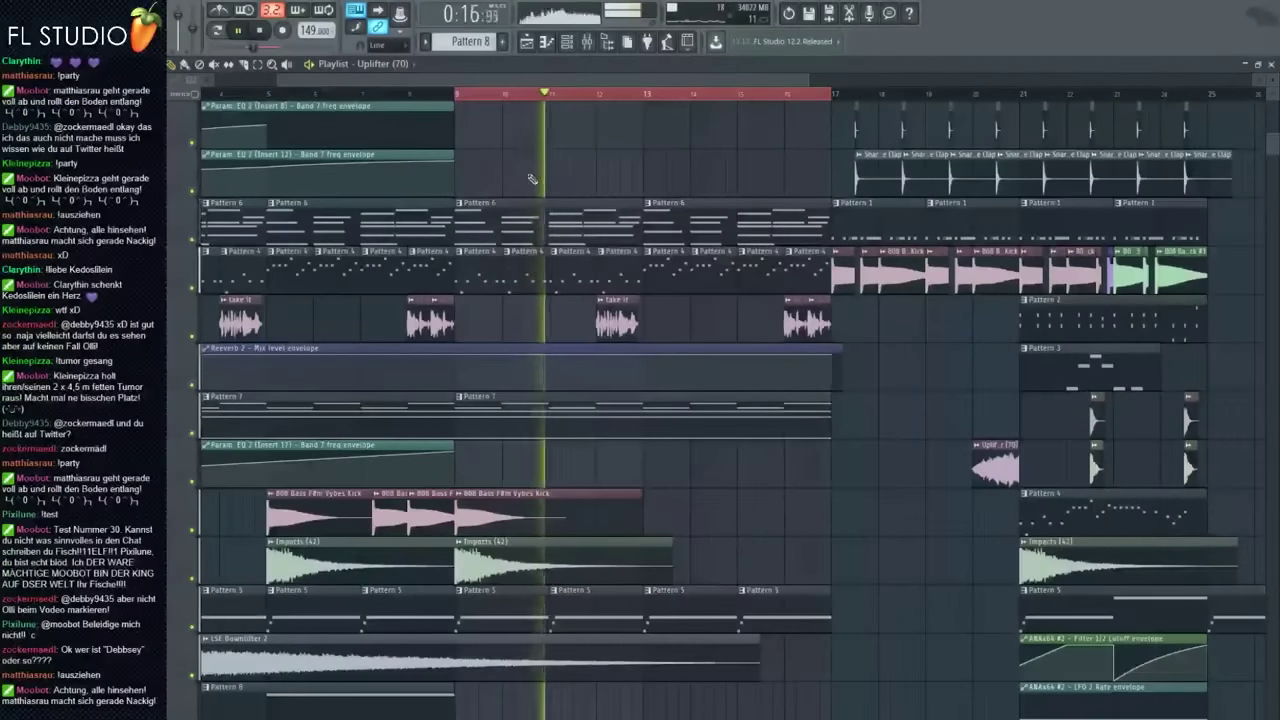
scroll(630, 493, down, 2)
drag(418, 443, 645, 490)
right_click(644, 483)
drag(533, 465, 533, 455)
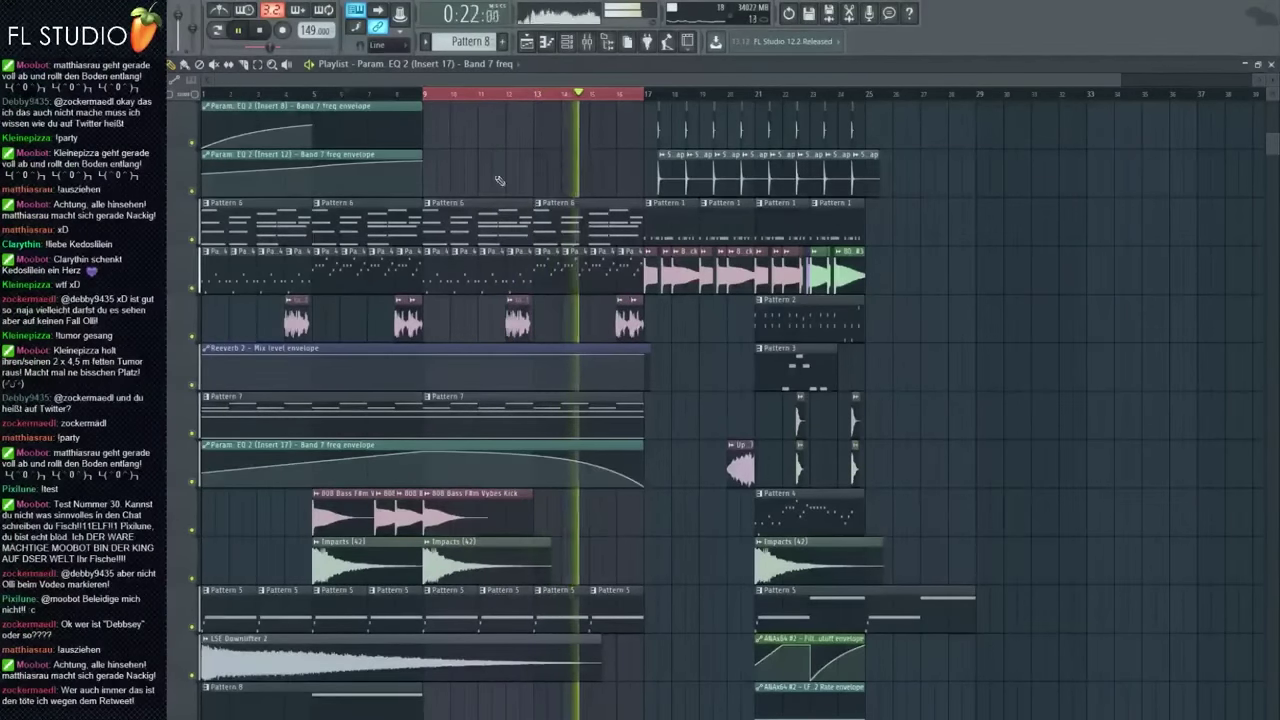
scroll(455, 290, up, 3)
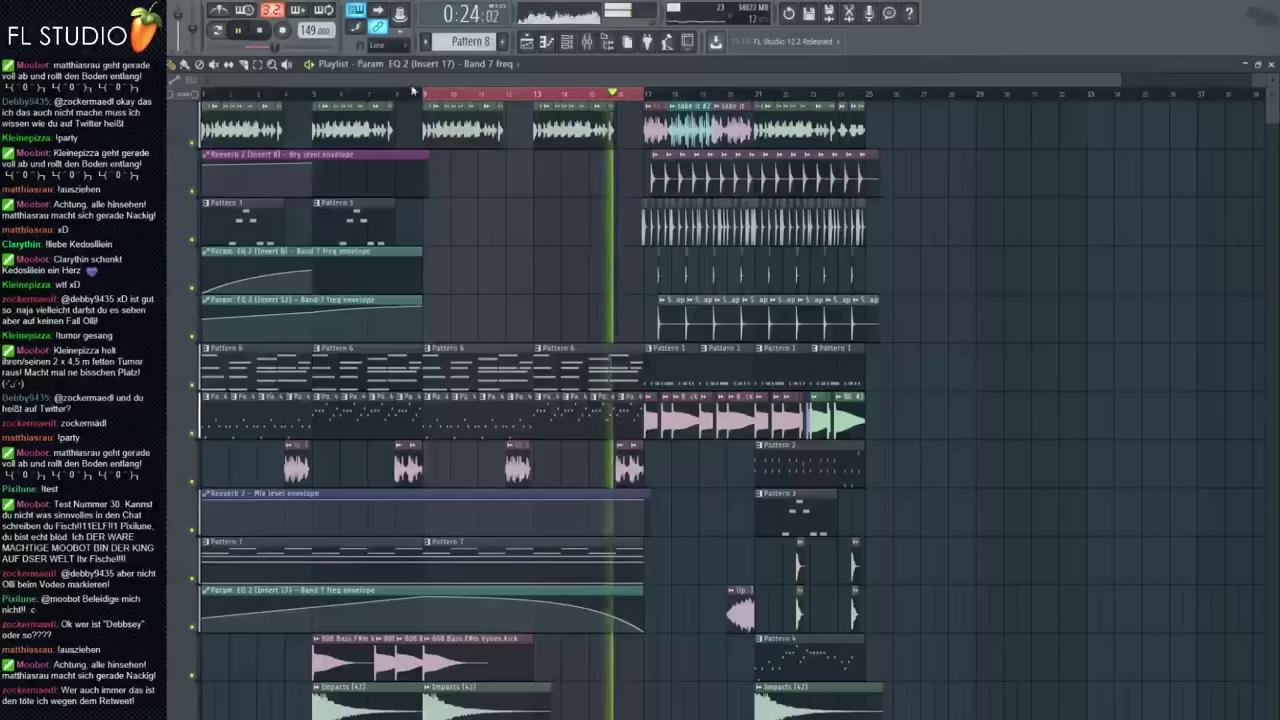
click(353, 93)
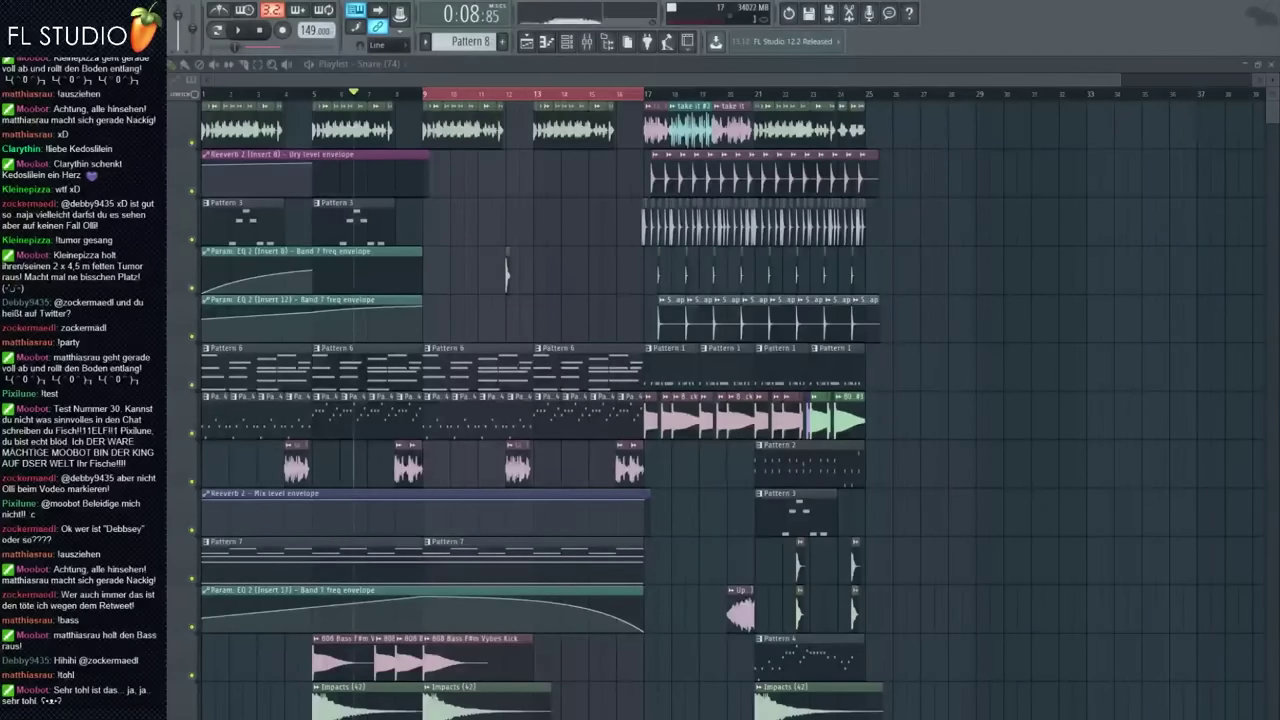
Place two Snare (74) hits at the start of bar 9 and a Clap & Snares (8) hit on the beat after them
key(space)
scroll(440, 204, up, 5)
drag(566, 274, 284, 267)
scroll(257, 282, up, 4)
click(327, 276)
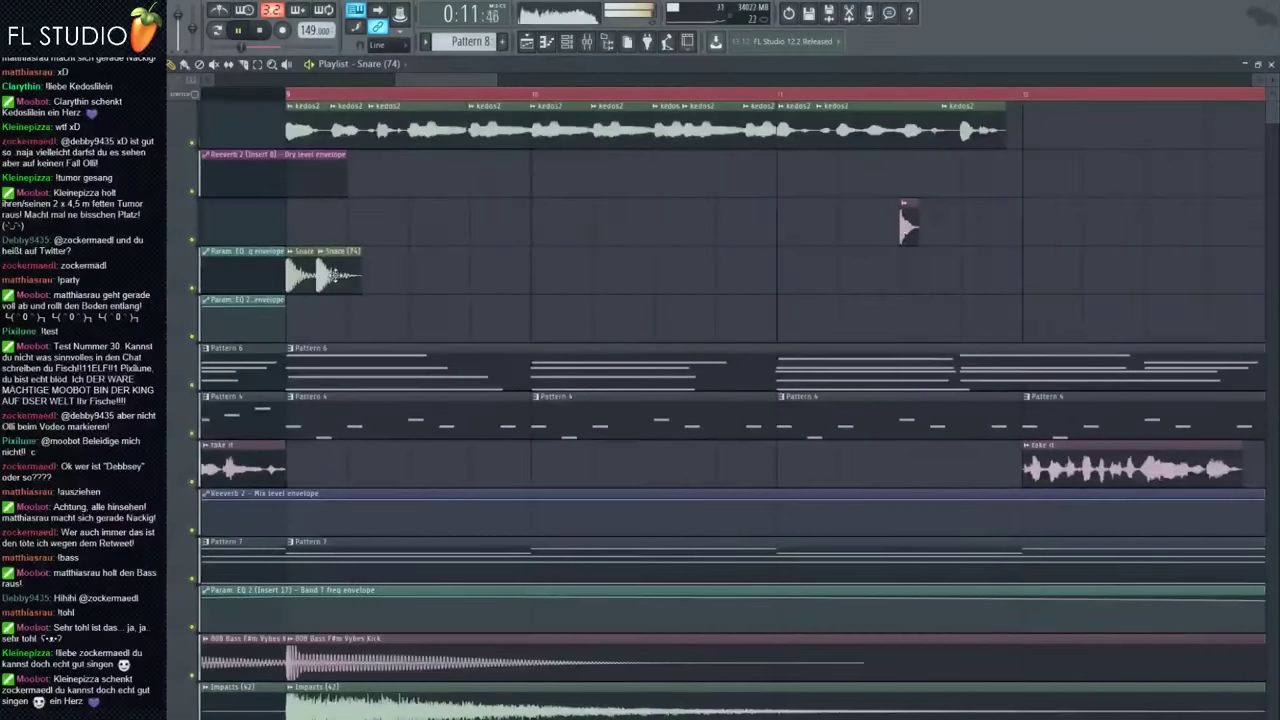
scroll(345, 260, down, 3)
key(space)
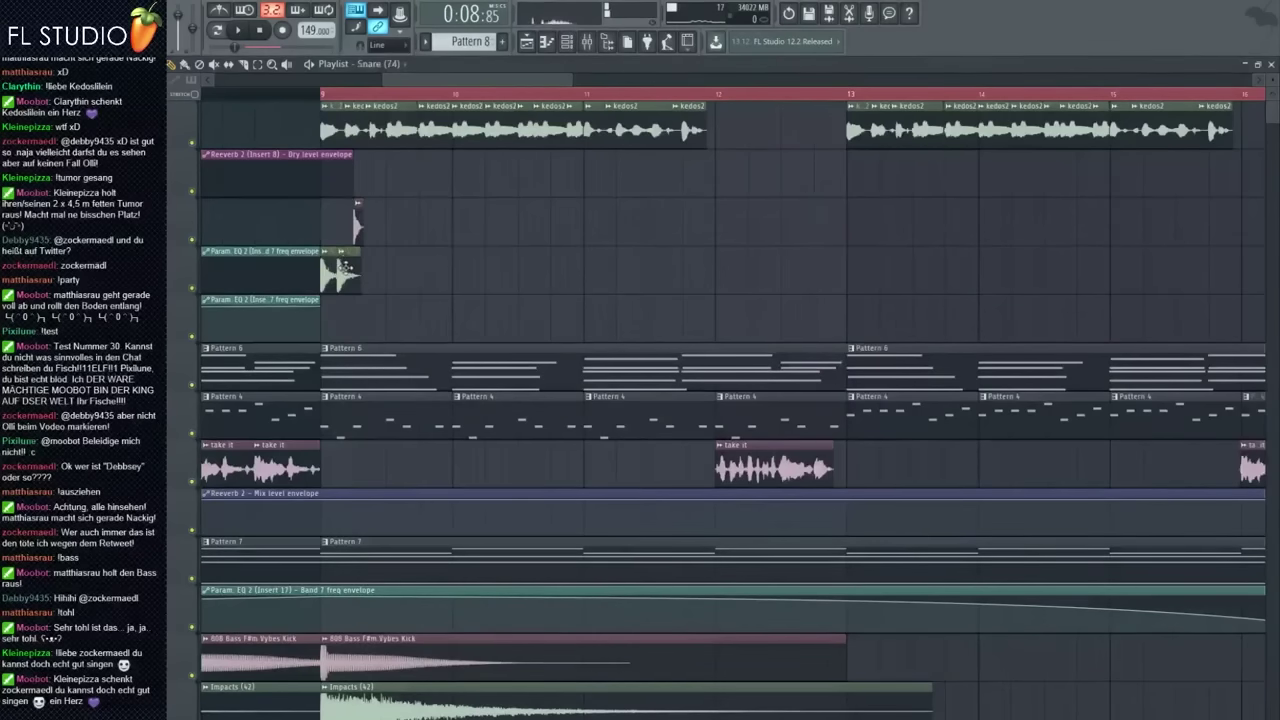
Assign the Snare (74) and Clap & Snares (8) channels to their own free mixer tracks
double_click(345, 268)
click(612, 275)
drag(612, 258, 612, 246)
click(648, 226)
right_click(648, 226)
double_click(357, 221)
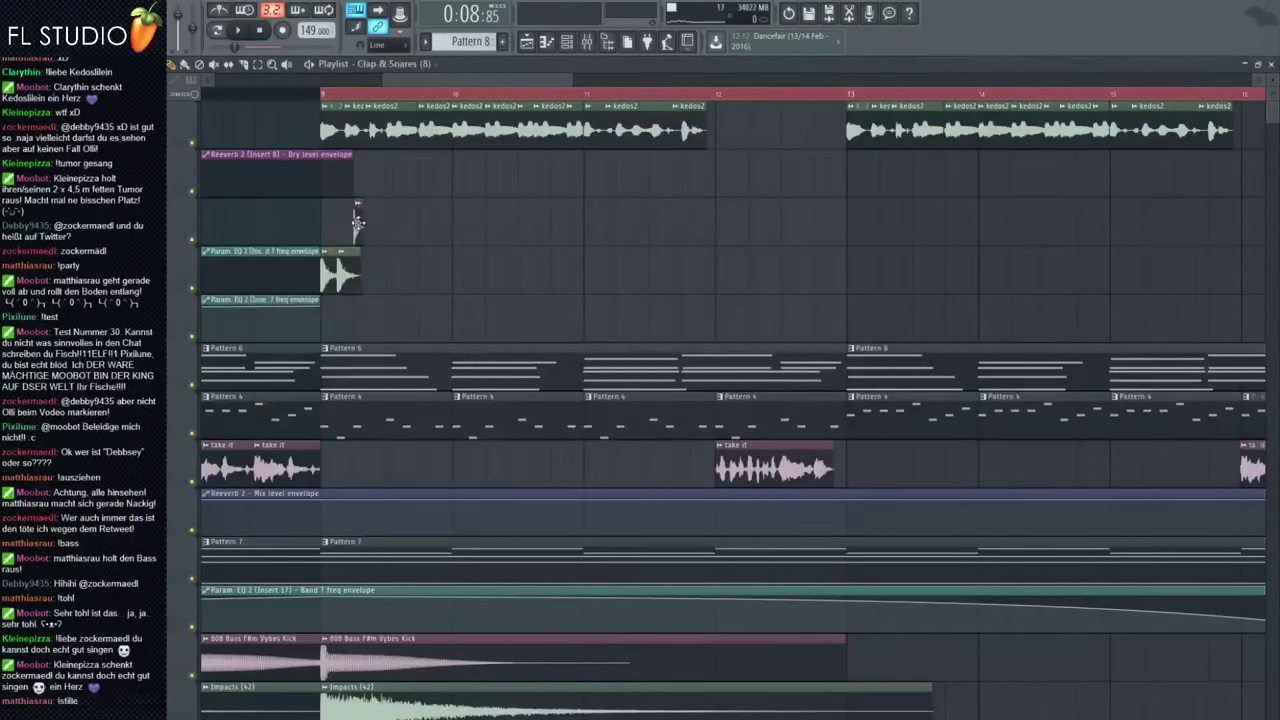
click(639, 254)
key(space)
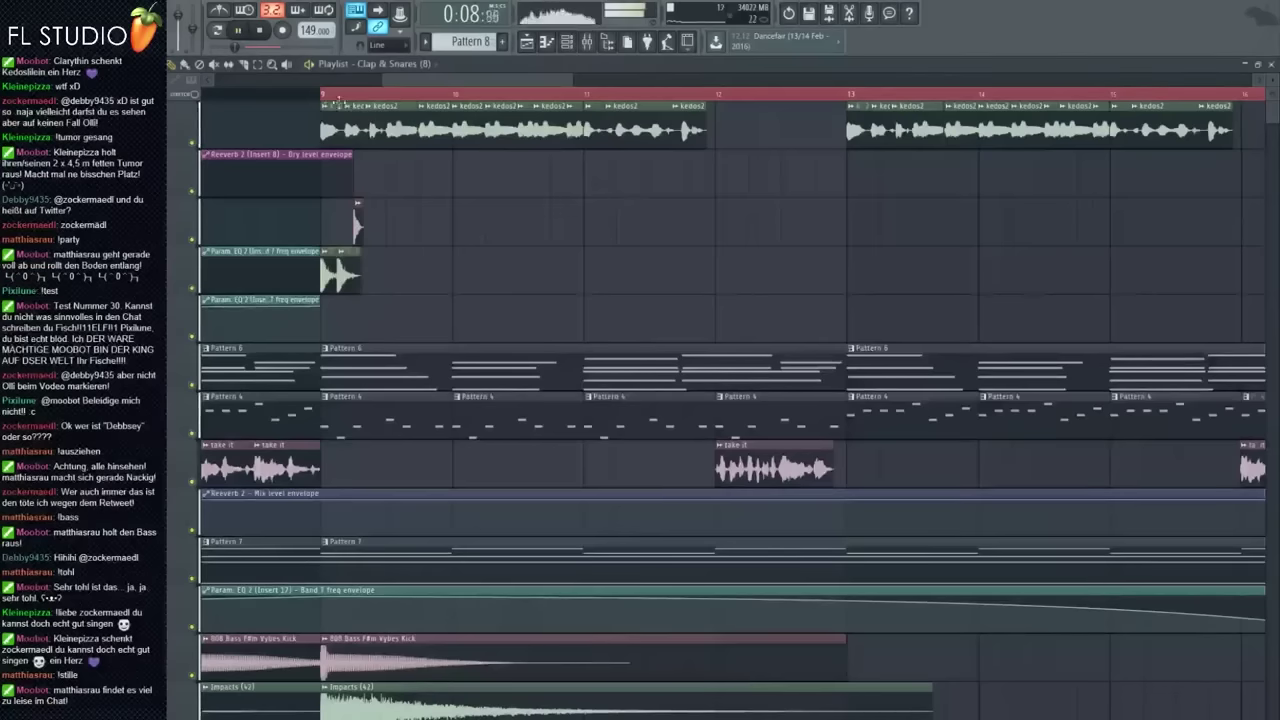
Play from bar 9 and lower the volumes of Insert 20 and Insert 21 in the mixer
click(323, 95)
key(space)
scroll(357, 216, up, 3)
key(space)
key(space)
click(587, 42)
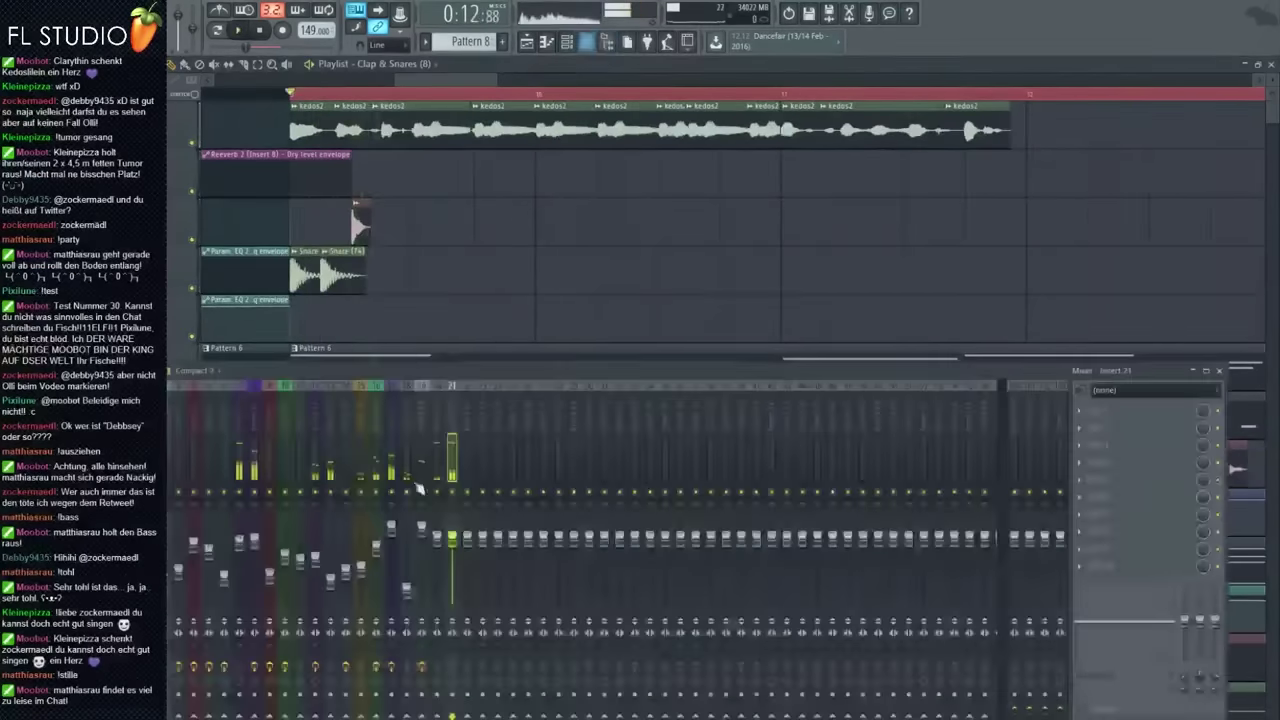
click(452, 468)
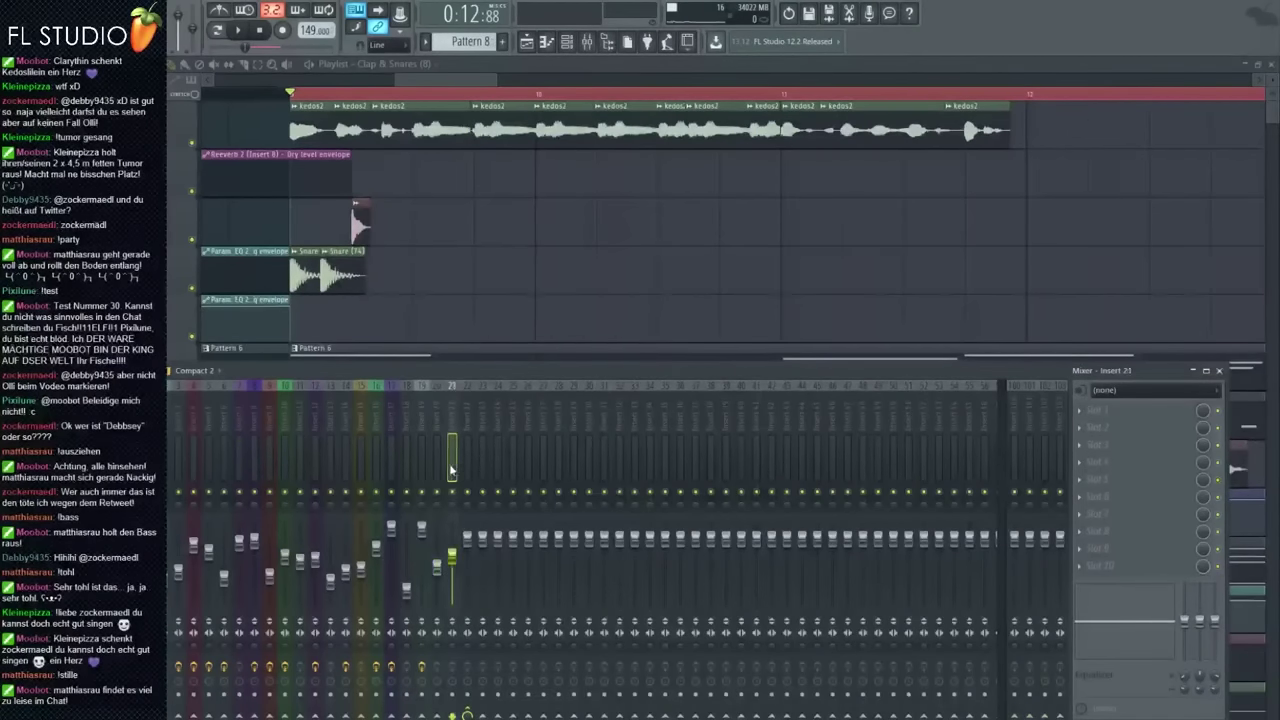
Add Fruity parametric EQ 2 to the fourth slot of Insert 22 and pull its high-cut point down in frequency
right_click(474, 384)
click(606, 466)
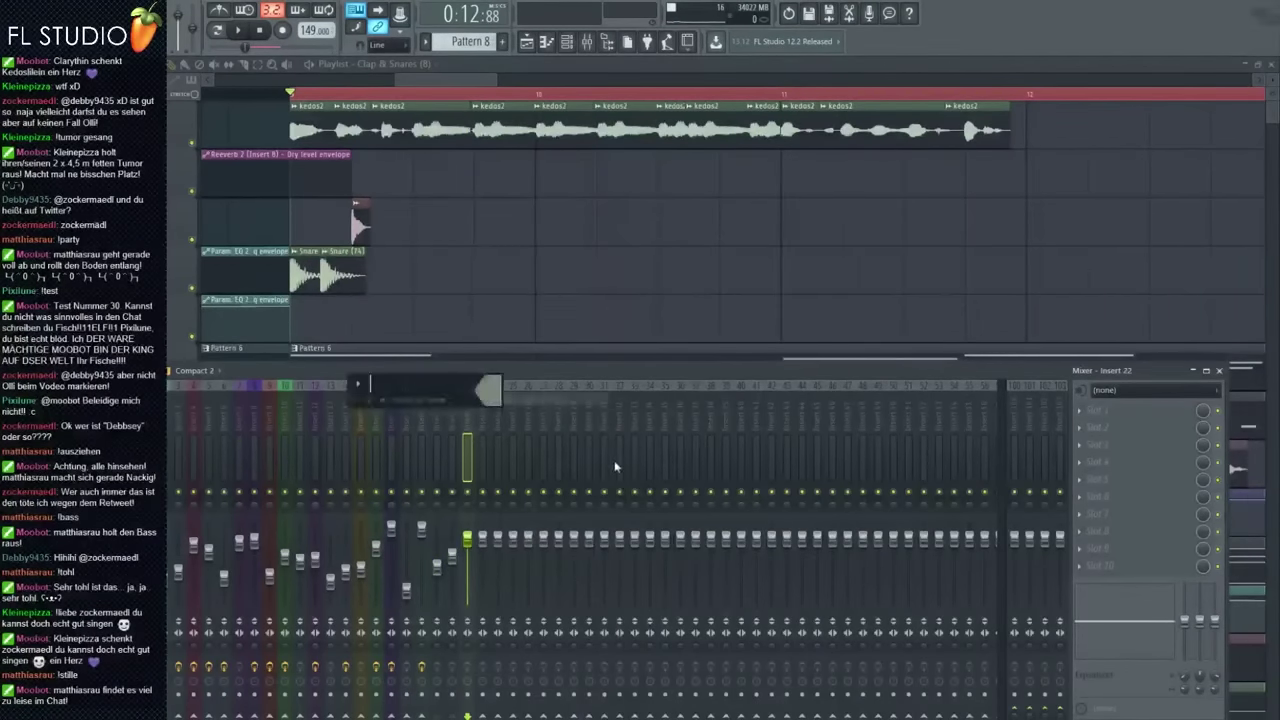
key(F8)
drag(966, 378, 1122, 463)
right_click(538, 150)
click(560, 182)
key(space)
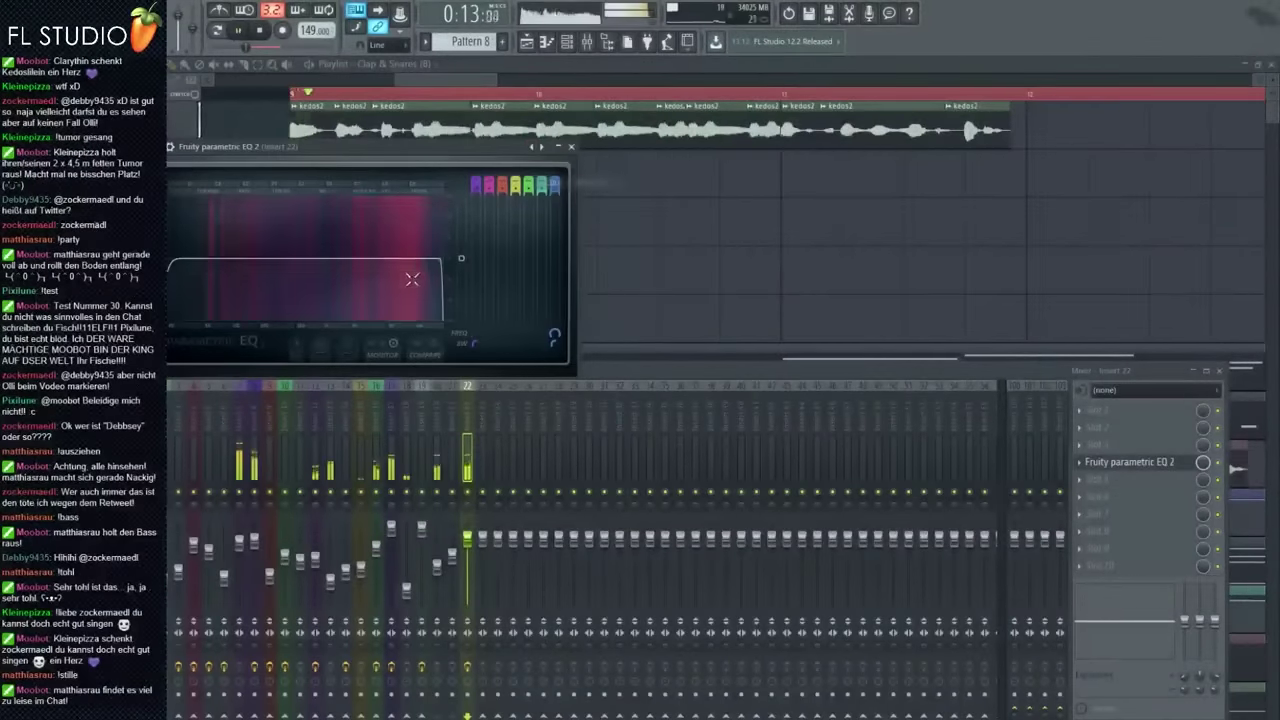
drag(461, 258, 357, 263)
key(space)
Complete the one-bar percussion rhythm in bar 9 with two more Snare (74) hits and two more Clap & Snares (8) hits
key(F5)
scroll(400, 260, up, 2)
key(space)
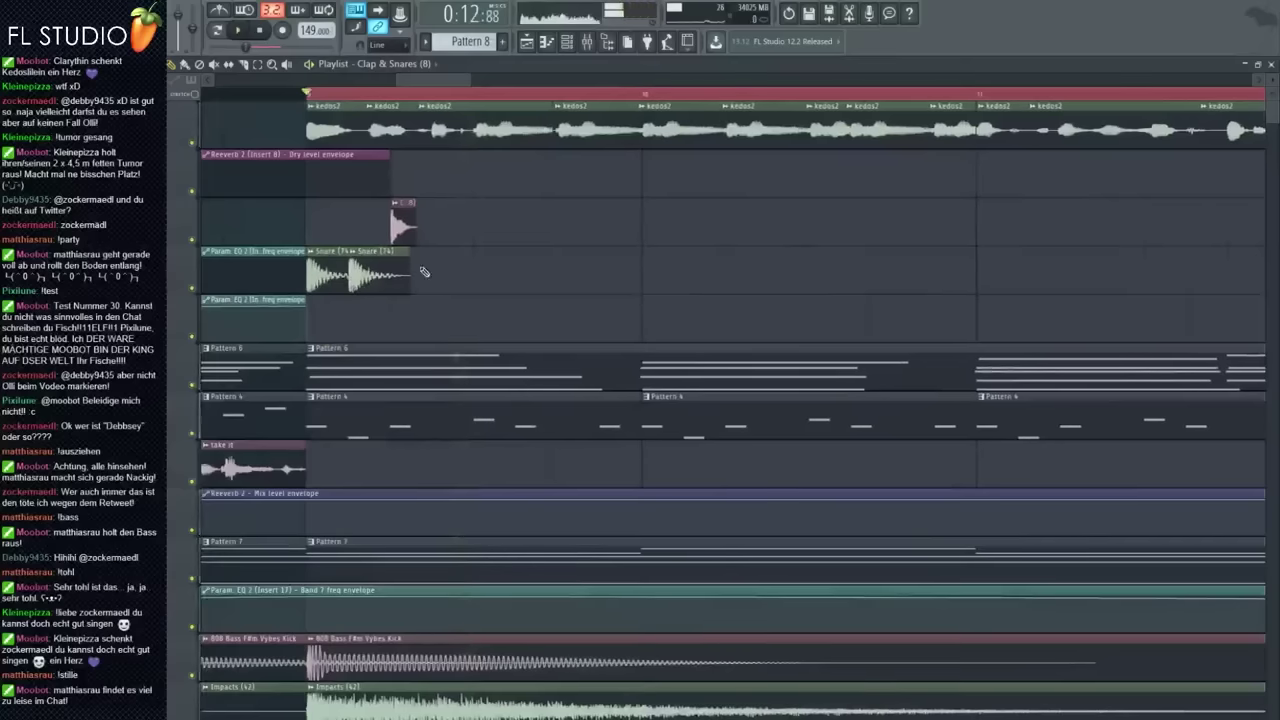
key(space)
drag(464, 271, 485, 271)
key(space)
key(space)
drag(410, 240, 468, 240)
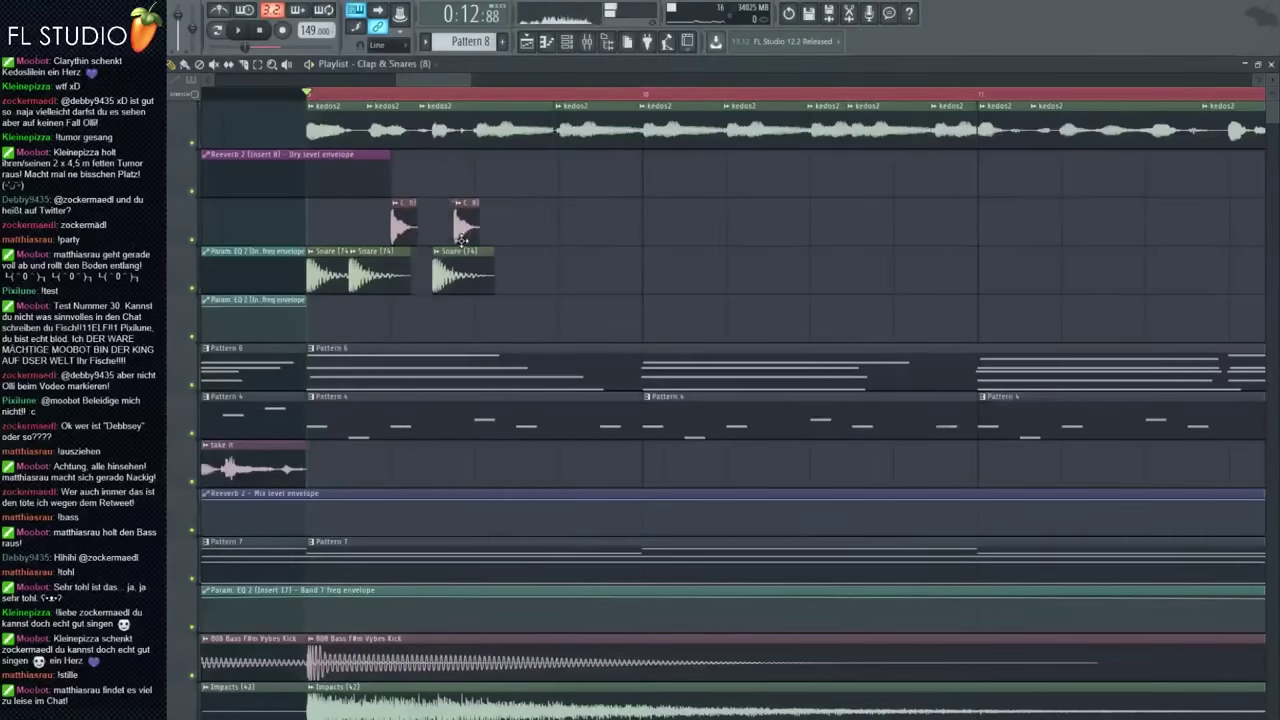
key(space)
click(525, 270)
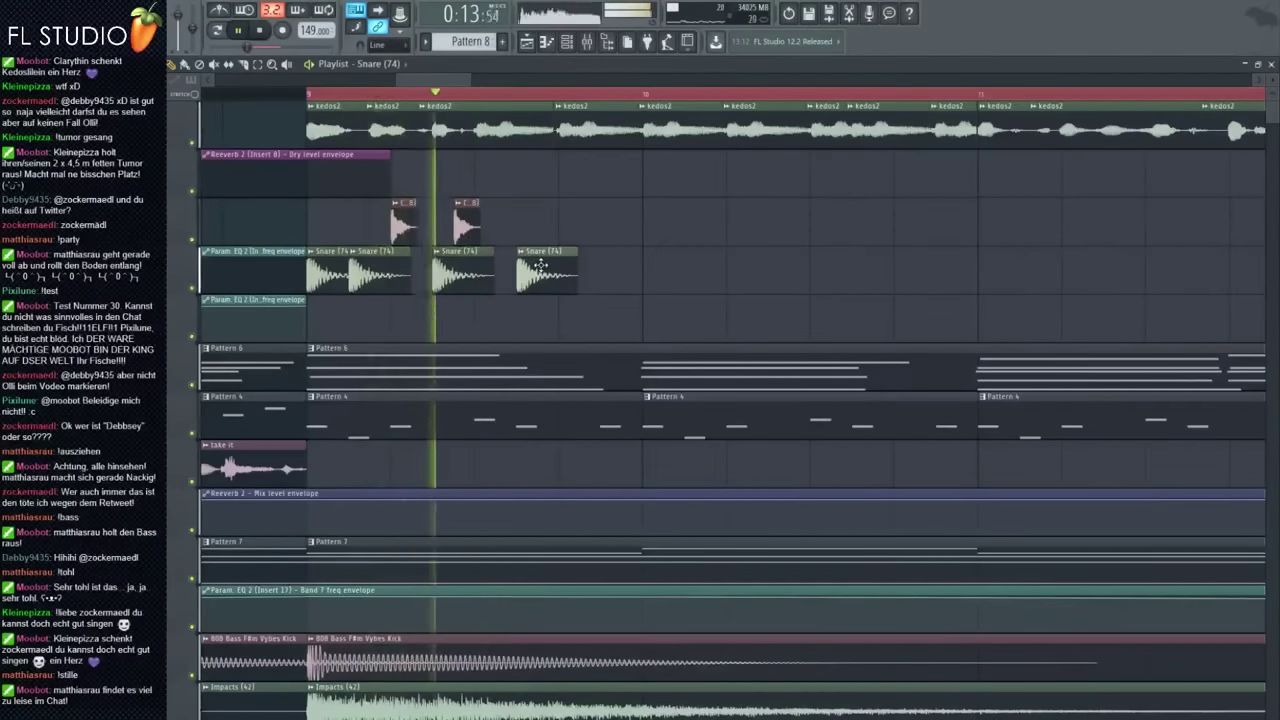
click(567, 225)
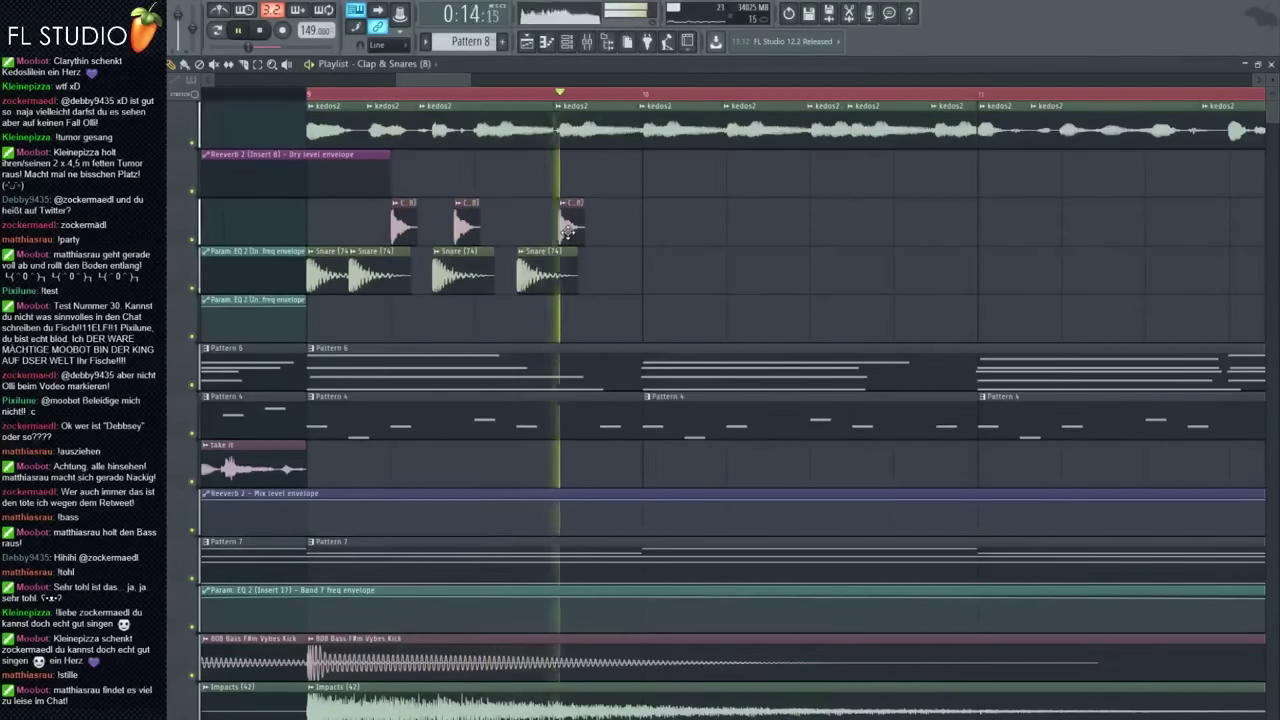
Duplicate the snare and clap hits of bar 9 into bar 10
drag(596, 222, 346, 278)
key(ctrl+b)
ctrl+click(677, 326)
scroll(645, 317, up, 1)
scroll(645, 317, down, 5)
Duplicate the two-bar snare and clap rhythm twice to fill bars 11 to 14
drag(785, 222, 523, 268)
key(space)
key(ctrl+b)
scroll(622, 268, right, 3)
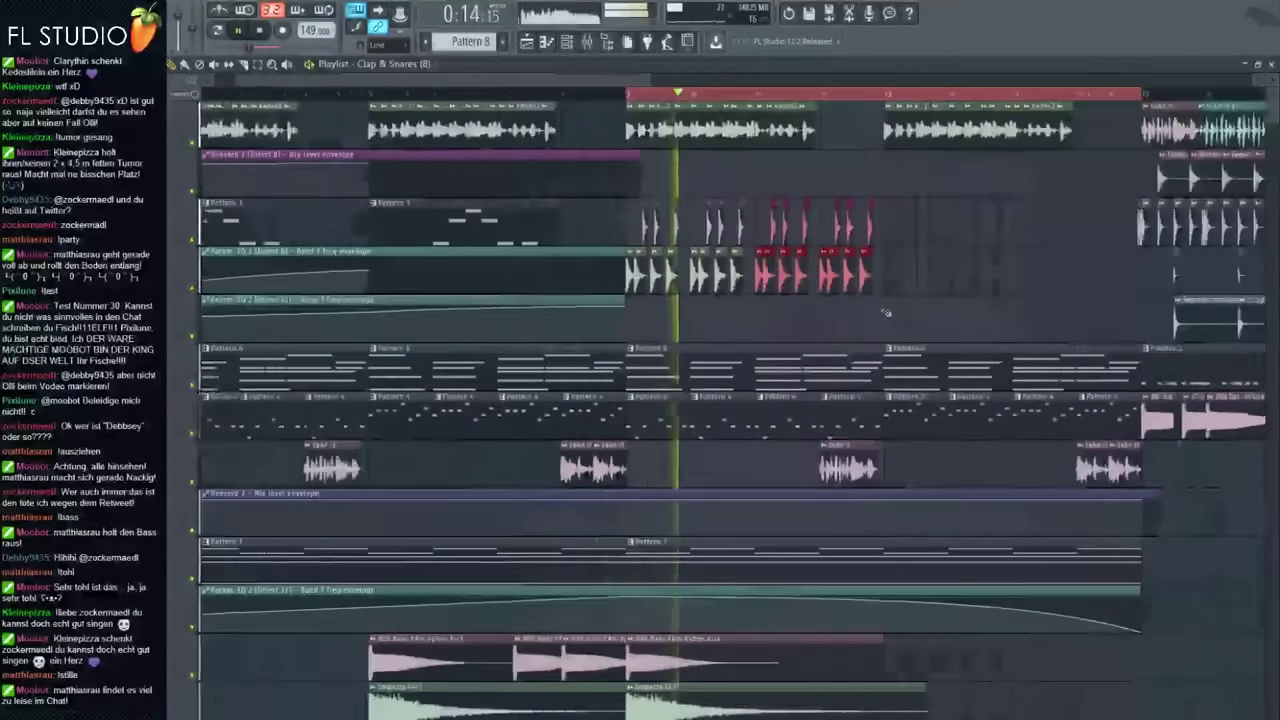
key(ctrl+b)
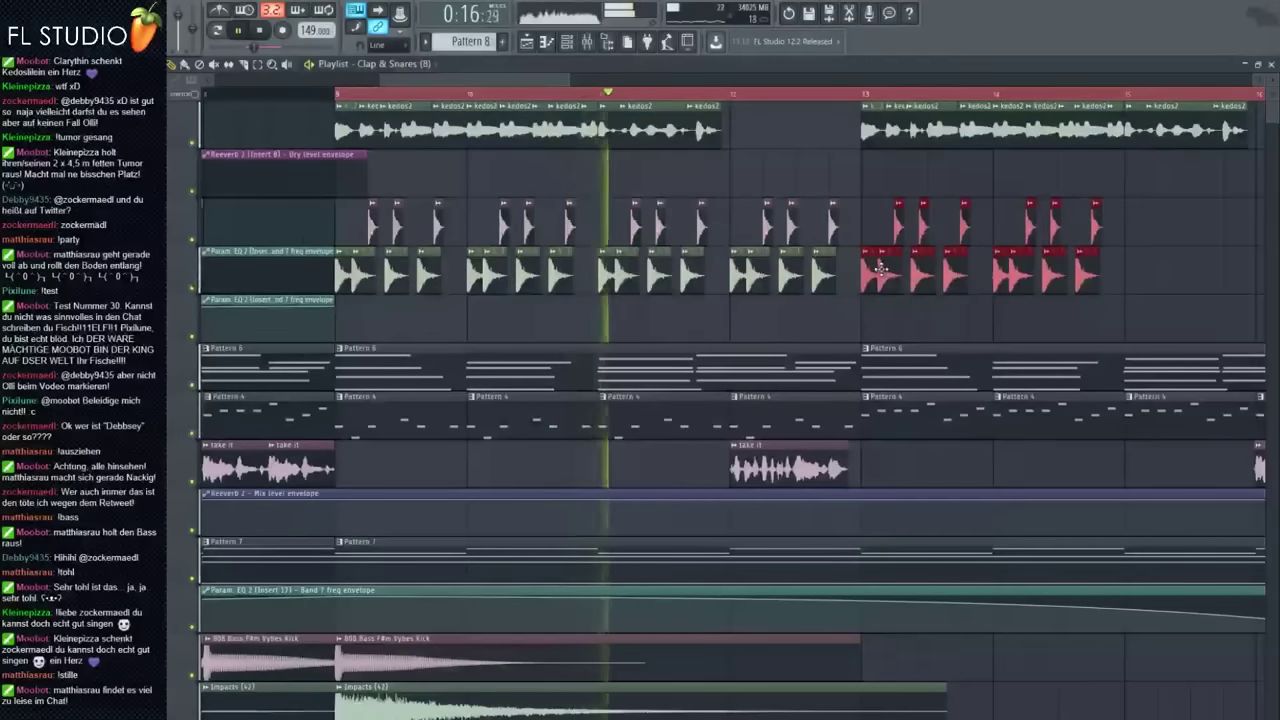
Duplicate the two-bar snare and clap rhythm once more to fill bars 15 and 16
scroll(845, 310, up, 3)
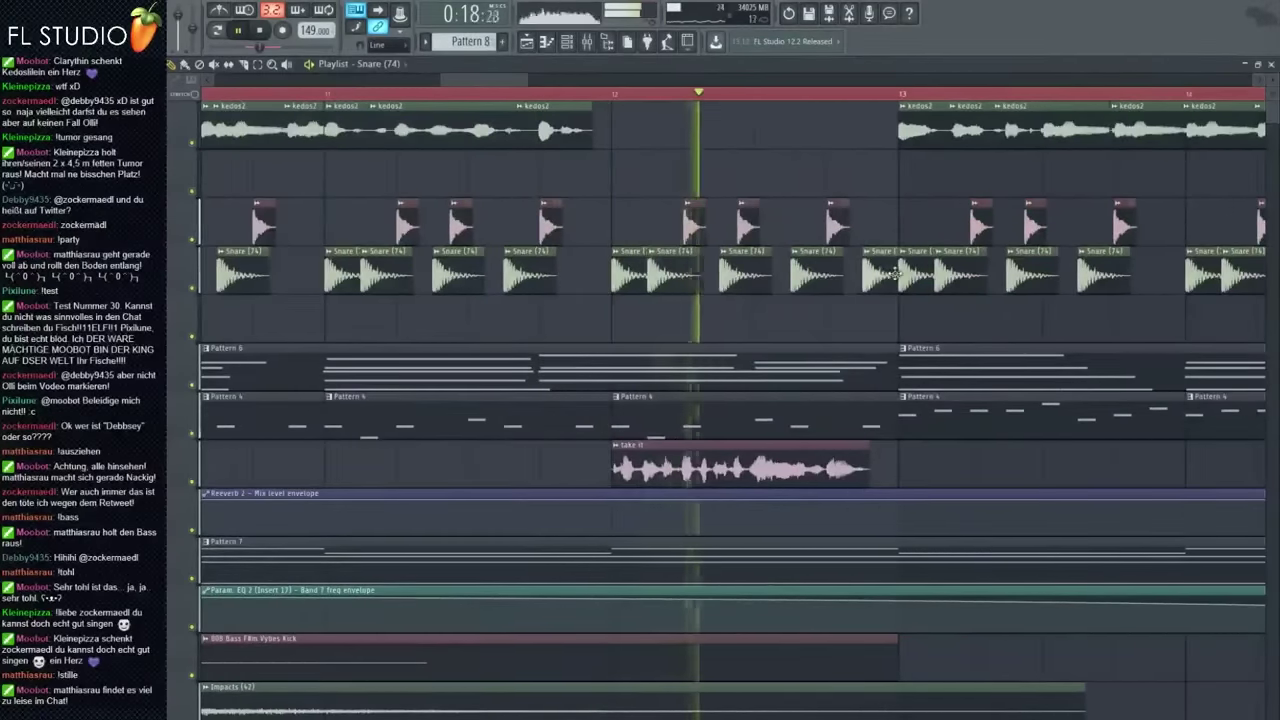
scroll(893, 272, down, 4)
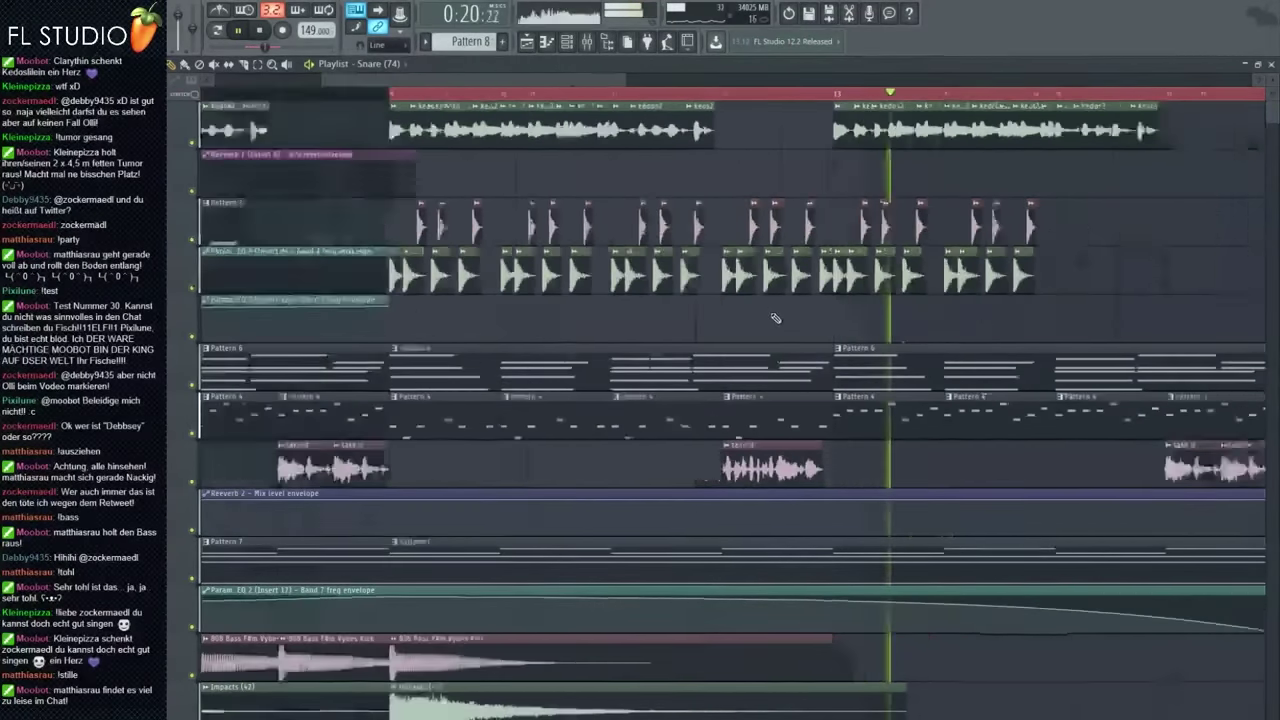
scroll(890, 272, up, 2)
drag(811, 222, 592, 277)
ctrl+click(782, 275)
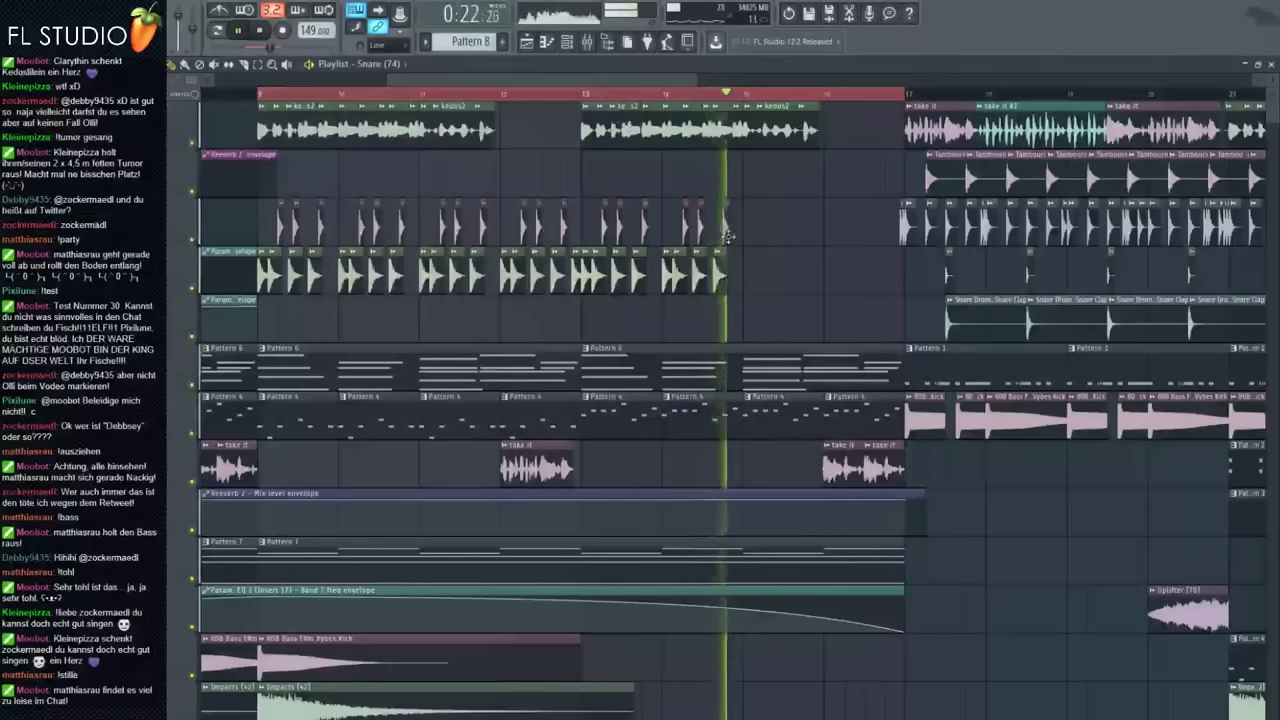
key(space)
drag(766, 225, 618, 275)
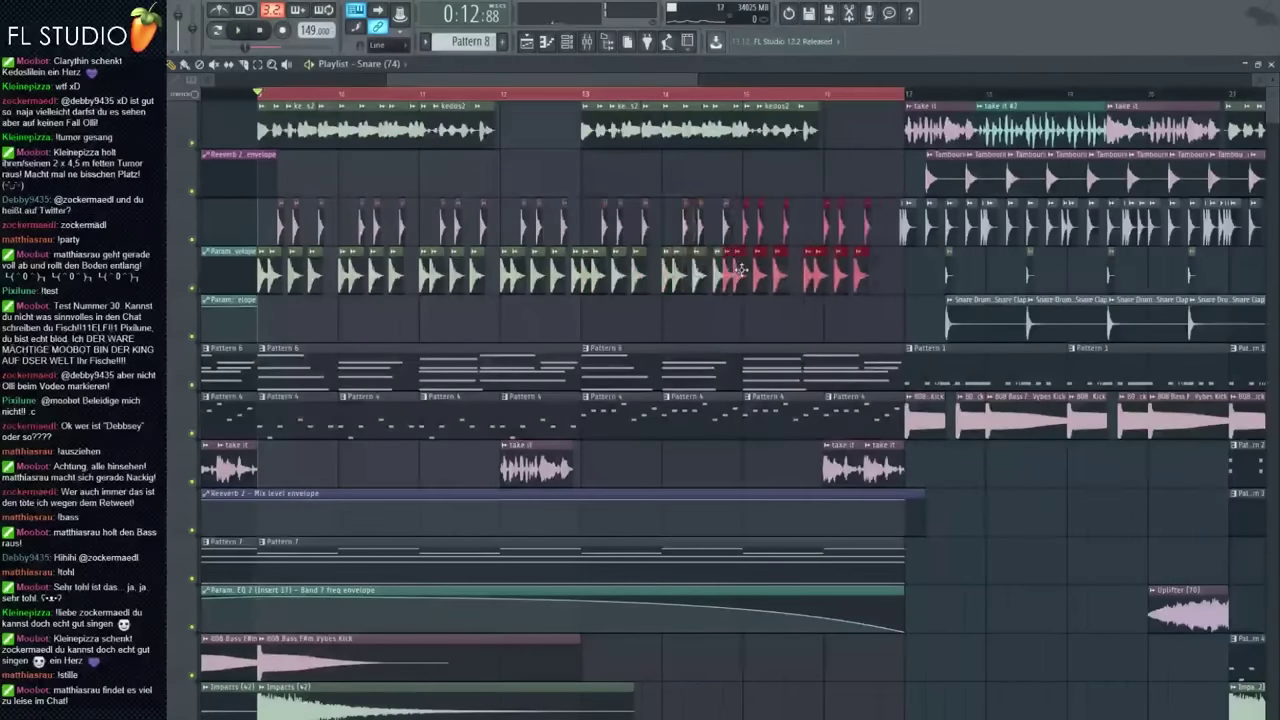
key(space)
Create an automation clip for the Band 7 frequency of Insert 22's parametric EQ, held low until bar 13 and rising to bar 17
key(F9)
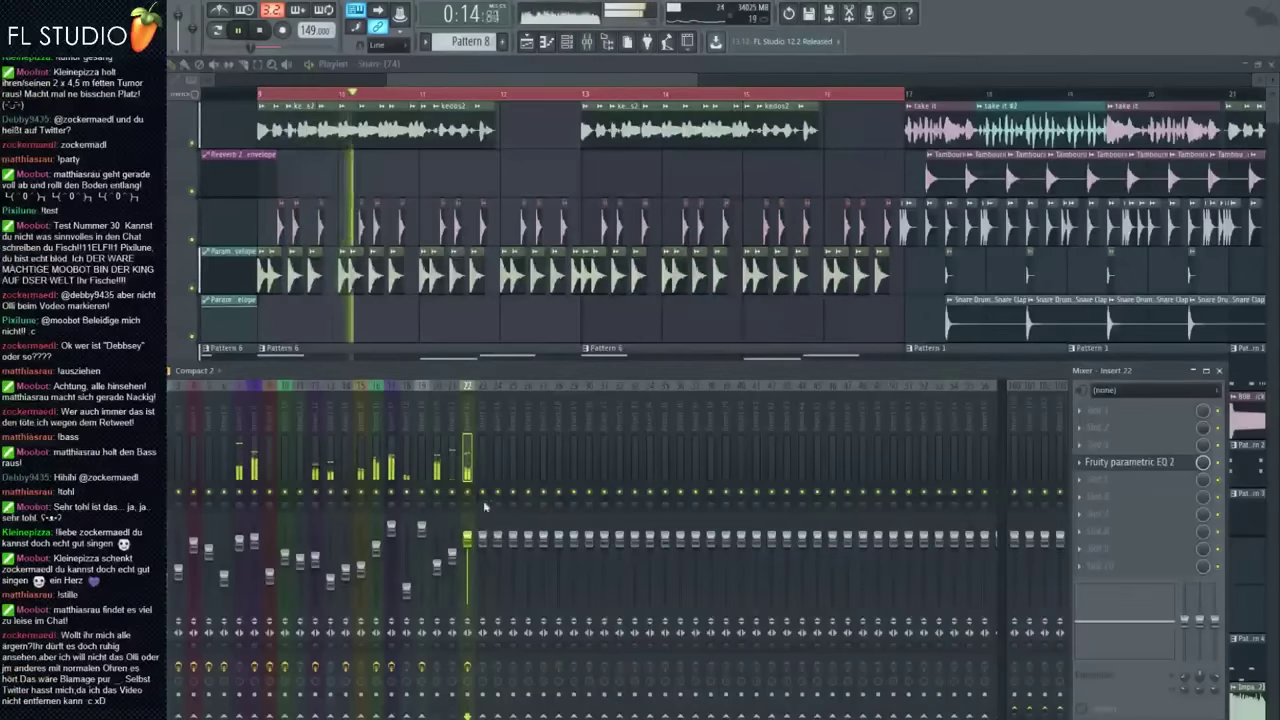
click(1110, 462)
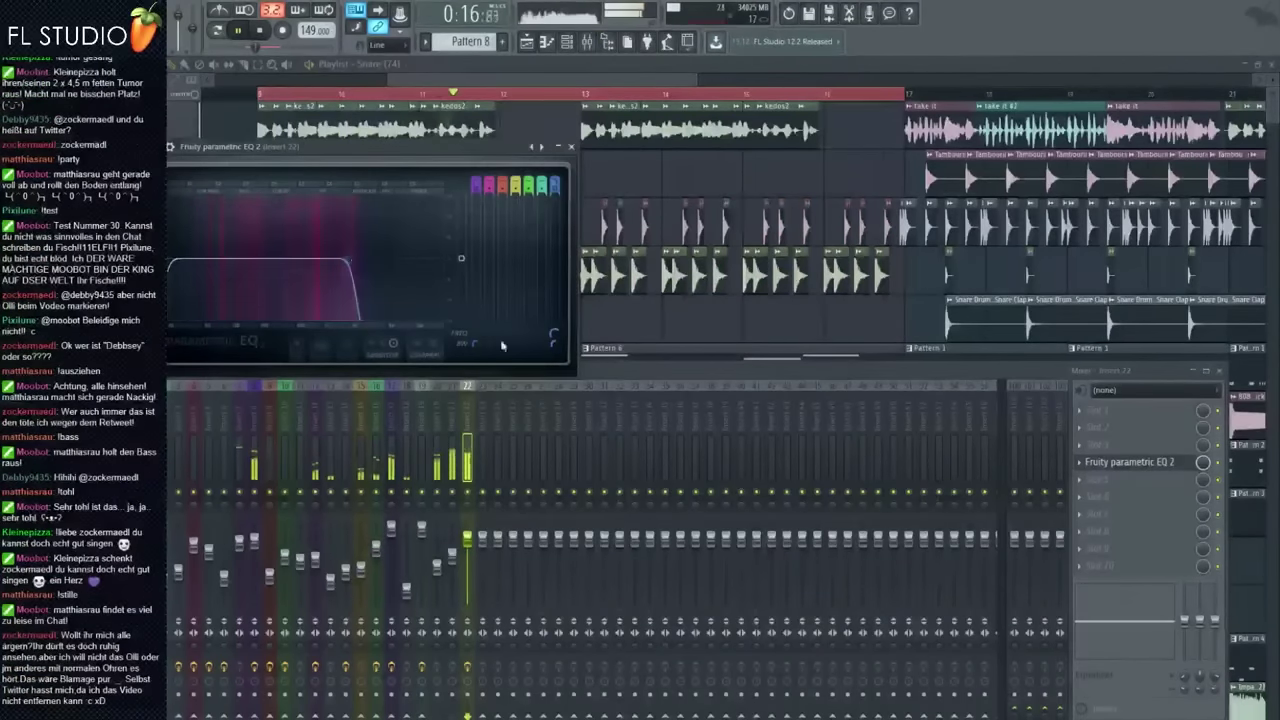
right_click(554, 335)
click(608, 421)
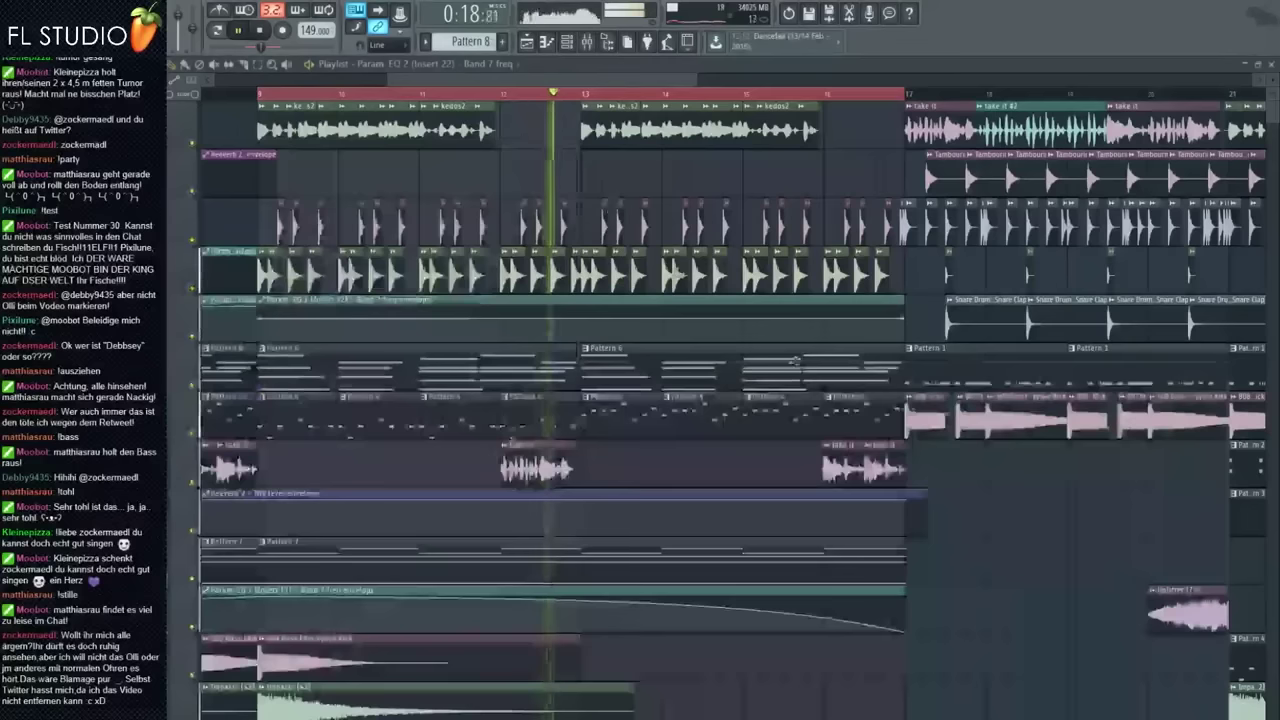
right_click(904, 319)
click(929, 539)
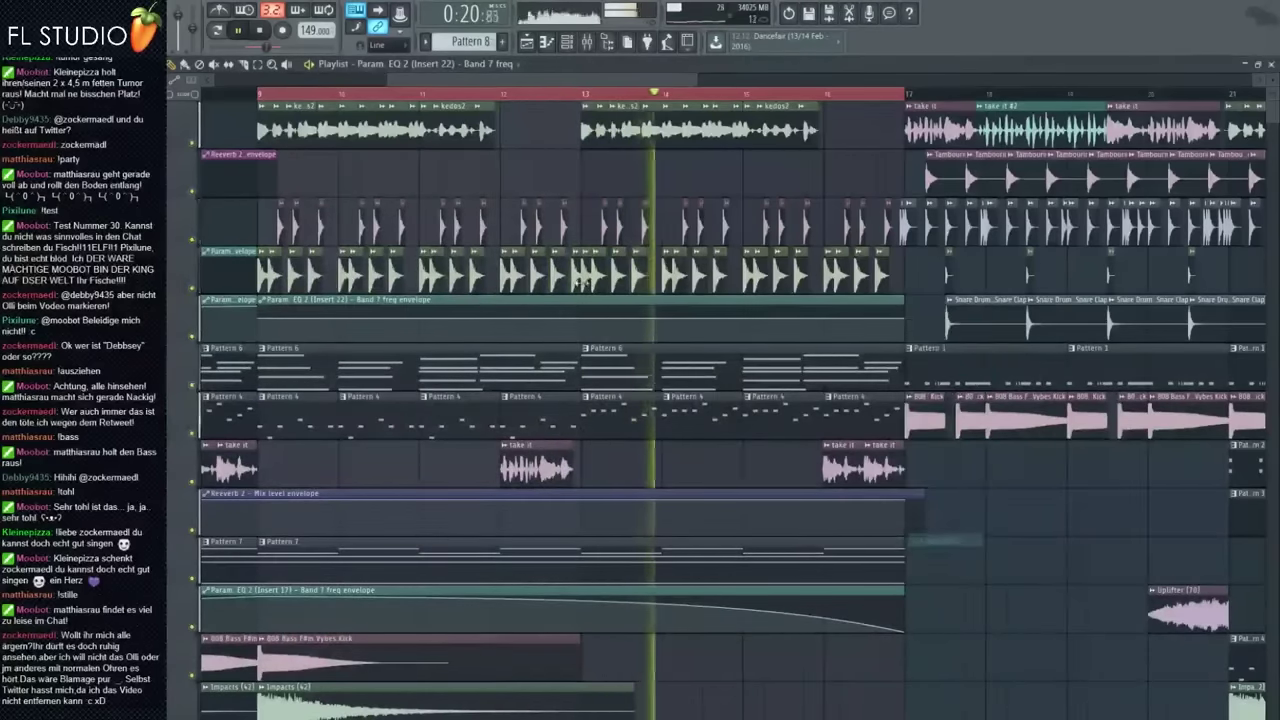
right_click(585, 331)
click(654, 538)
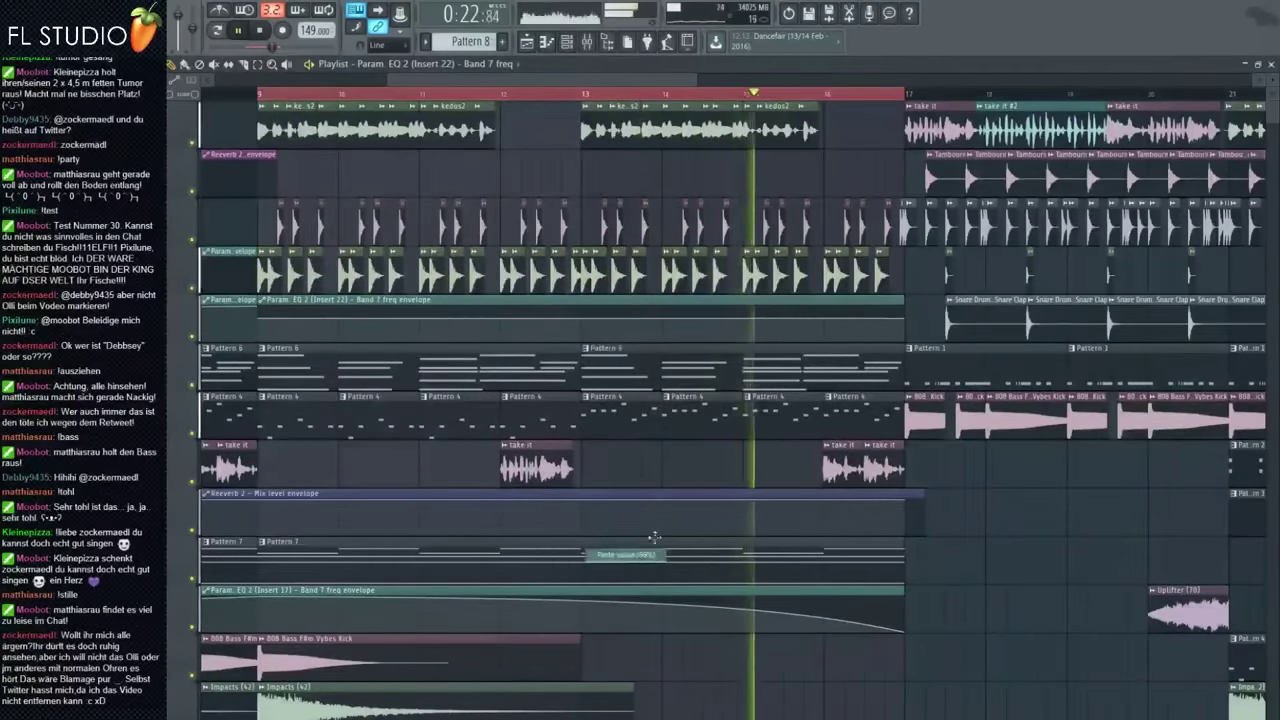
Copy Pattern 2 from the drop to bars 13 to 16 on the 808 bass kick track
scroll(620, 428, down, 3)
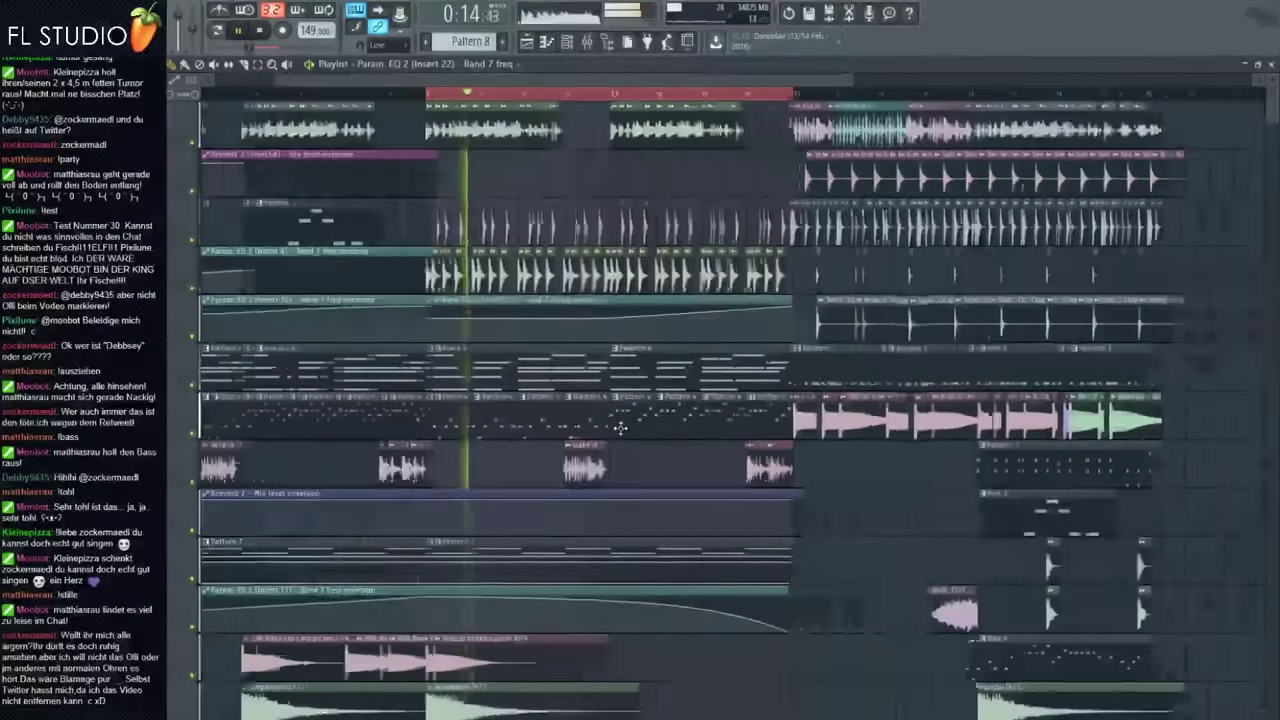
scroll(634, 427, down, 5)
scroll(648, 459, down, 2)
scroll(650, 472, up, 3)
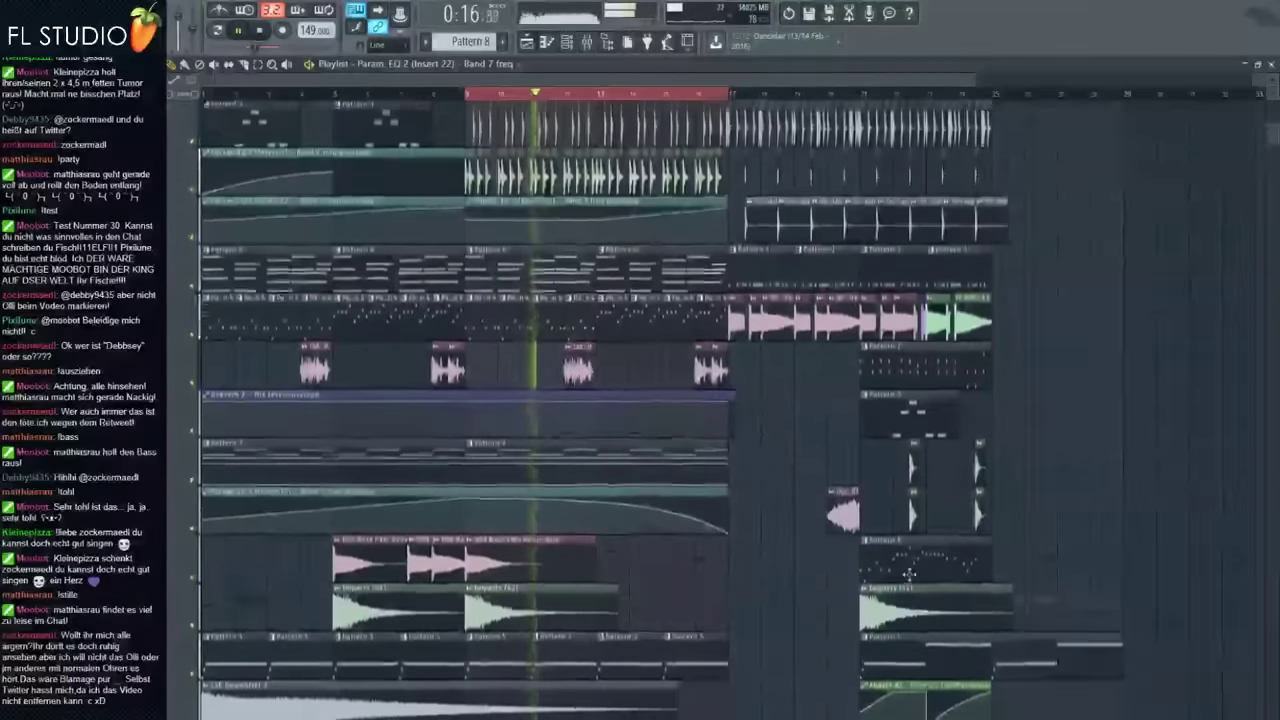
scroll(780, 539, up, 1)
scroll(780, 539, up, 1)
click(885, 470)
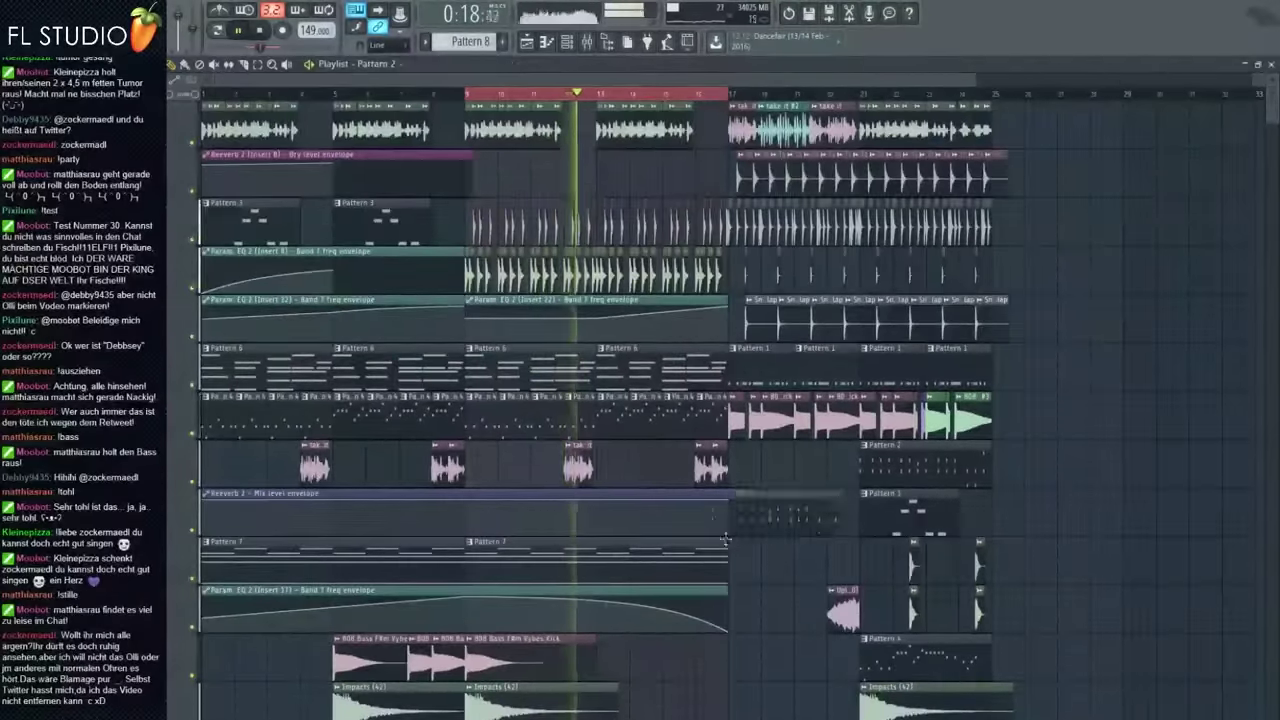
click(614, 660)
scroll(658, 697, up, 2)
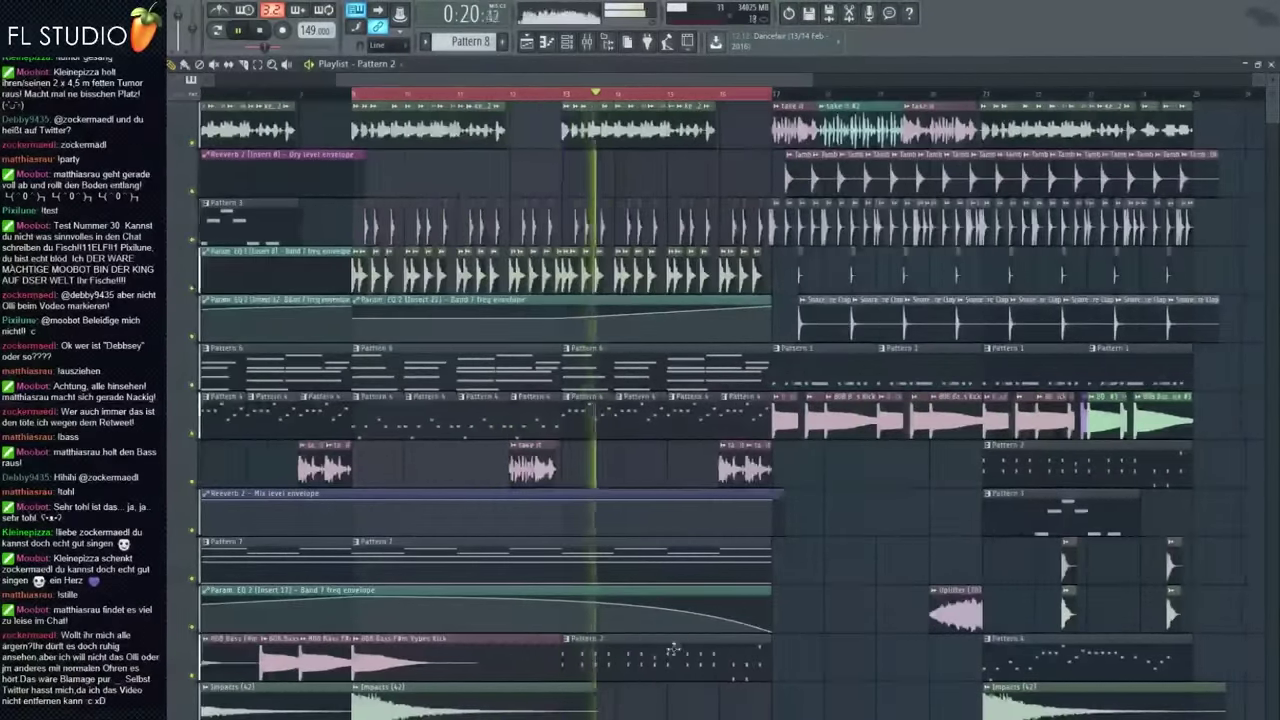
Clear the playback time selection and start playback from about bar 7
ctrl+click(288, 93)
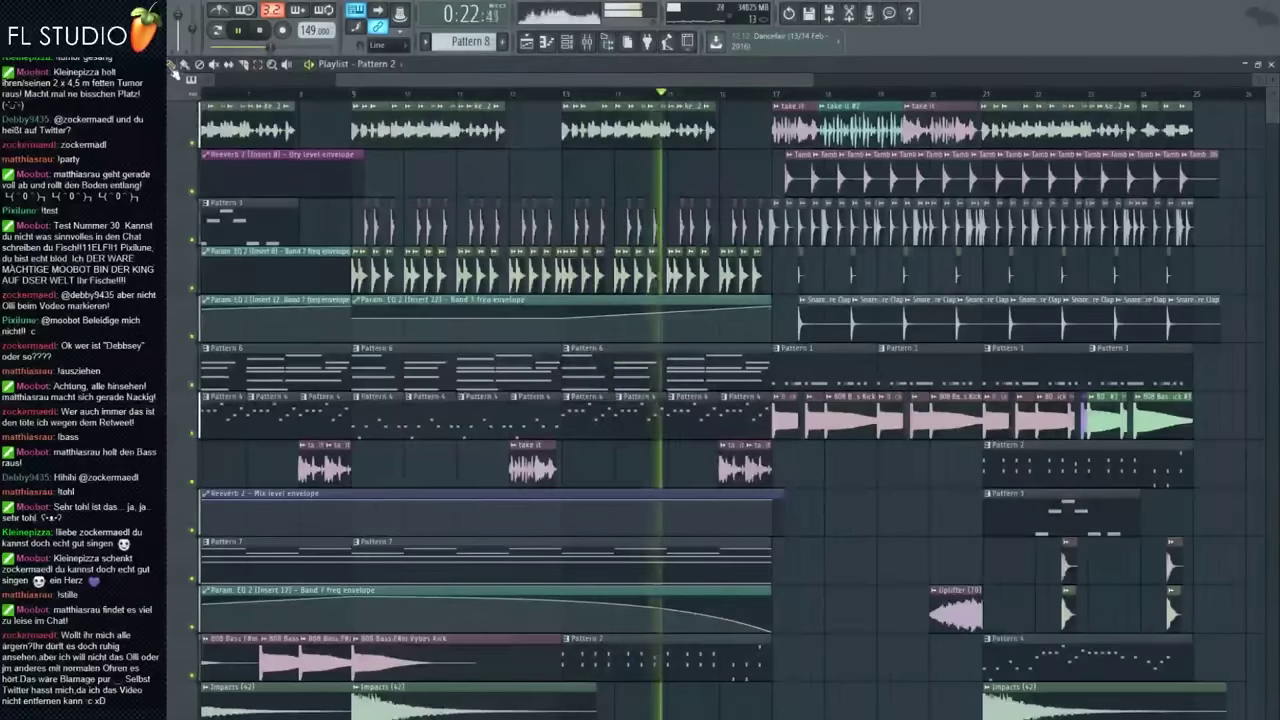
click(587, 41)
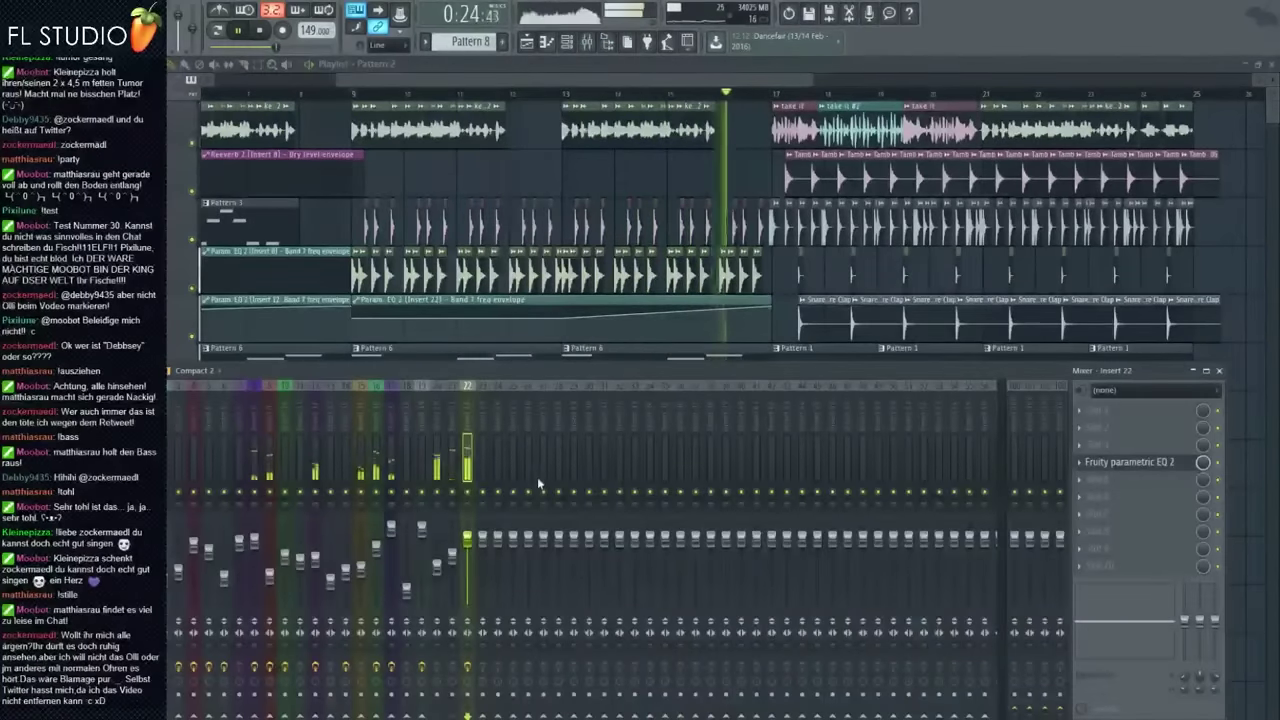
key(F9)
scroll(590, 196, down, 3)
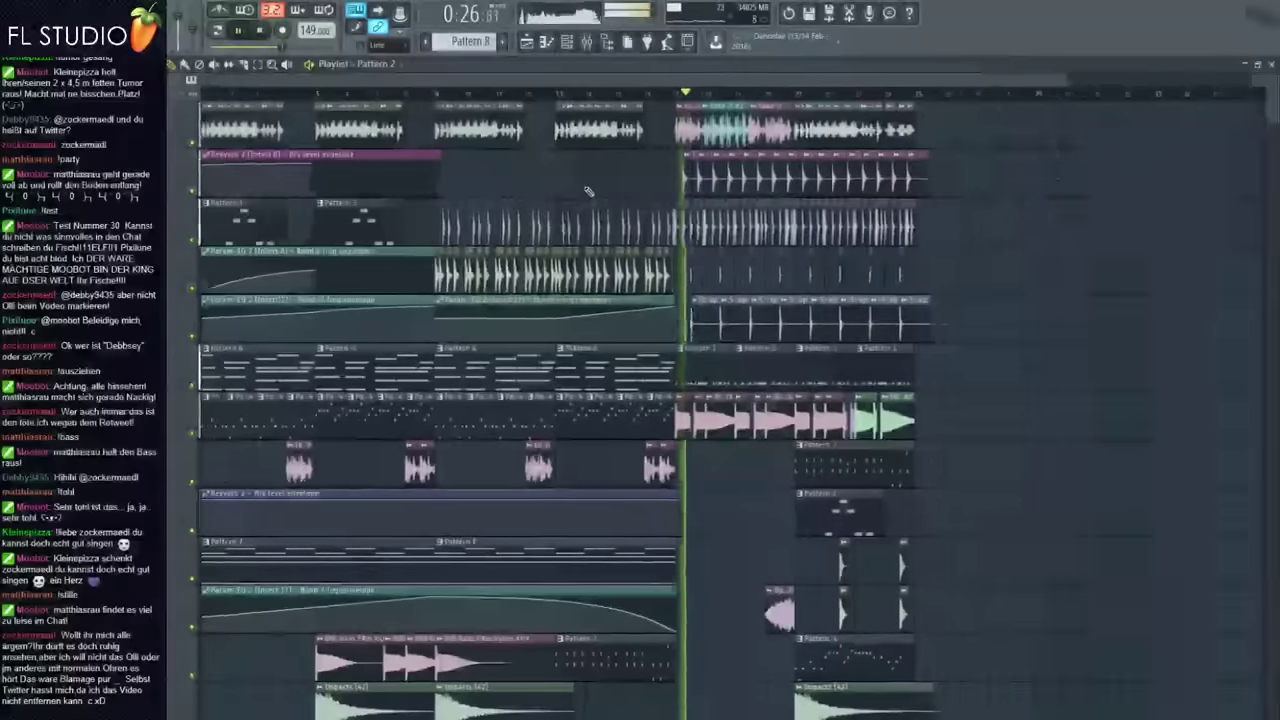
click(355, 94)
scroll(371, 194, down, 4)
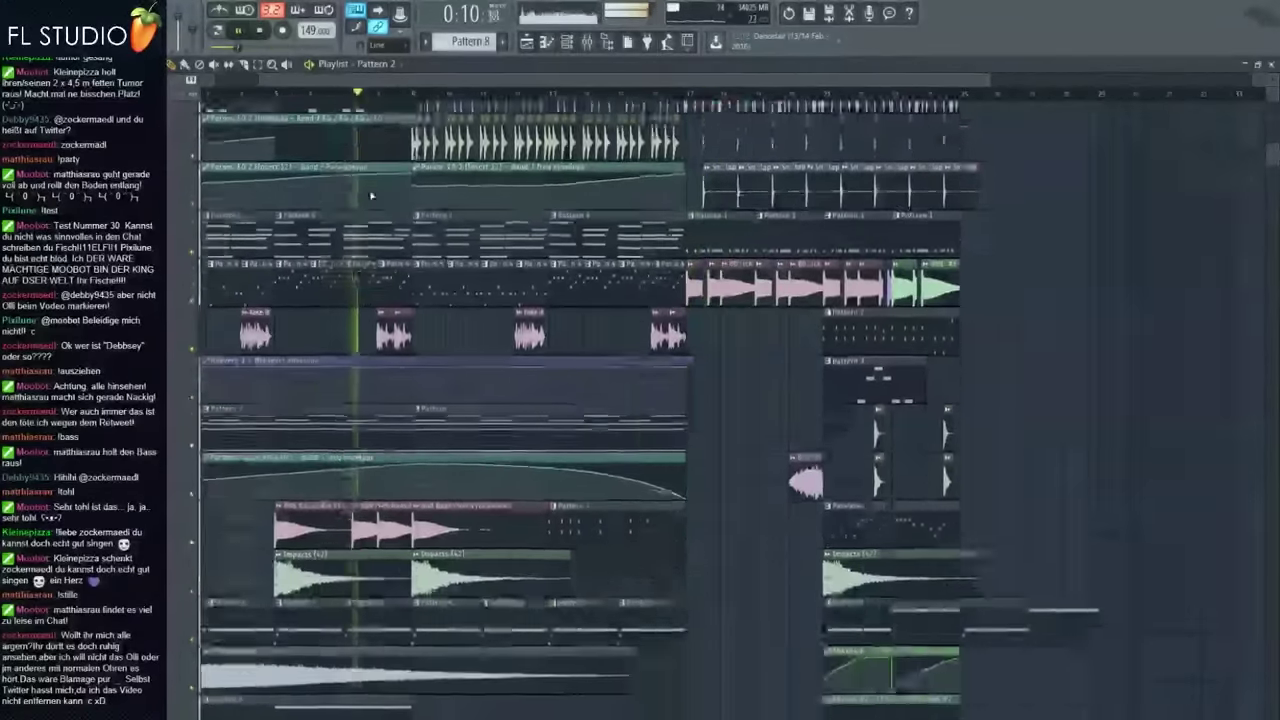
scroll(434, 242, up, 3)
scroll(436, 243, up, 3)
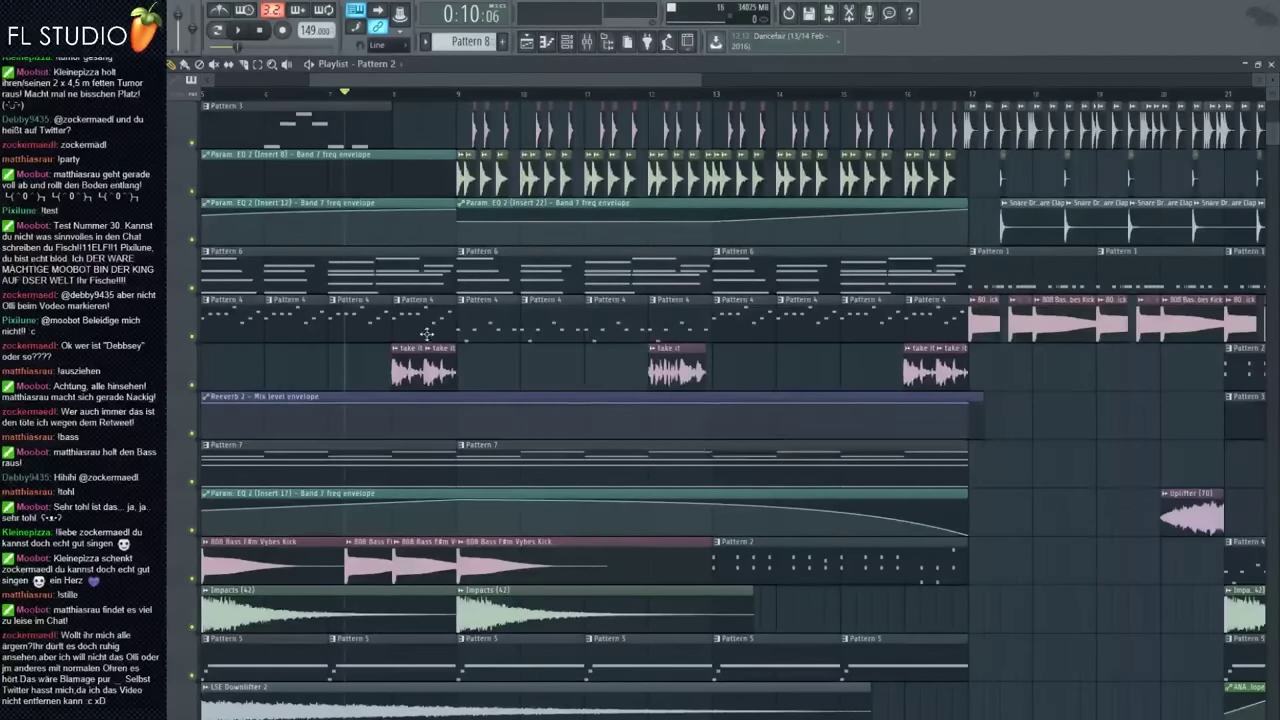
Listen to the transition from bar 7 into the snare and clap section at bar 9
drag(427, 333, 626, 545)
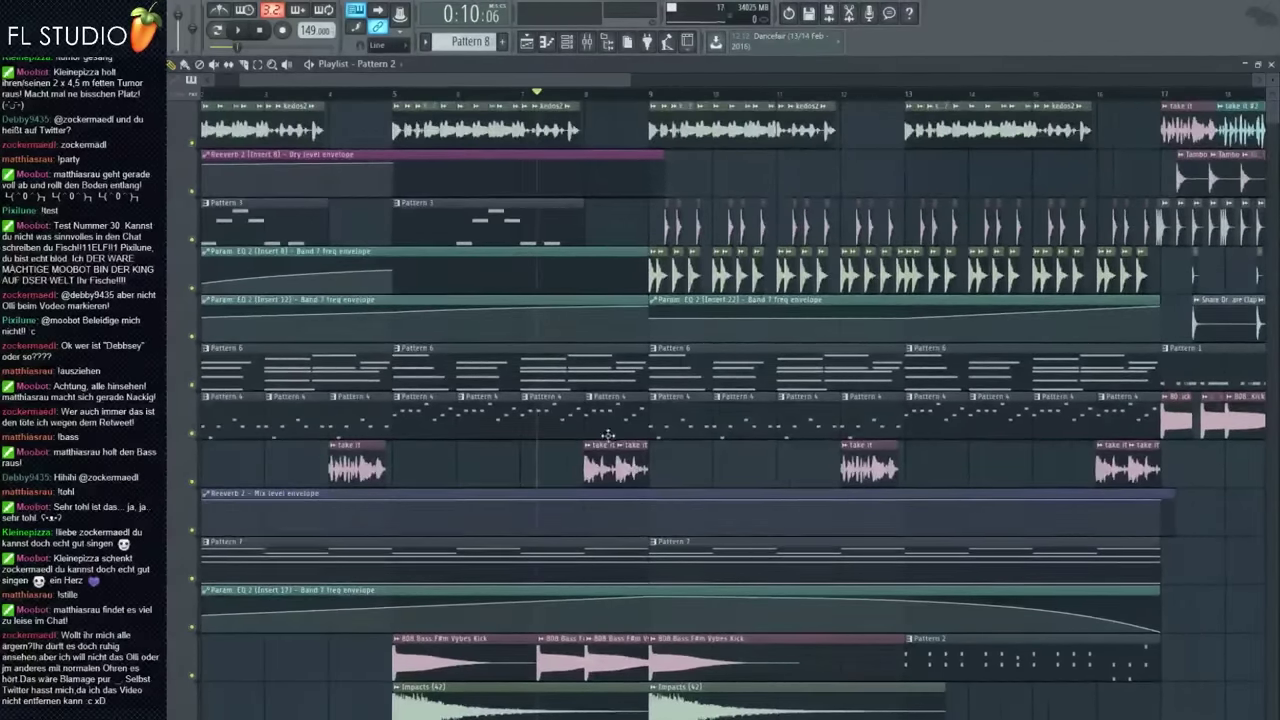
scroll(602, 436, down, 2)
scroll(596, 437, up, 2)
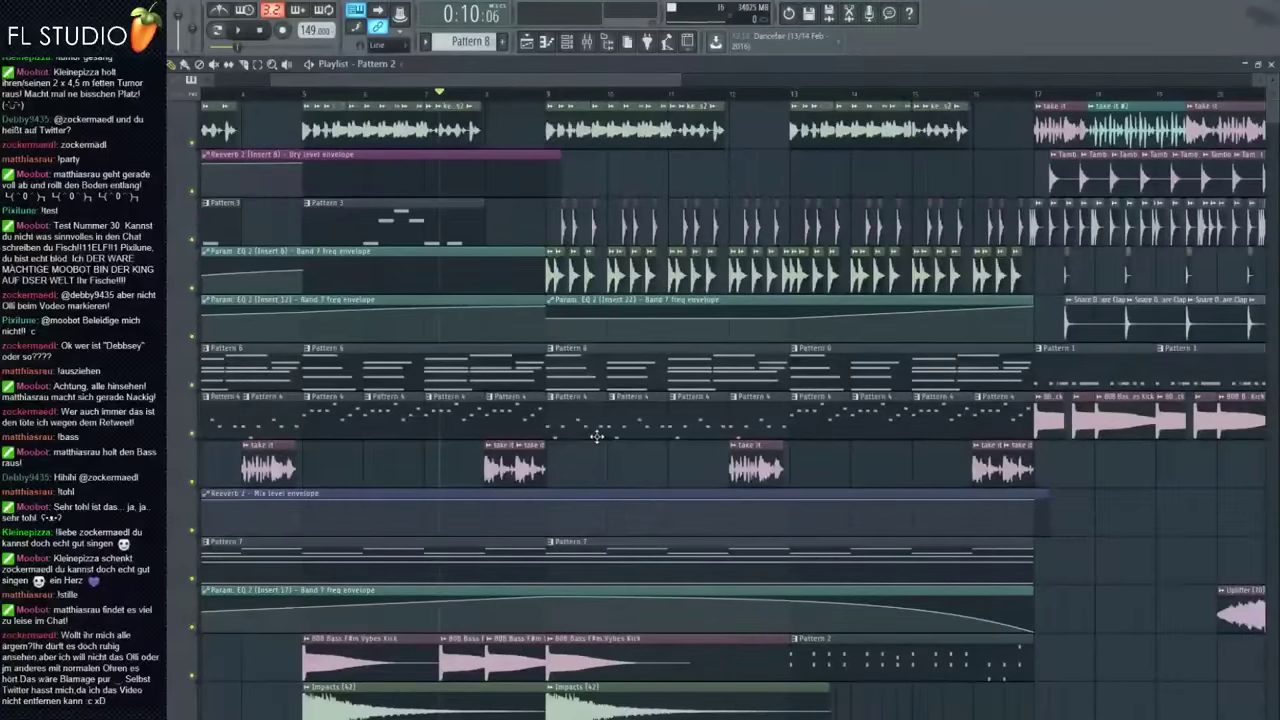
scroll(590, 435, down, 1)
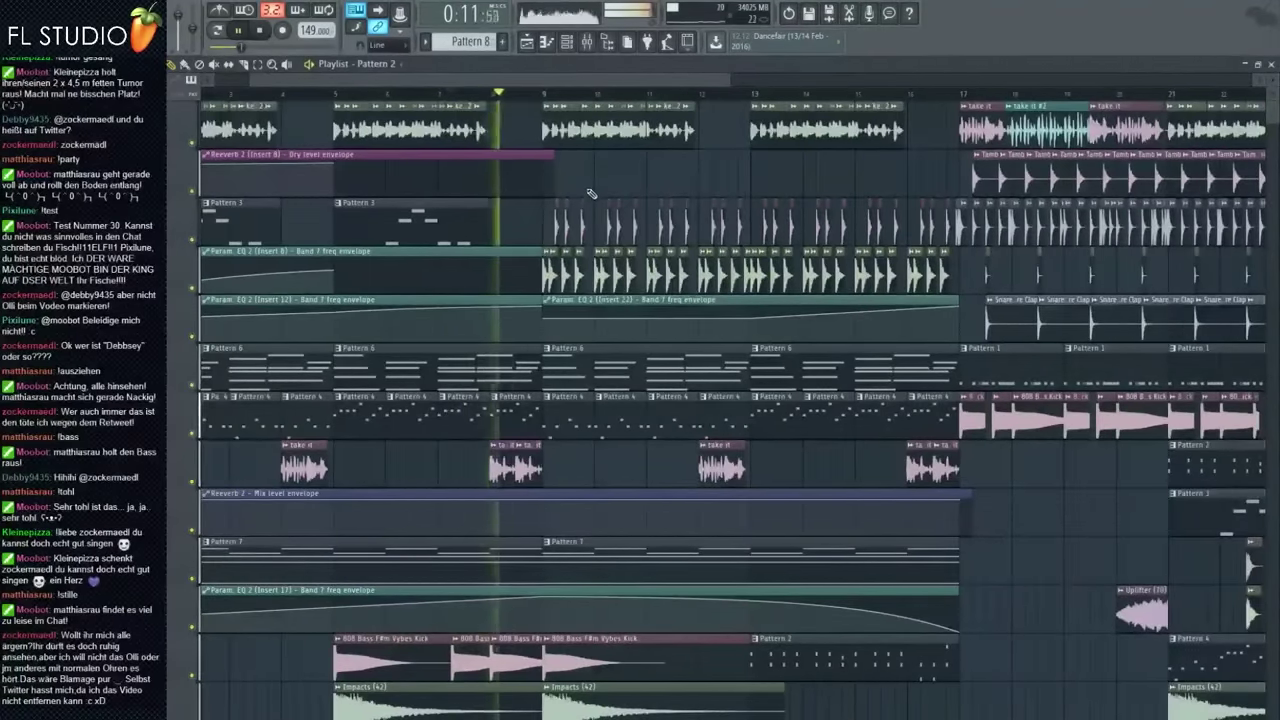
key(space)
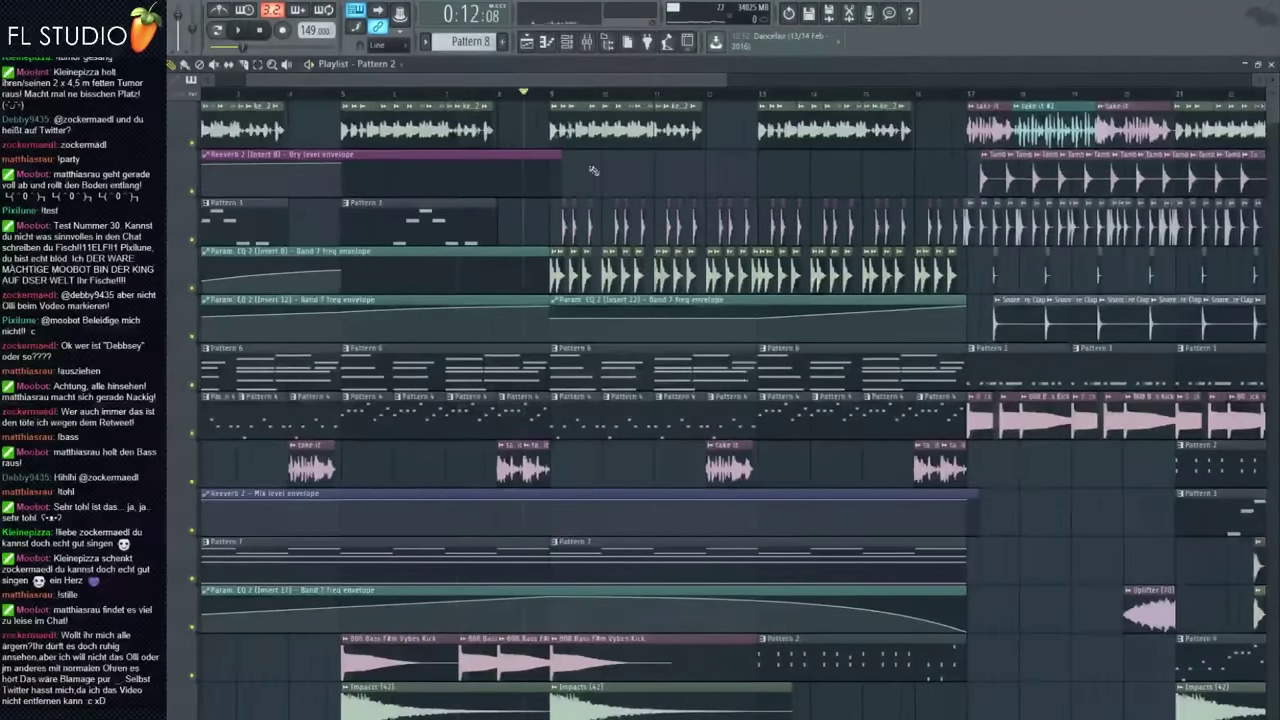
key(space)
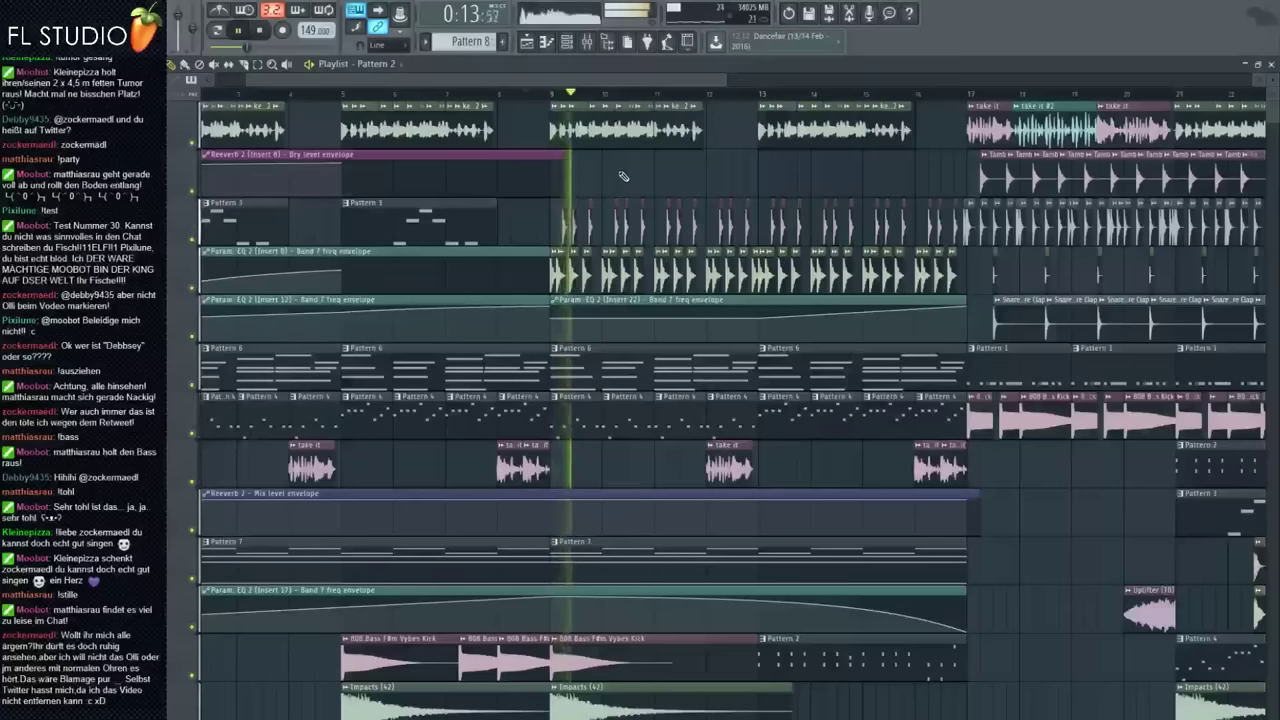
Set the playback loop to bars 9 to 16 and restart playback from bar 9
drag(551, 97, 968, 95)
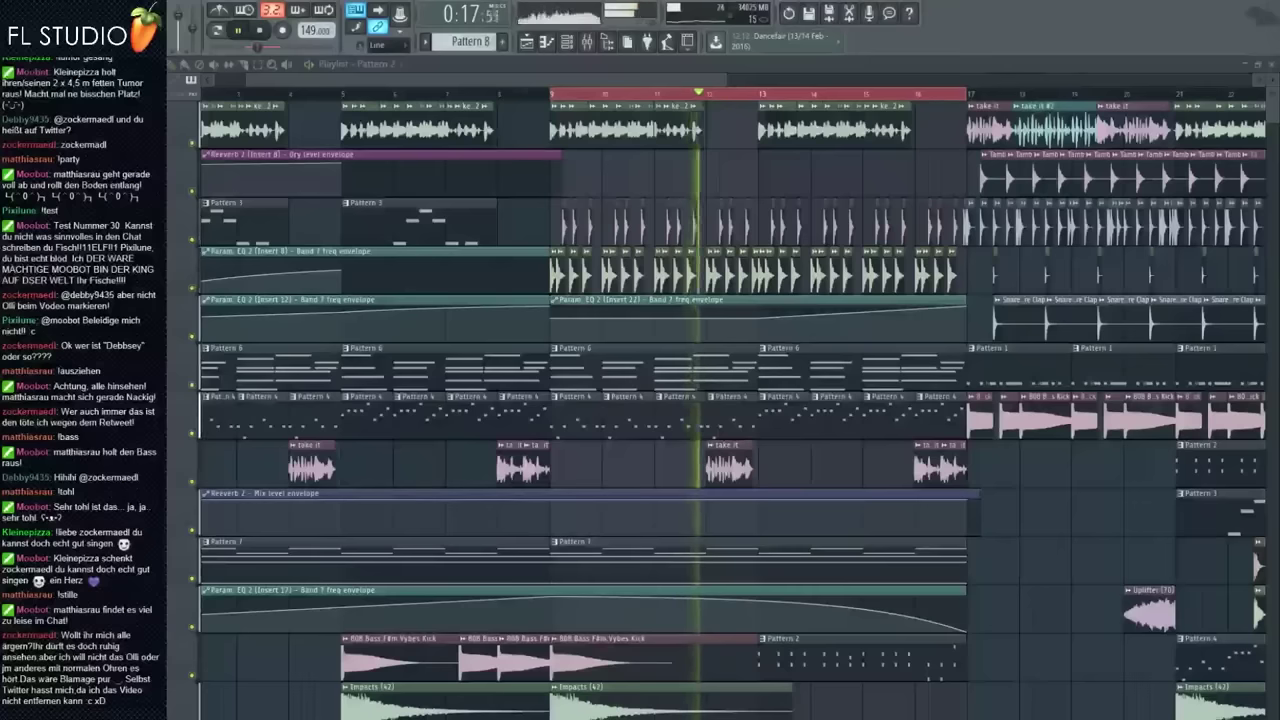
ctrl+click(497, 175)
scroll(497, 178, down, 3)
key(space)
key(space)
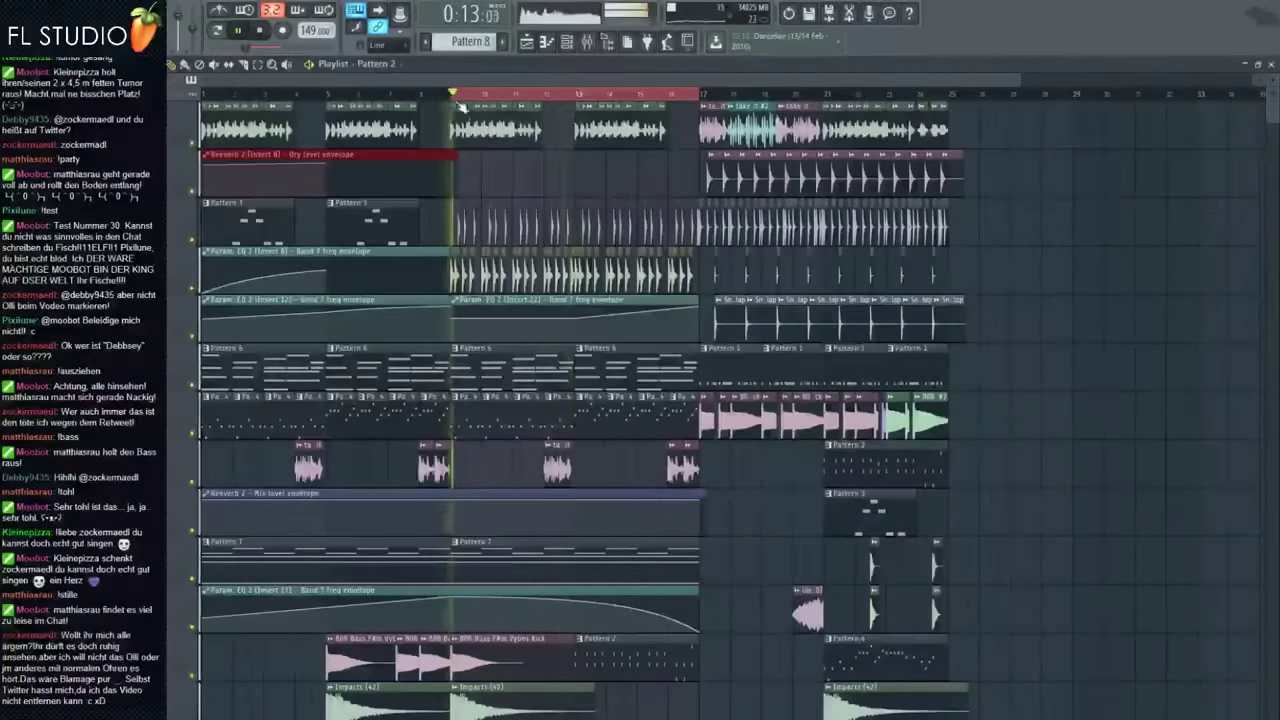
scroll(503, 181, up, 3)
scroll(555, 210, up, 2)
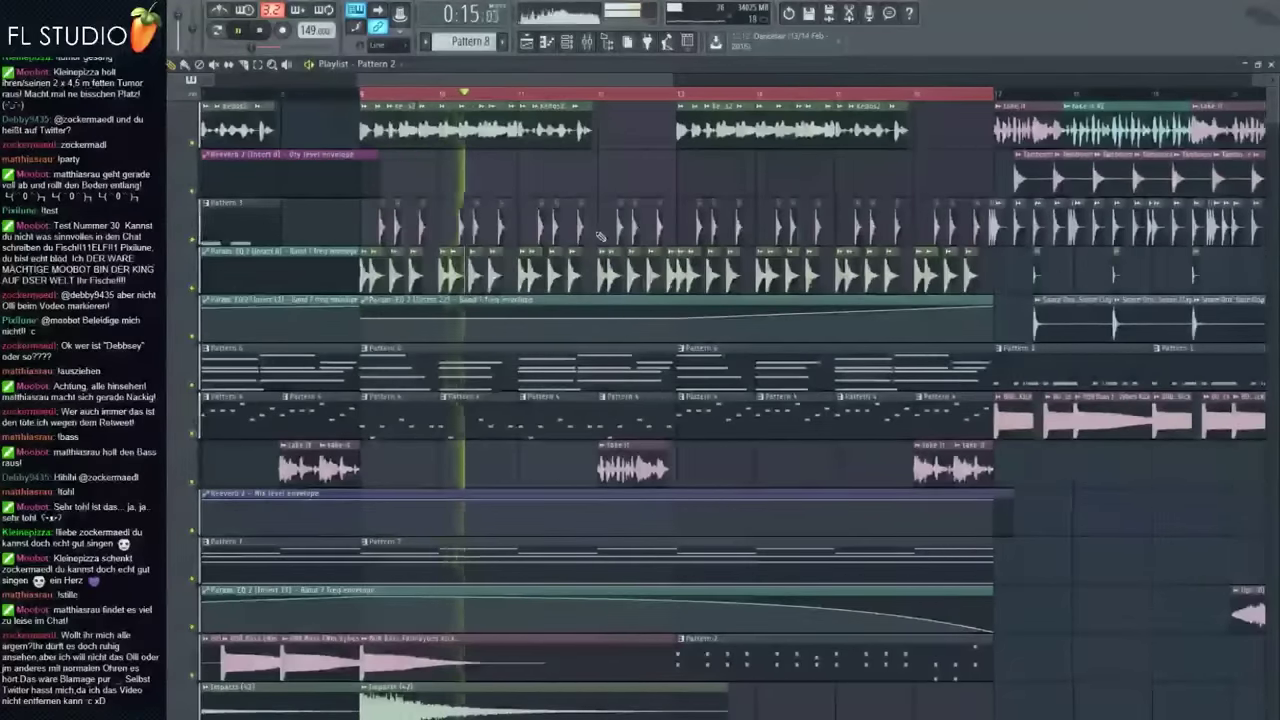
Move the Reeverb 2 mix level envelope to the free track below the uplifter and extend it past bar 26
scroll(600, 236, down, 4)
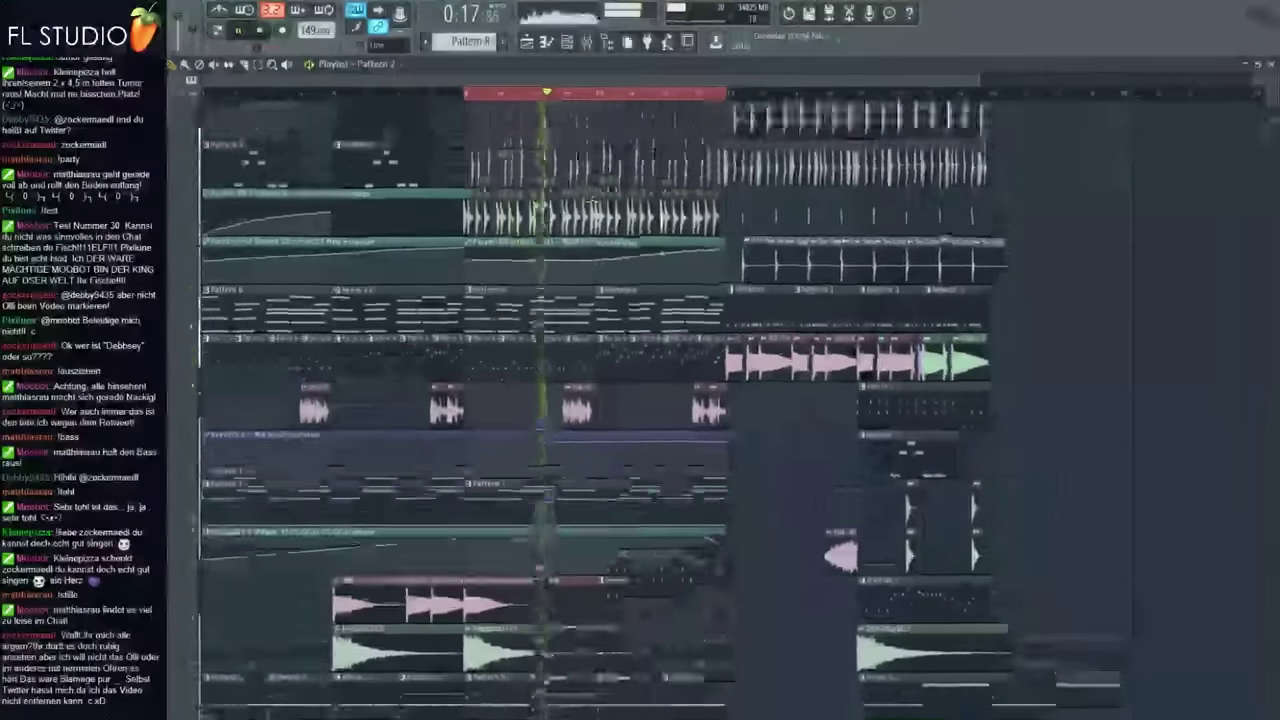
scroll(580, 170, down, 4)
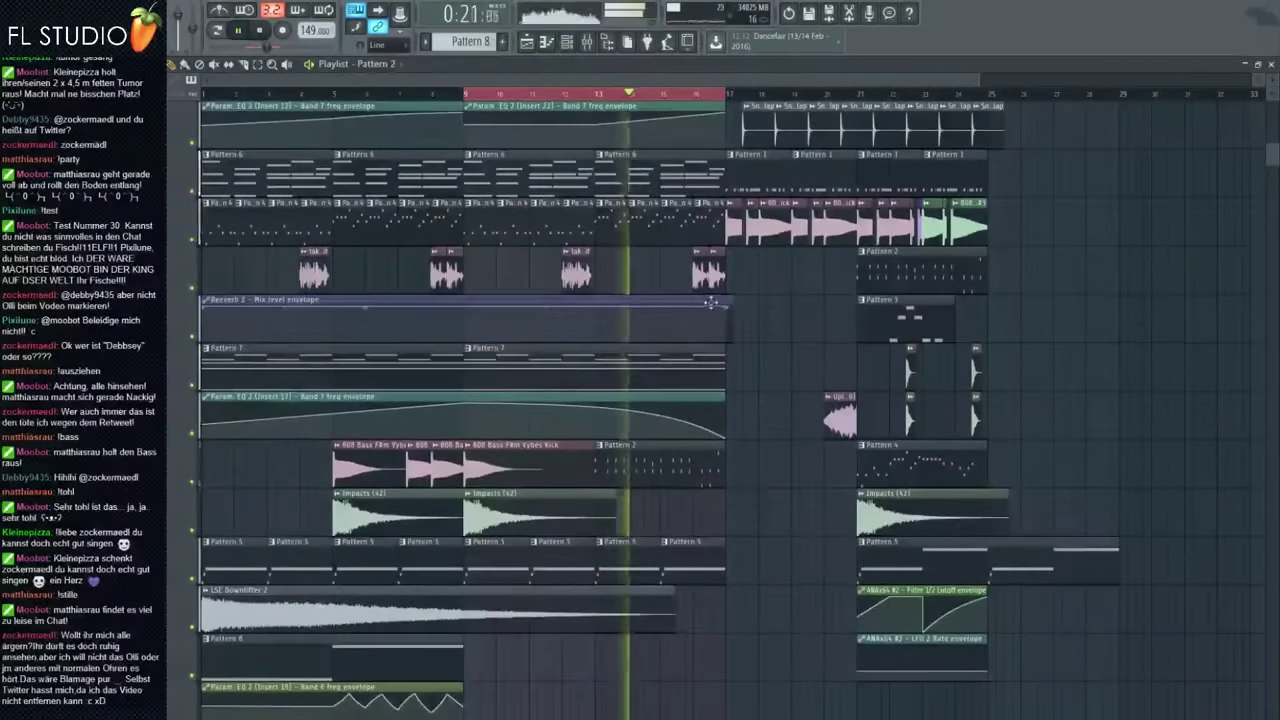
scroll(620, 330, down, 1)
scroll(684, 488, down, 5)
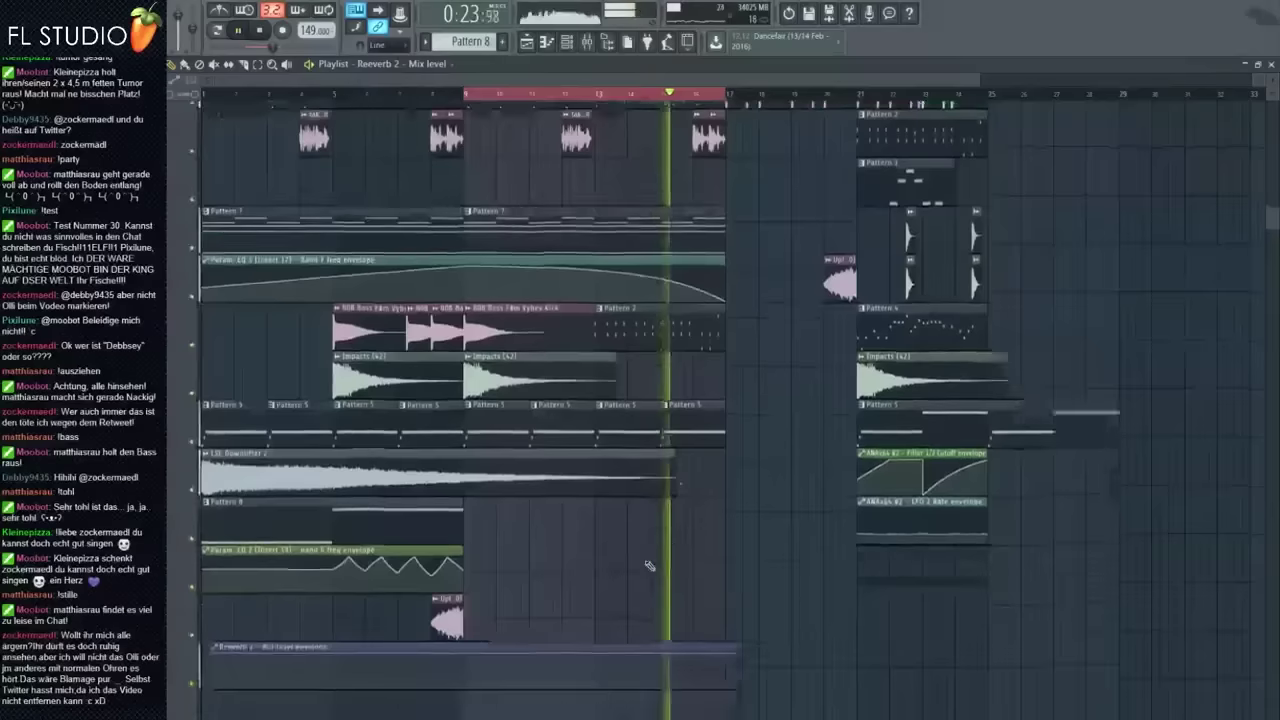
drag(741, 489, 1045, 489)
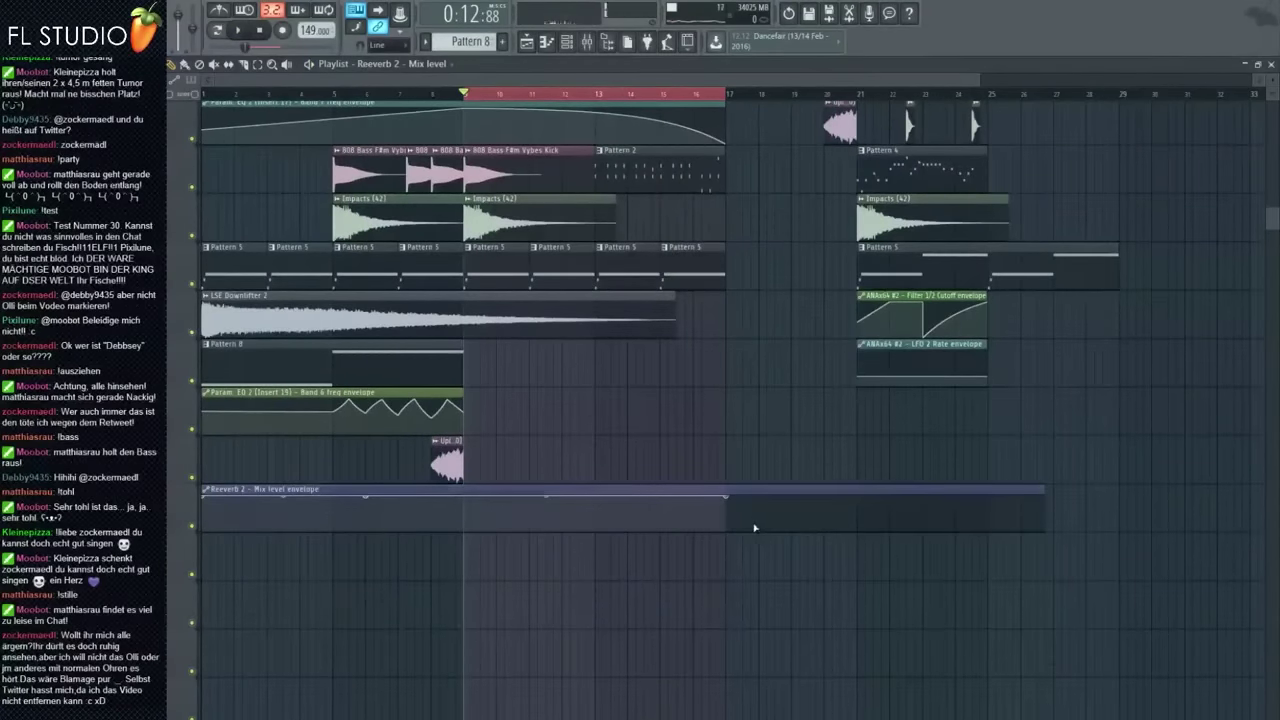
Place four Pattern 1 clips across bars 9 to 16 on the emptied track above Pattern 7
scroll(851, 463, up, 8)
key(space)
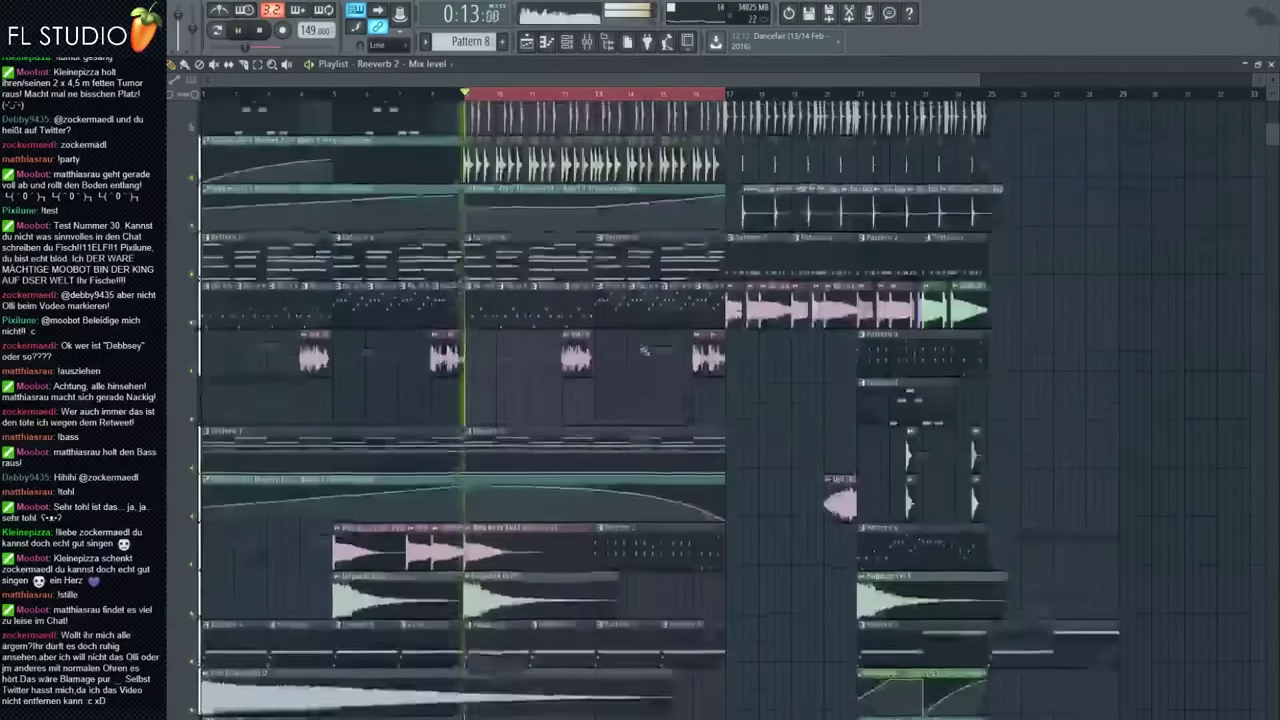
scroll(660, 340, up, 2)
key(space)
scroll(802, 275, down, 3)
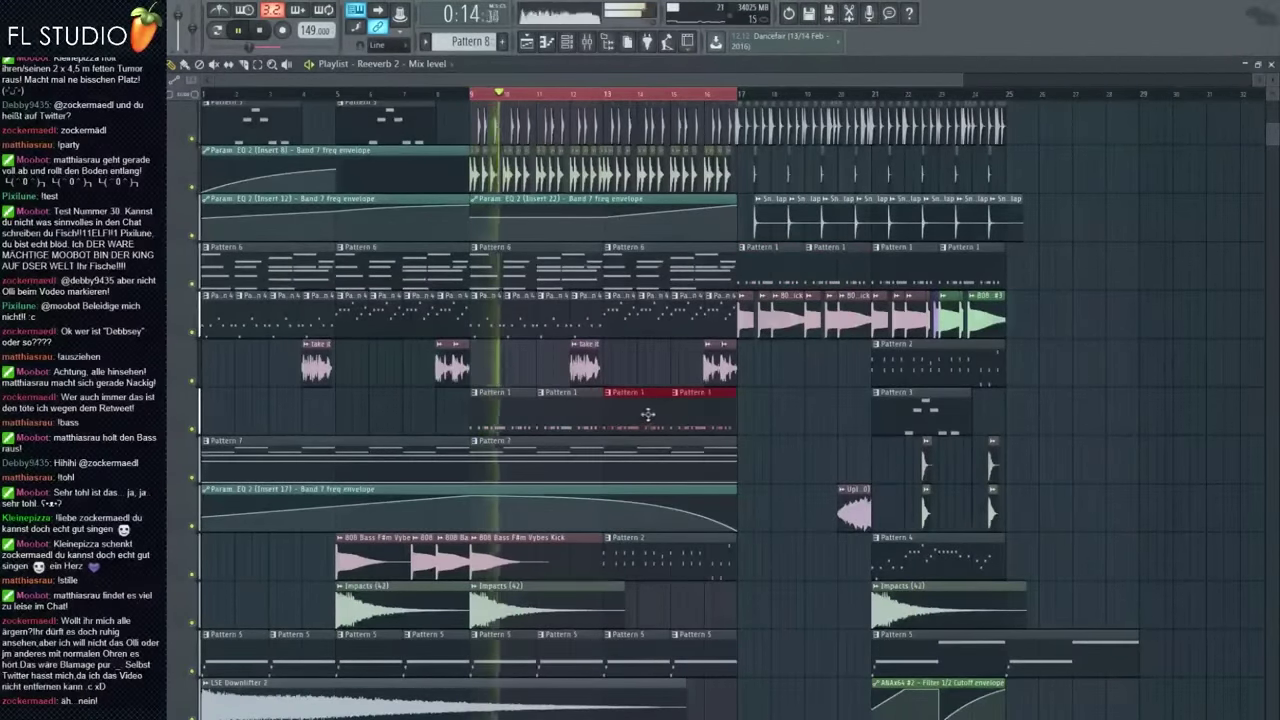
scroll(645, 380, up, 3)
Listen to the looped bars 9 to 16 and clear the loop selection in the playlist
click(588, 41)
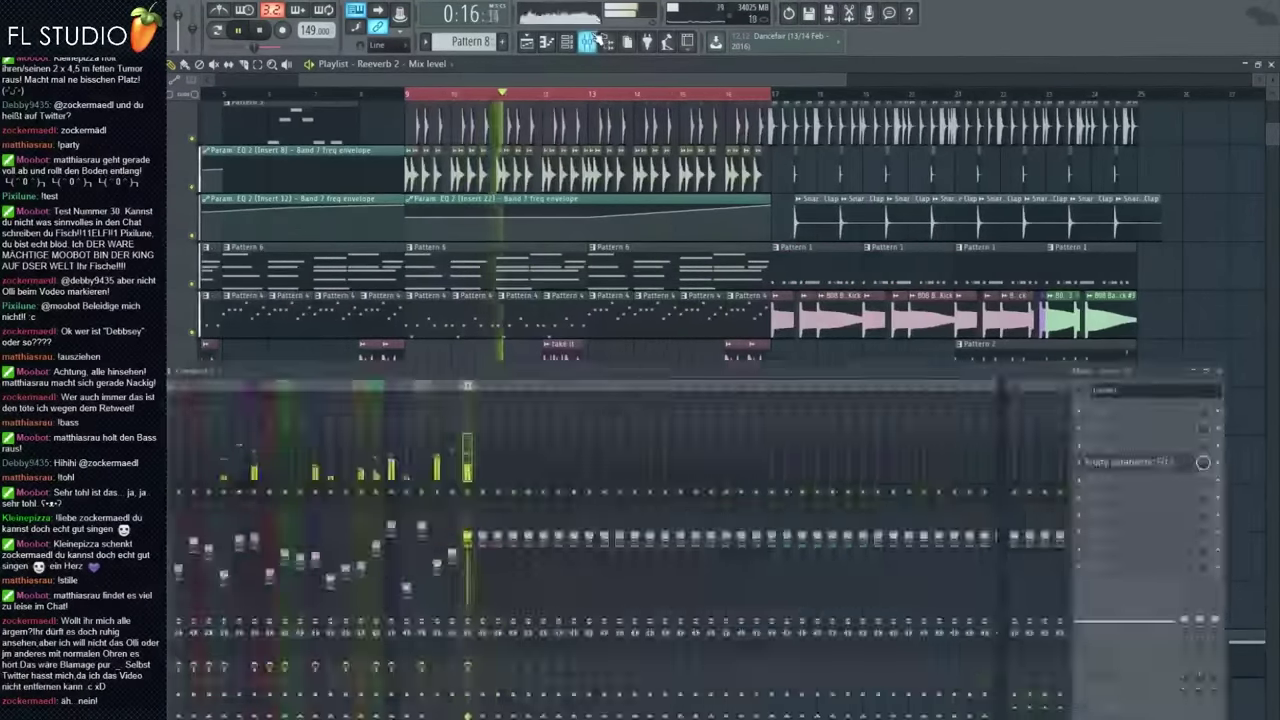
click(590, 42)
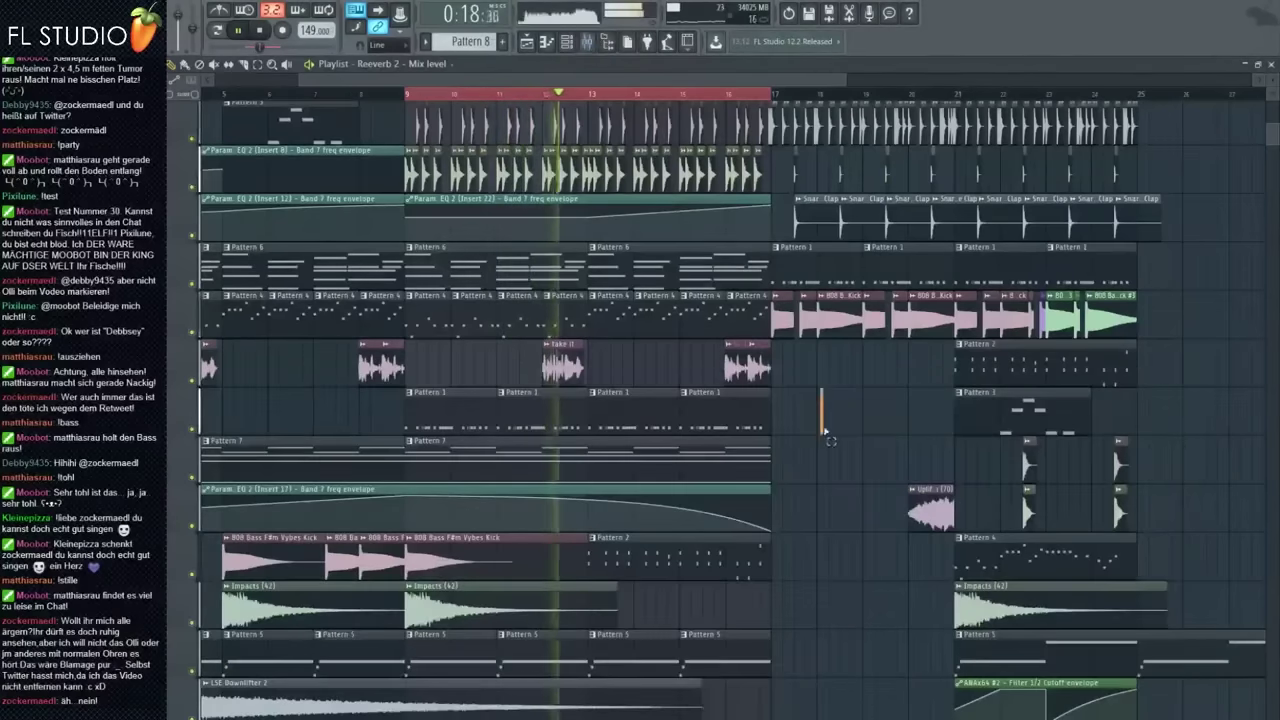
scroll(634, 252, up, 2)
scroll(664, 250, up, 3)
click(257, 65)
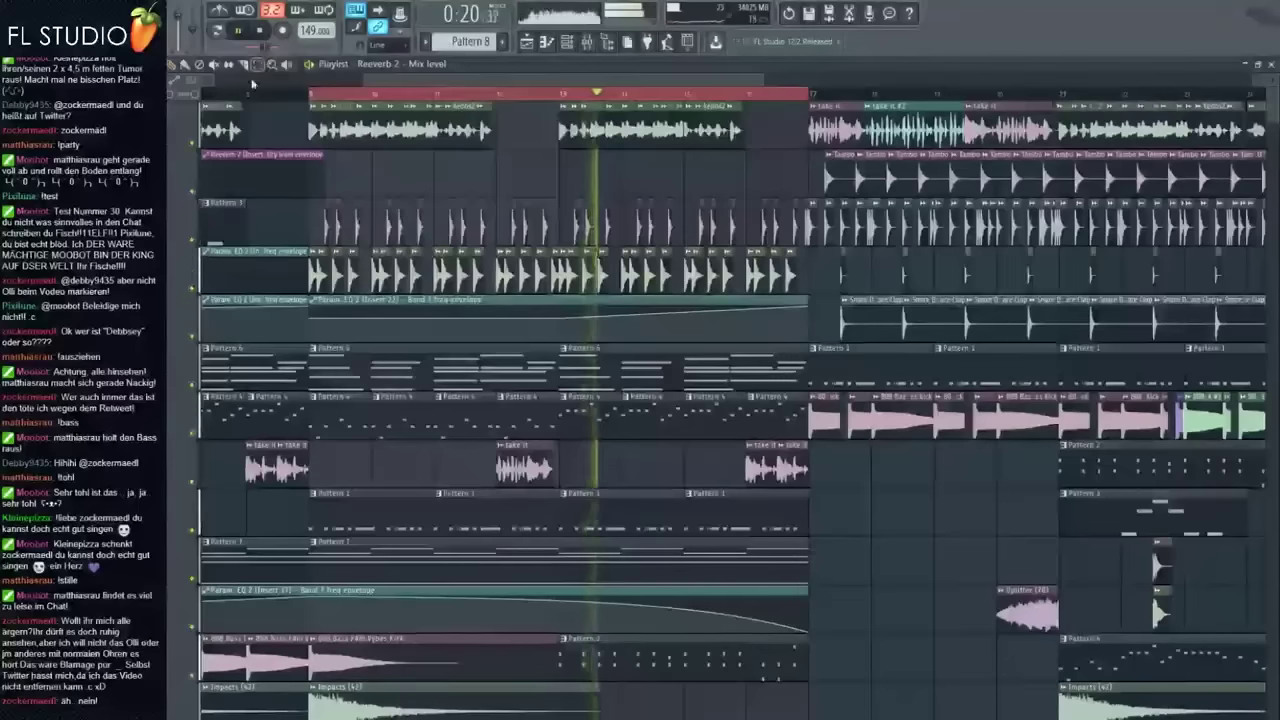
scroll(705, 188, up, 3)
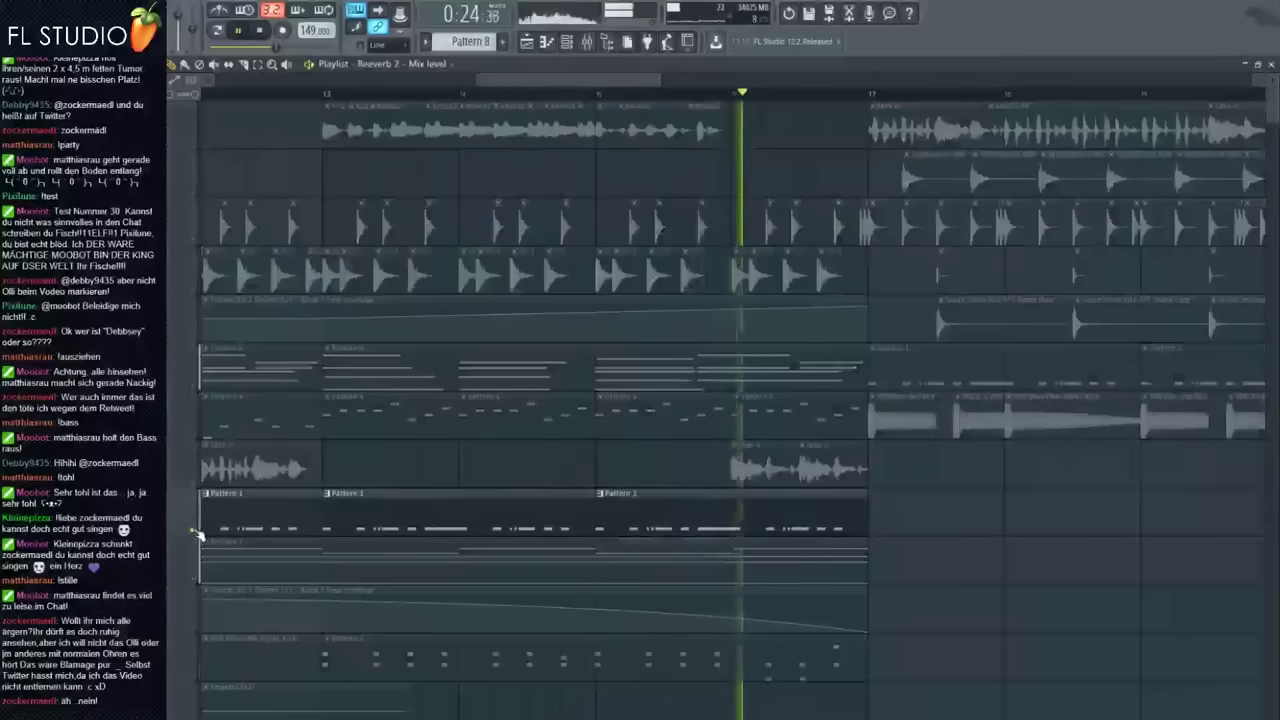
key(space)
scroll(868, 440, down, 5)
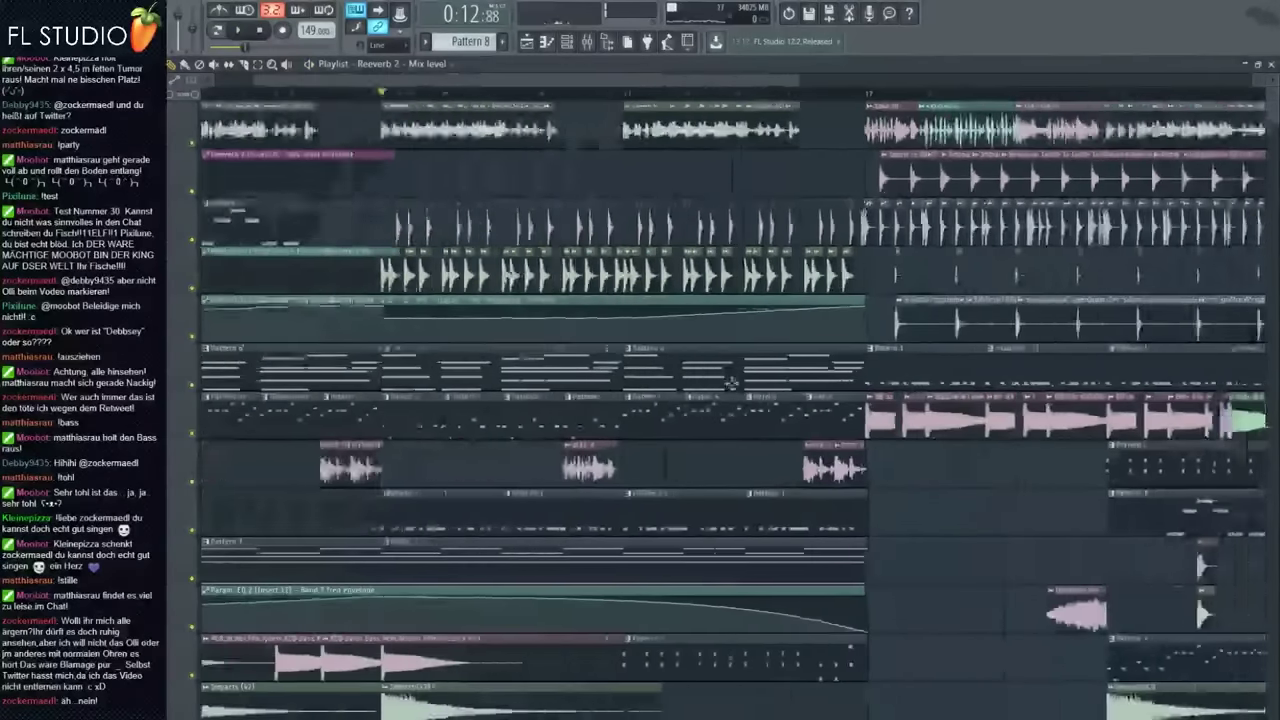
Play the arrangement again from bar 9 and move the playback position to bar 16
key(space)
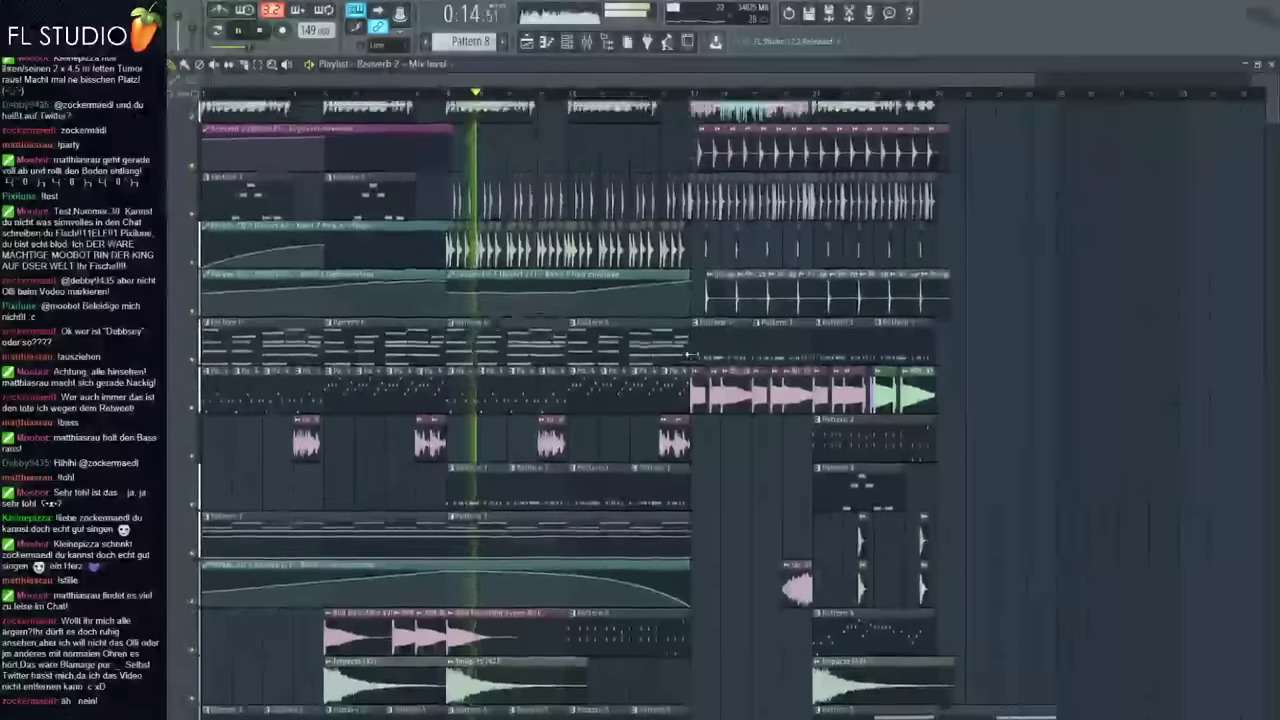
scroll(790, 178, up, 5)
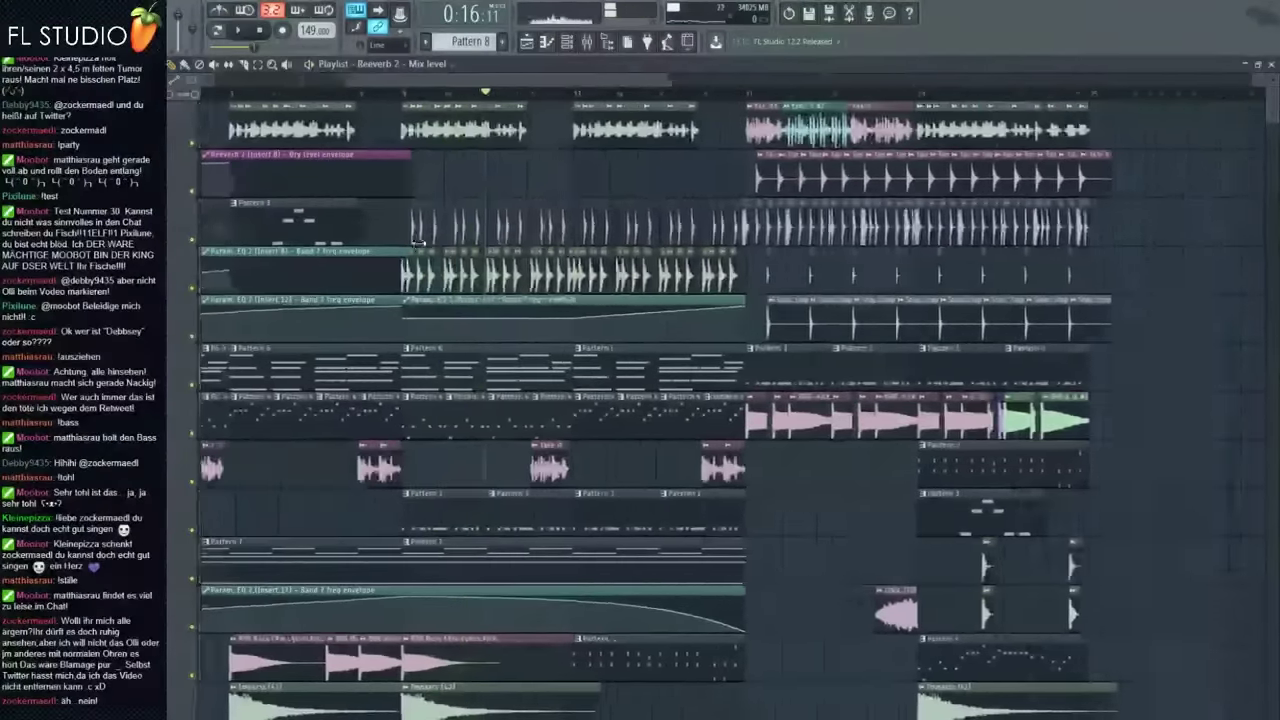
scroll(790, 178, down, 3)
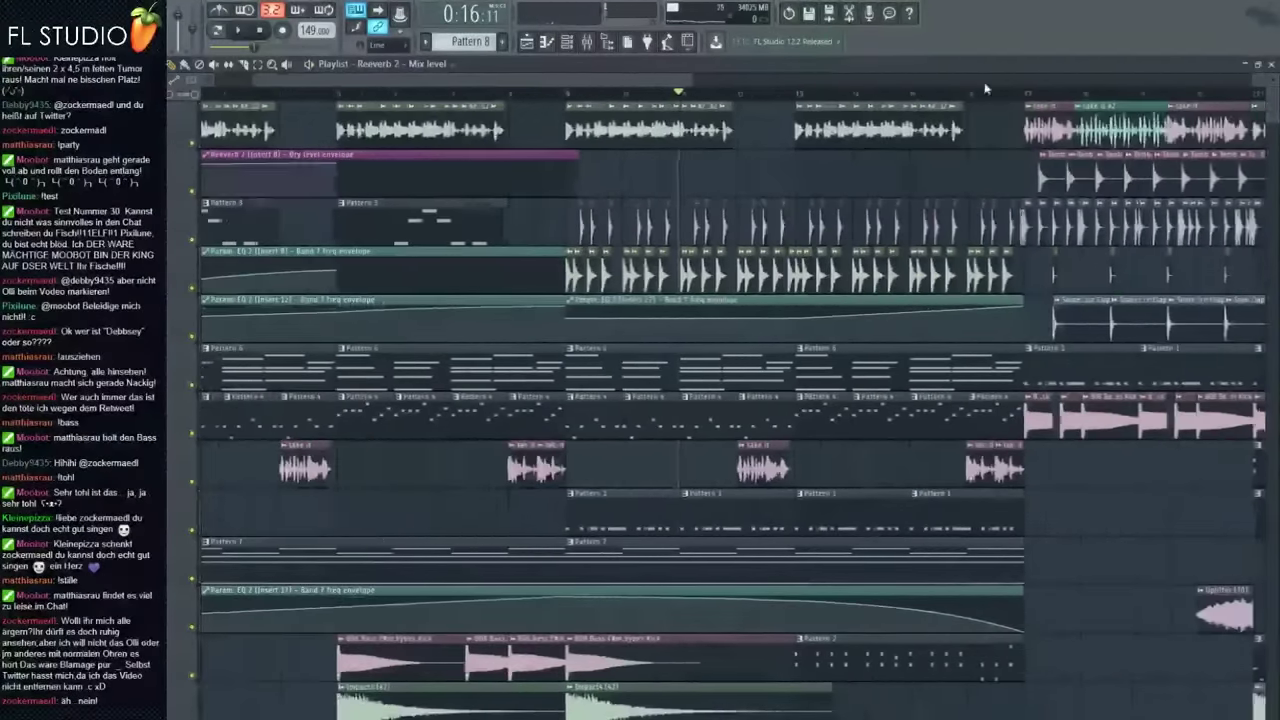
click(965, 96)
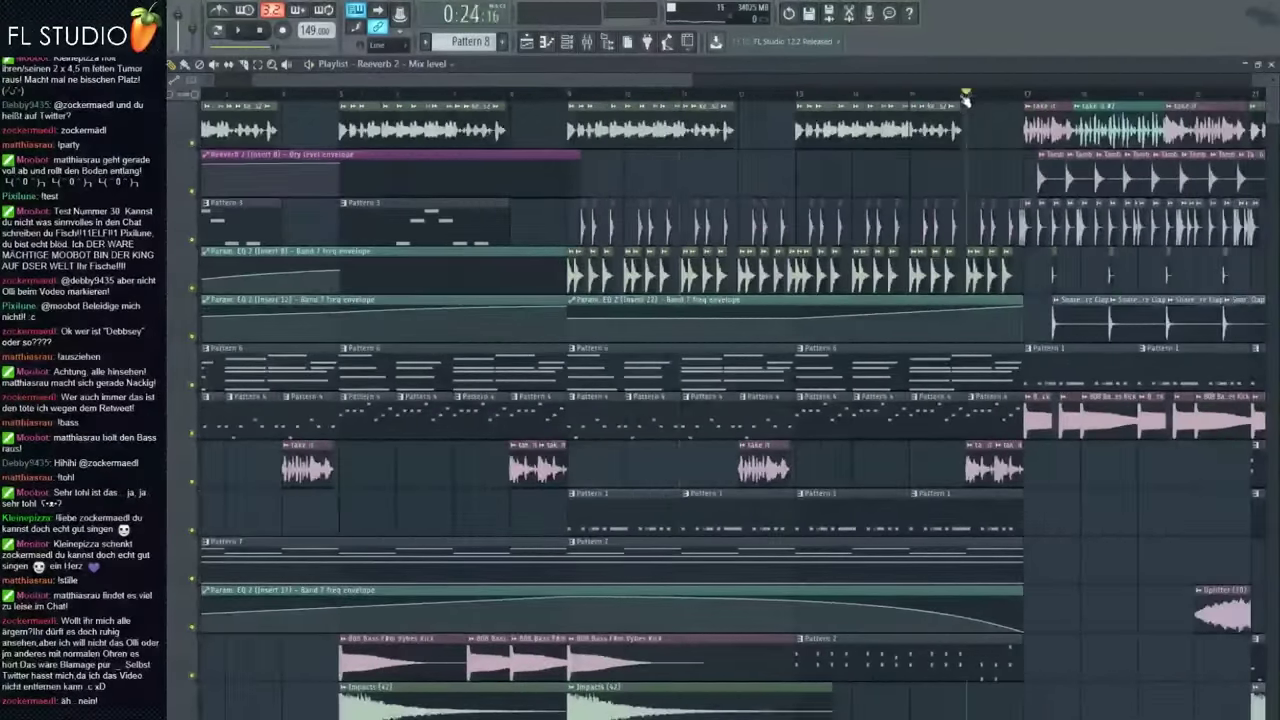
Place the Uplifter (18) sample on the free track below LSE Downlifter 2 across bars 13 to 16 and play it
scroll(596, 184, down, 3)
scroll(680, 303, up, 3)
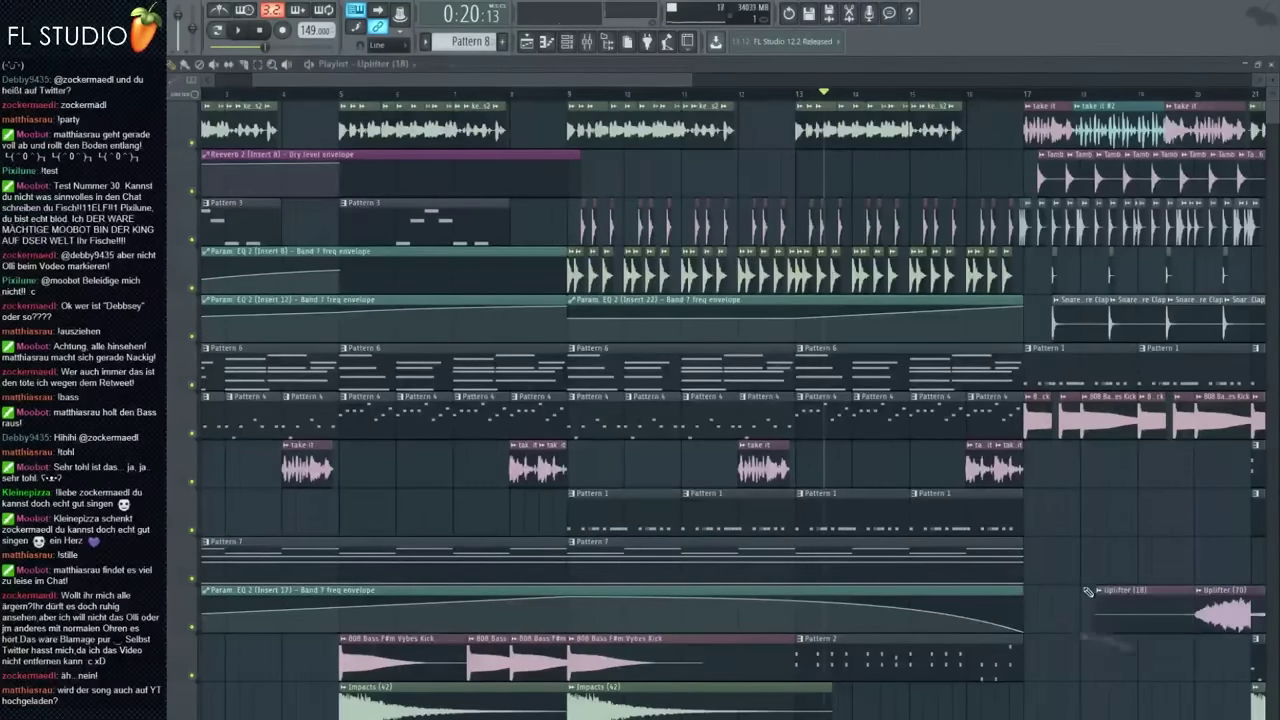
scroll(1088, 592, down, 5)
drag(1142, 375, 840, 620)
key(space)
scroll(1037, 639, up, 2)
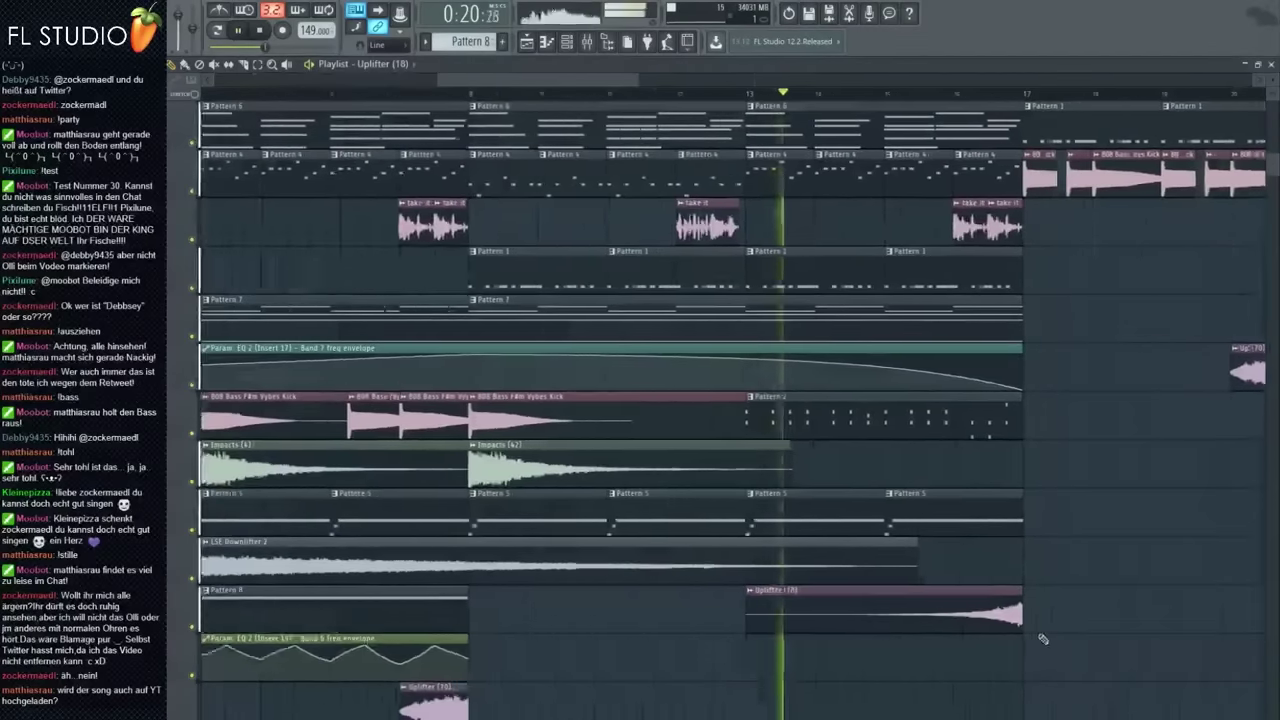
scroll(1037, 639, up, 2)
Route the Uplifter (18) sample to mixer insert 23 and lower that insert's level slightly
double_click(590, 608)
click(594, 43)
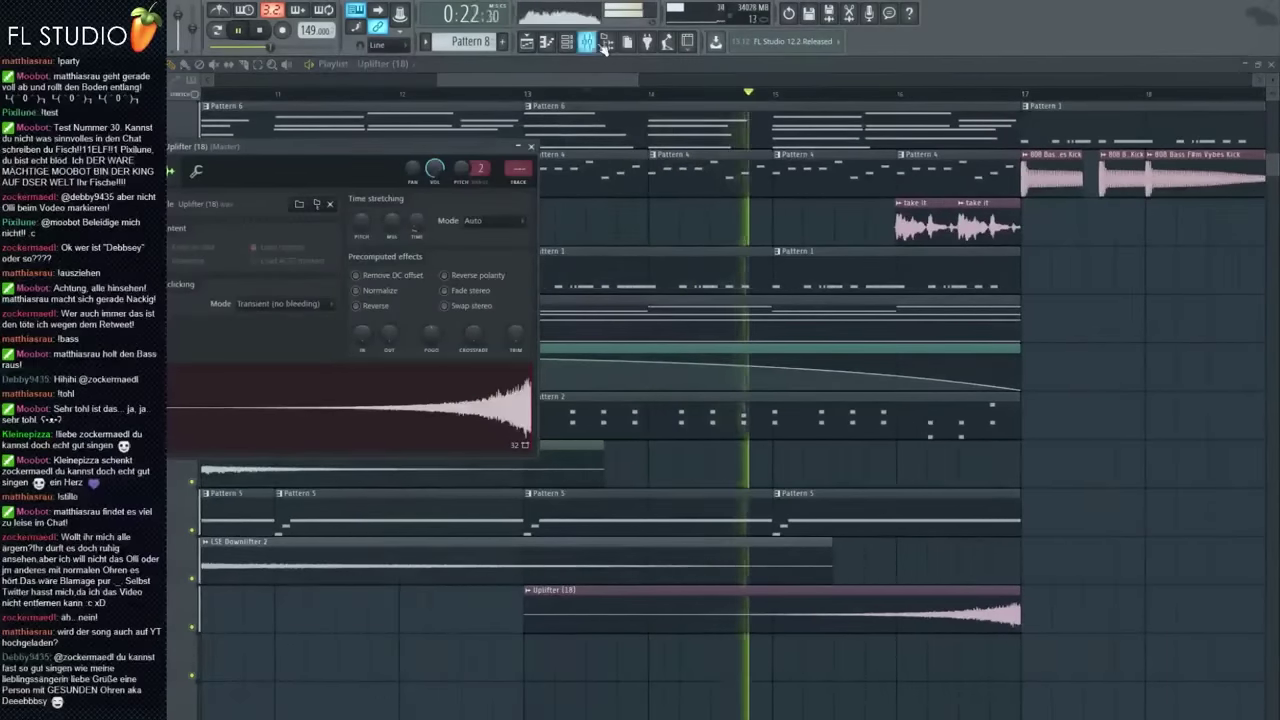
click(603, 46)
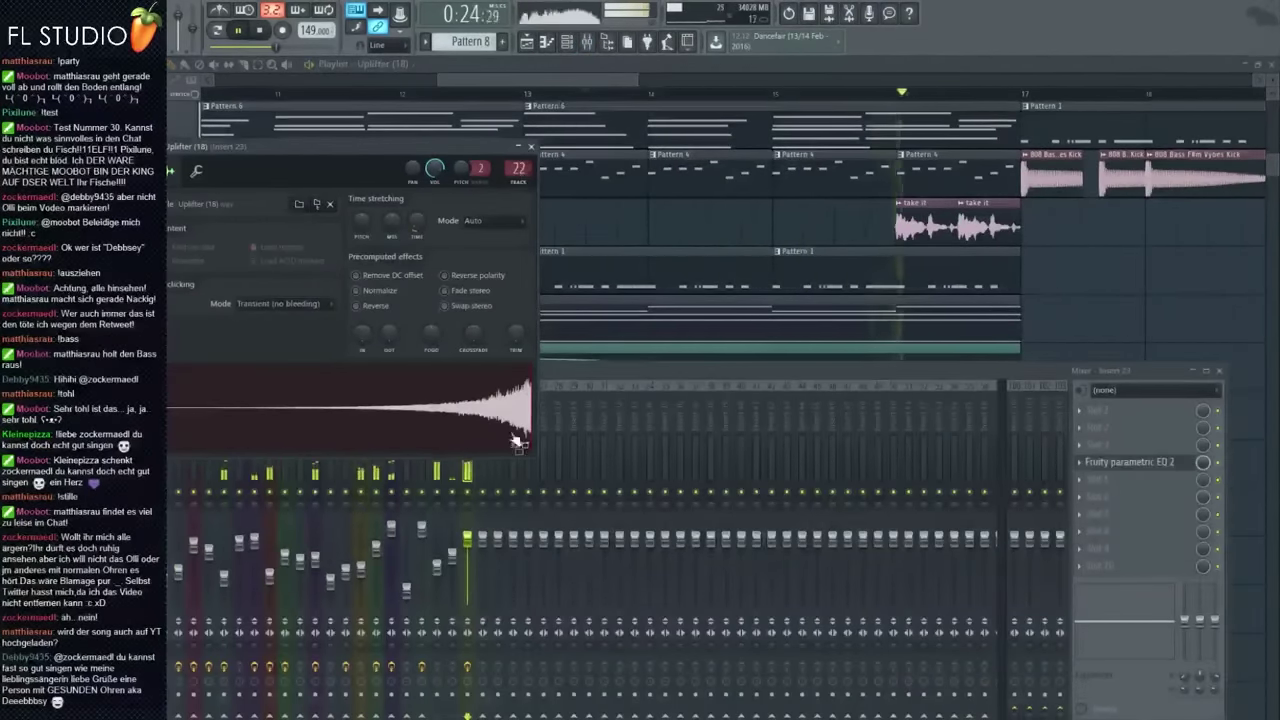
click(485, 496)
key(space)
drag(483, 538, 483, 545)
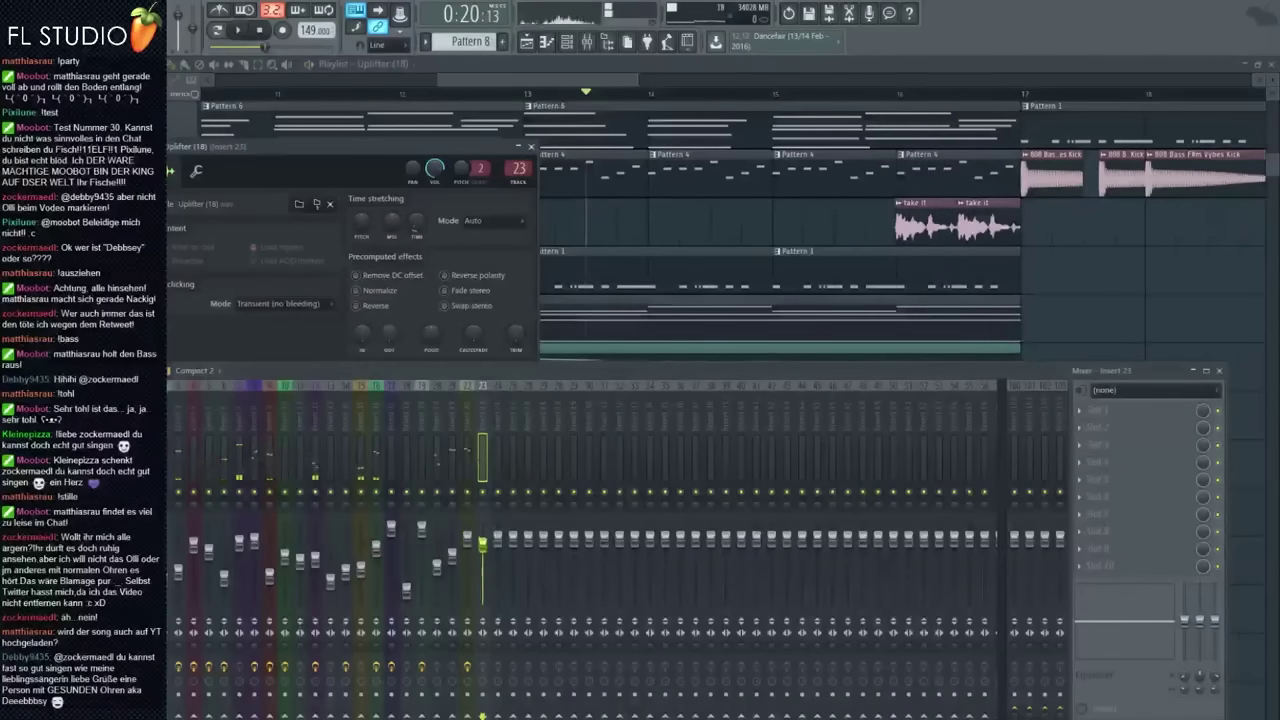
Delete the kedos2 clips and the snare and clap hits in bars 15 and 16 to leave a break before the drop
click(920, 268)
scroll(920, 268, down, 3)
scroll(900, 250, up, 5)
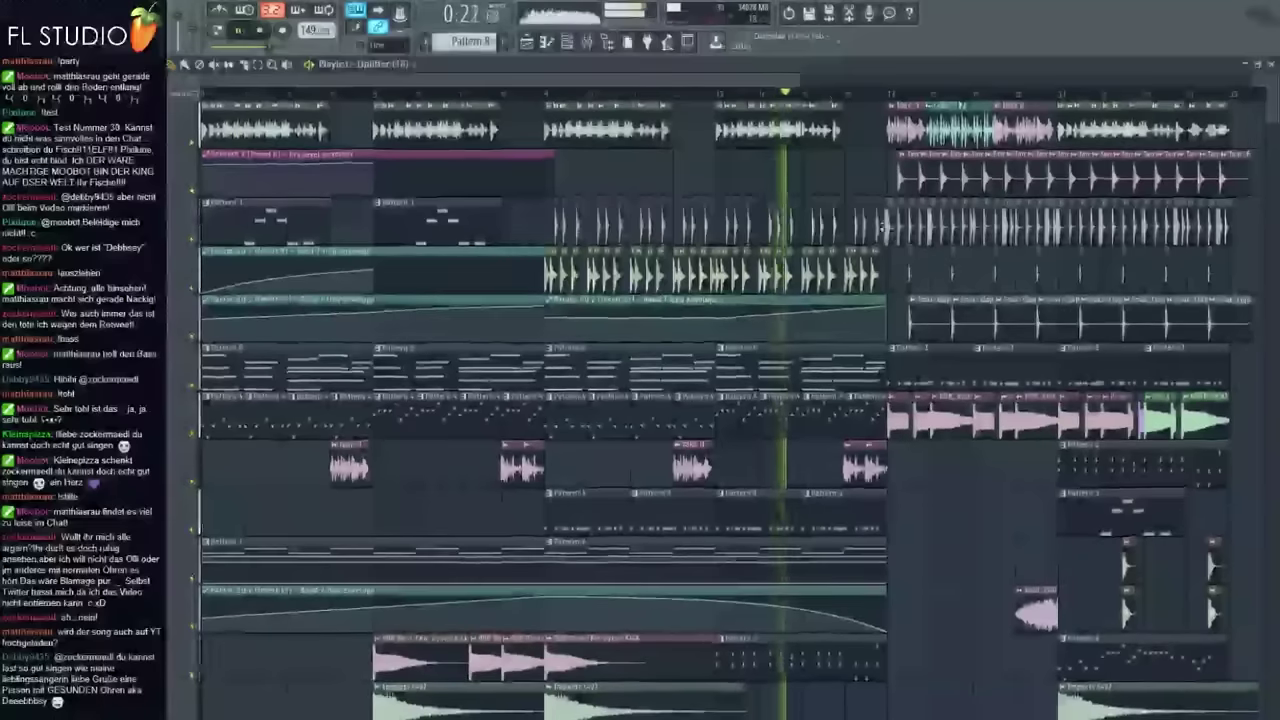
scroll(818, 107, up, 4)
click(750, 94)
key(space)
right_click(780, 275)
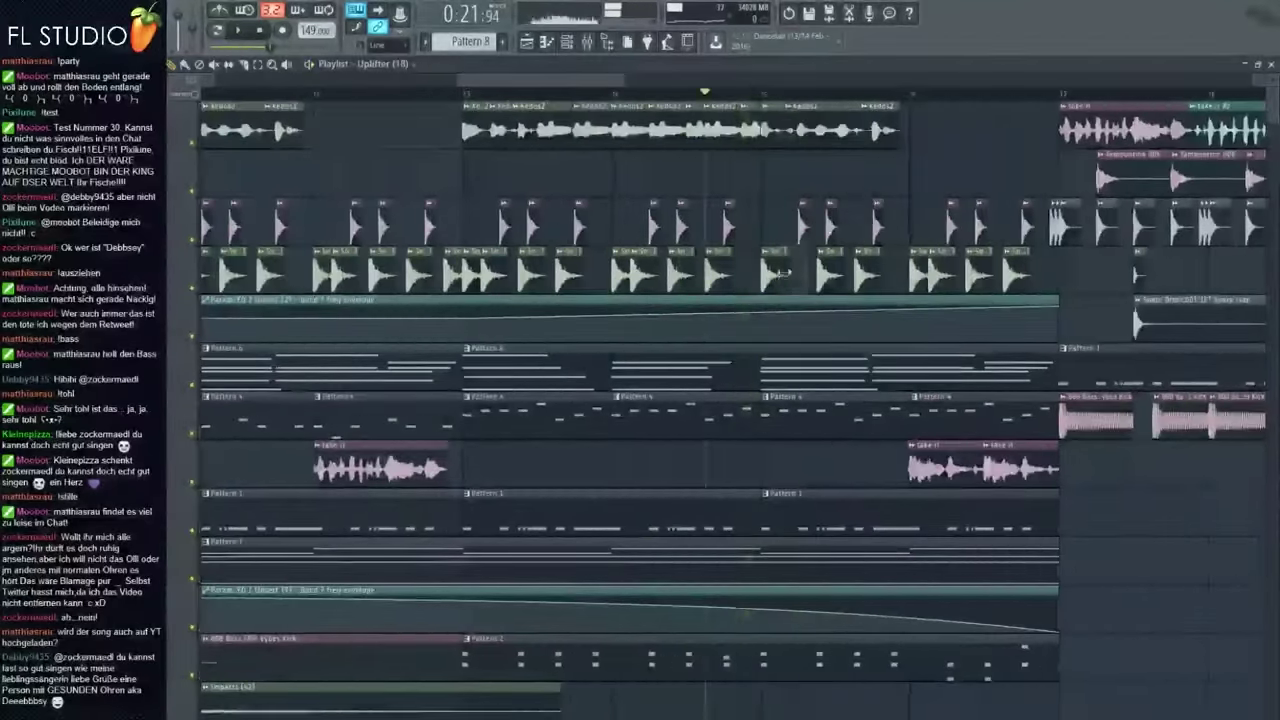
key(space)
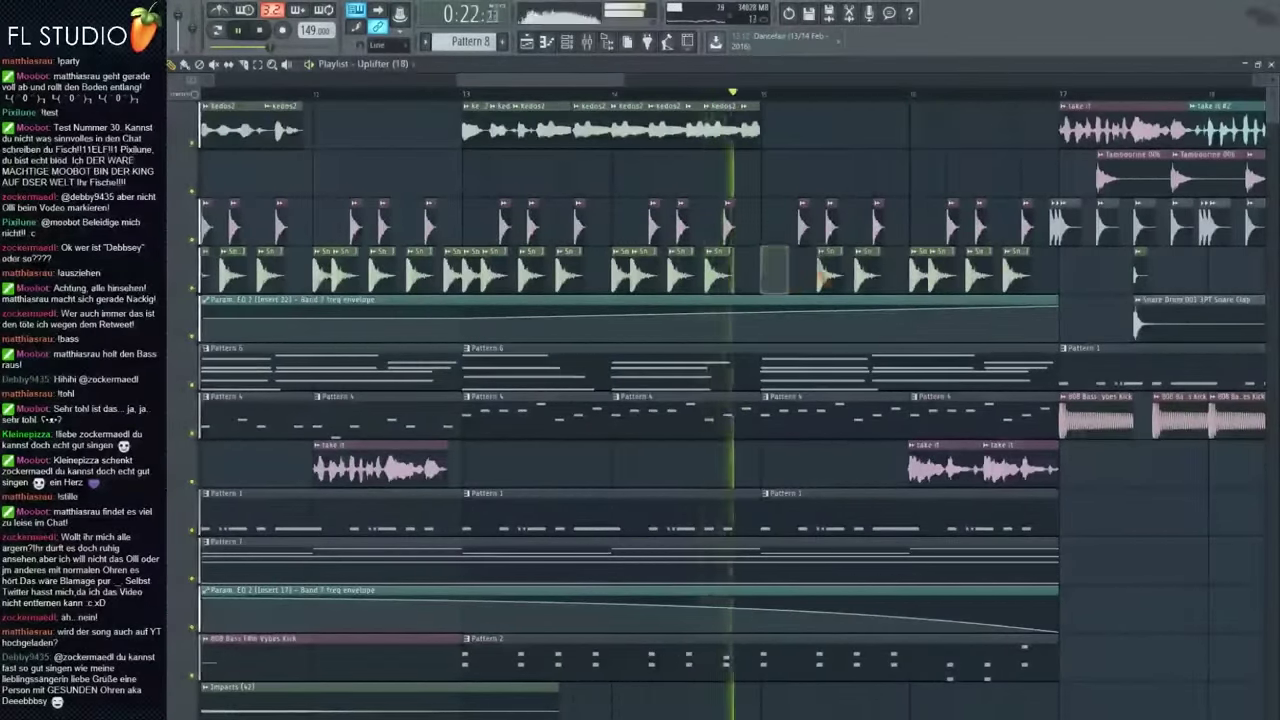
Listen to the break from bar 15 through the drop at bar 17, and move the playback position back to bar 20
scroll(1000, 450, down, 2)
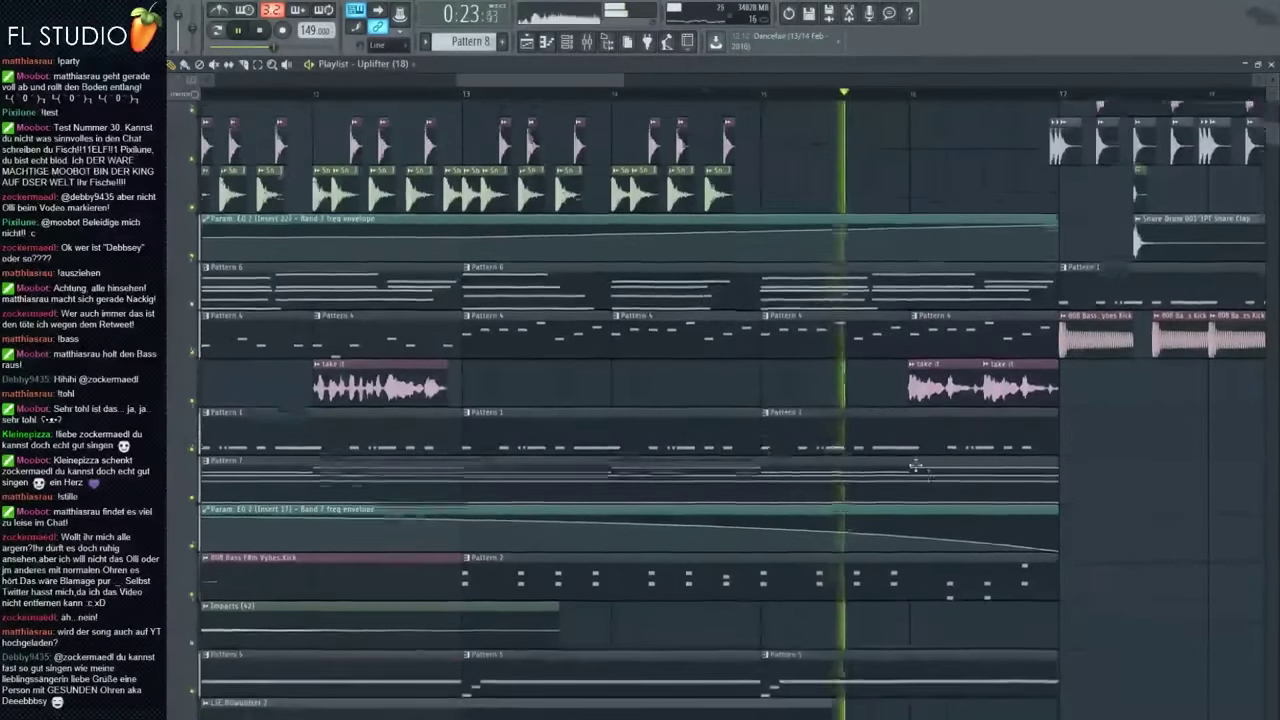
scroll(1035, 510, down, 1)
ctrl+scroll(1014, 447, down, 3)
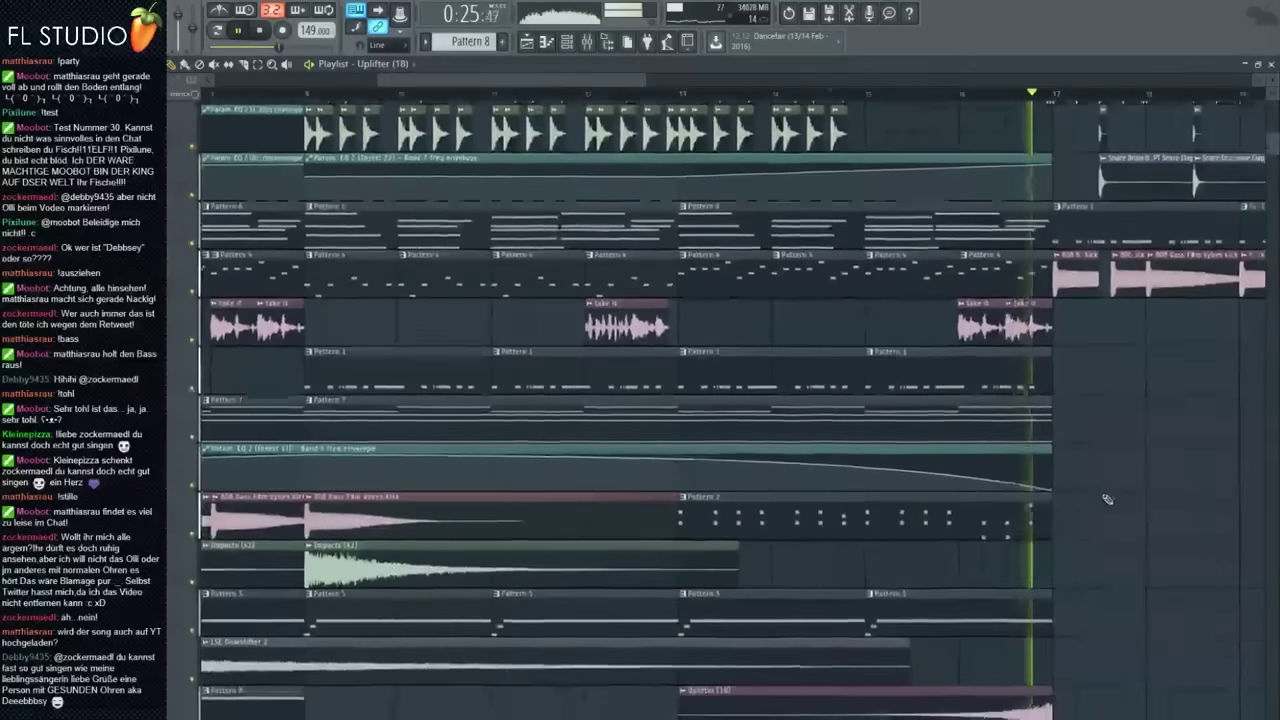
scroll(1014, 450, up, 3)
ctrl+scroll(1010, 450, down, 4)
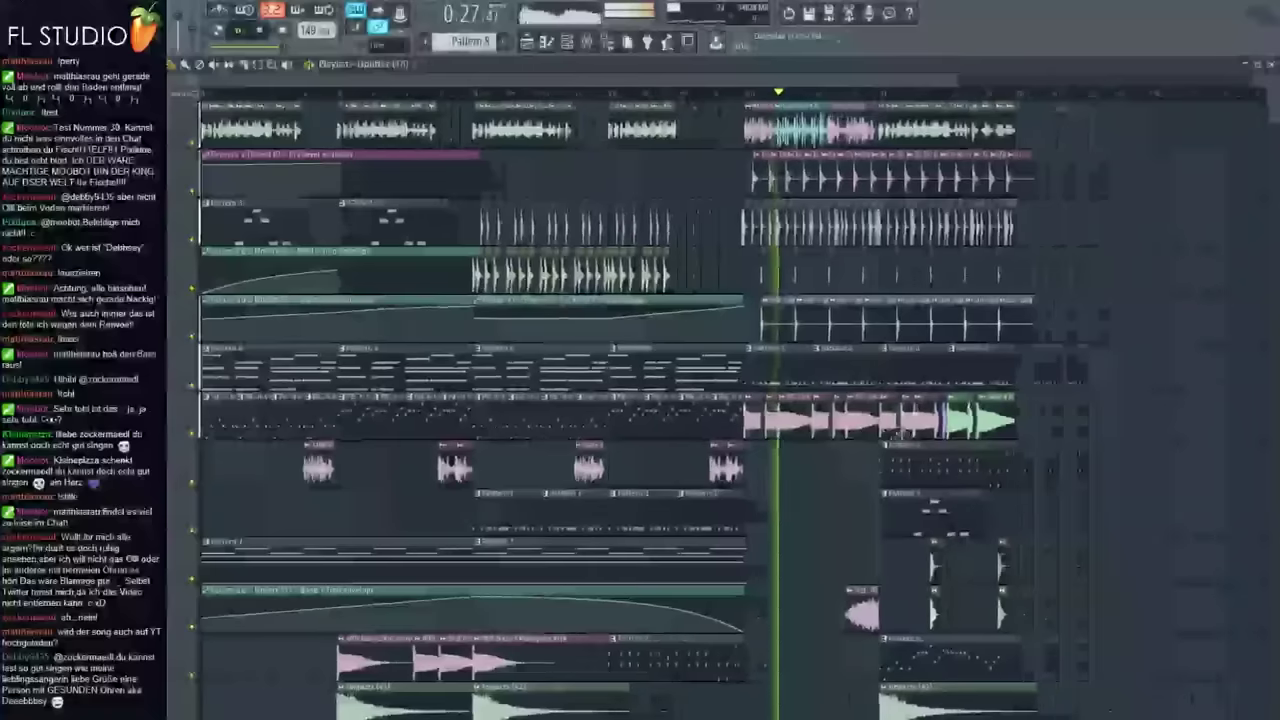
scroll(560, 233, down, 1)
scroll(470, 225, up, 1)
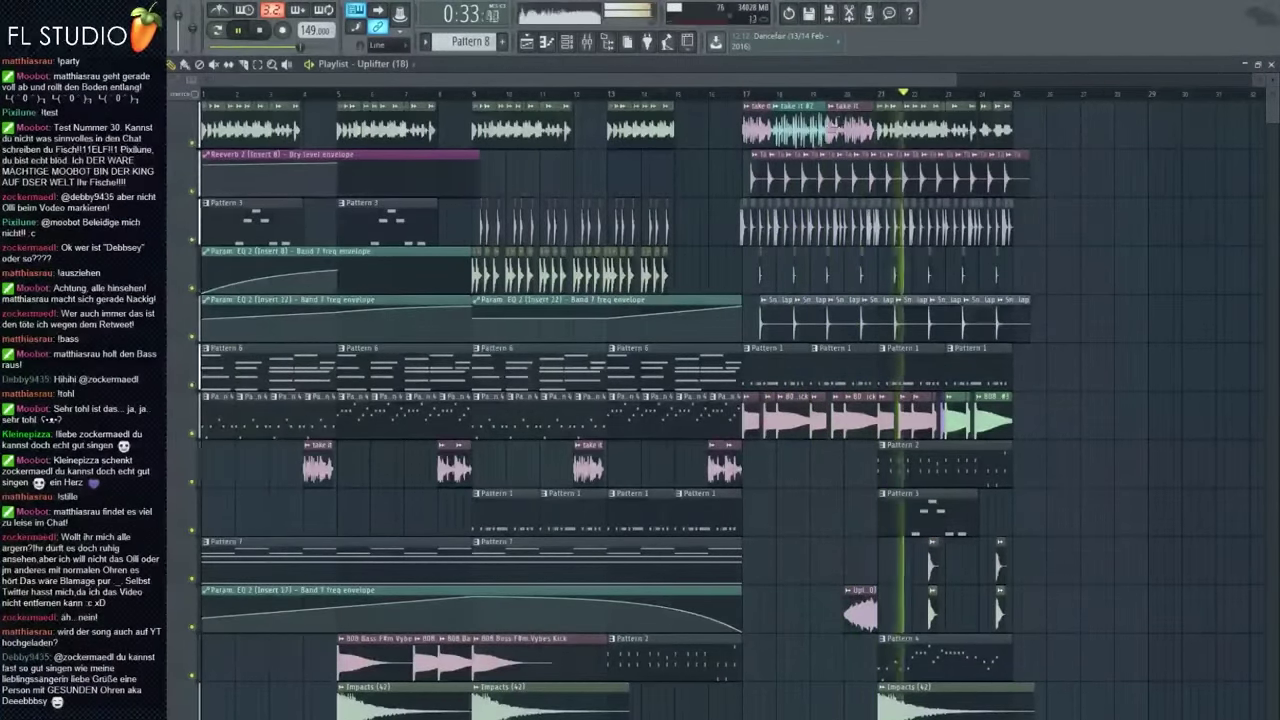
click(858, 98)
Move the Insert 8 EQ band 7 frequency envelope to the free track below the Reeverb 2 mix level envelope, starting at bar 1
scroll(743, 364, down, 5)
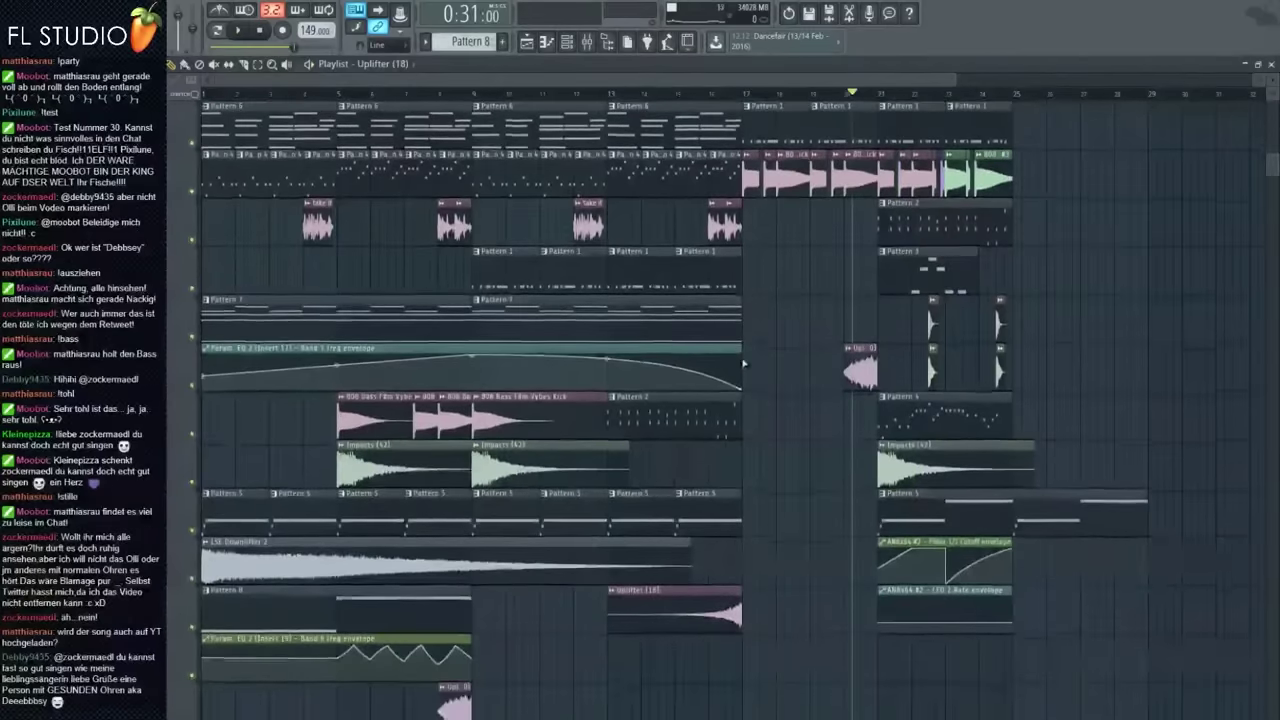
scroll(743, 350, down, 5)
scroll(750, 330, up, 10)
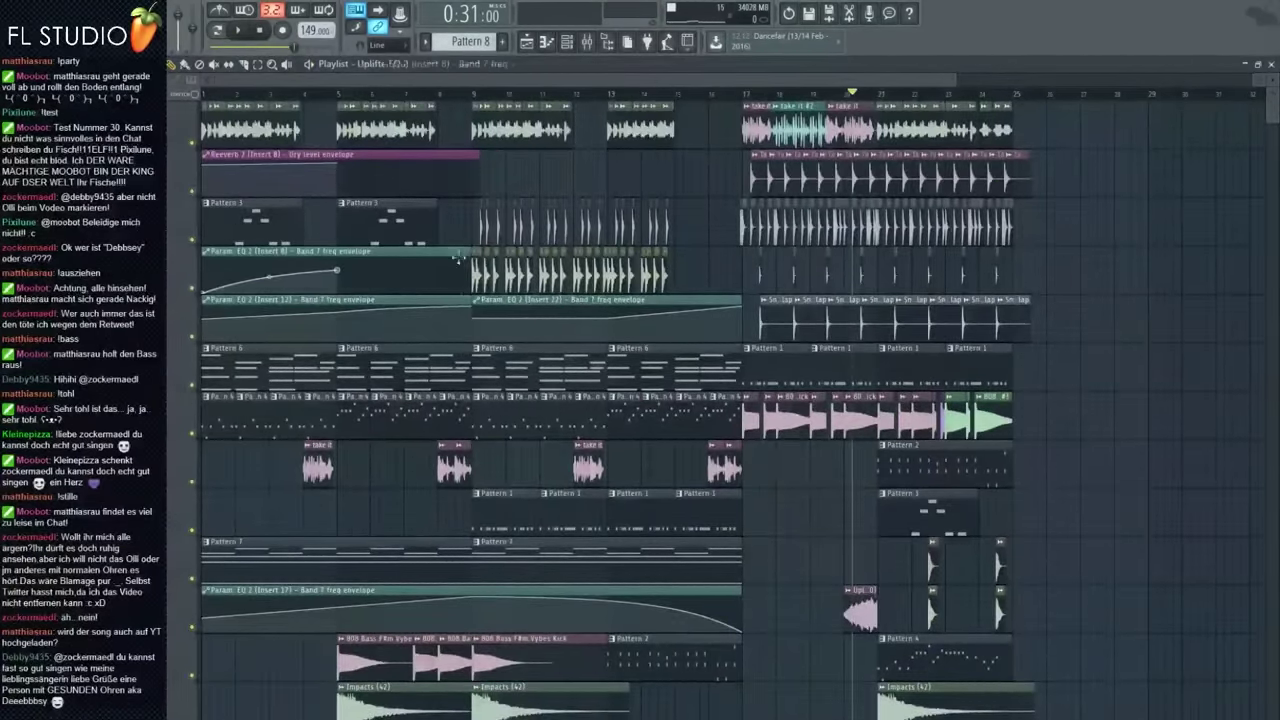
scroll(458, 616, down, 9)
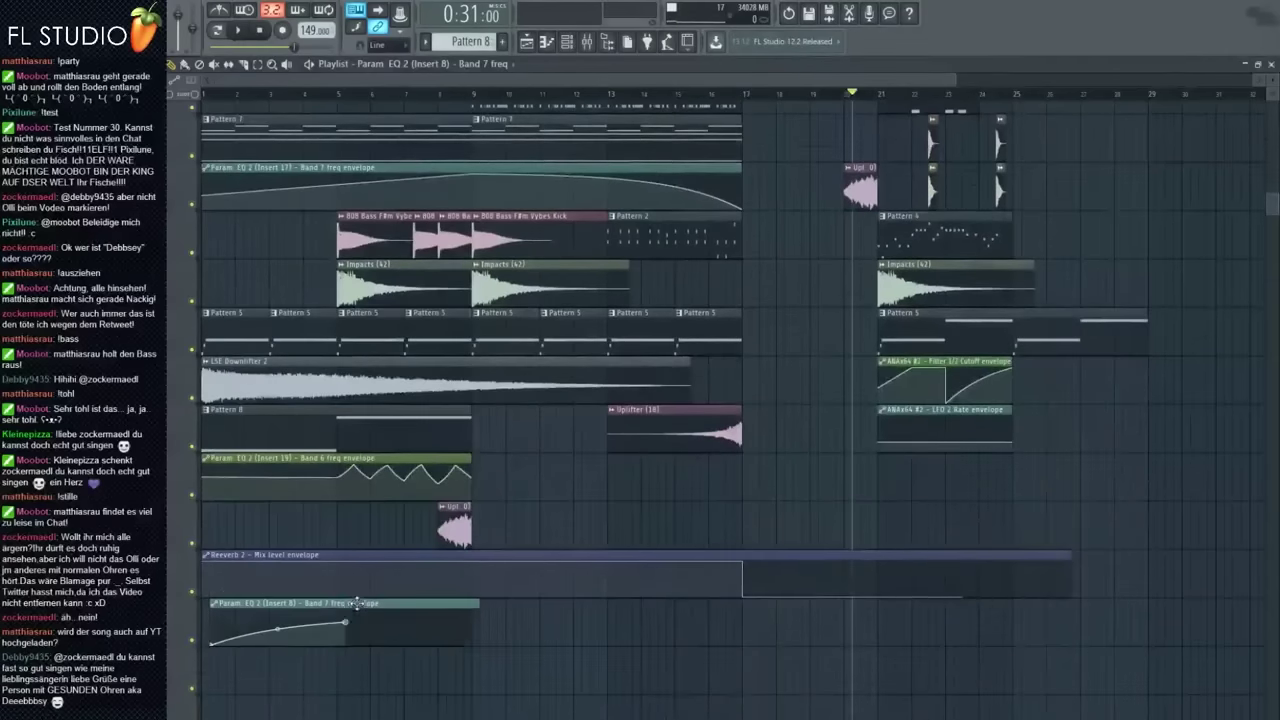
drag(357, 603, 349, 603)
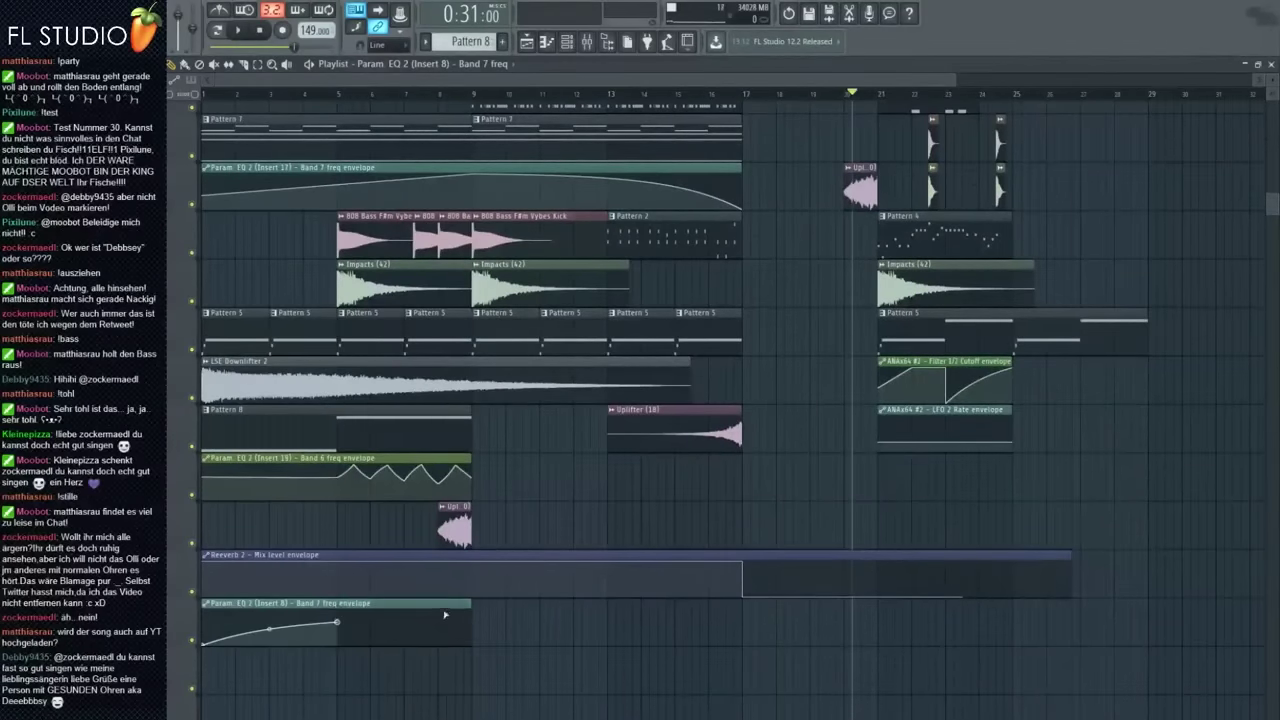
Extend the Insert 8 EQ envelope past bar 18, holding its level until bar 9 and curving it upward to bar 17
key(space)
click(455, 97)
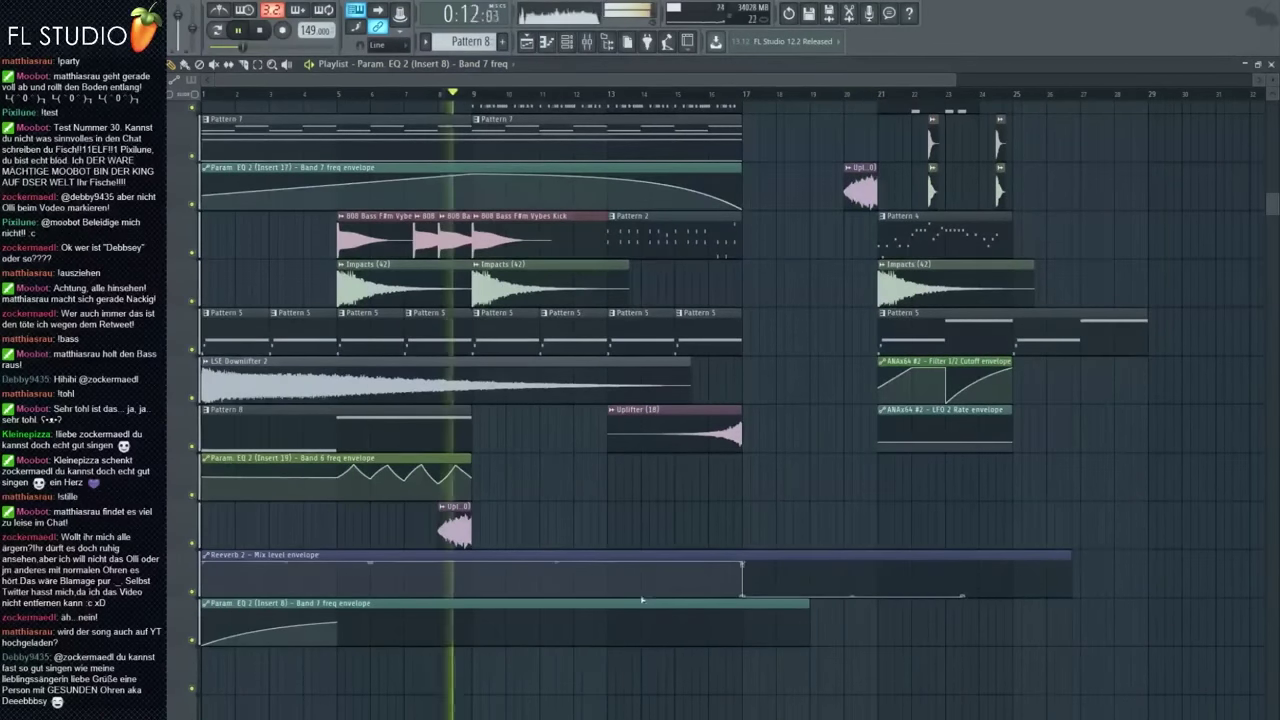
key(space)
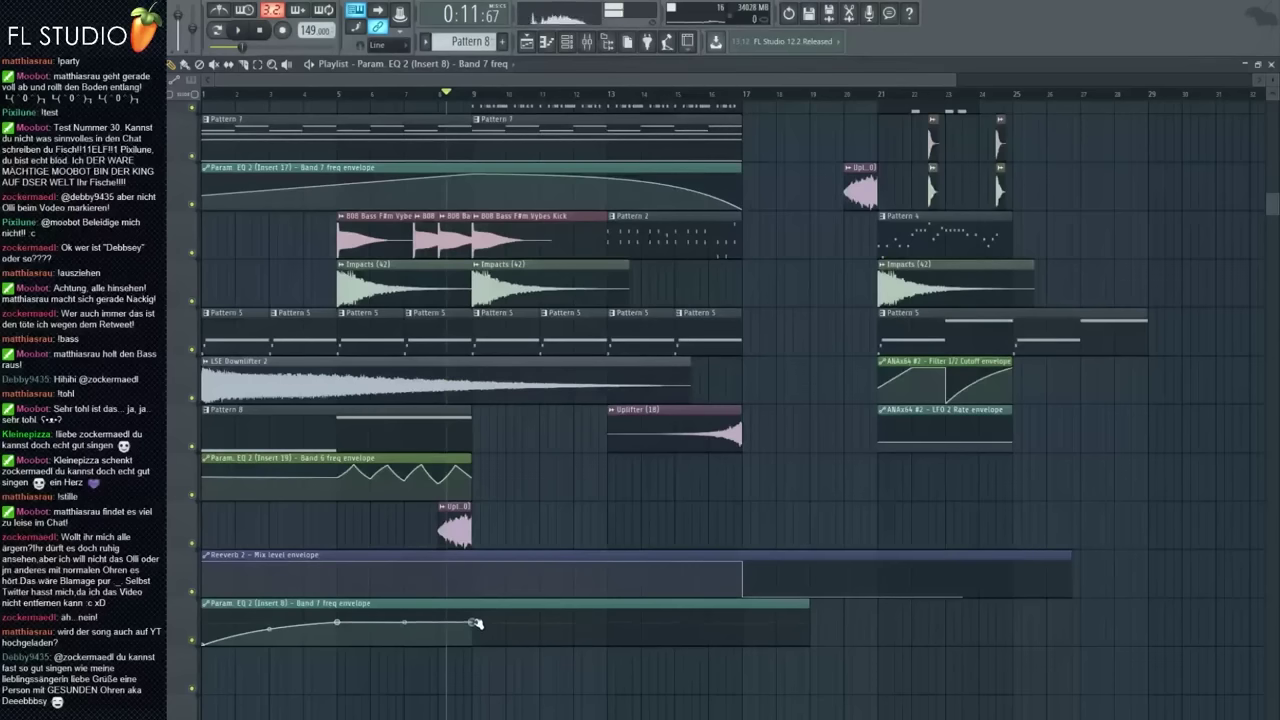
key(space)
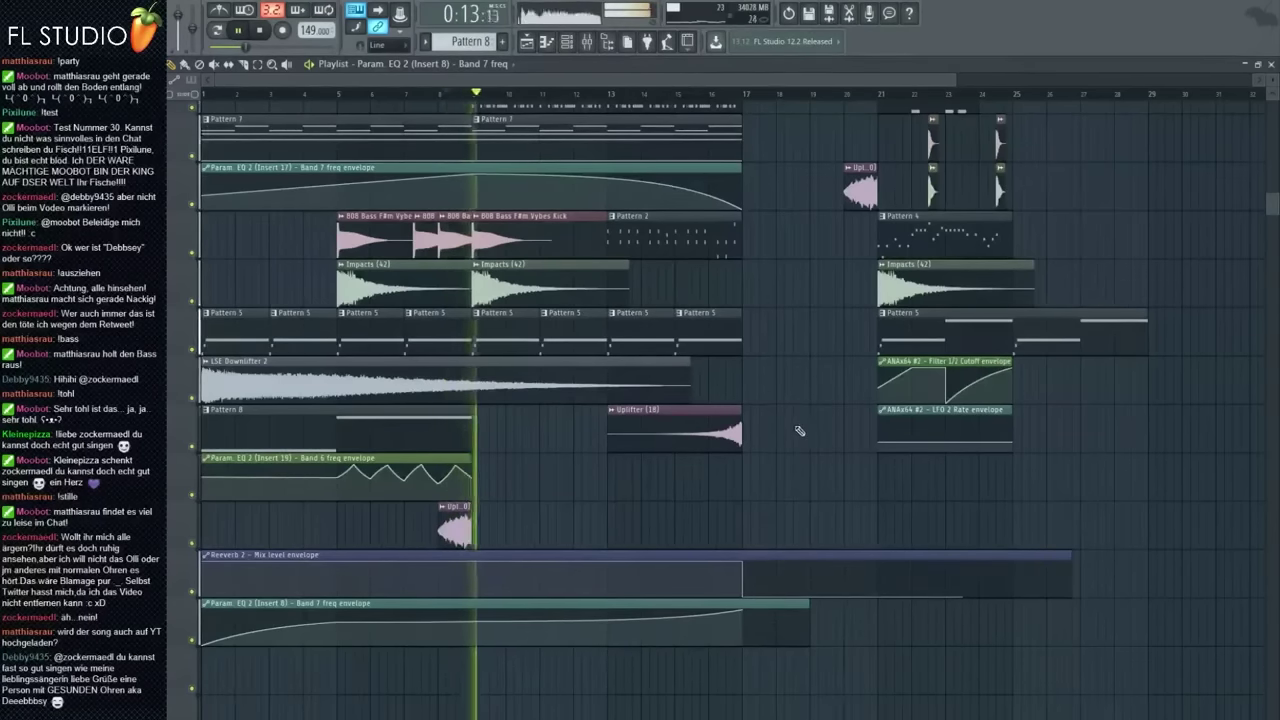
Listen to bars 9 to 15 with the extended Insert 8 filter envelope
scroll(790, 433, up, 2)
scroll(764, 428, up, 7)
scroll(760, 422, down, 2)
scroll(757, 417, up, 3)
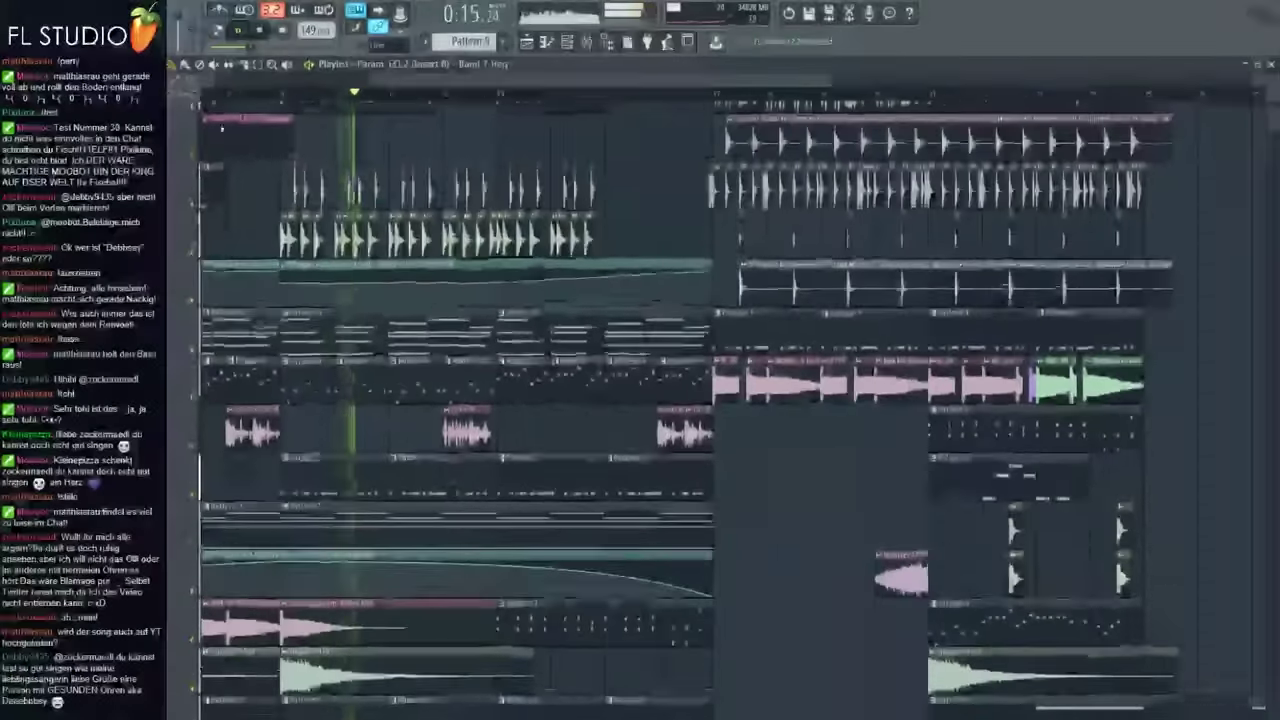
scroll(462, 215, up, 1)
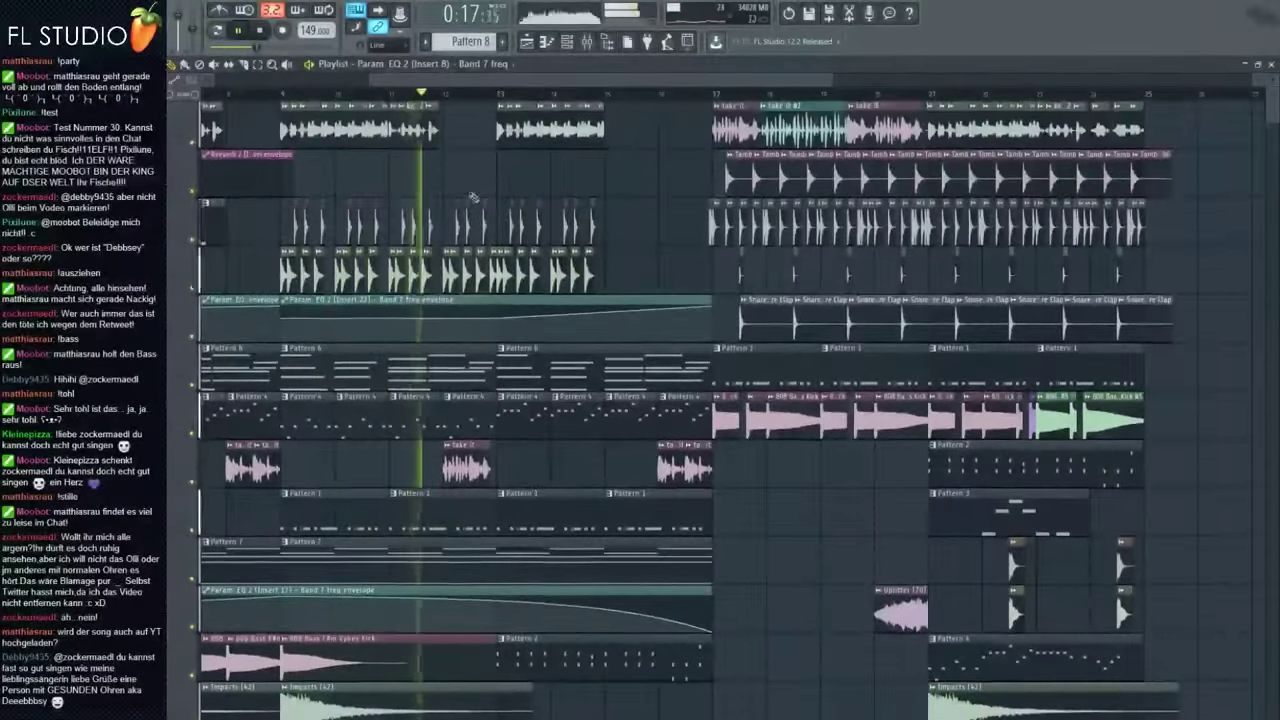
scroll(462, 216, up, 3)
scroll(462, 222, down, 4)
scroll(548, 268, up, 2)
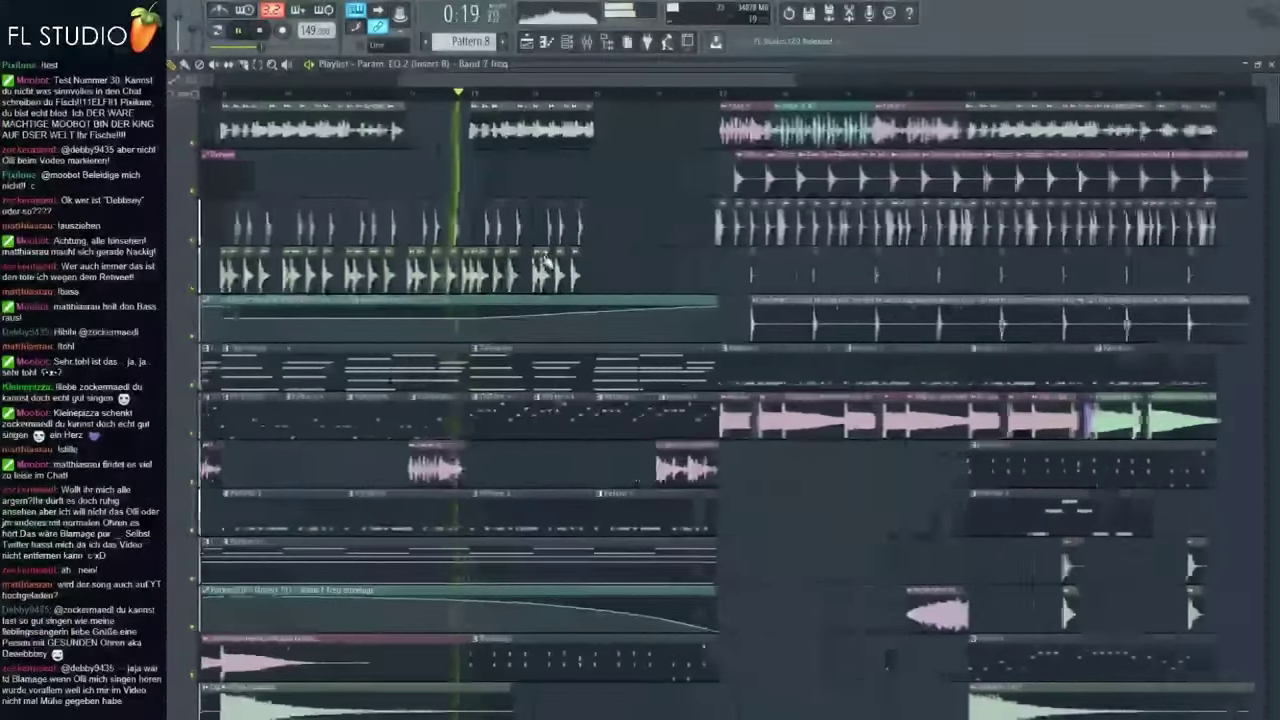
scroll(545, 262, down, 3)
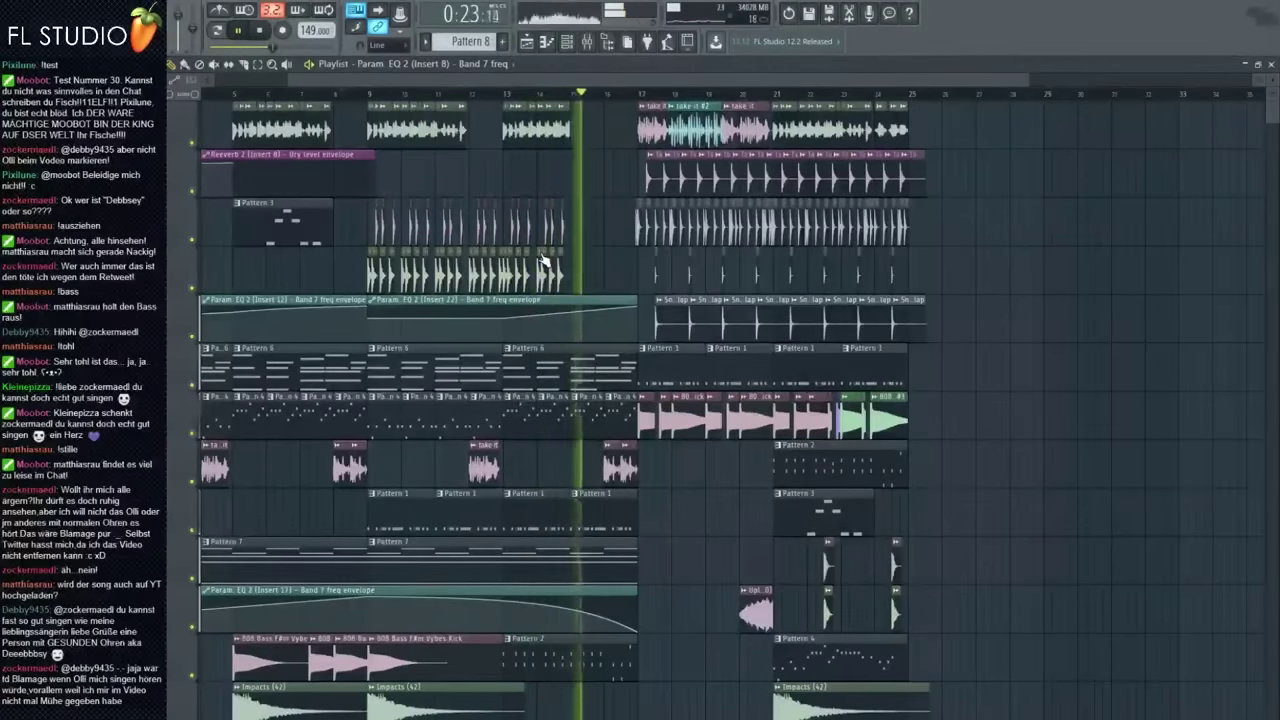
Place a Clap 008 sample just after the start of bar 9 on the track with the take it vocal clips
key(space)
scroll(585, 300, down, 3)
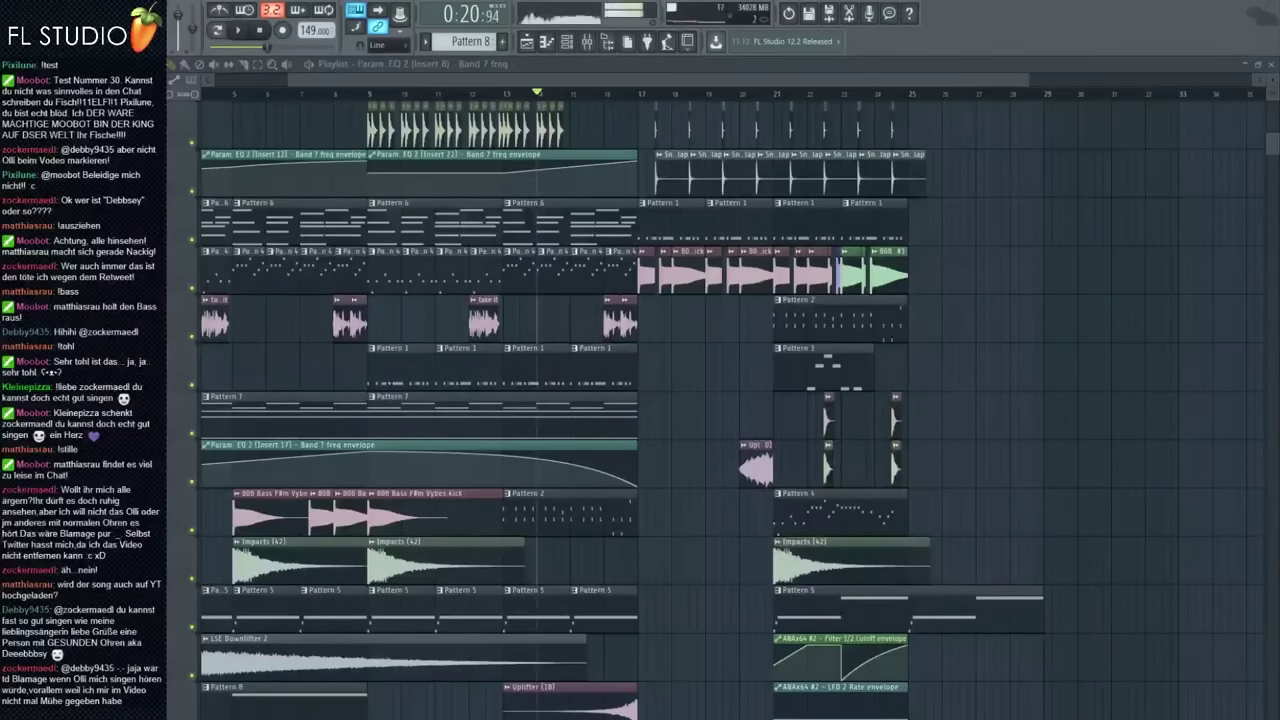
click(376, 95)
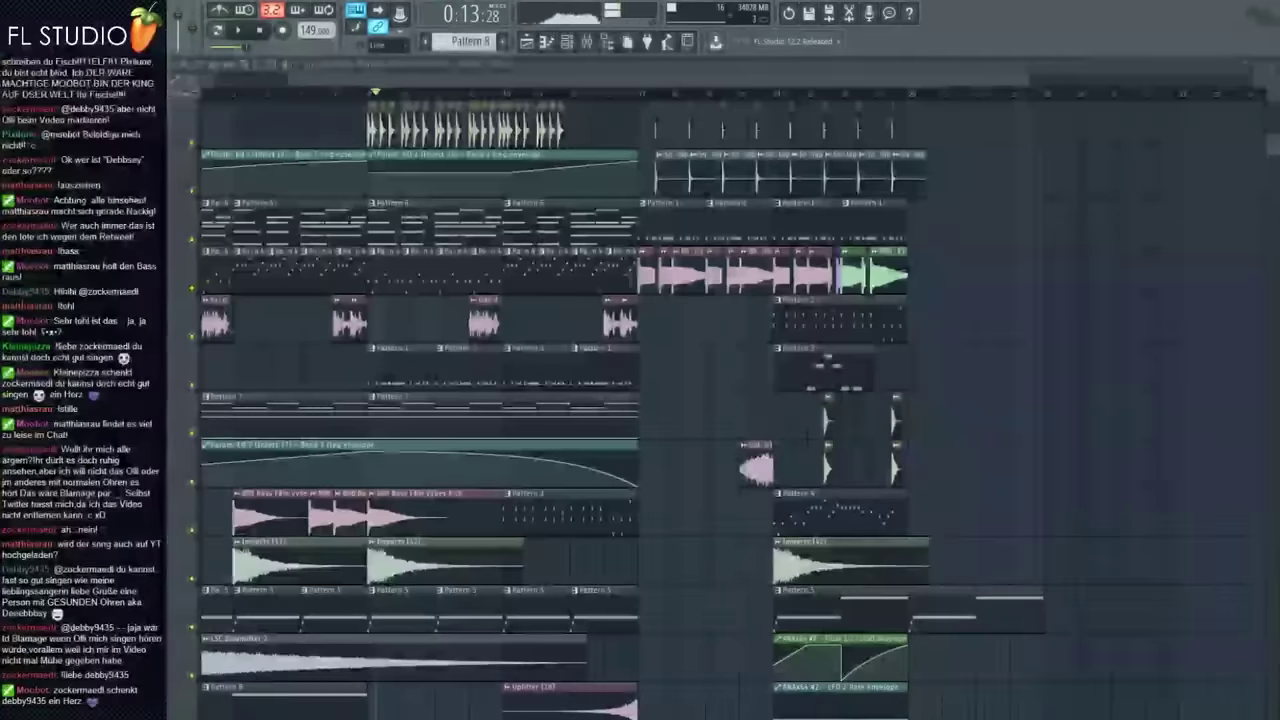
click(704, 530)
drag(682, 504, 378, 311)
scroll(373, 300, up, 2)
click(343, 94)
scroll(365, 276, up, 3)
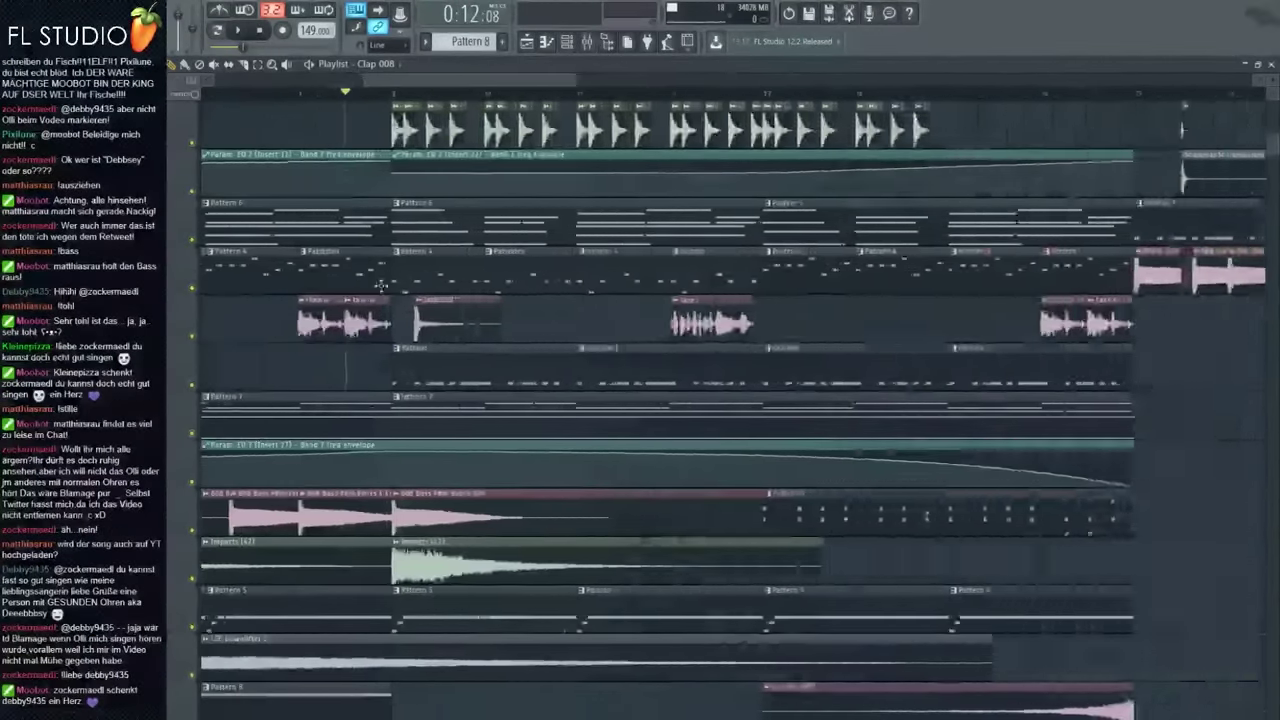
Align the Clap 008 clip with the start of bar 9 and route its channel to mixer track 24
scroll(366, 275, up, 5)
drag(203, 331, 411, 335)
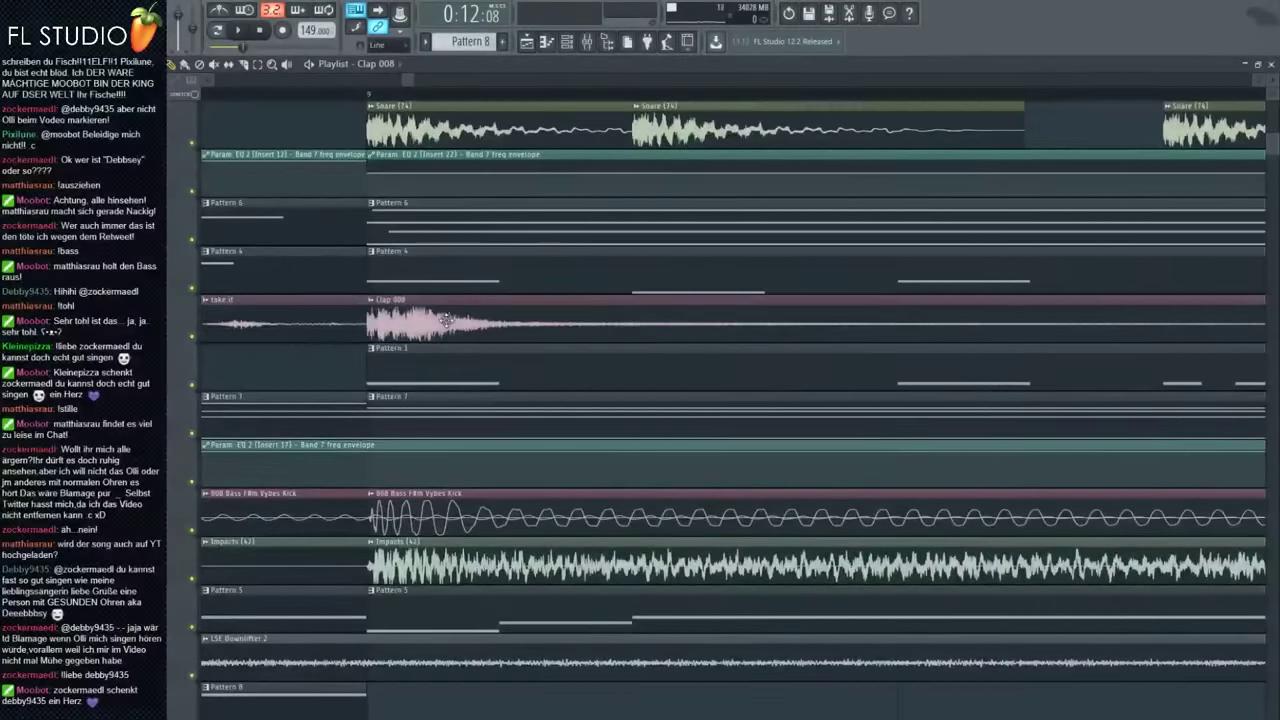
double_click(435, 315)
click(377, 323)
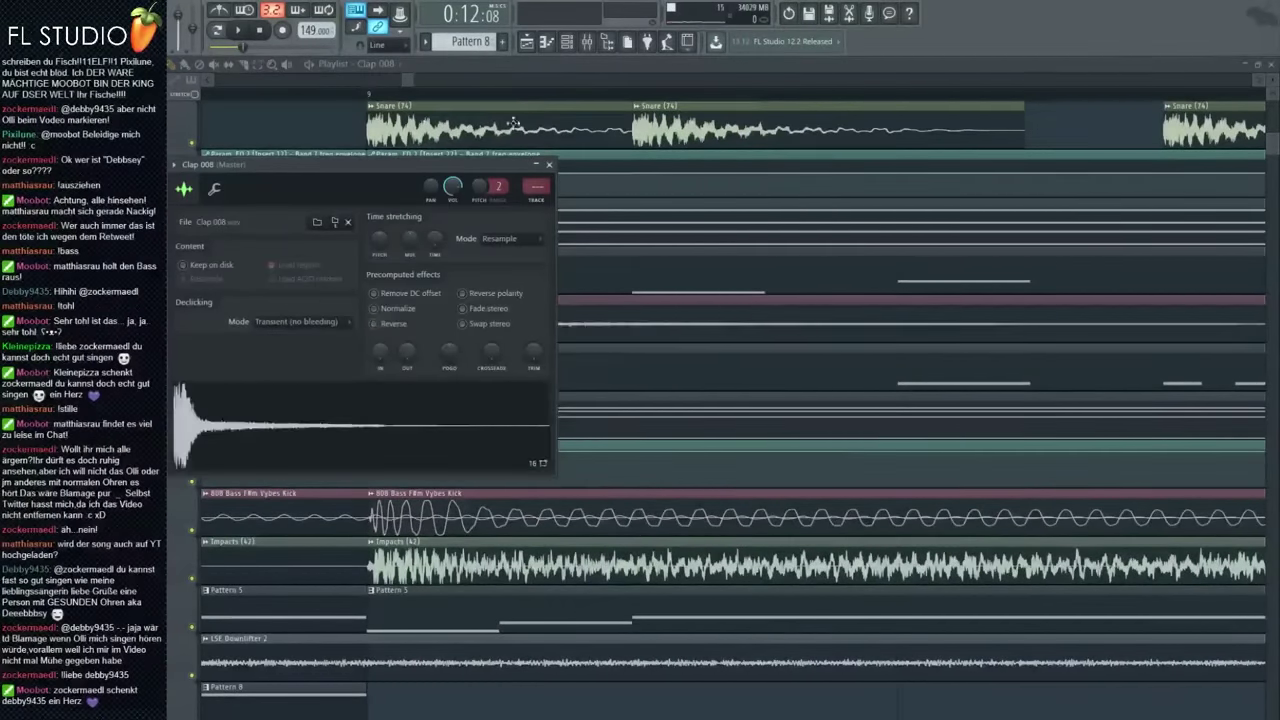
click(567, 43)
key(ctrl+l)
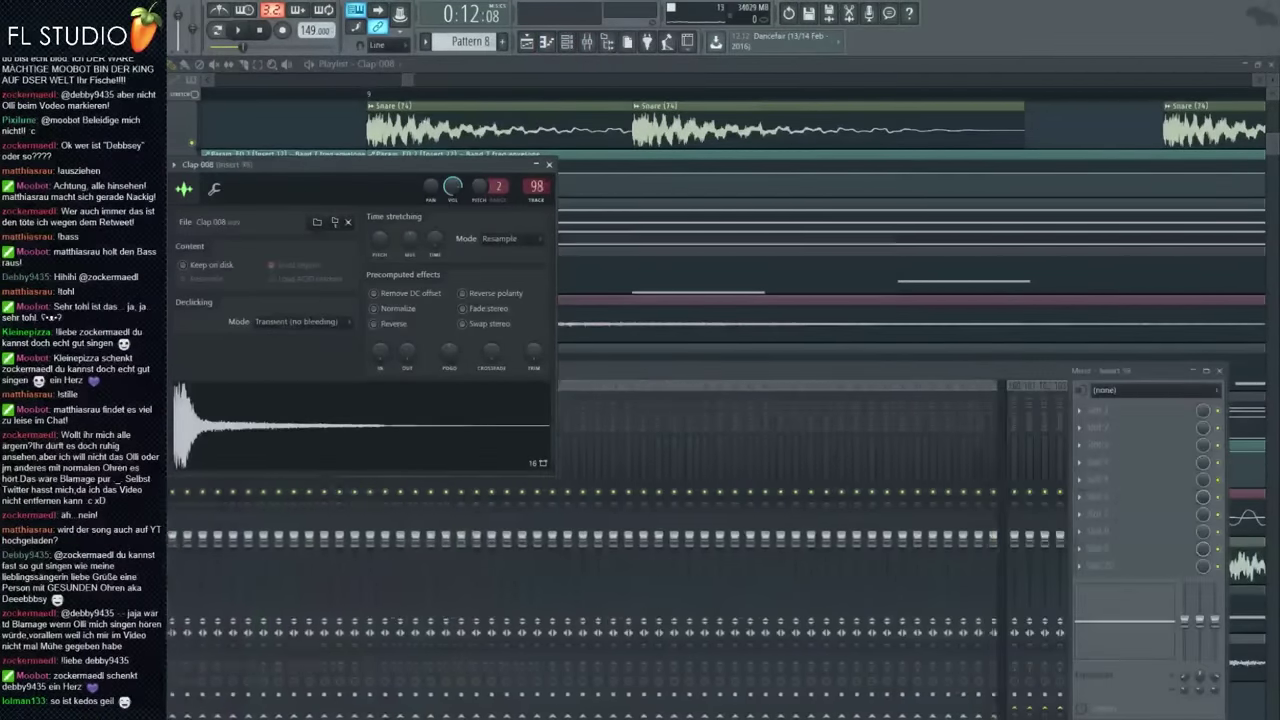
drag(537, 187, 537, 226)
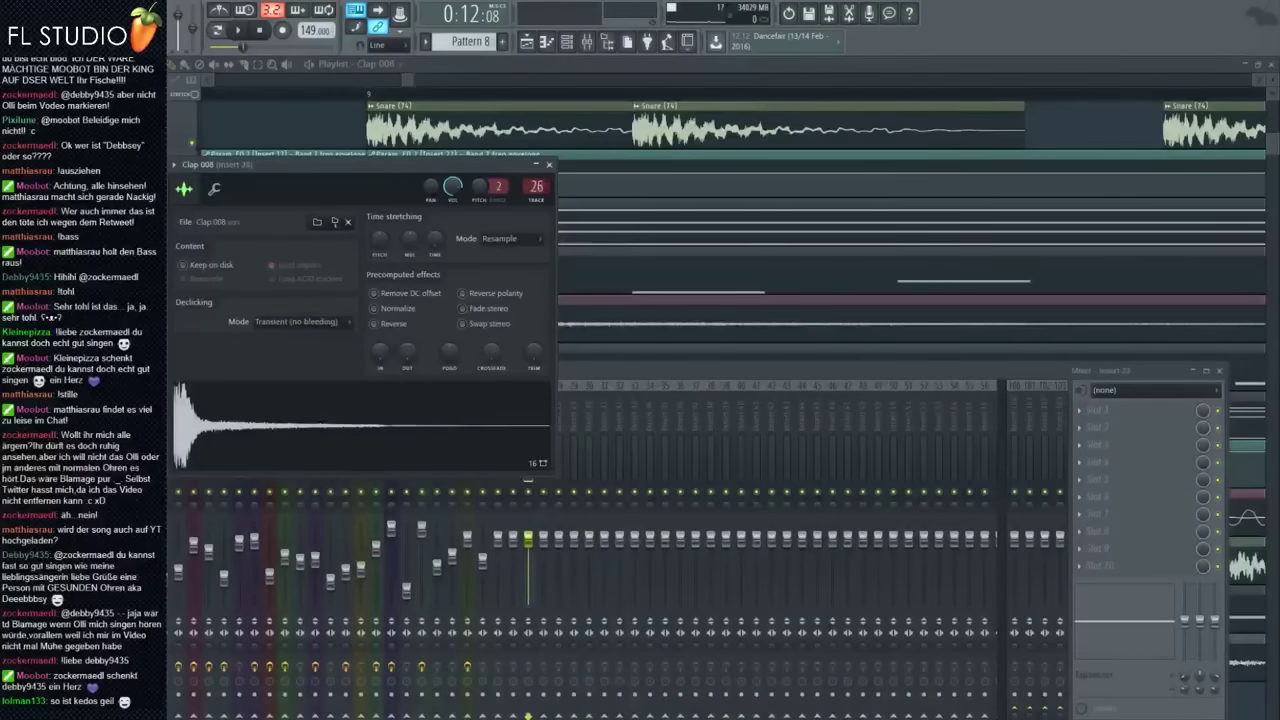
mouse_move(543, 172)
mouse_down()
mouse_move(548, 212)
mouse_move(540, 173)
mouse_move(540, 187)
mouse_up()
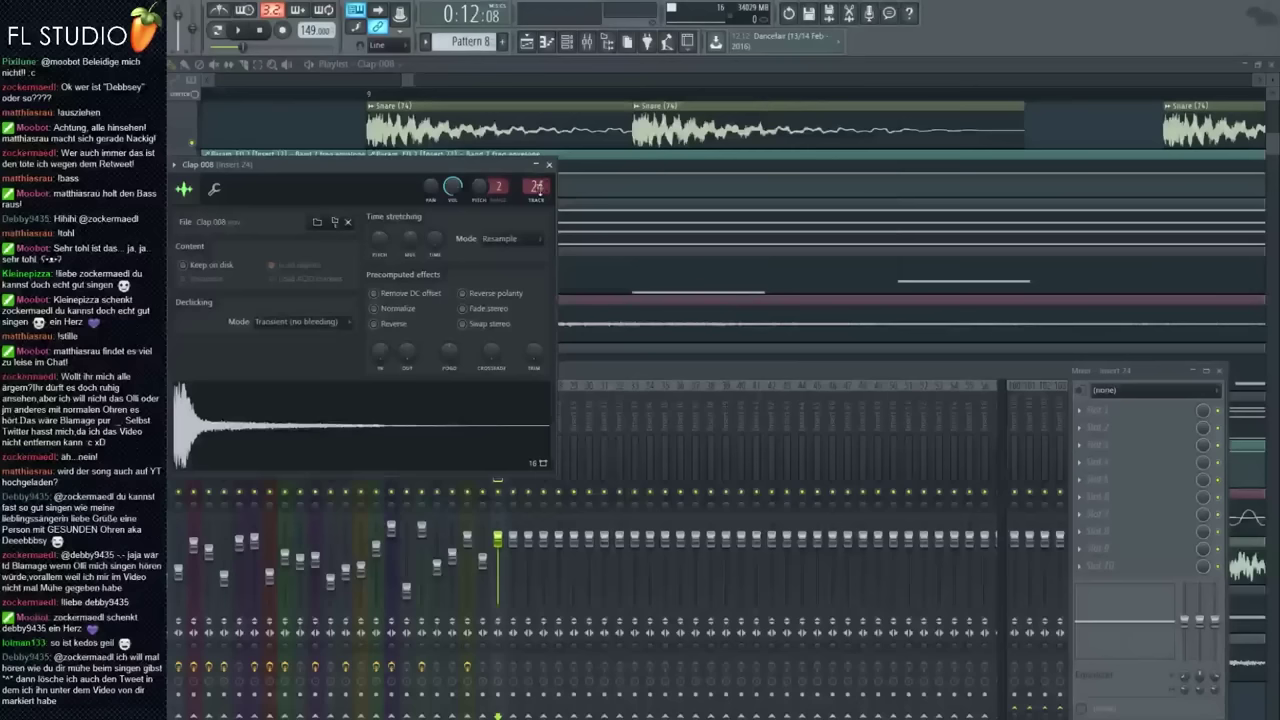
Give mixer track Insert 24 a teal colour
click(560, 426)
right_click(499, 396)
click(551, 403)
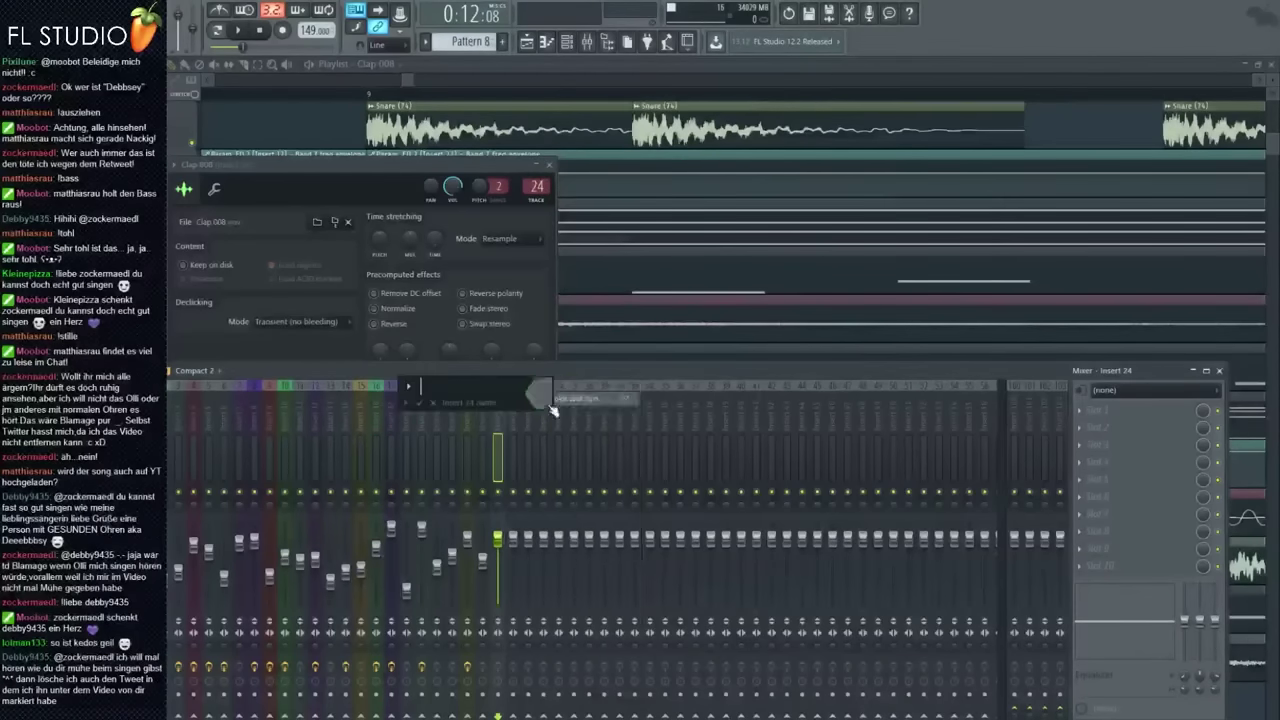
click(547, 402)
click(611, 431)
click(616, 264)
Add two more Clap 008 hits on beats 2 and 3 of bar 9 and play the passage
scroll(631, 283, down, 4)
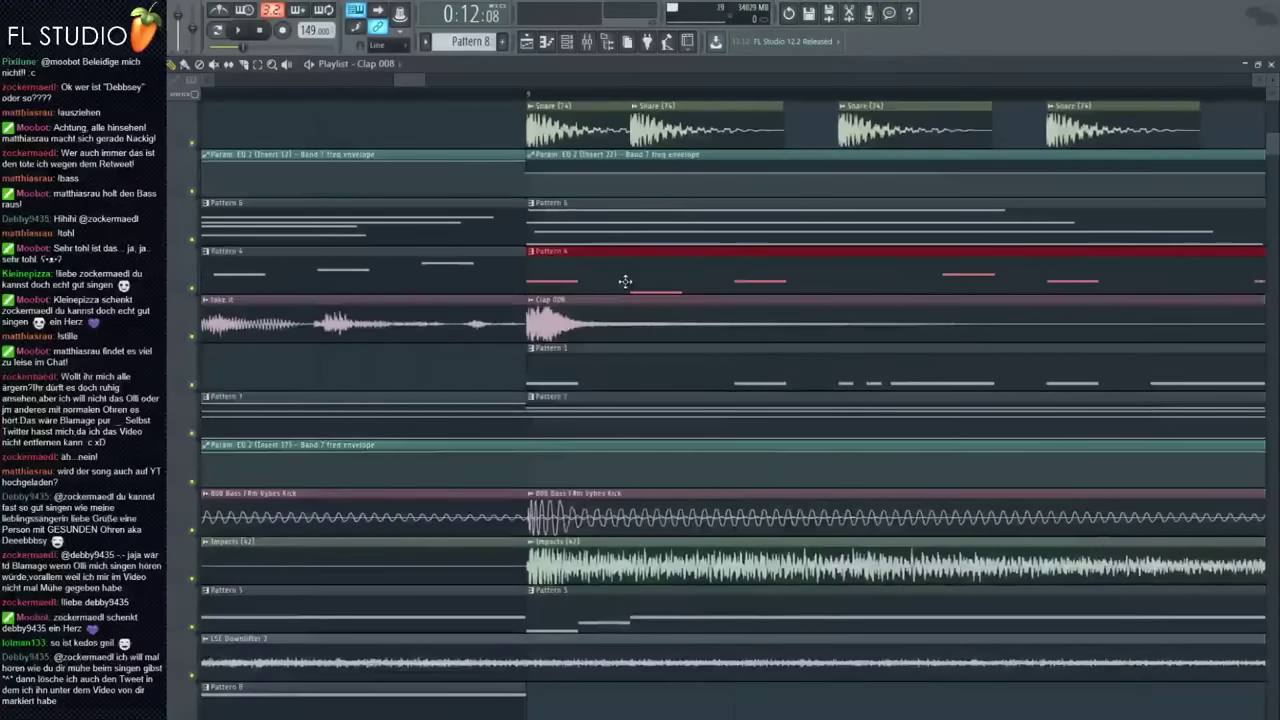
scroll(639, 273, down, 4)
key(space)
drag(589, 321, 691, 321)
key(space)
key(space)
Lower the volume fader of the clap's mixer track Insert 24 and play the passage leading into bar 9
click(587, 41)
key(space)
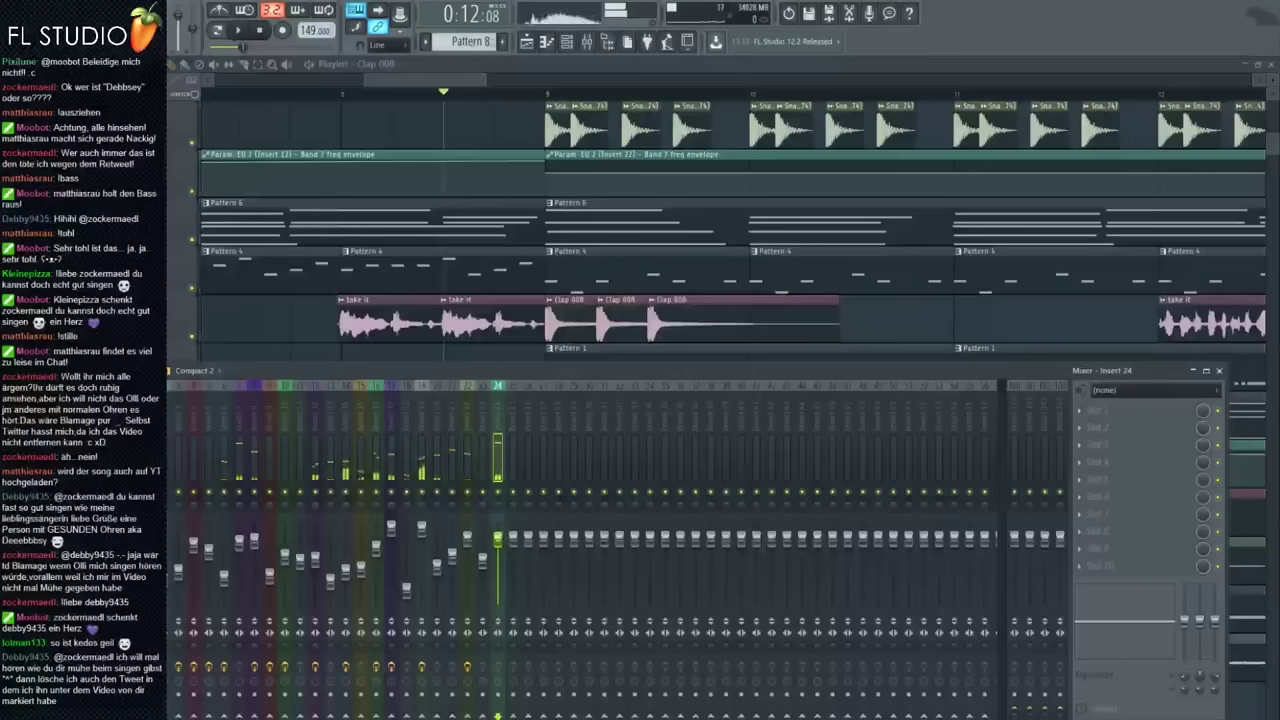
drag(498, 539, 498, 583)
key(space)
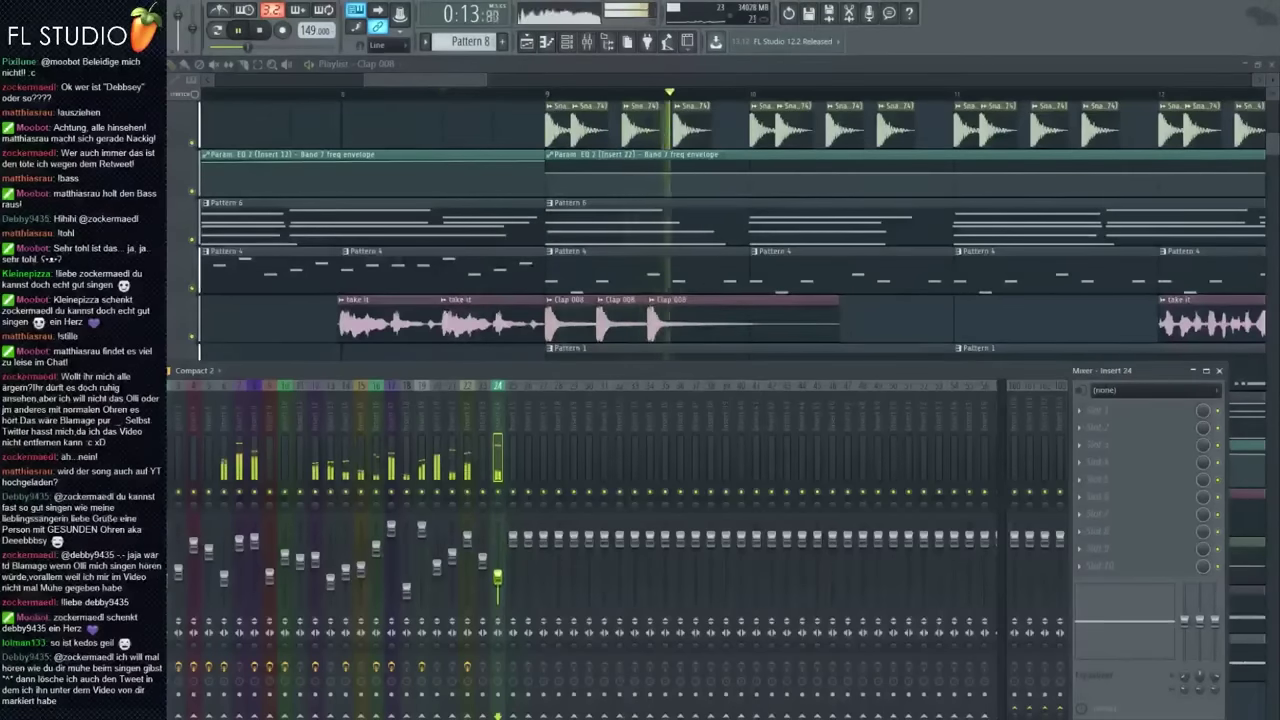